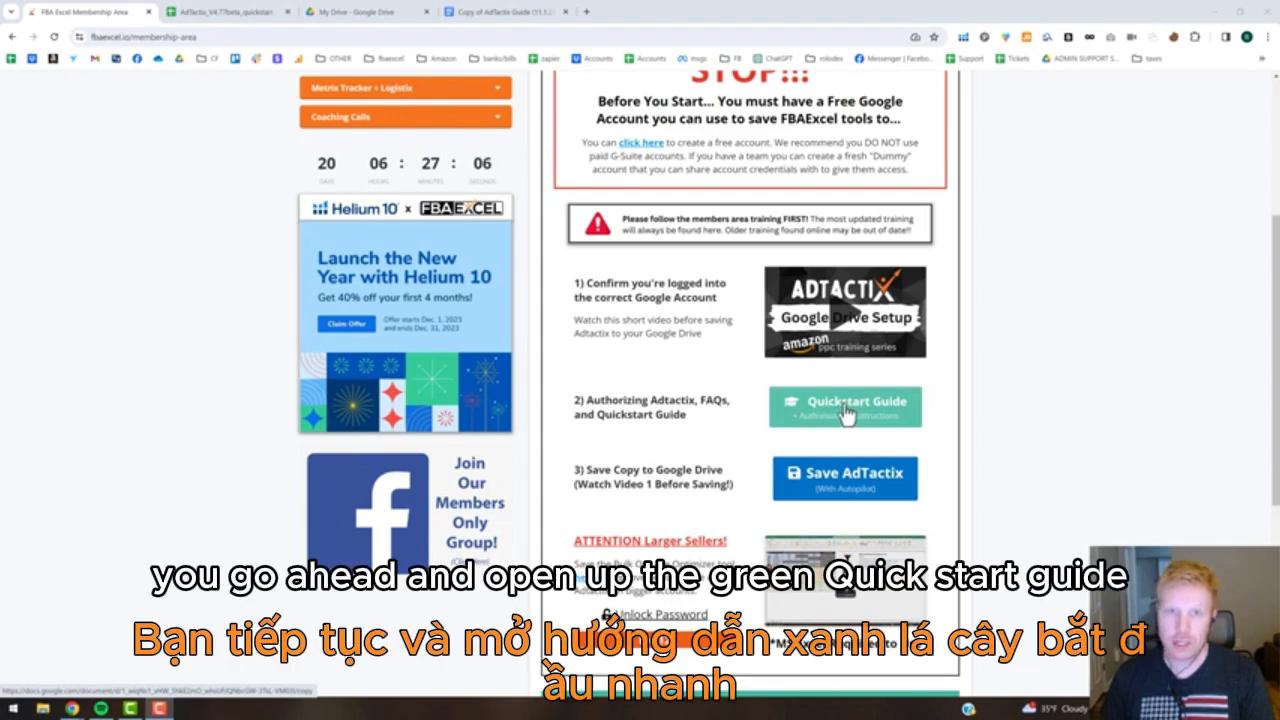
Open the copy of the AdTactix Guide and review its quickstart steps, video training and menu training sections.
{"action": "left_click", "coordinate": [484, 14]}
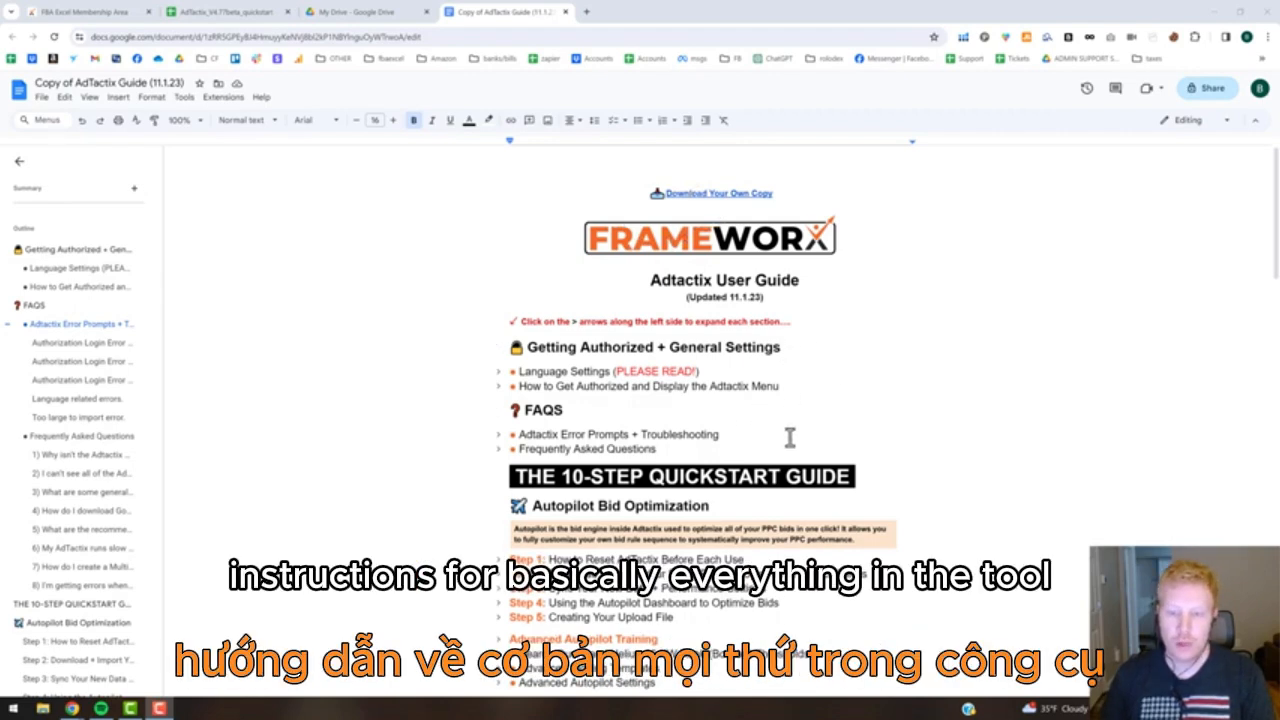
{"action": "scroll", "coordinate": [790, 437], "scroll_direction": "down", "scroll_amount": 4}
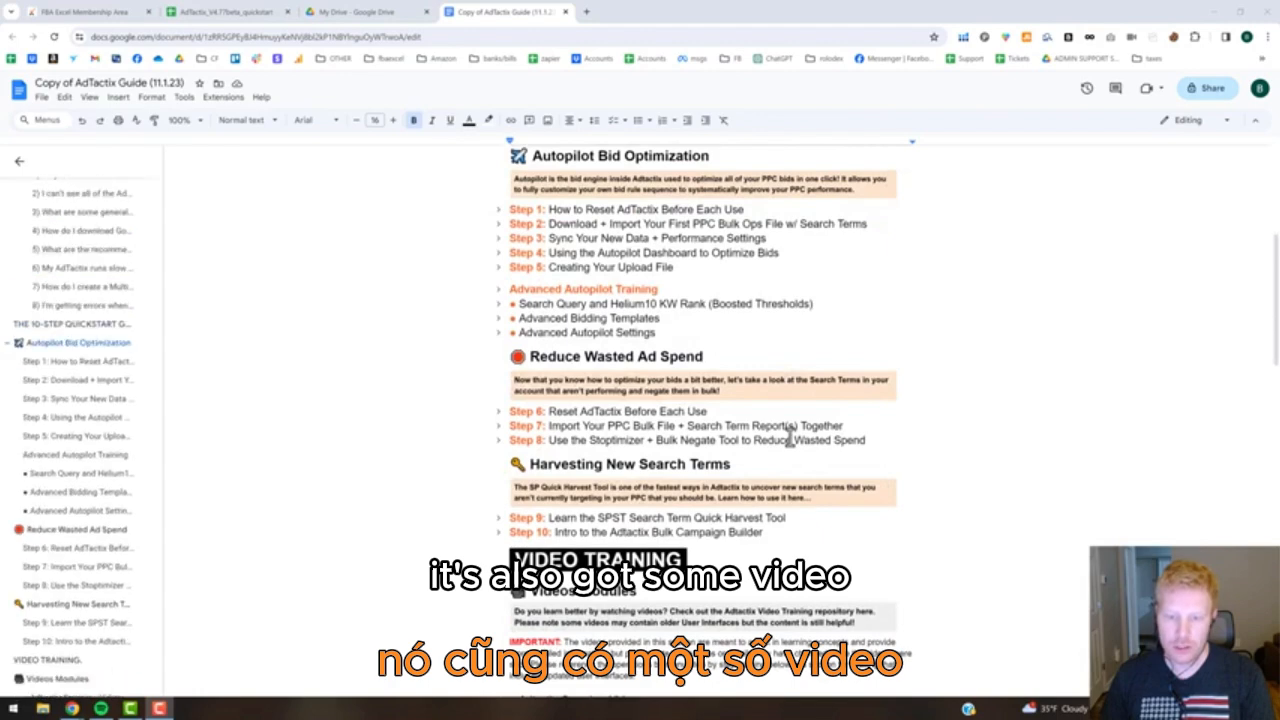
{"action": "scroll", "coordinate": [790, 437], "scroll_direction": "down", "scroll_amount": 2}
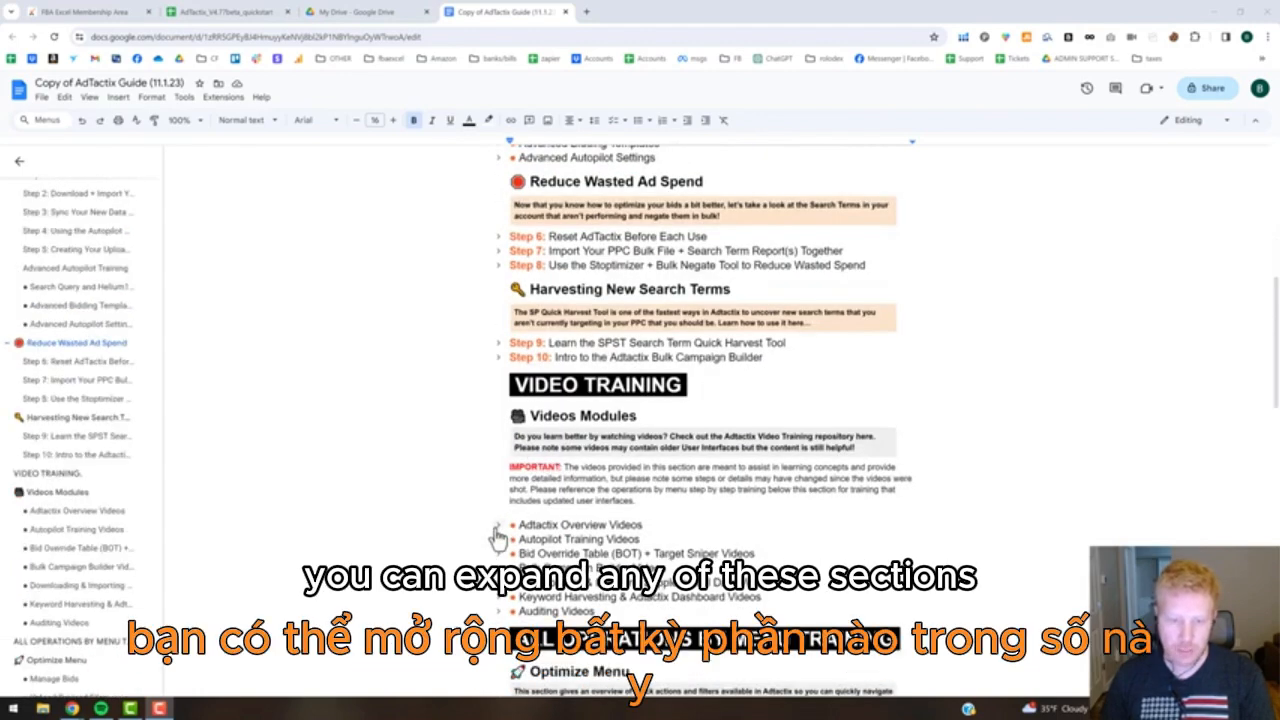
{"action": "scroll", "coordinate": [826, 472], "scroll_direction": "down", "scroll_amount": 1}
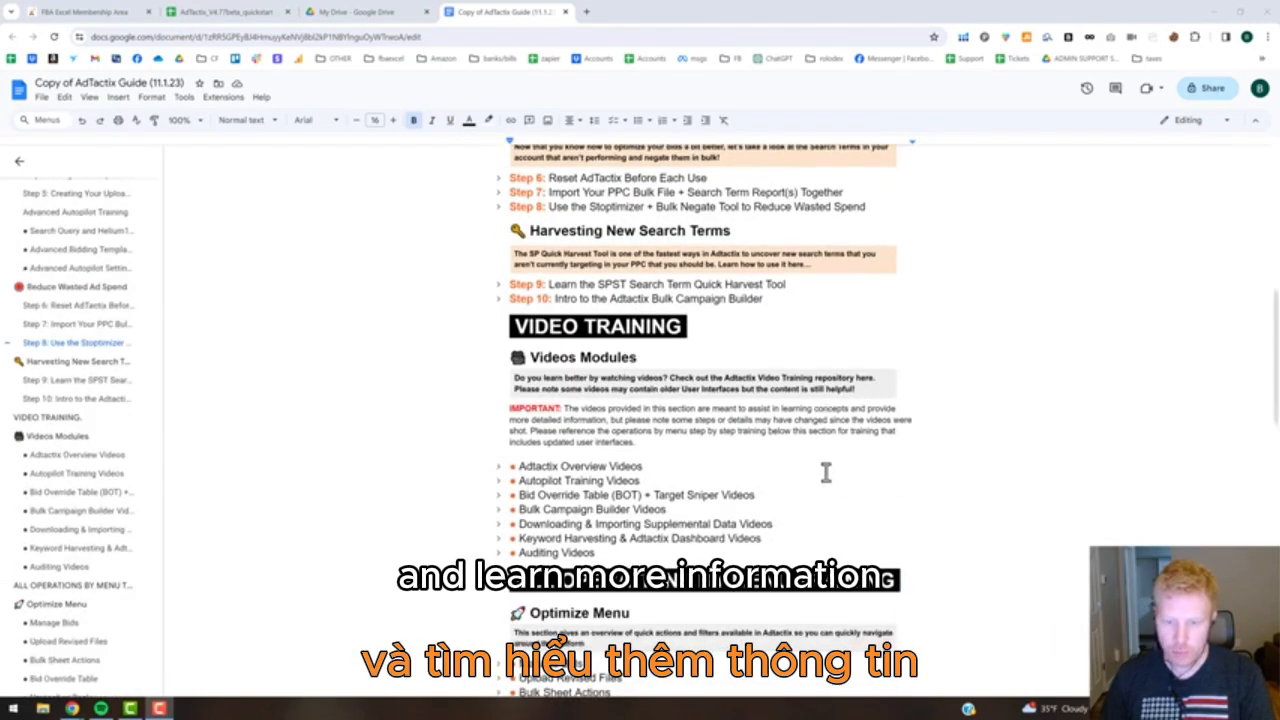
{"action": "scroll", "coordinate": [826, 472], "scroll_direction": "down", "scroll_amount": 3}
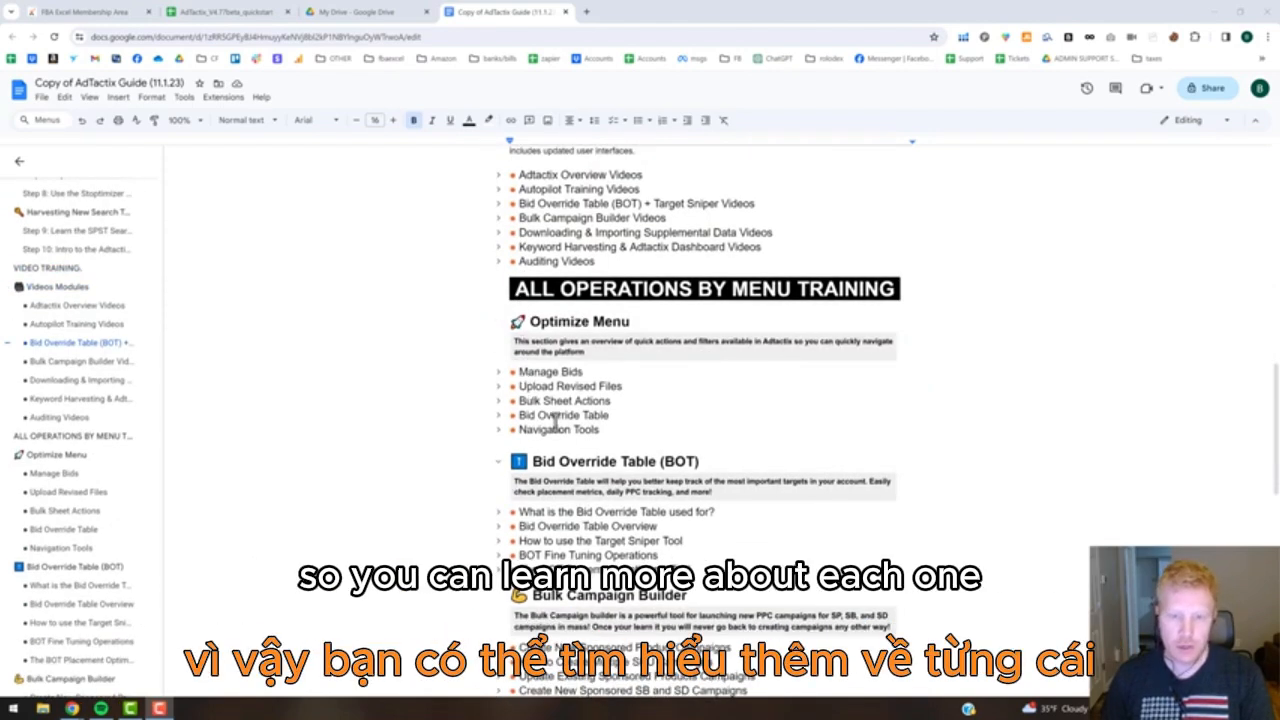
{"action": "scroll", "coordinate": [580, 420], "scroll_direction": "up", "scroll_amount": 4}
{"action": "scroll", "coordinate": [591, 422], "scroll_direction": "up", "scroll_amount": 2}
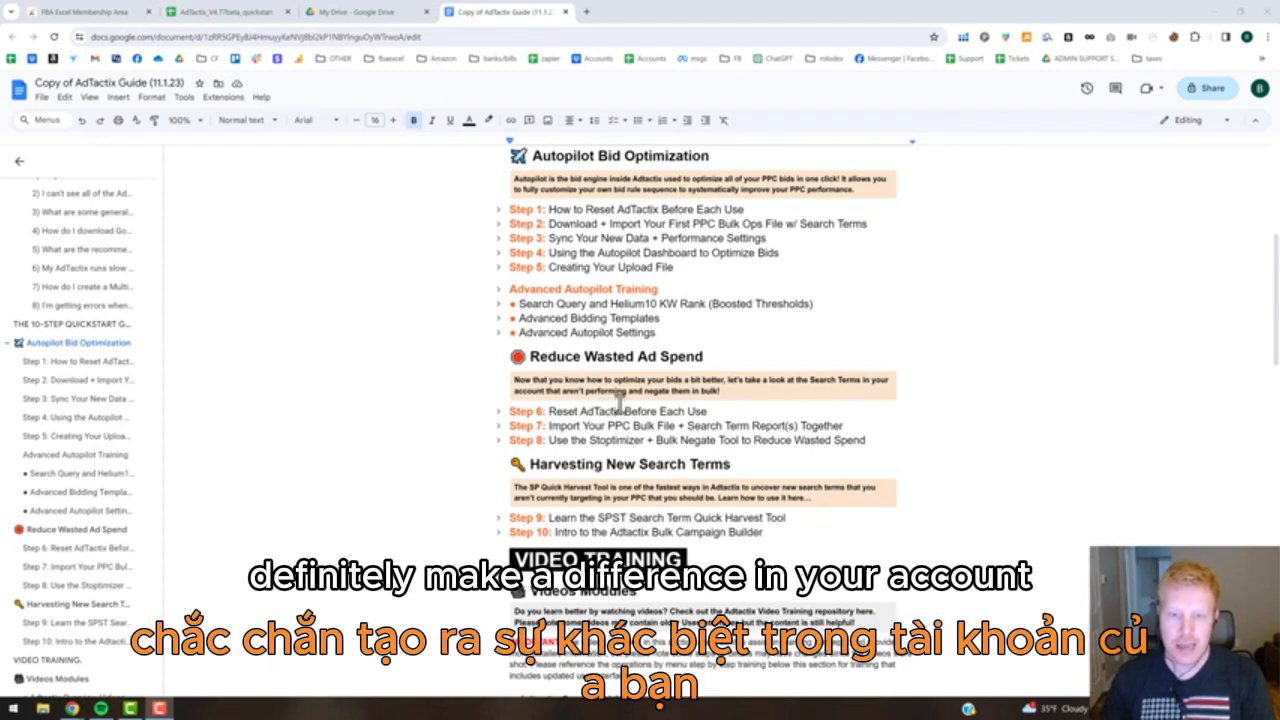
{"action": "scroll", "coordinate": [617, 402], "scroll_direction": "up", "scroll_amount": 3}
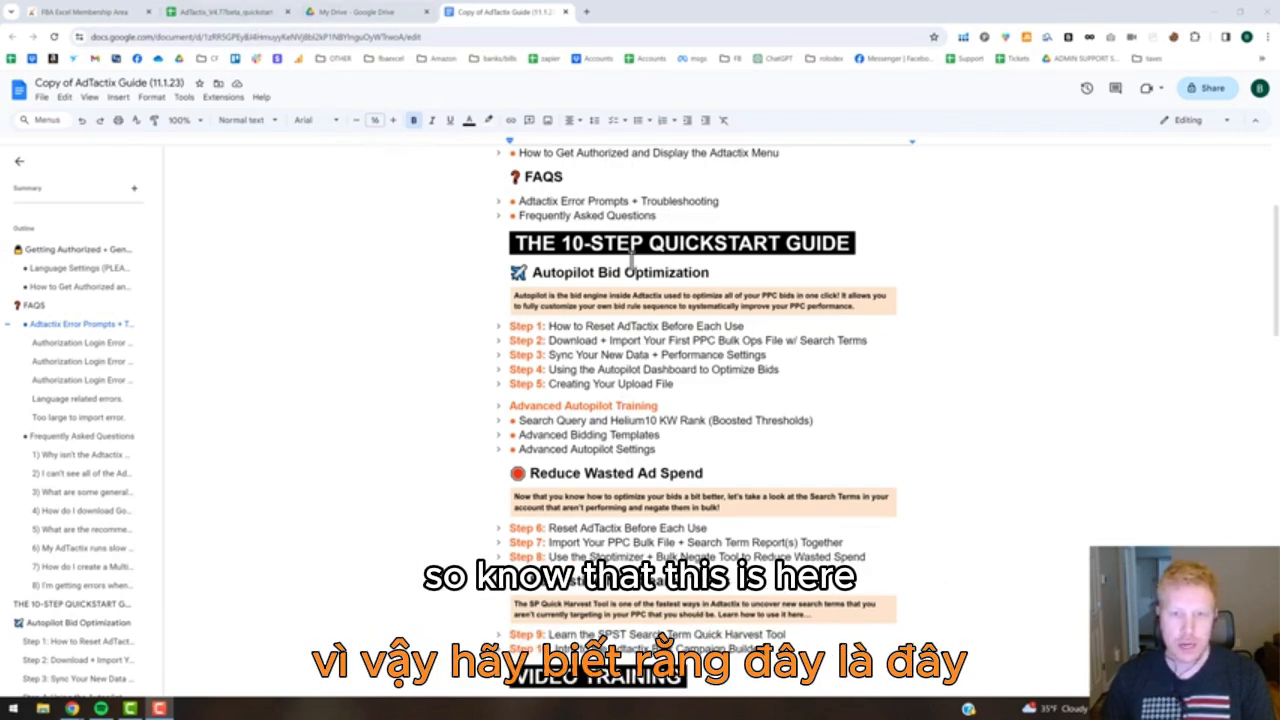
{"action": "scroll", "coordinate": [630, 262], "scroll_direction": "up", "scroll_amount": 2}
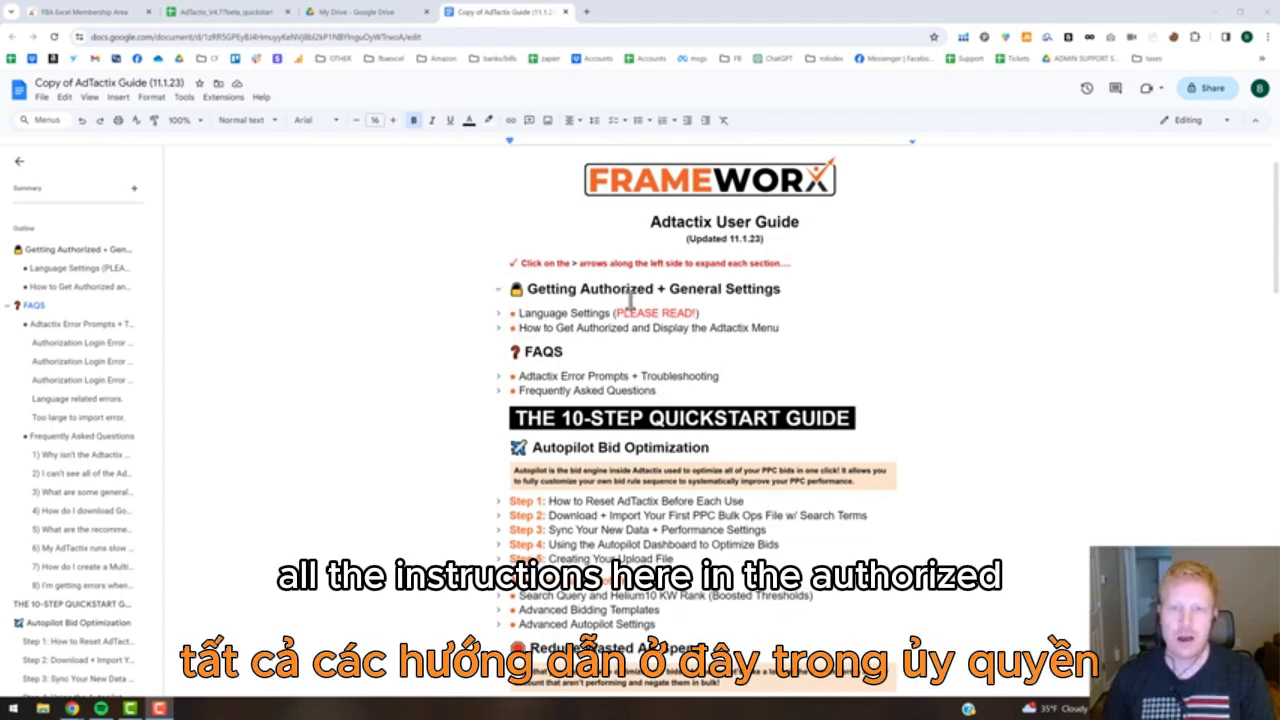
Switch to the AdTactix_V4.77beta_quickstart spreadsheet and start the Download & Import Bulk Ads File operation.
{"action": "left_click", "coordinate": [113, 13]}
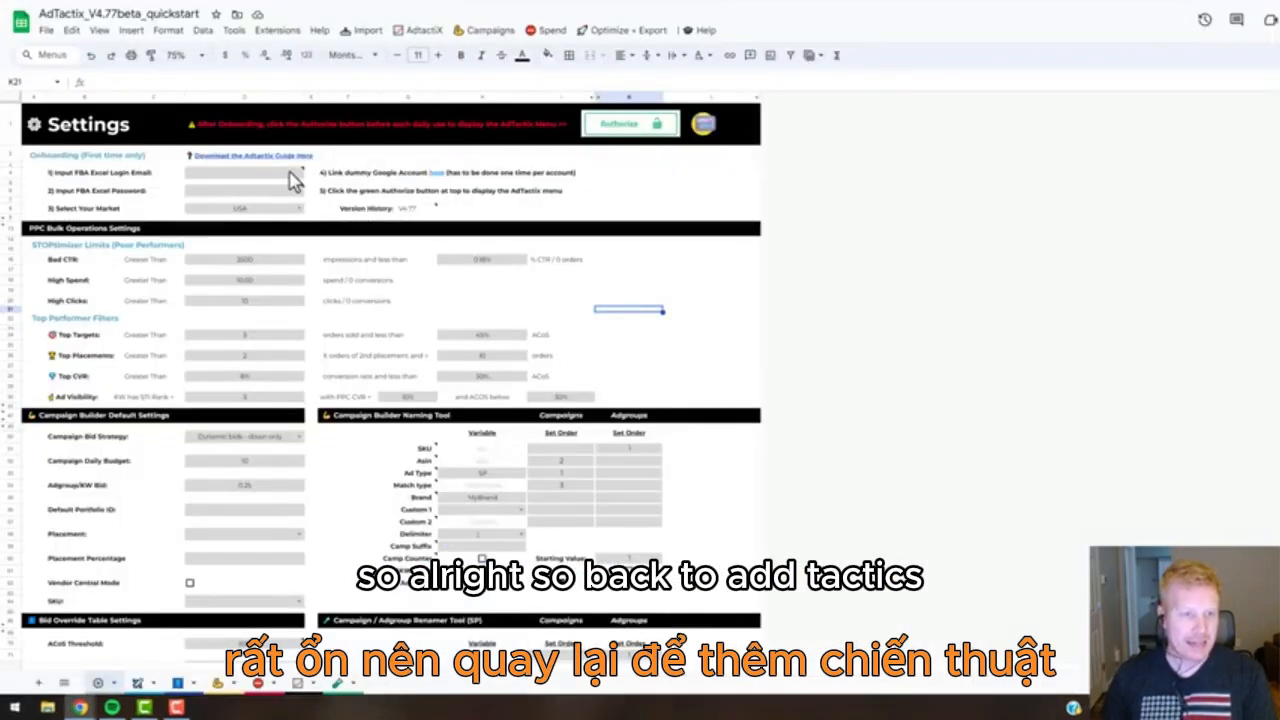
{"action": "mouse_move", "coordinate": [290, 178]}
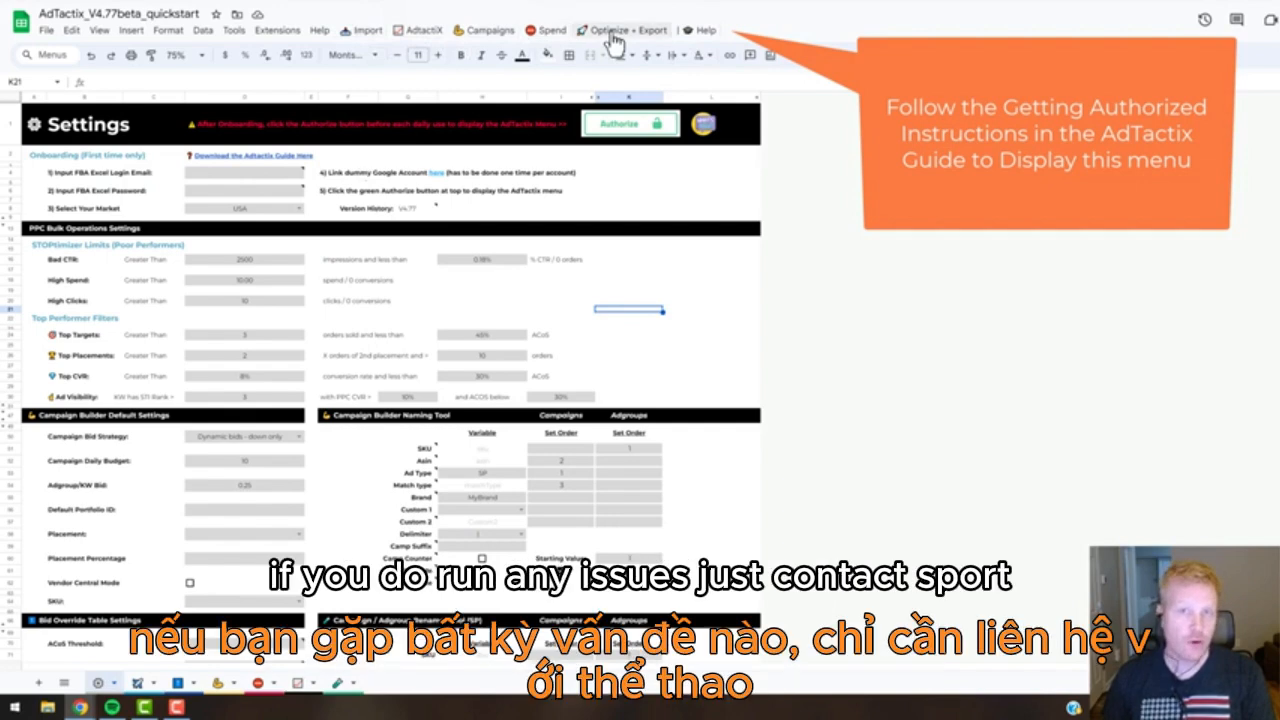
{"action": "left_click", "coordinate": [368, 31]}
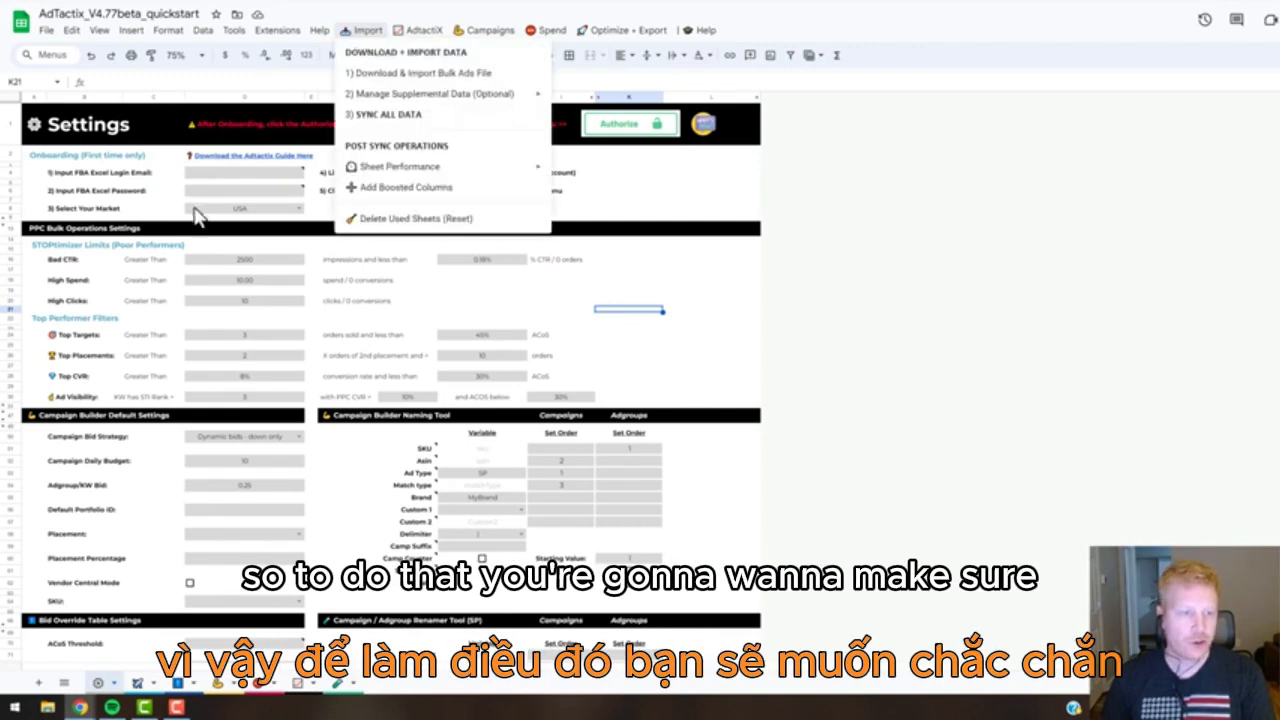
{"action": "left_click", "coordinate": [386, 76]}
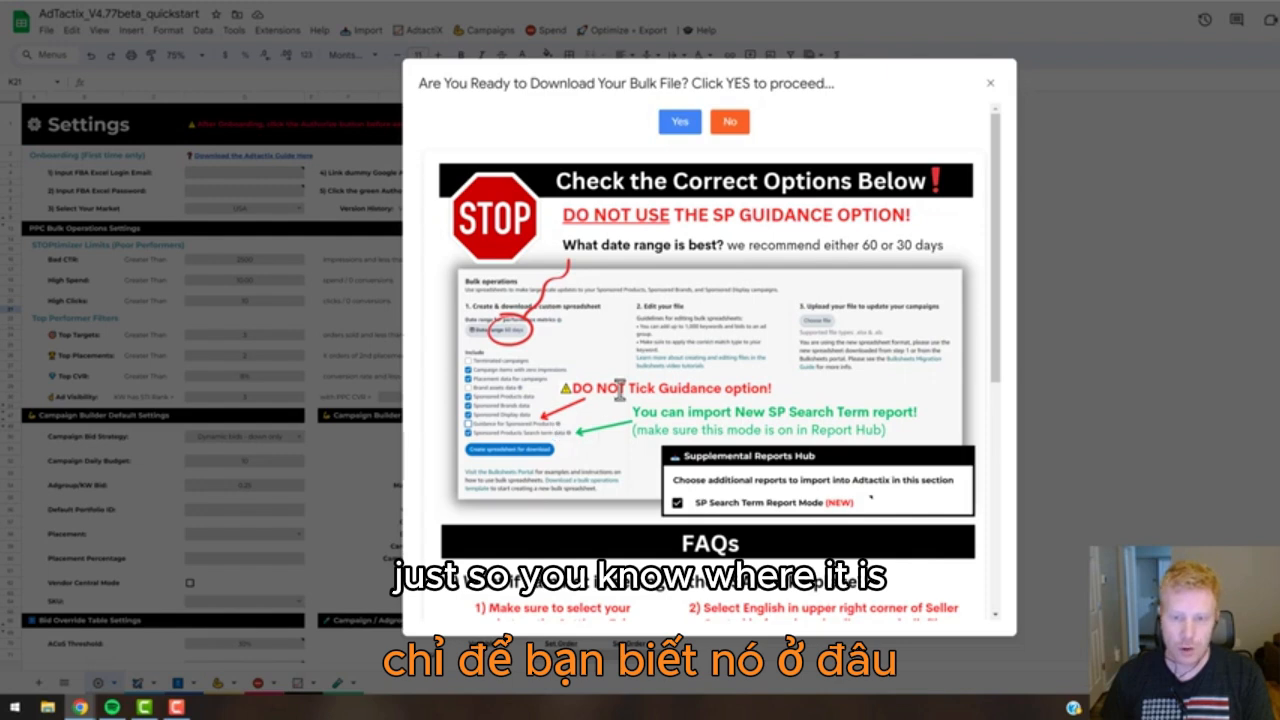
Review the recommended bulk file options and the marketplace and pop-up FAQs, and agree to proceed with the download.
{"action": "scroll", "coordinate": [622, 388], "scroll_direction": "down", "scroll_amount": 5}
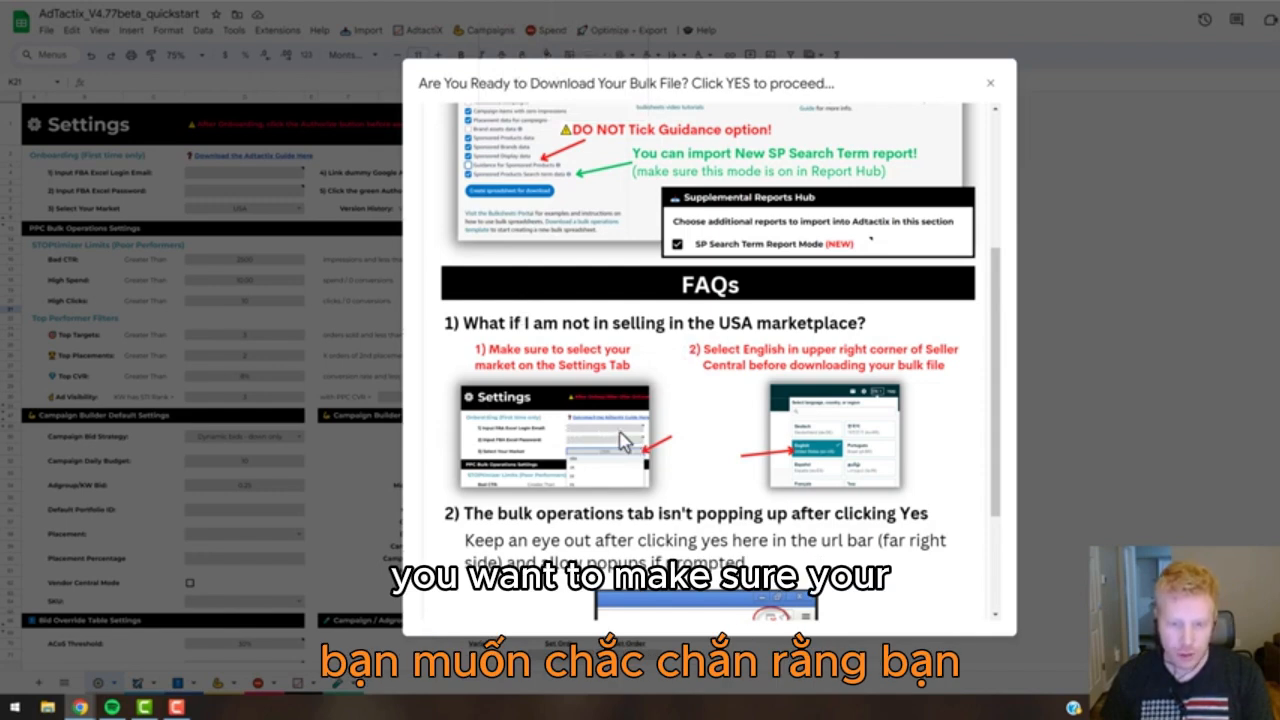
{"action": "scroll", "coordinate": [617, 440], "scroll_direction": "down", "scroll_amount": 1}
{"action": "scroll", "coordinate": [620, 440], "scroll_direction": "down", "scroll_amount": 1}
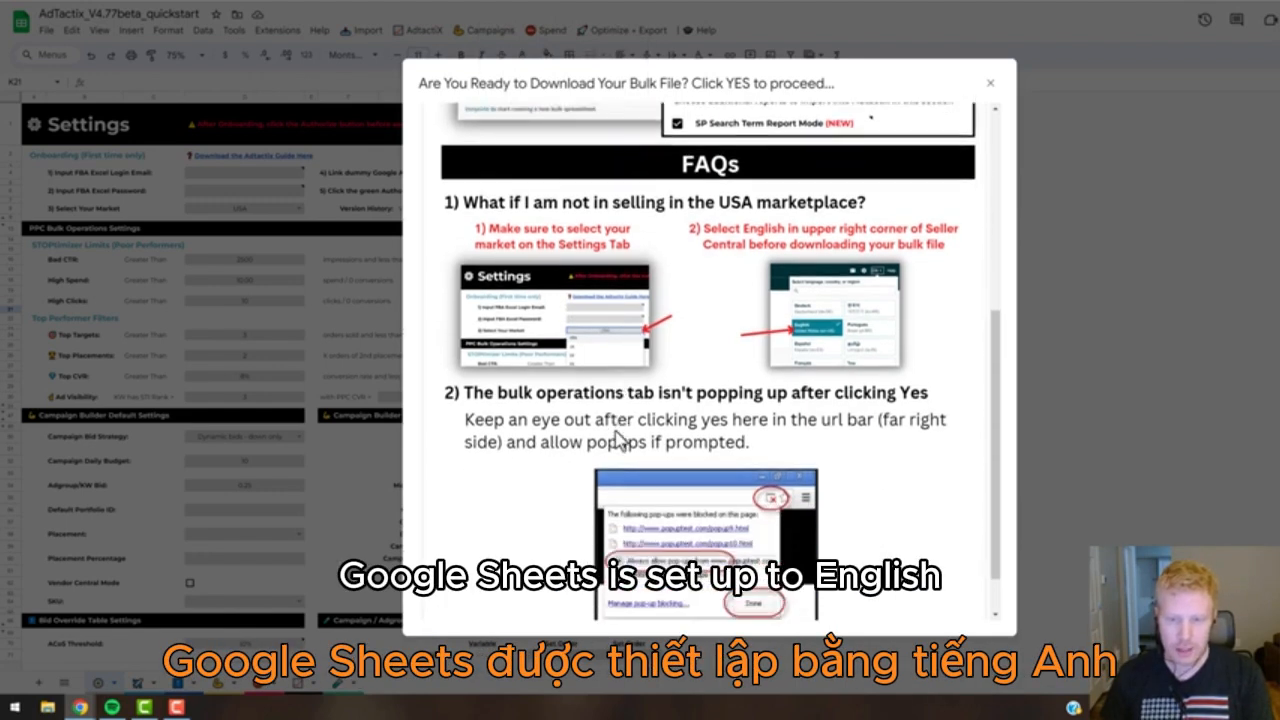
{"action": "scroll", "coordinate": [685, 443], "scroll_direction": "up", "scroll_amount": 6}
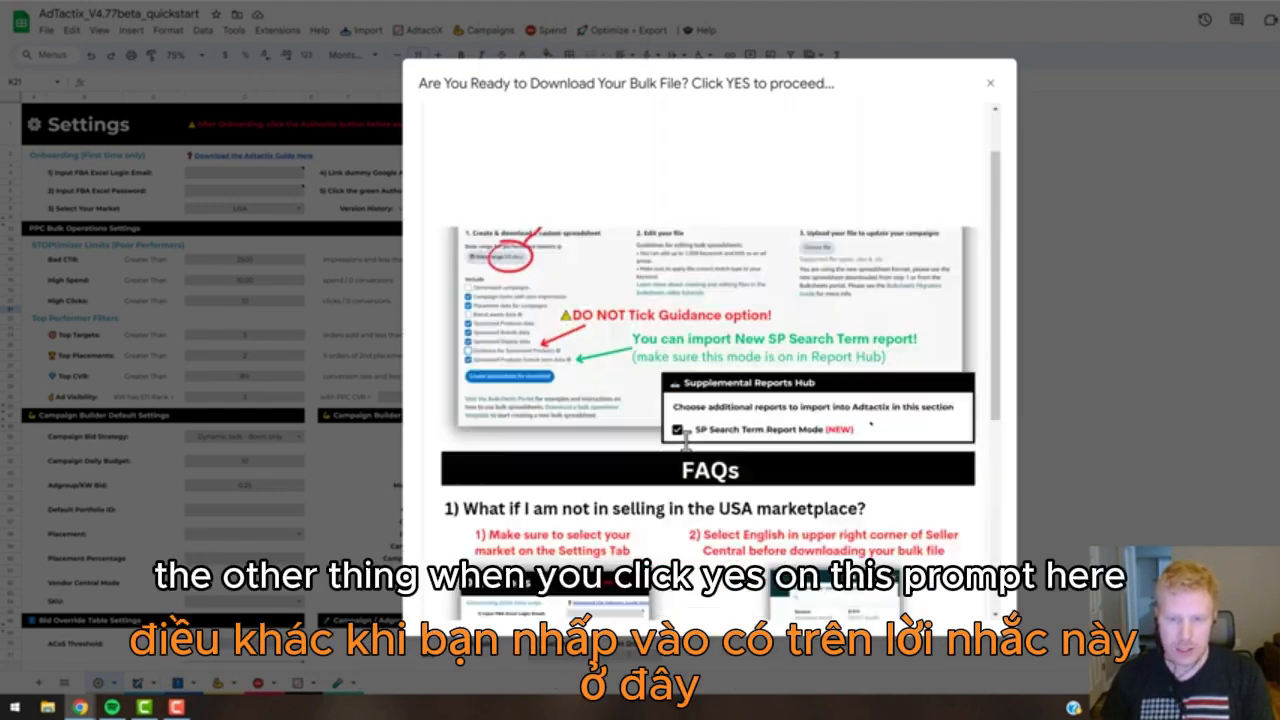
{"action": "scroll", "coordinate": [686, 358], "scroll_direction": "down", "scroll_amount": 7}
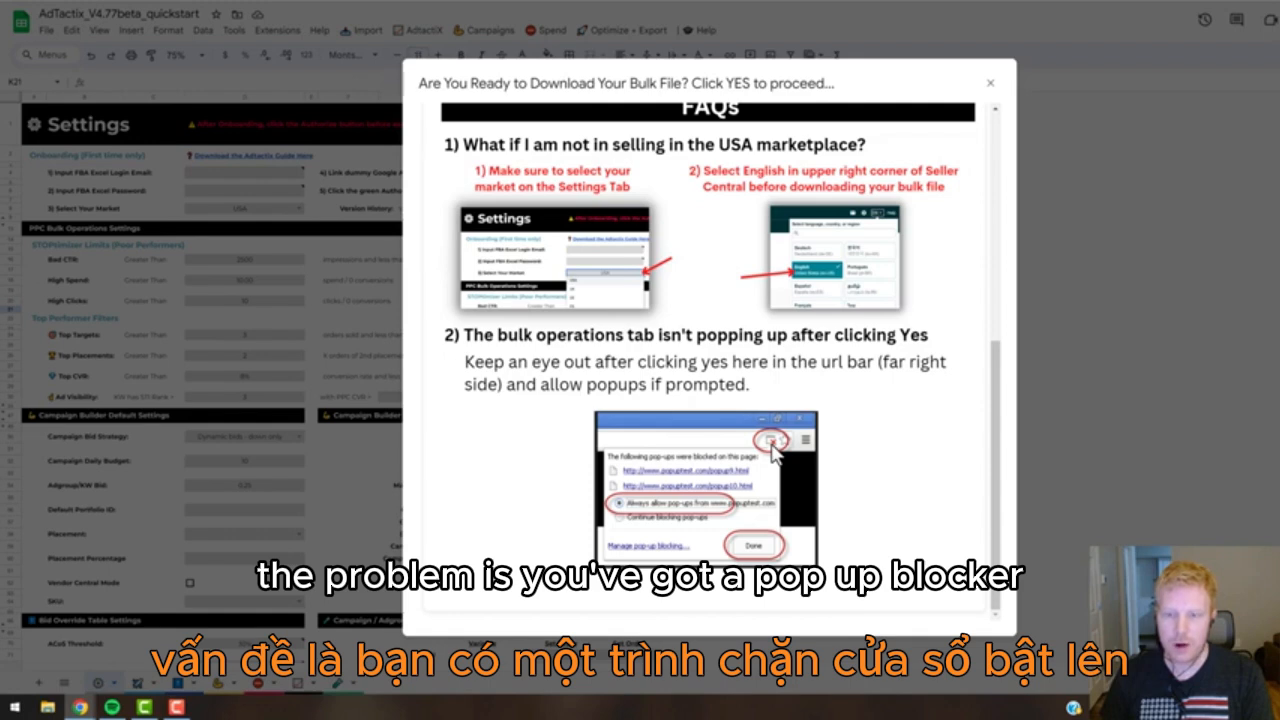
{"action": "scroll", "coordinate": [750, 425], "scroll_direction": "up", "scroll_amount": 5}
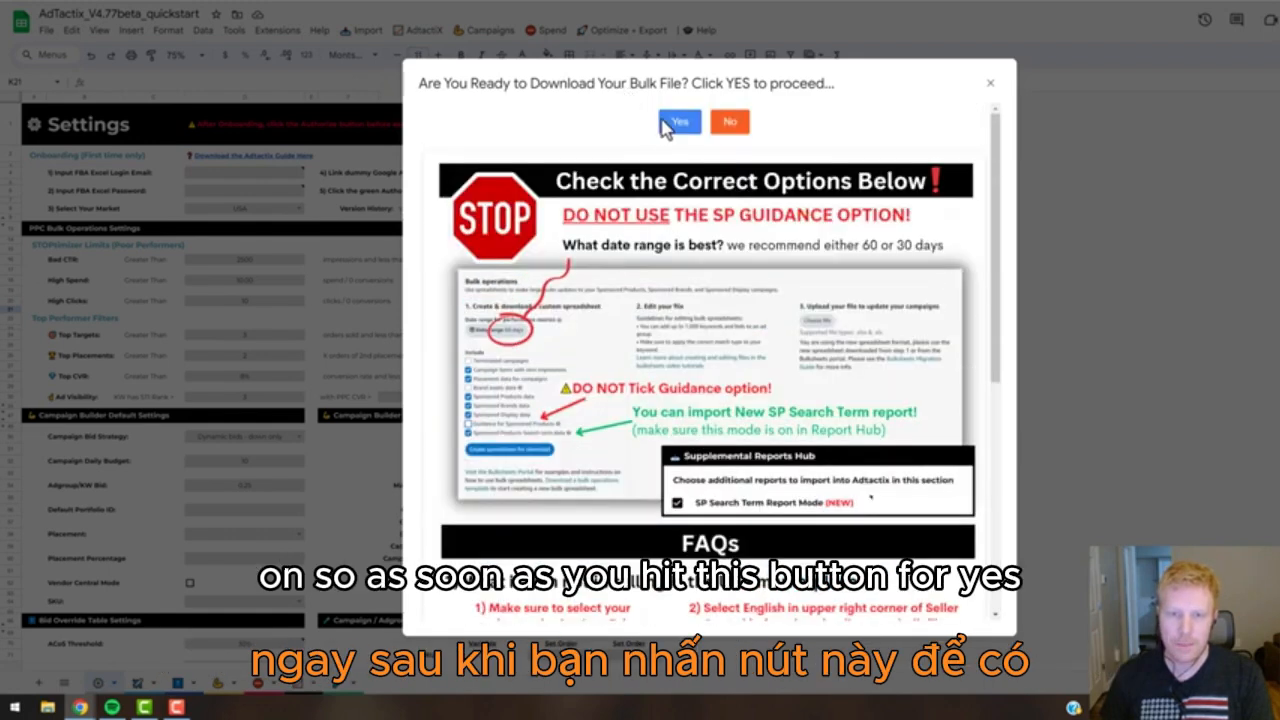
{"action": "left_click", "coordinate": [674, 122]}
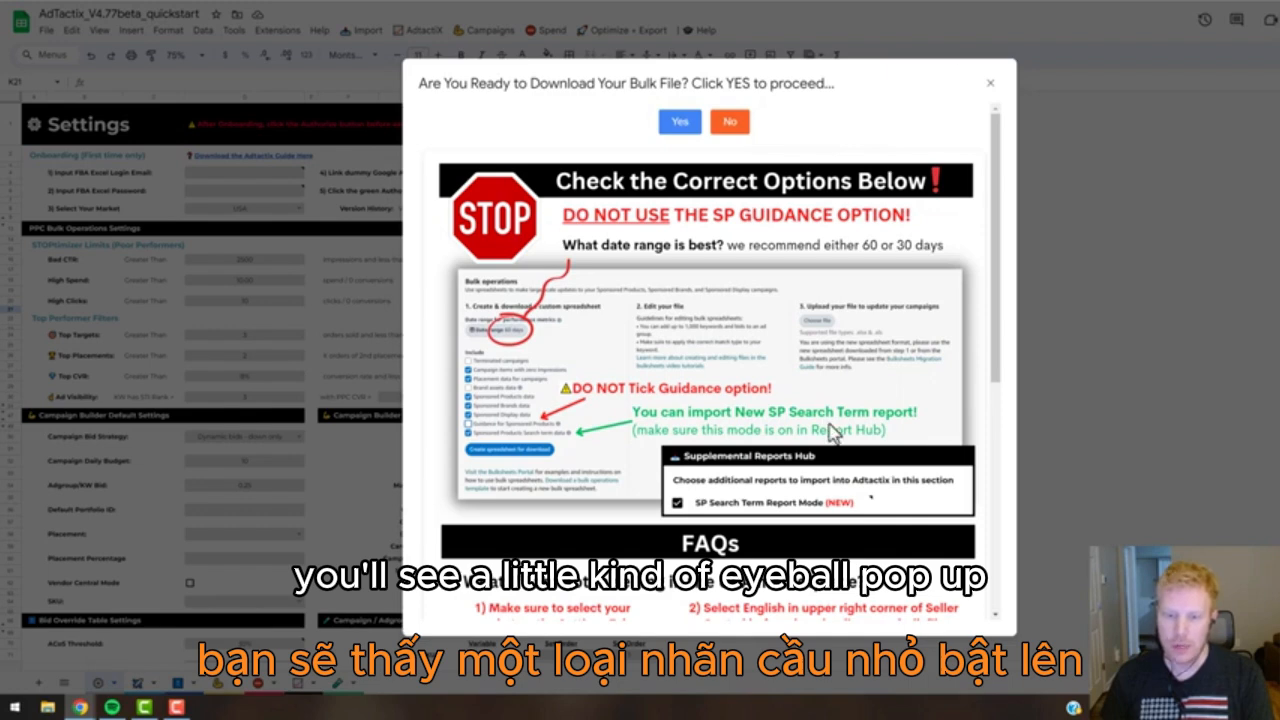
{"action": "scroll", "coordinate": [832, 432], "scroll_direction": "down", "scroll_amount": 3}
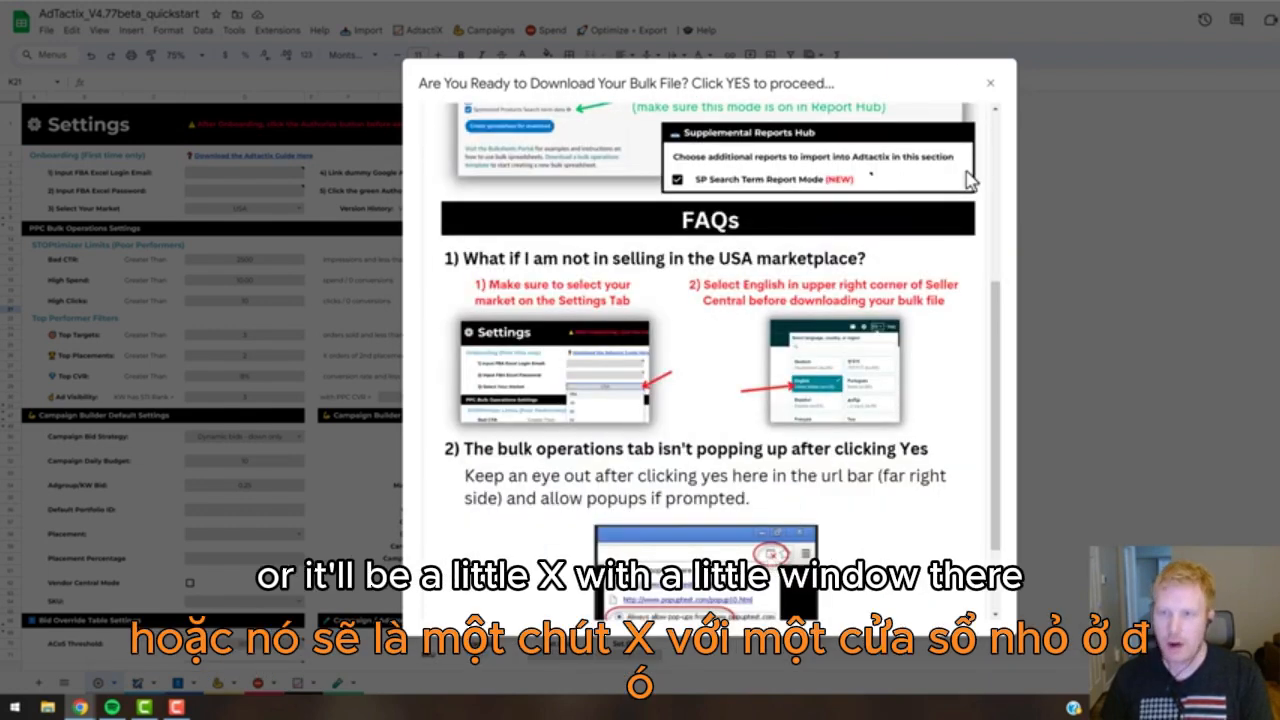
{"action": "scroll", "coordinate": [846, 530], "scroll_direction": "down", "scroll_amount": 1}
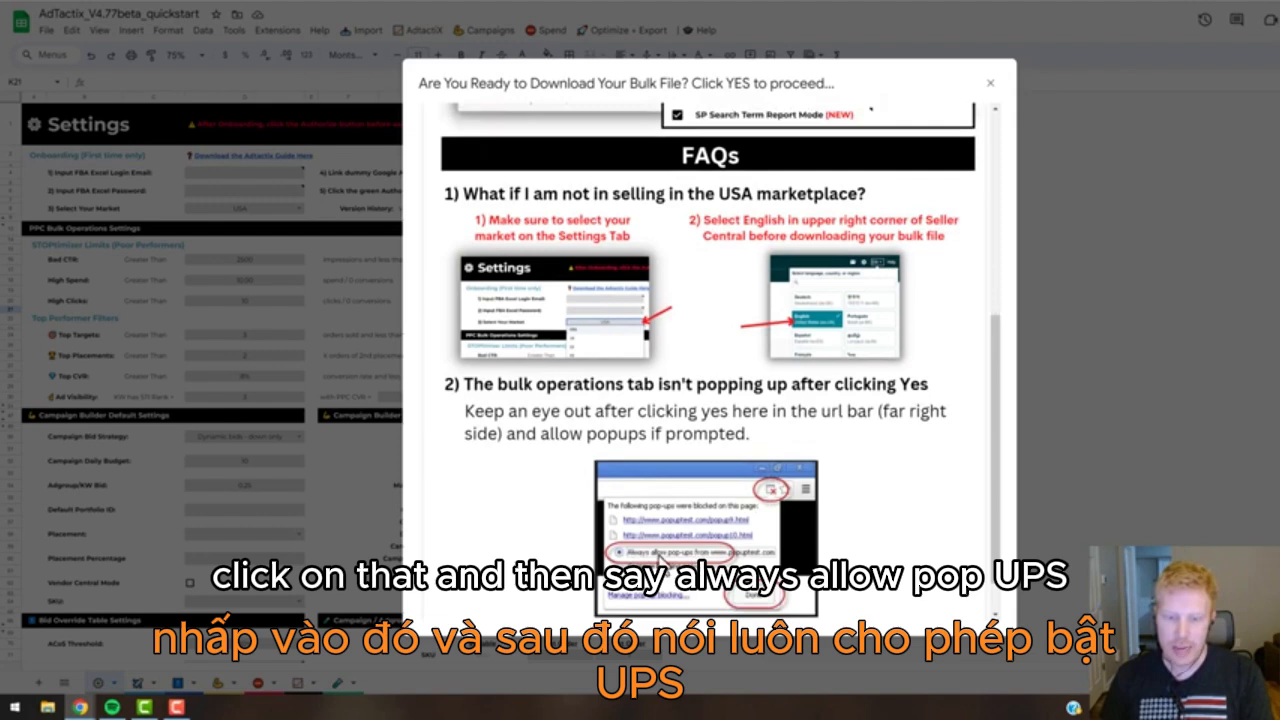
{"action": "scroll", "coordinate": [858, 388], "scroll_direction": "up", "scroll_amount": 4}
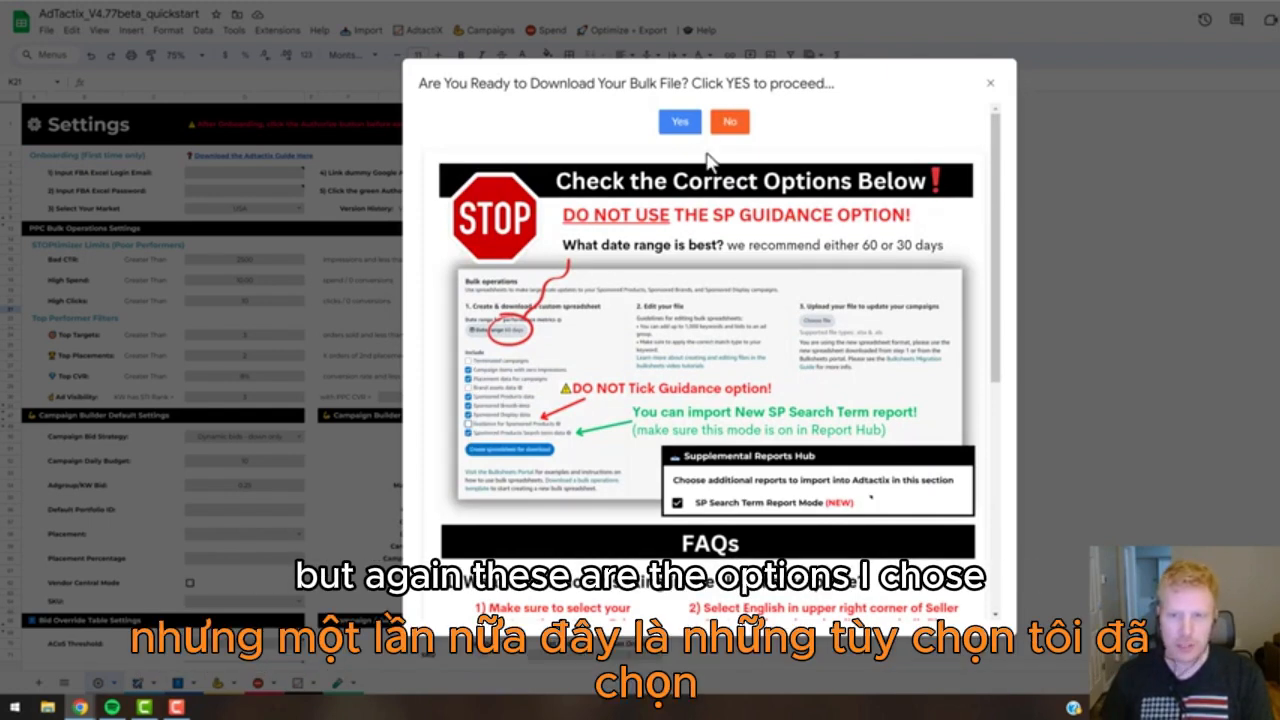
{"action": "left_click", "coordinate": [680, 122]}
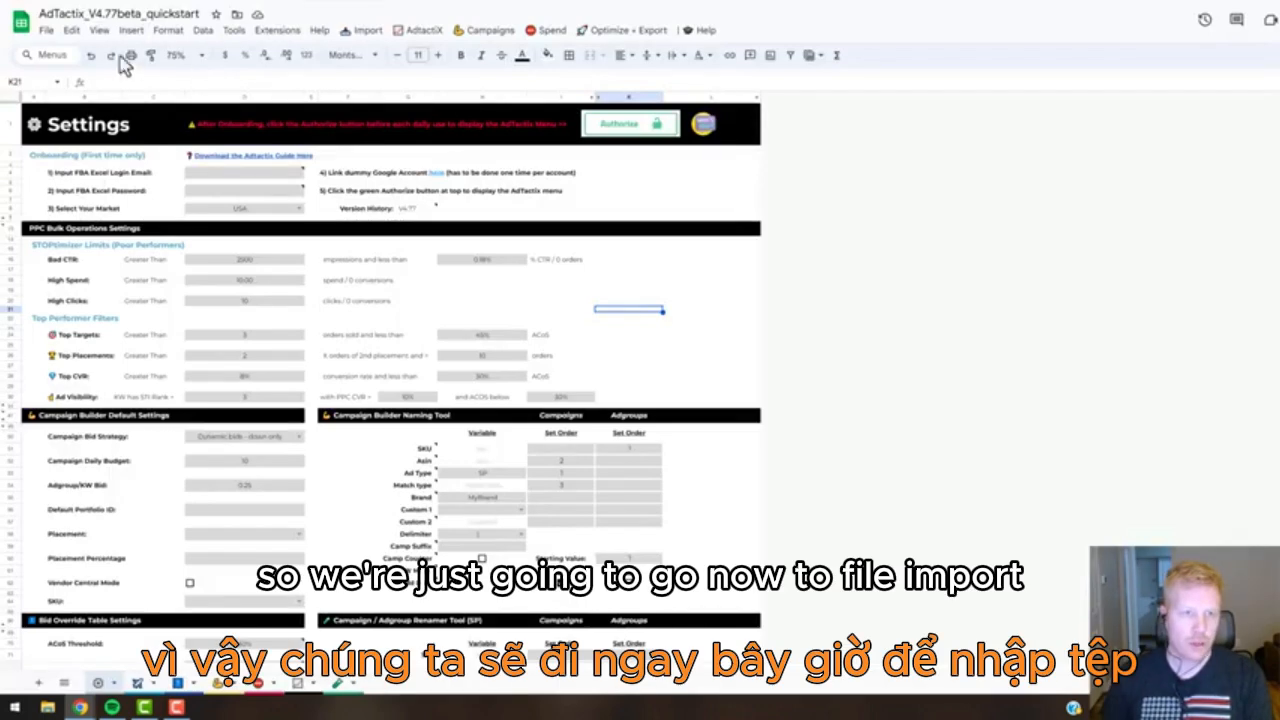
Import TEST BULK FILE (w Search Term Report).xlsx from the TACTIX TEST FILES folder in Drive, inserting it as new sheets.
{"action": "left_click", "coordinate": [47, 32]}
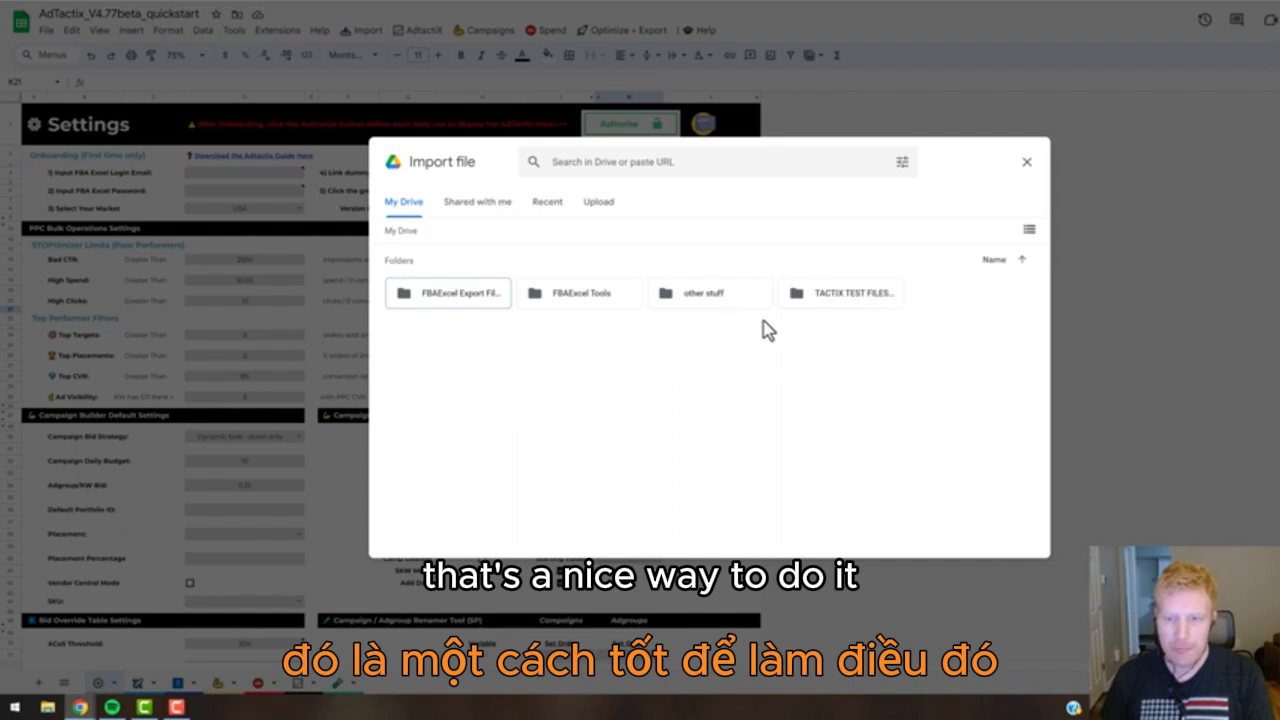
{"action": "double_click", "coordinate": [834, 298]}
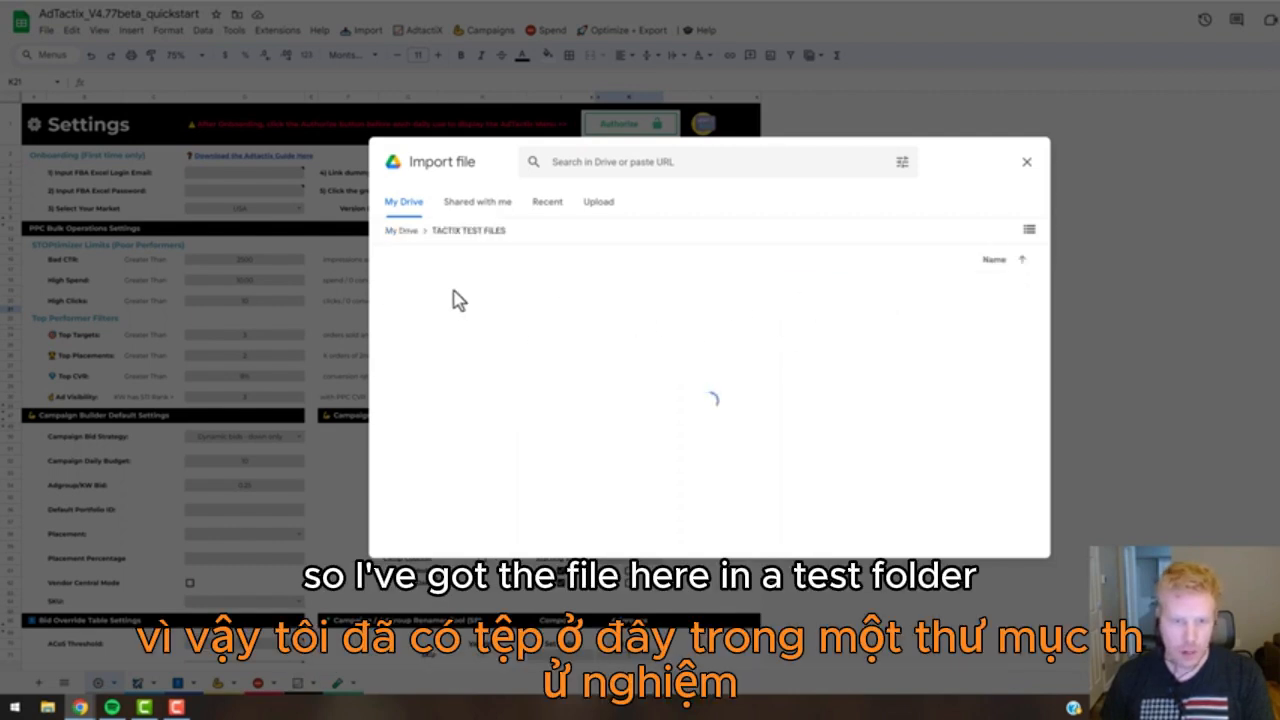
{"action": "left_click", "coordinate": [466, 400]}
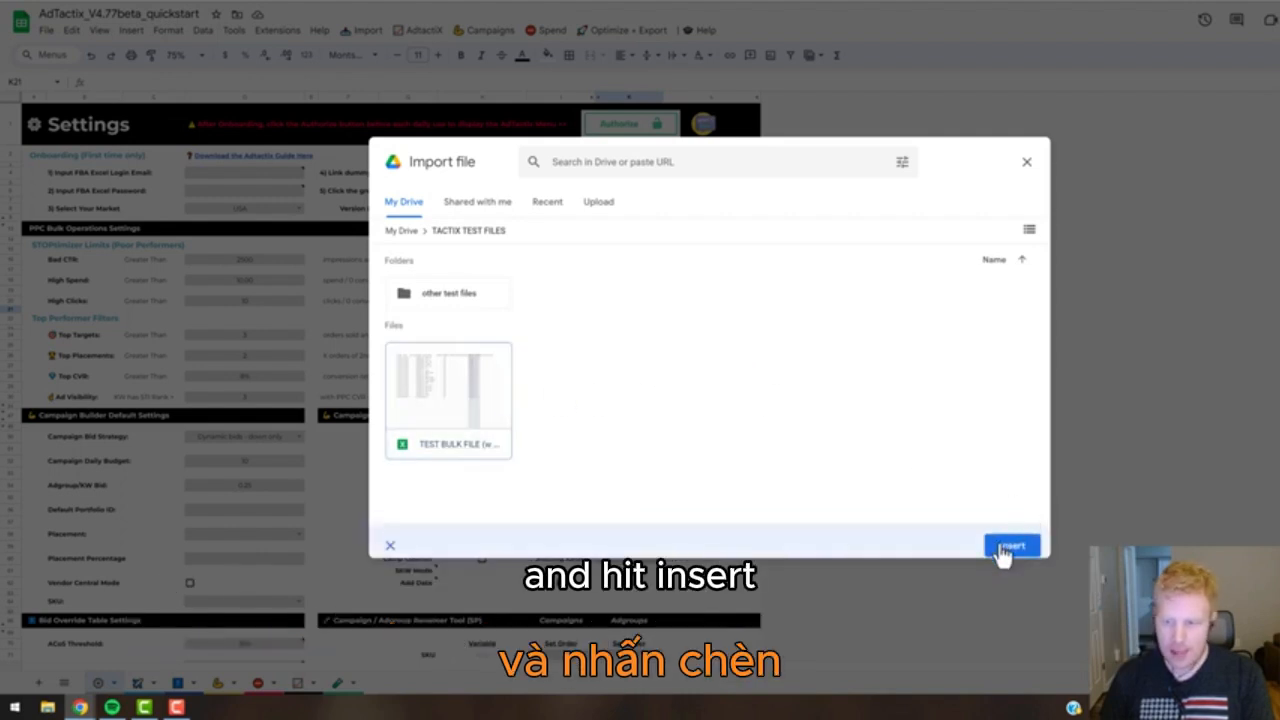
{"action": "left_click", "coordinate": [1012, 545]}
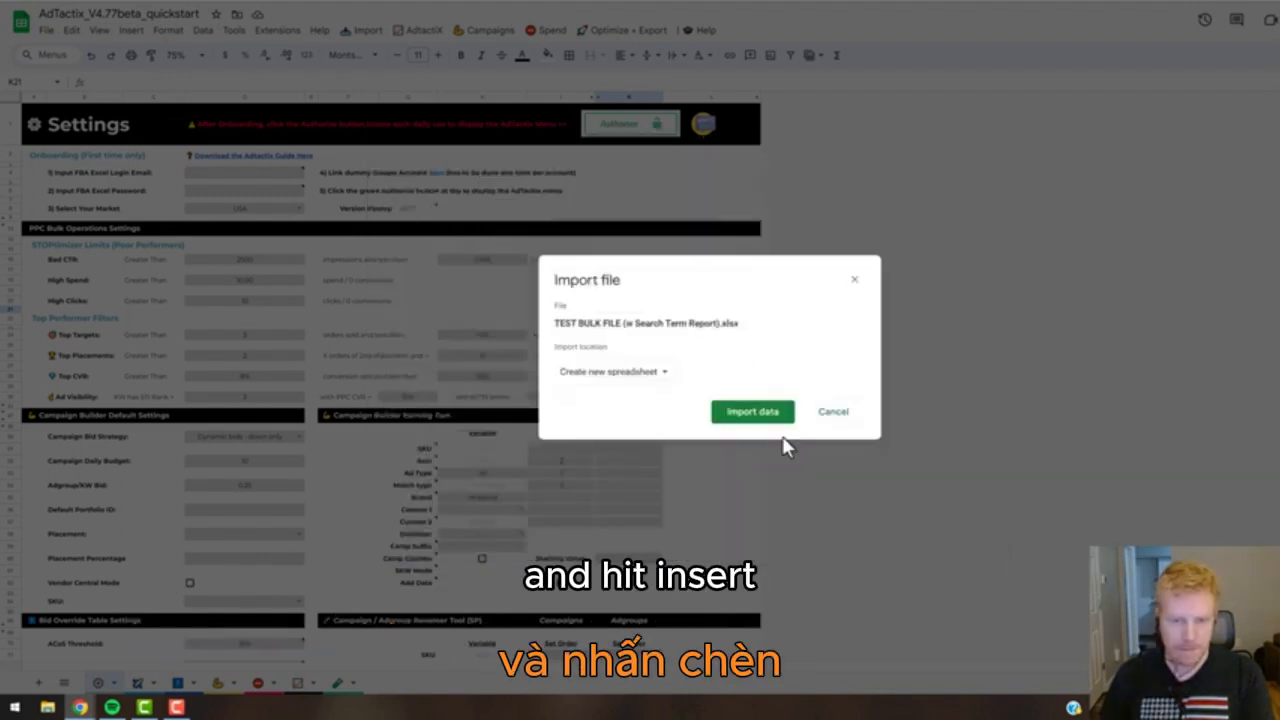
{"action": "left_click", "coordinate": [645, 376]}
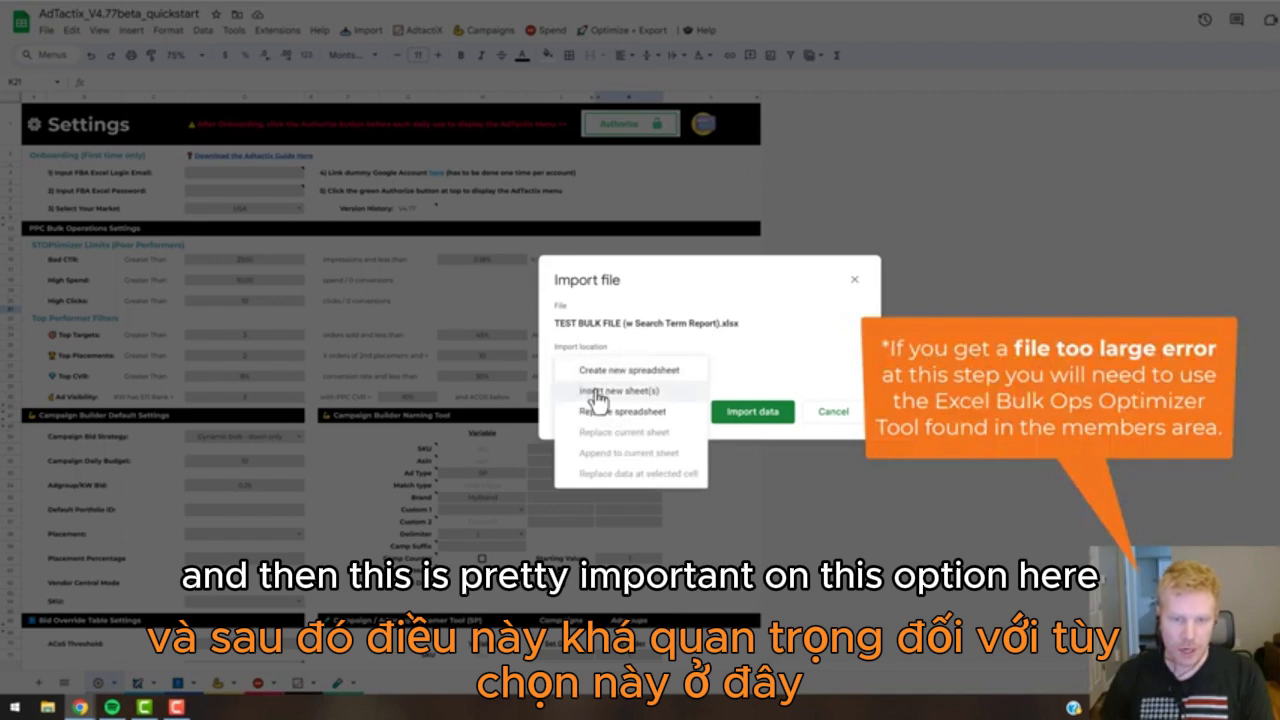
{"action": "left_click", "coordinate": [620, 391]}
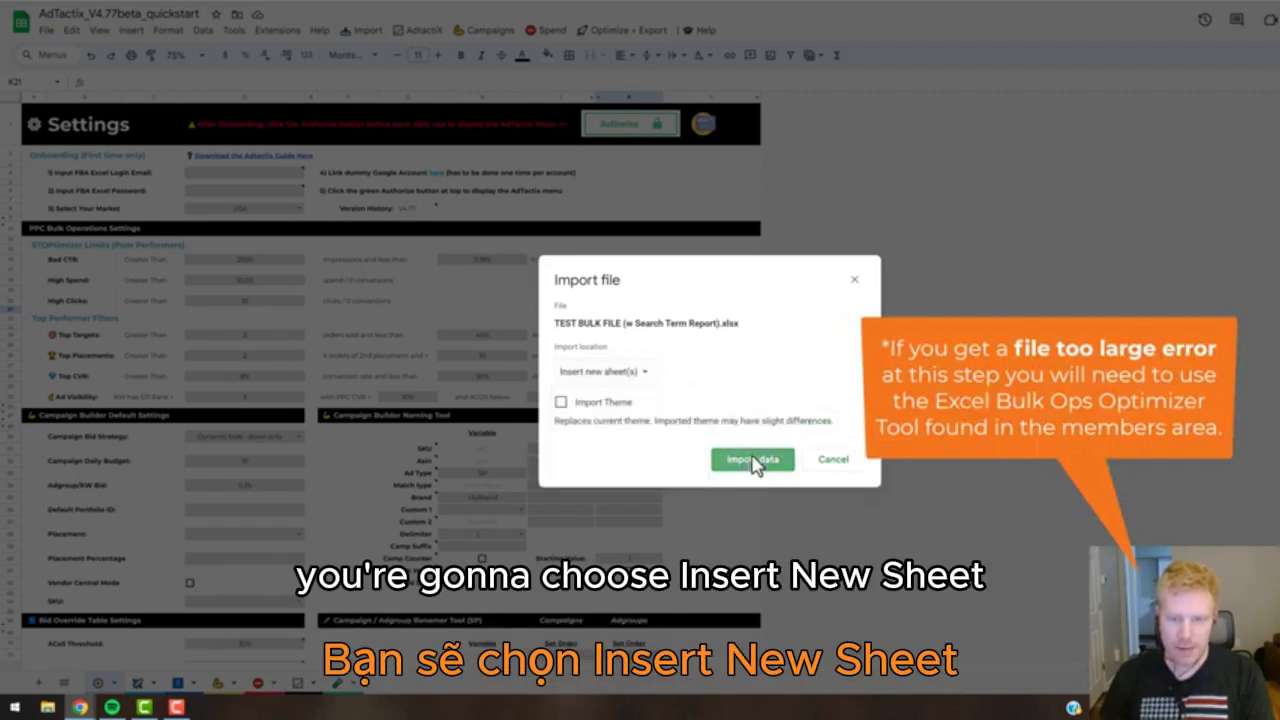
{"action": "left_click", "coordinate": [749, 458]}
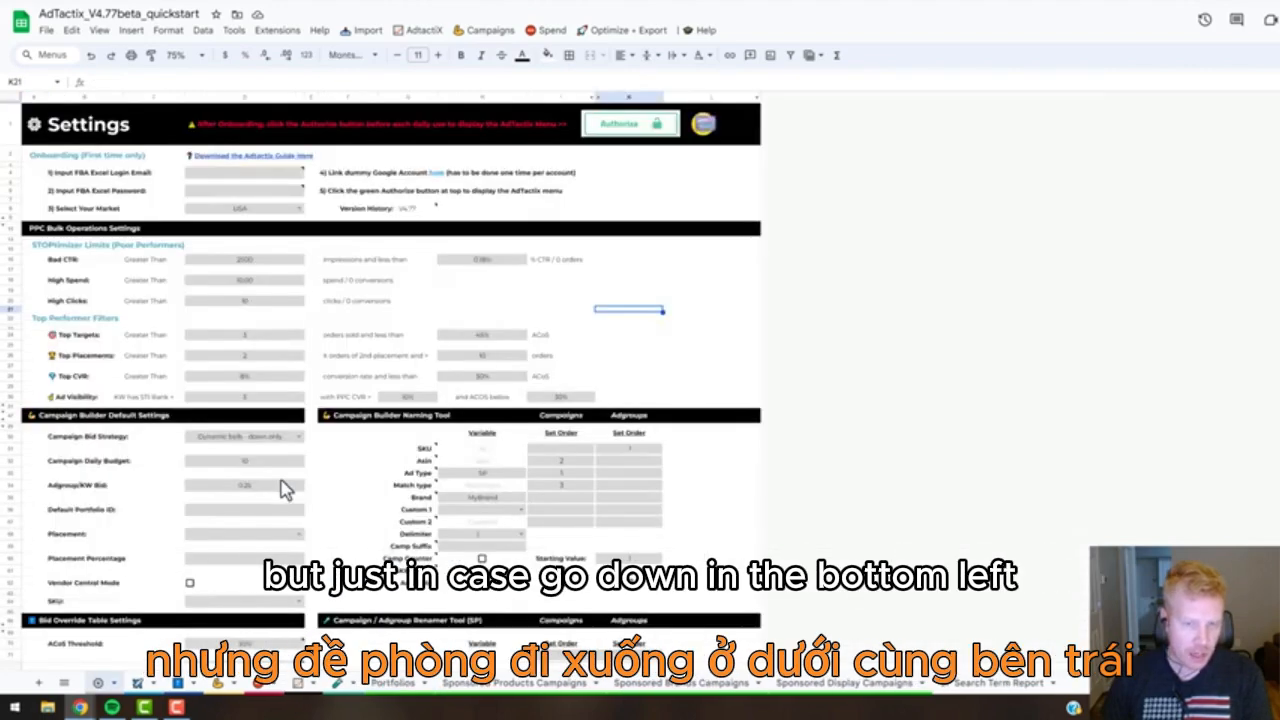
Check the SP Search Term Report Mode setting in the Supplemental Reports Hub on the Settings sheet and read its note.
{"action": "scroll", "coordinate": [283, 486], "scroll_direction": "down", "scroll_amount": 3}
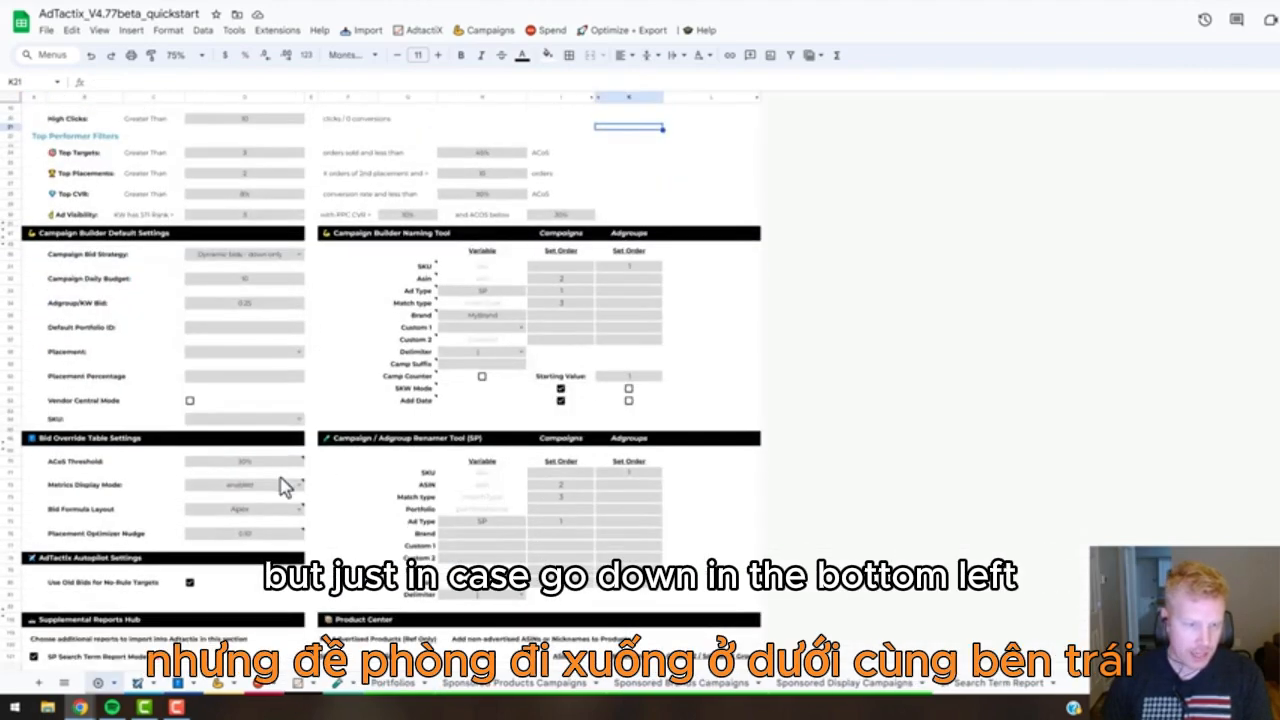
{"action": "scroll", "coordinate": [283, 486], "scroll_direction": "down", "scroll_amount": 5}
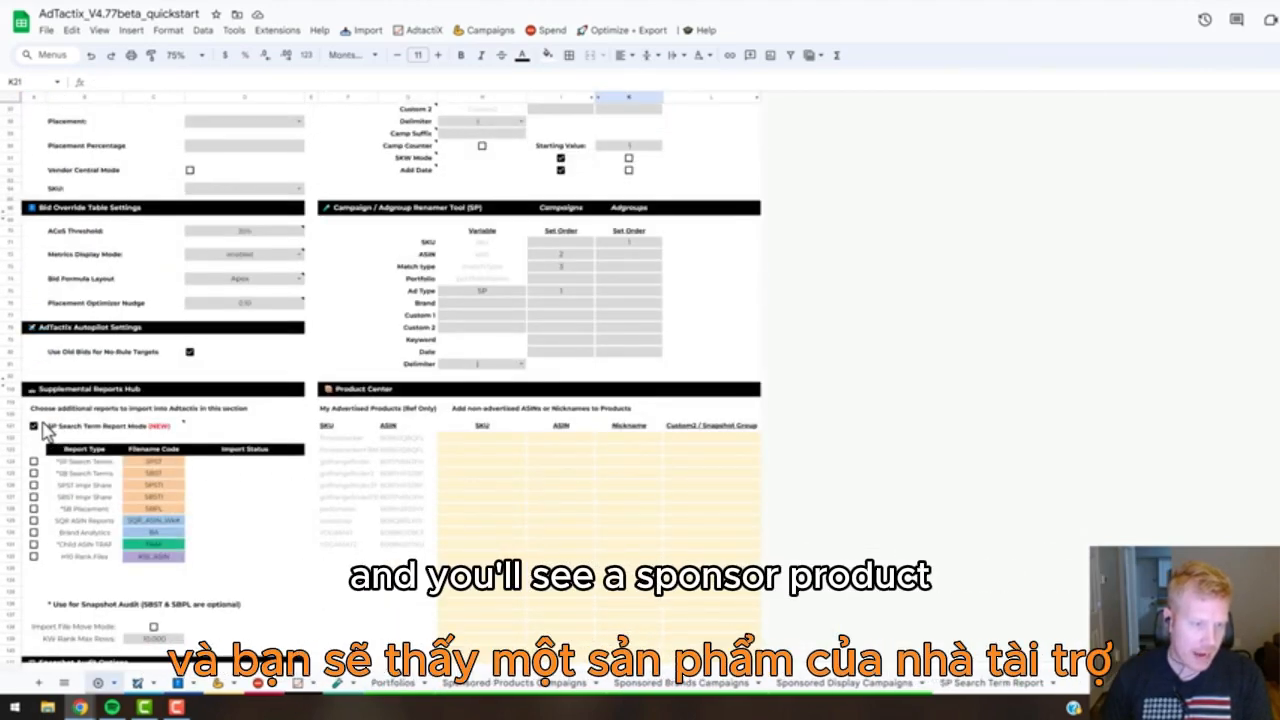
{"action": "mouse_move", "coordinate": [82, 428]}
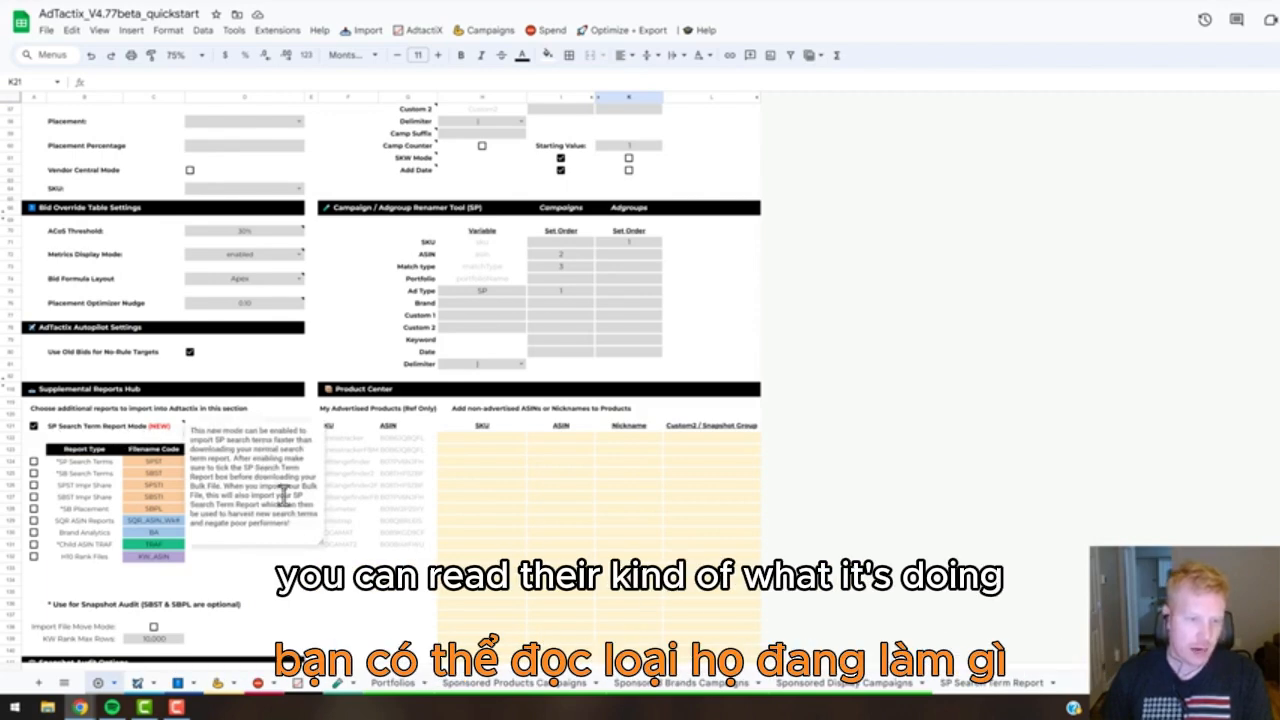
{"action": "left_click", "coordinate": [304, 586]}
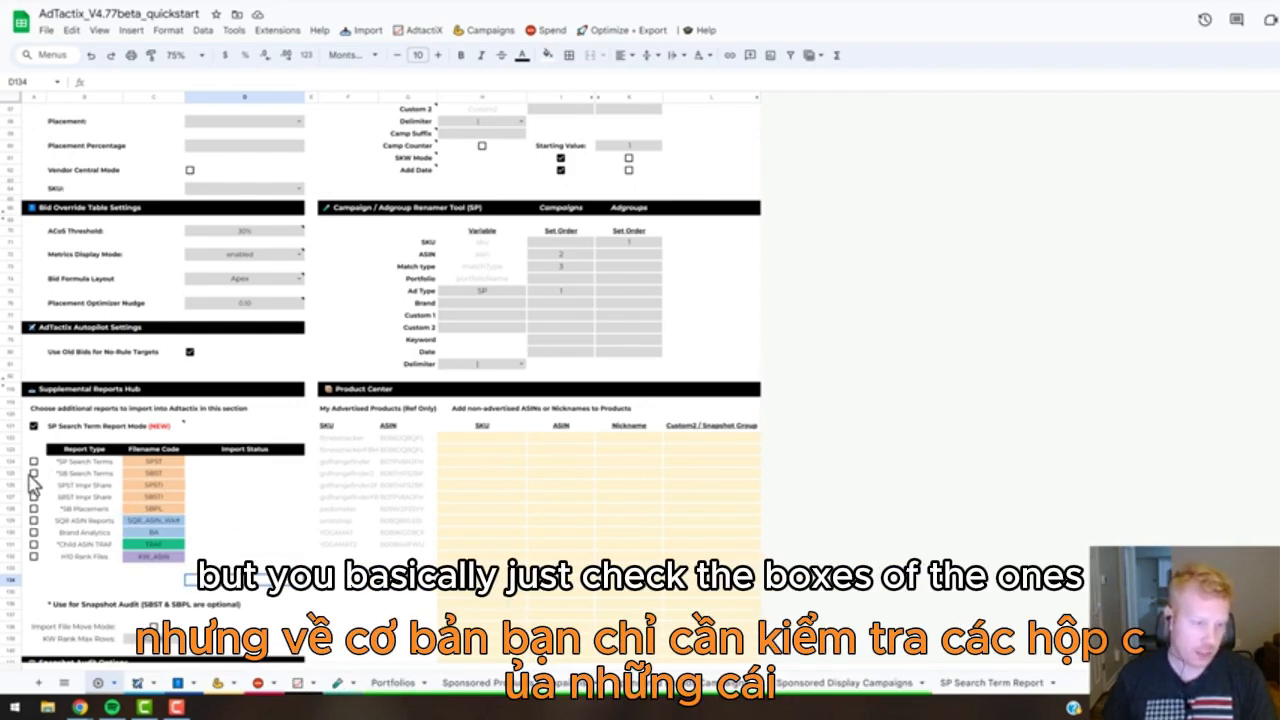
Sync all data with SP Search Term Report Mode enabled, skipping the supplemental data, and acknowledge the completion notice.
{"action": "left_click", "coordinate": [366, 33]}
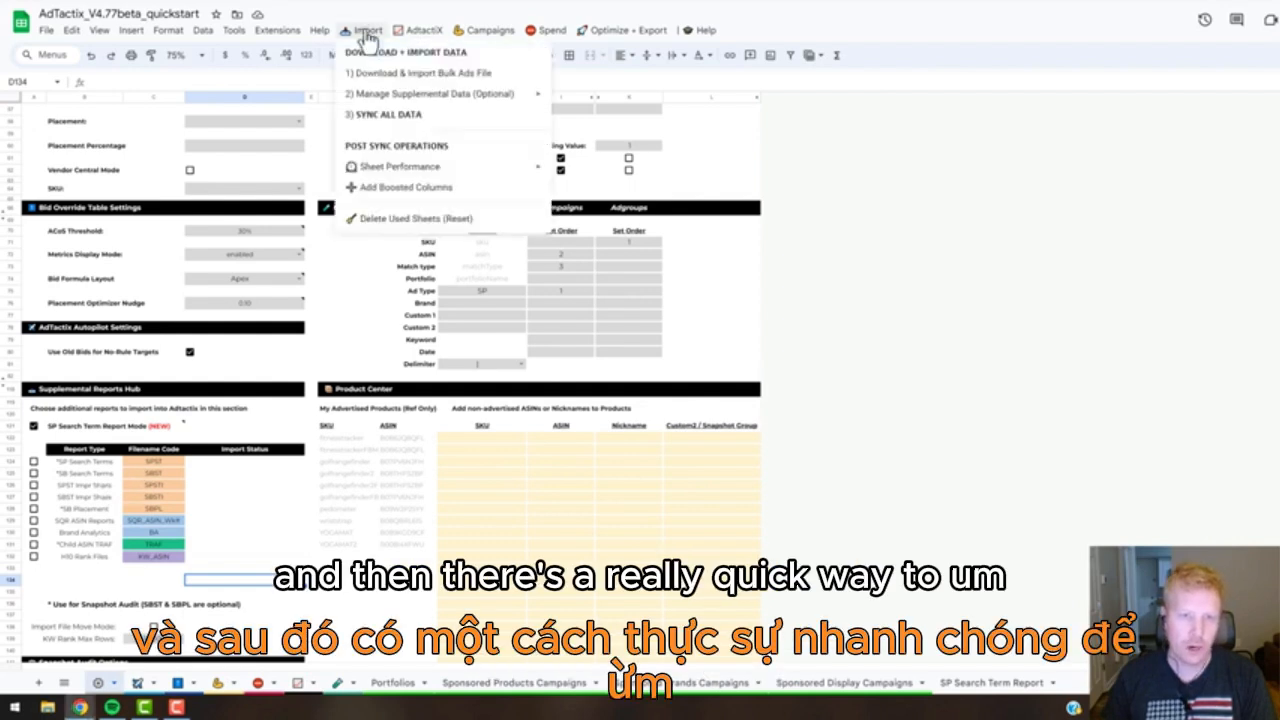
{"action": "mouse_move", "coordinate": [400, 94]}
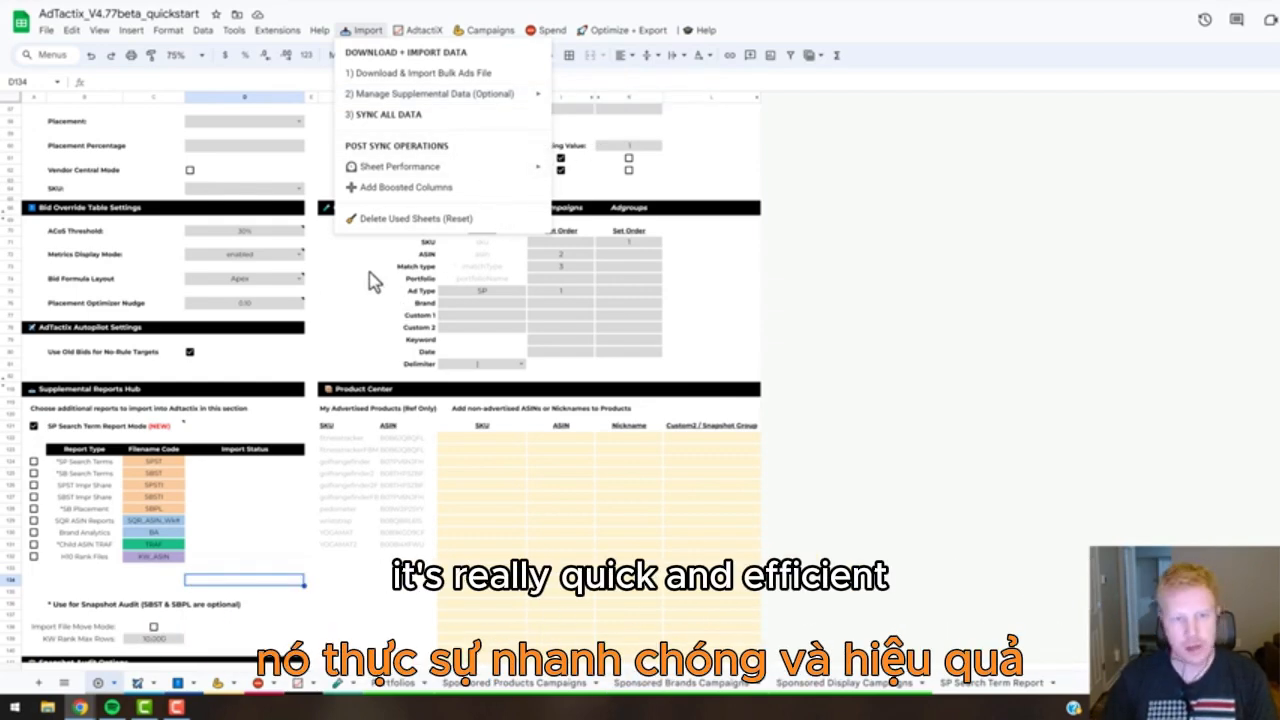
{"action": "mouse_move", "coordinate": [76, 435]}
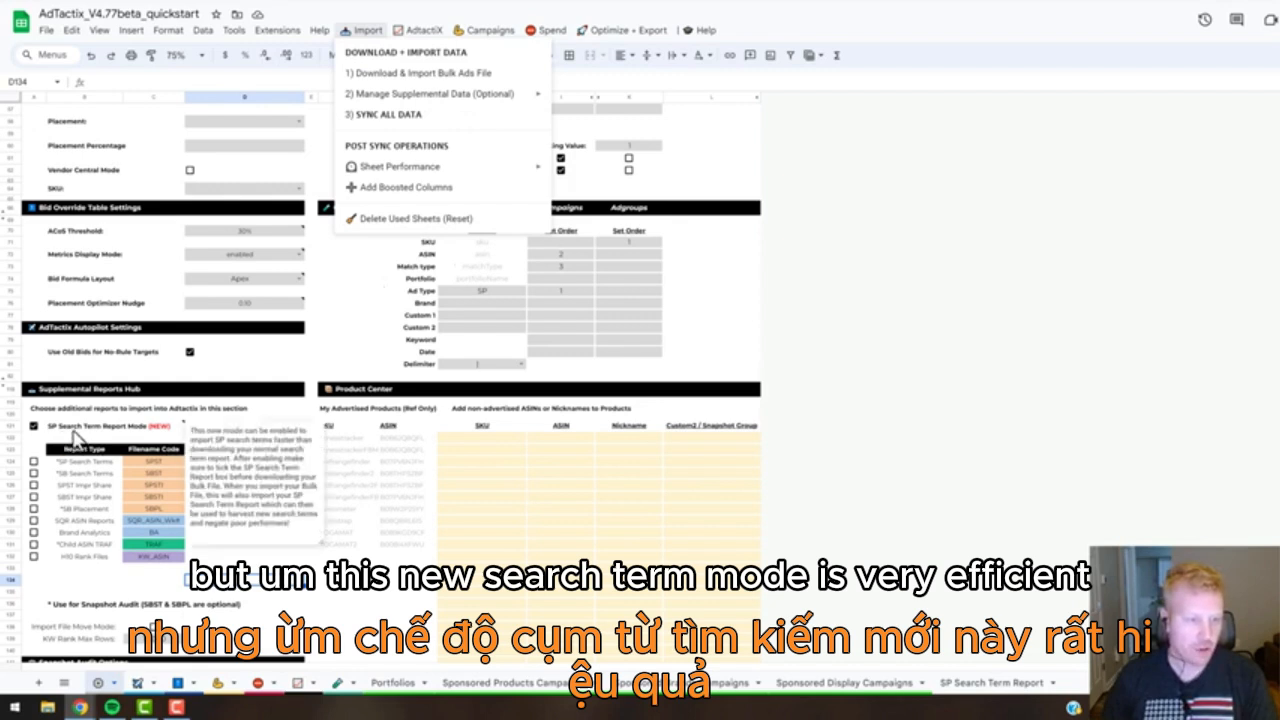
{"action": "left_click", "coordinate": [244, 556]}
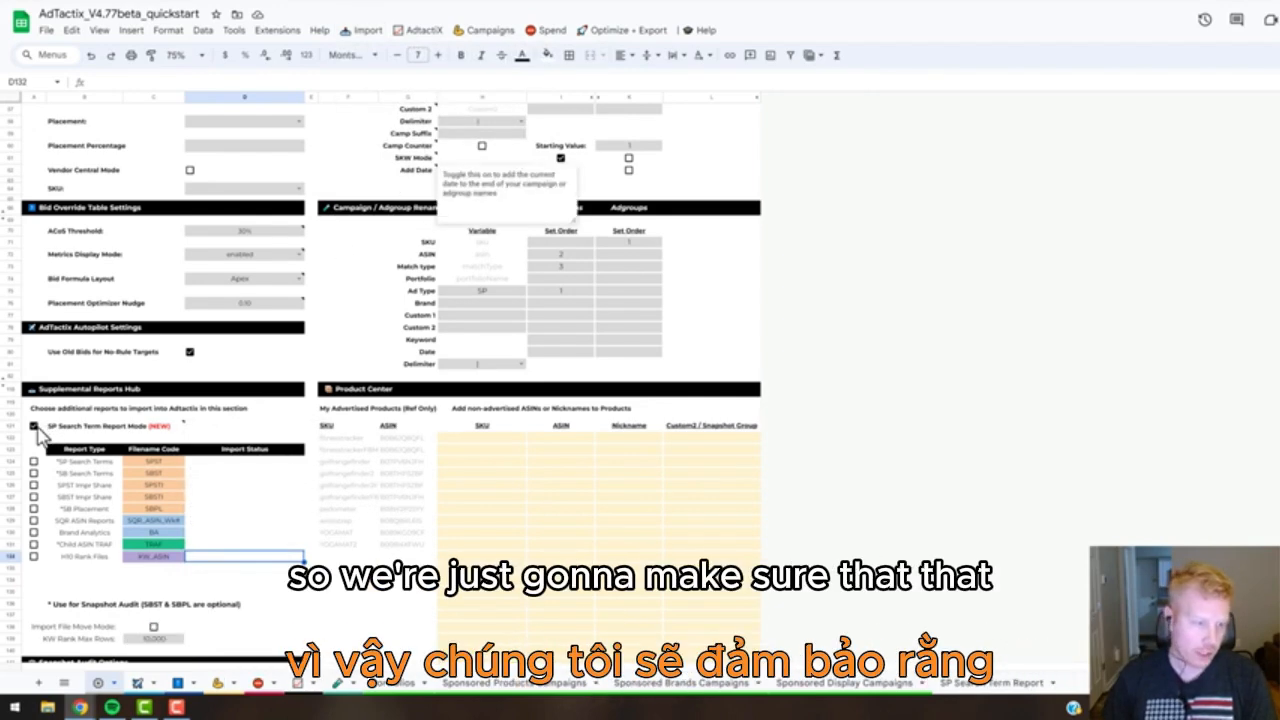
{"action": "left_click", "coordinate": [362, 31]}
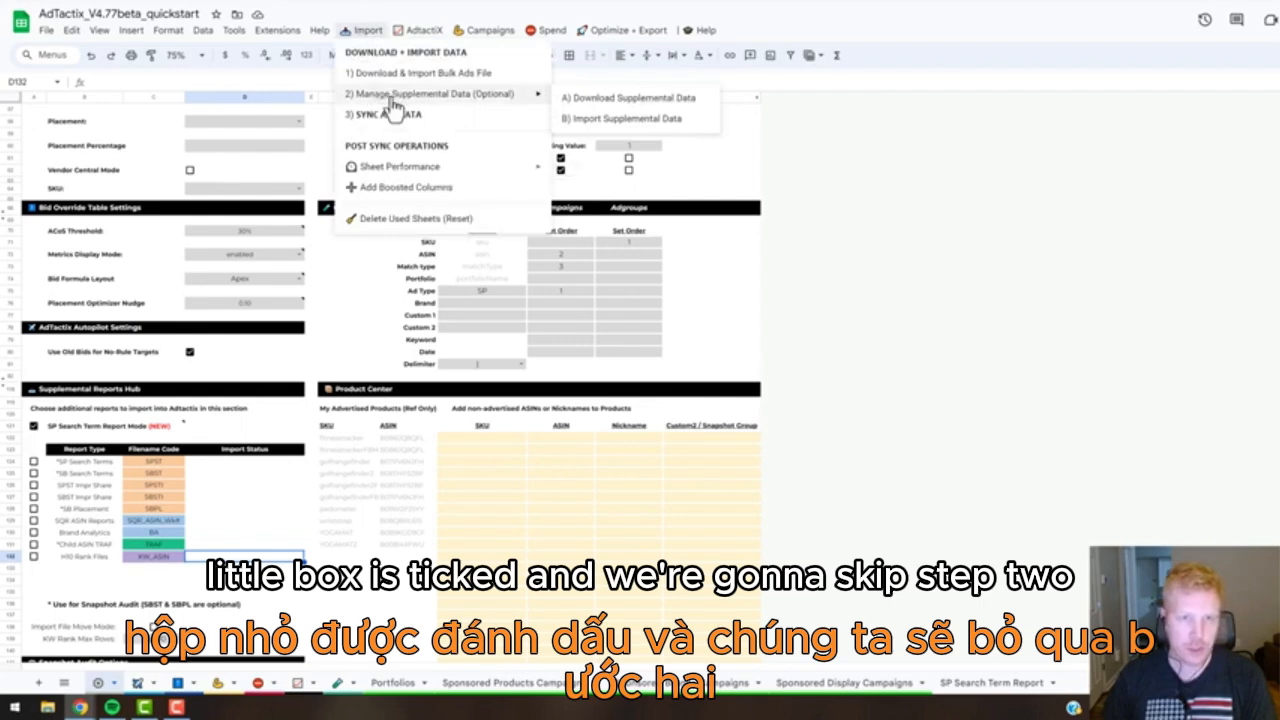
{"action": "left_click", "coordinate": [388, 116]}
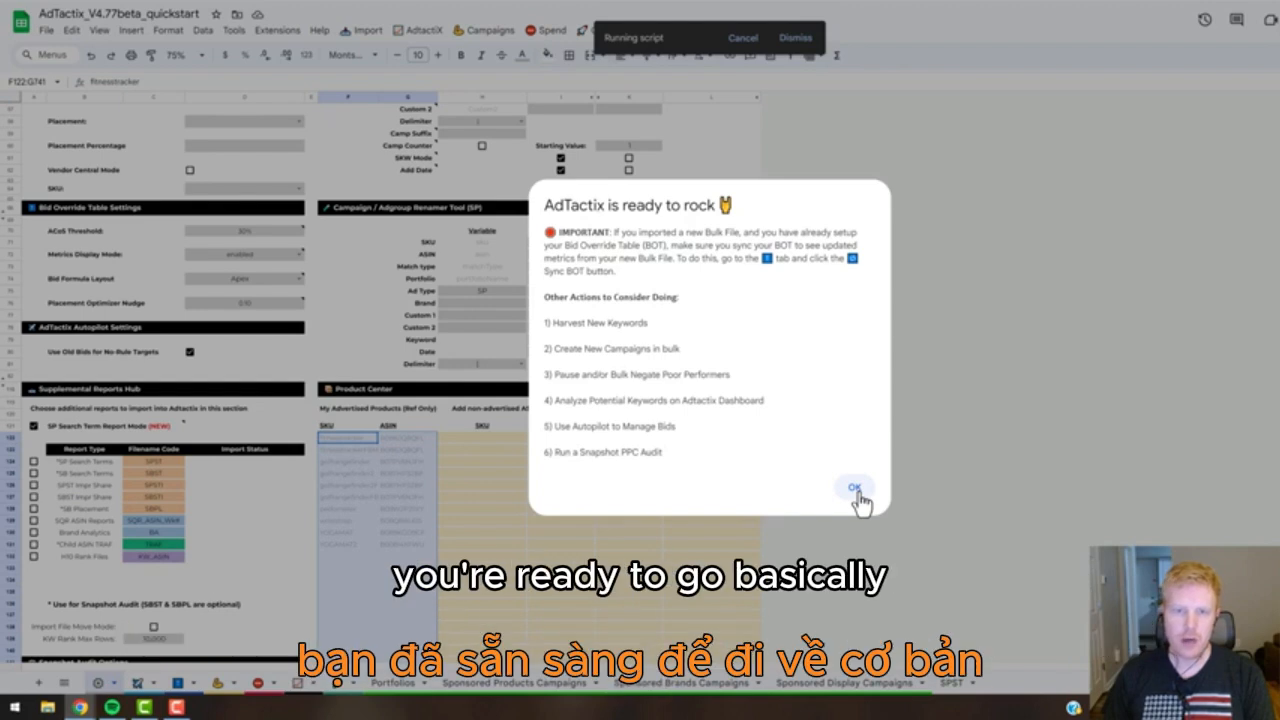
{"action": "left_click", "coordinate": [855, 488]}
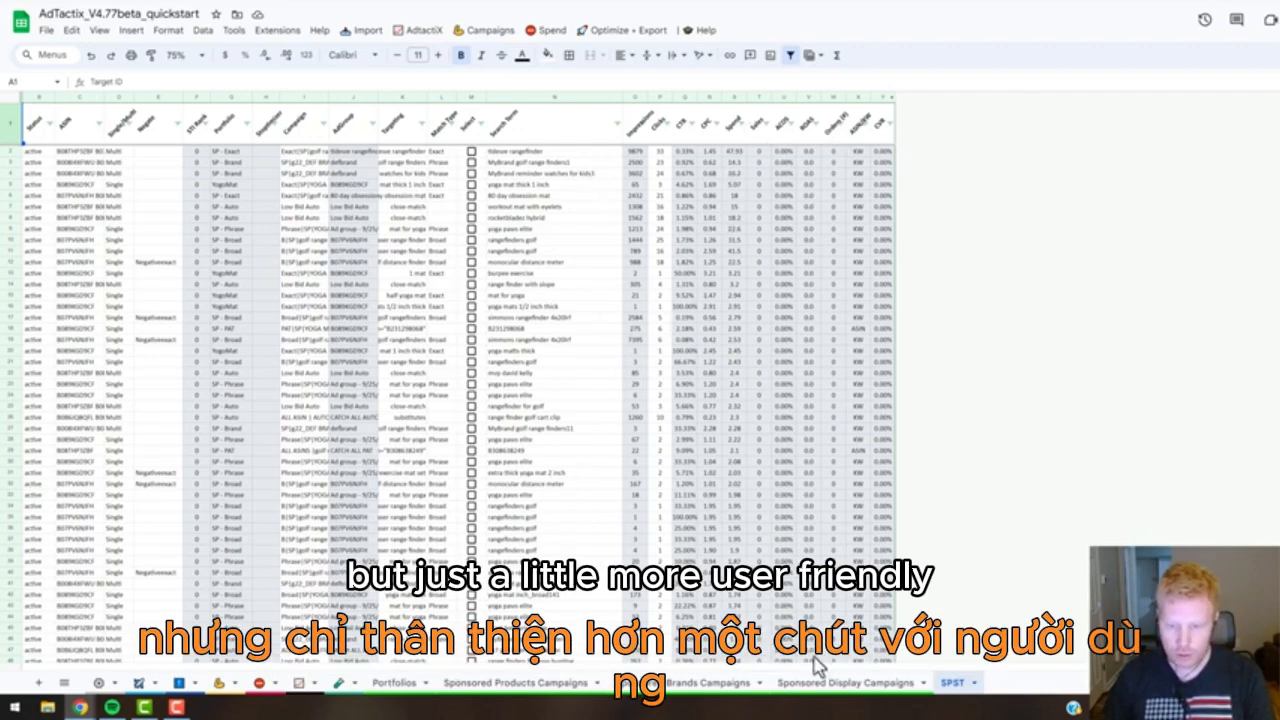
Go to the Sponsored Products Campaigns sheet and slightly widen its ASINS column.
{"action": "left_click", "coordinate": [550, 685]}
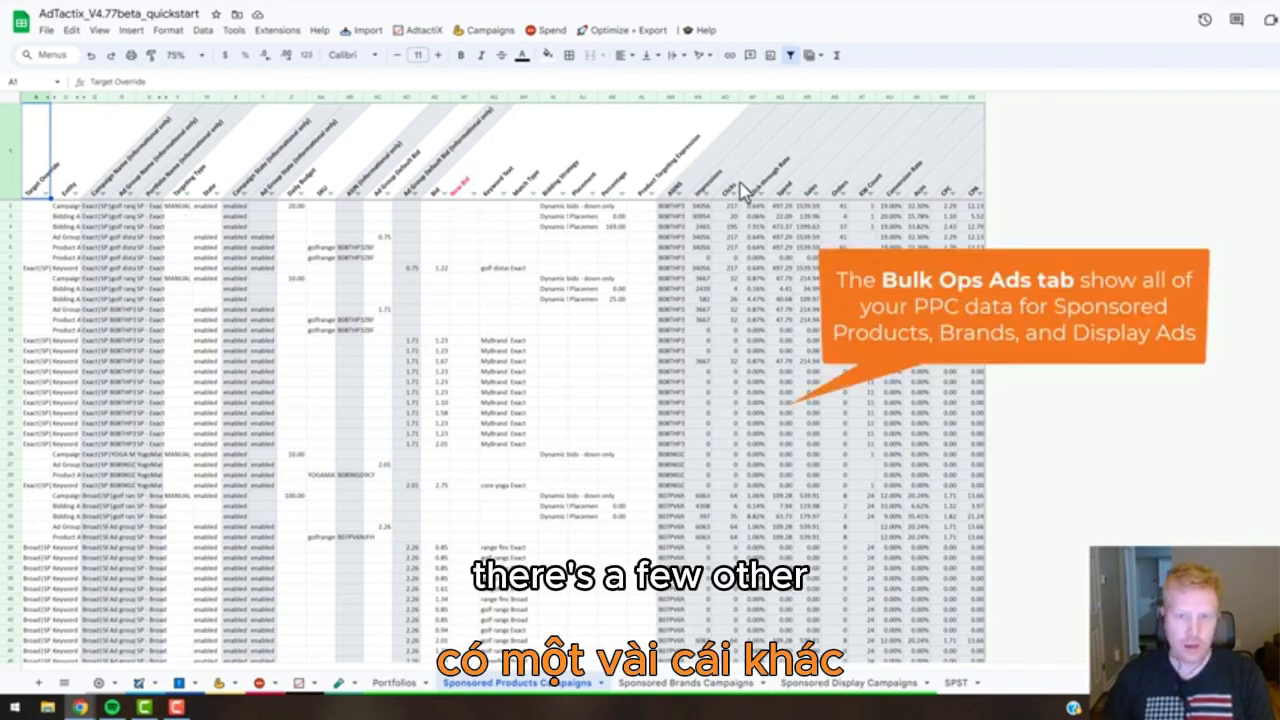
{"action": "left_click_drag", "start_coordinate": [690, 97], "coordinate": [708, 97]}
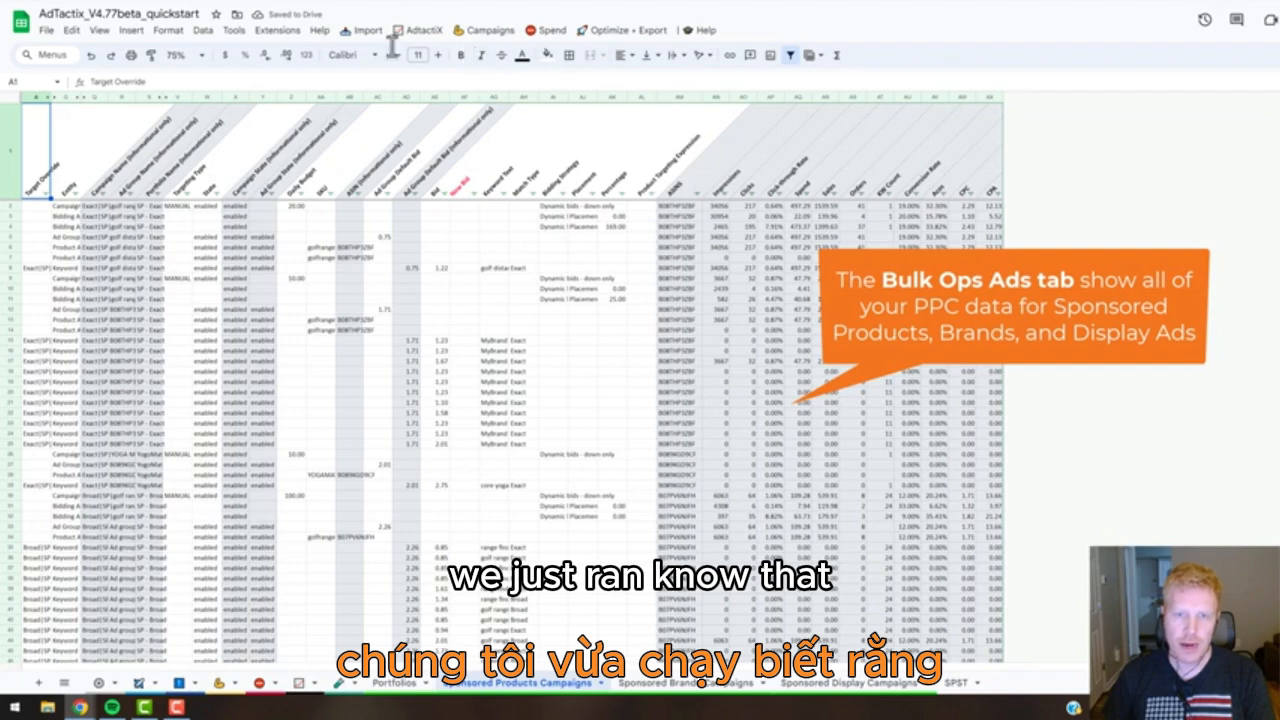
{"action": "left_click", "coordinate": [364, 31]}
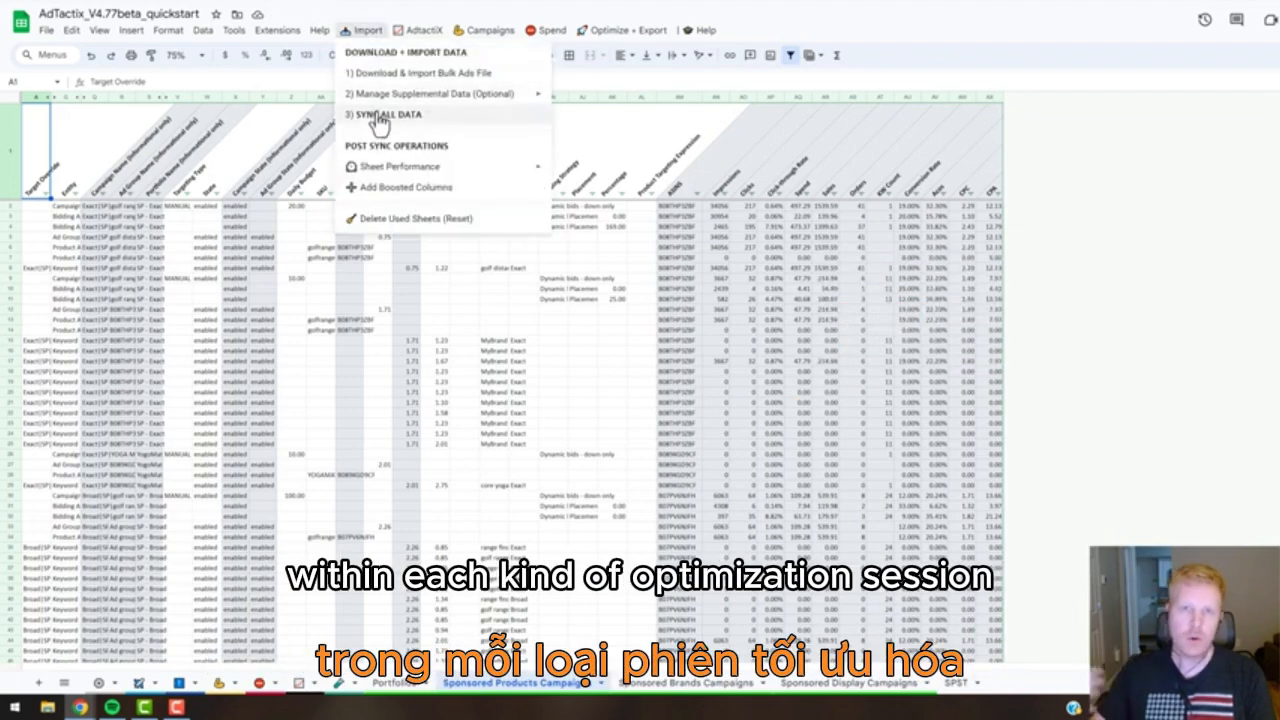
{"action": "left_click", "coordinate": [651, 249]}
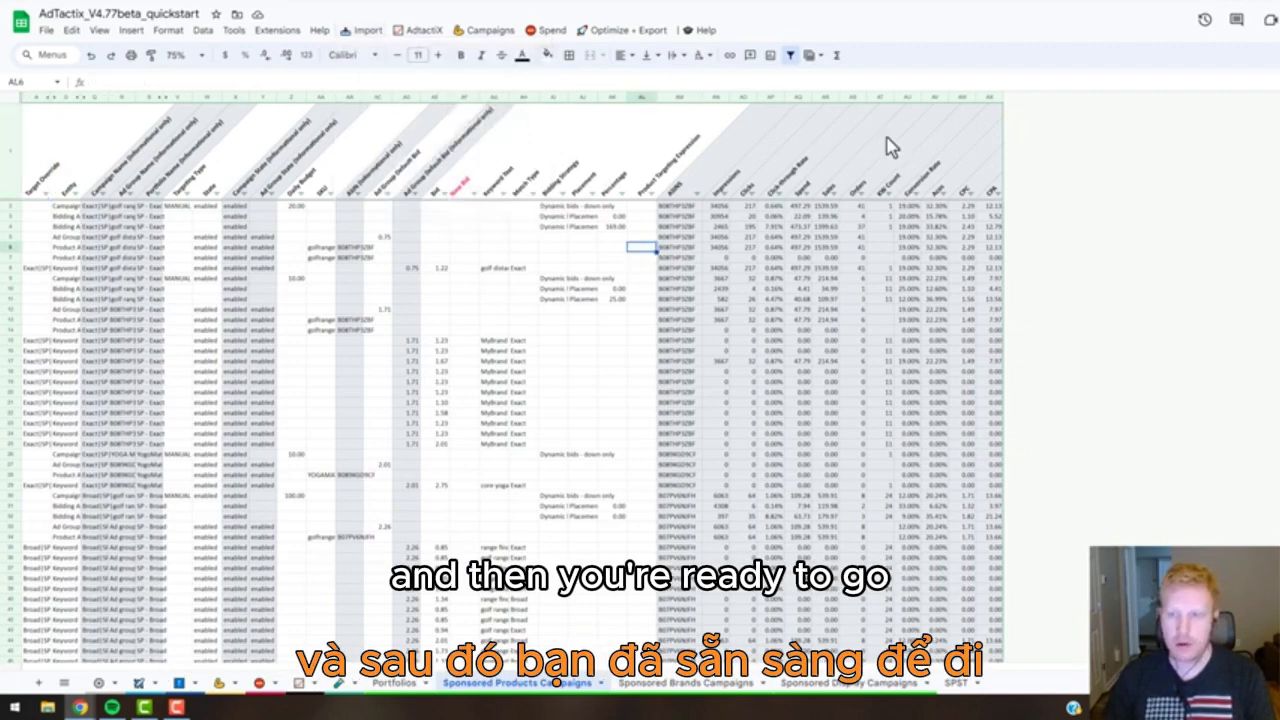
Examine the KW Count and ASINS columns and the two campaign blocks in rows 2–8 and 9–25.
{"action": "left_click", "coordinate": [881, 97]}
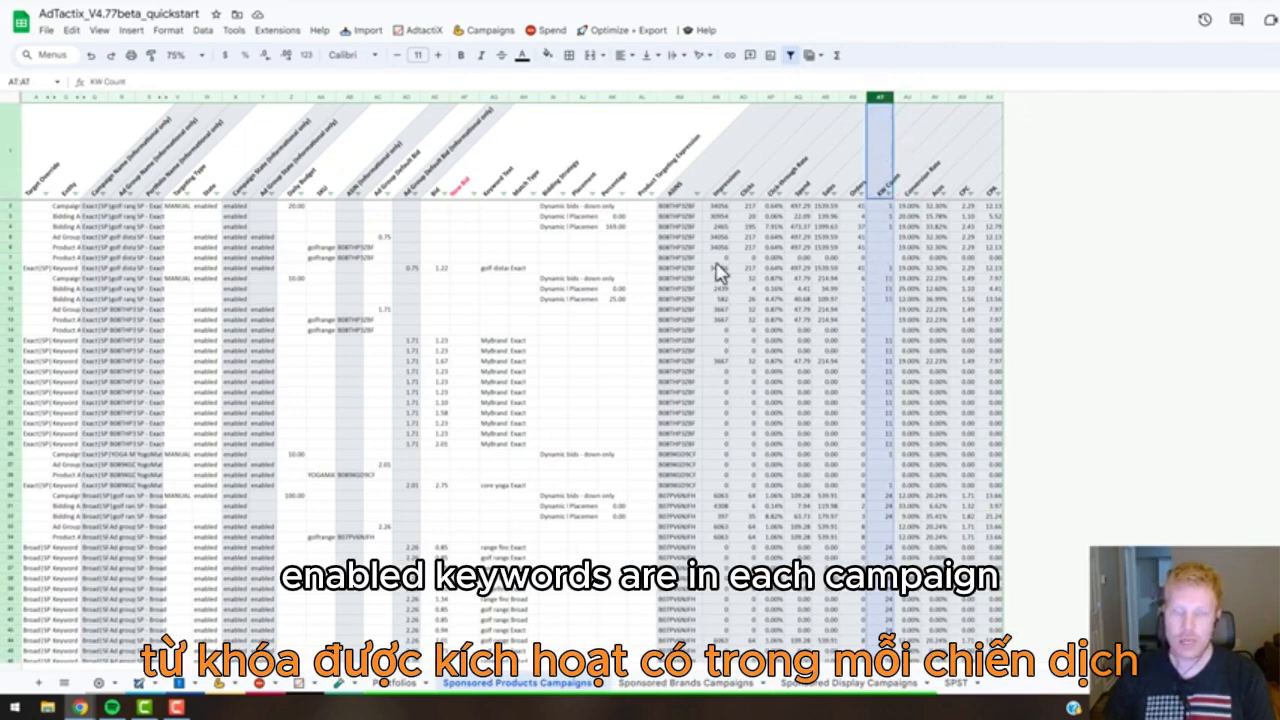
{"action": "left_click", "coordinate": [678, 98]}
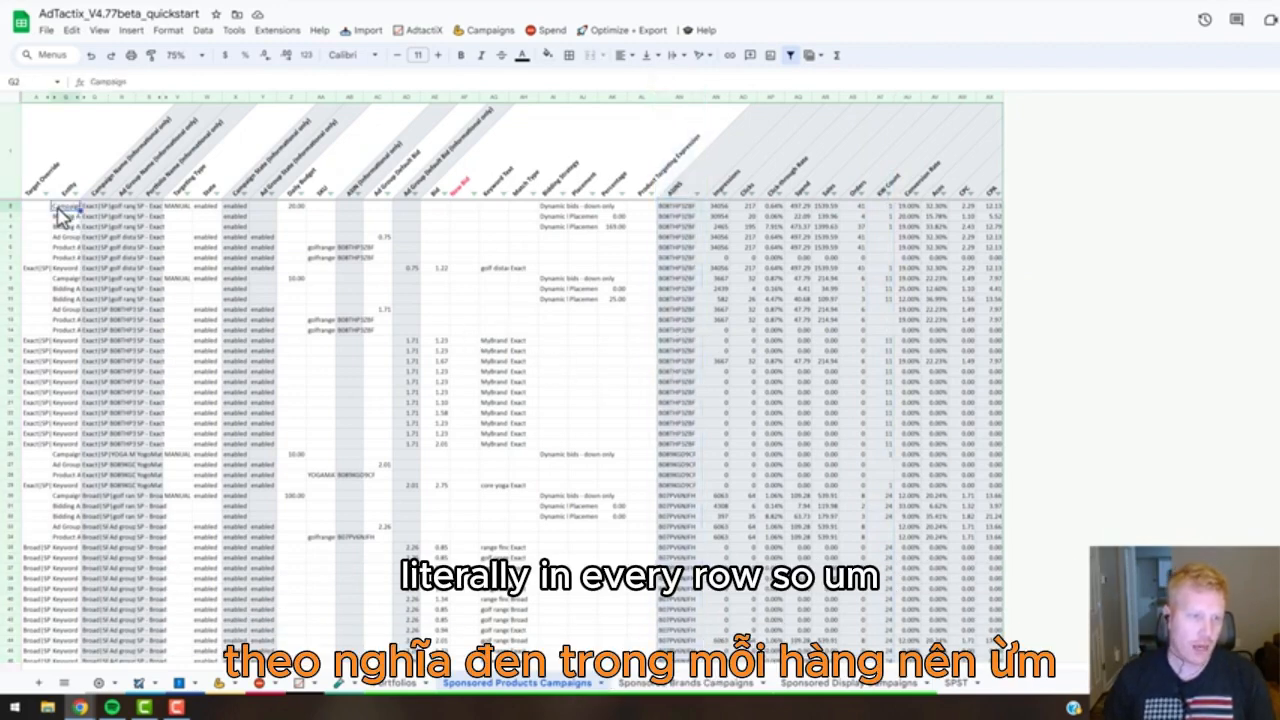
{"action": "left_click", "coordinate": [12, 206]}
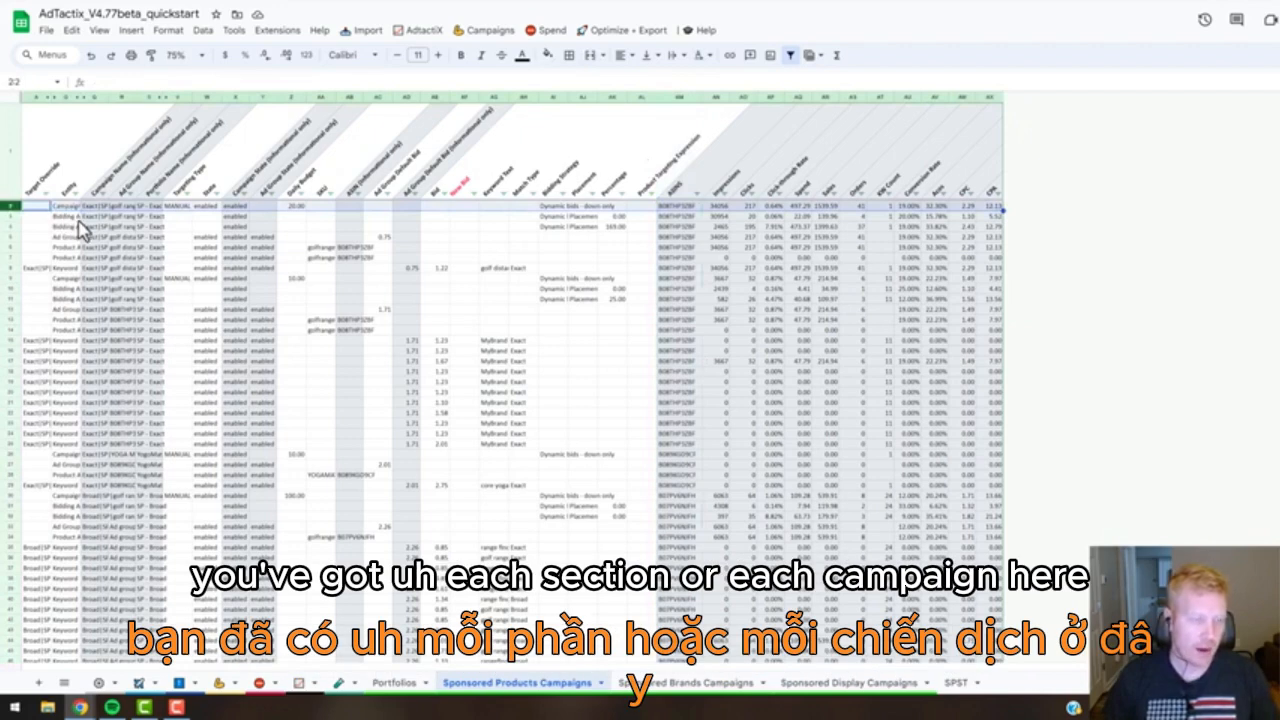
{"action": "left_click", "coordinate": [10, 268], "text": "shift"}
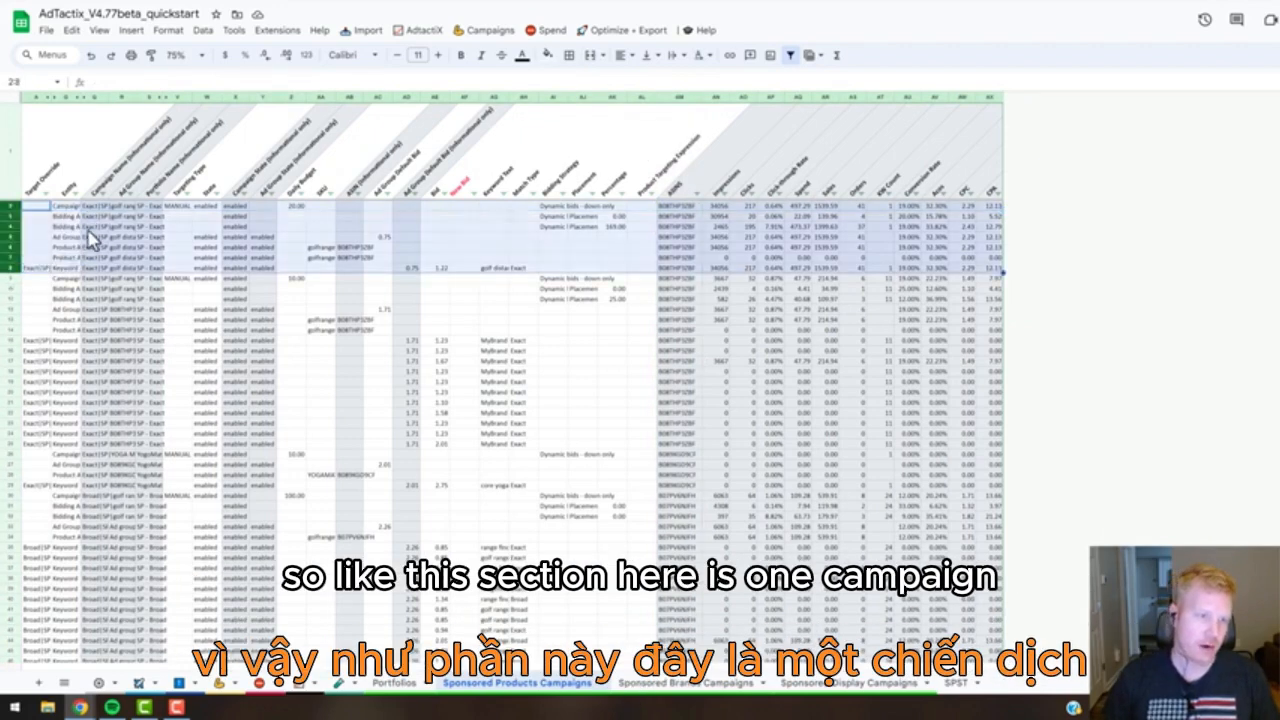
{"action": "left_click", "coordinate": [64, 280]}
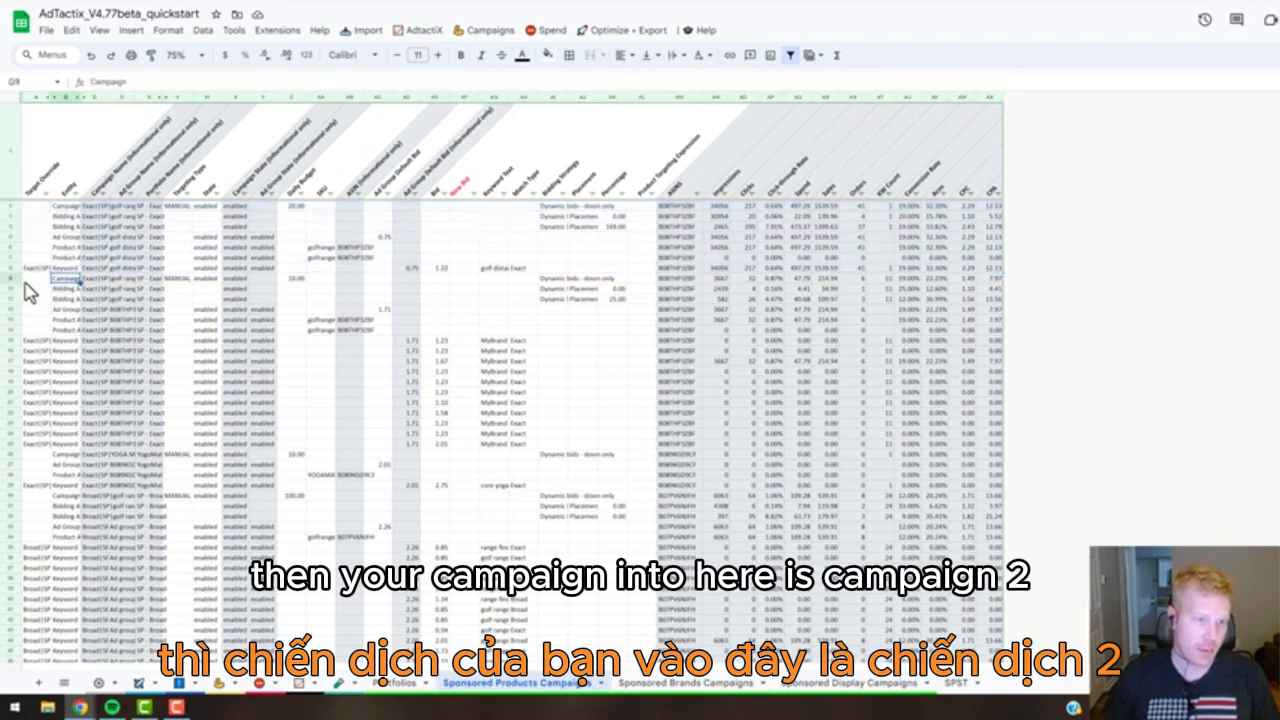
{"action": "left_click", "coordinate": [11, 279]}
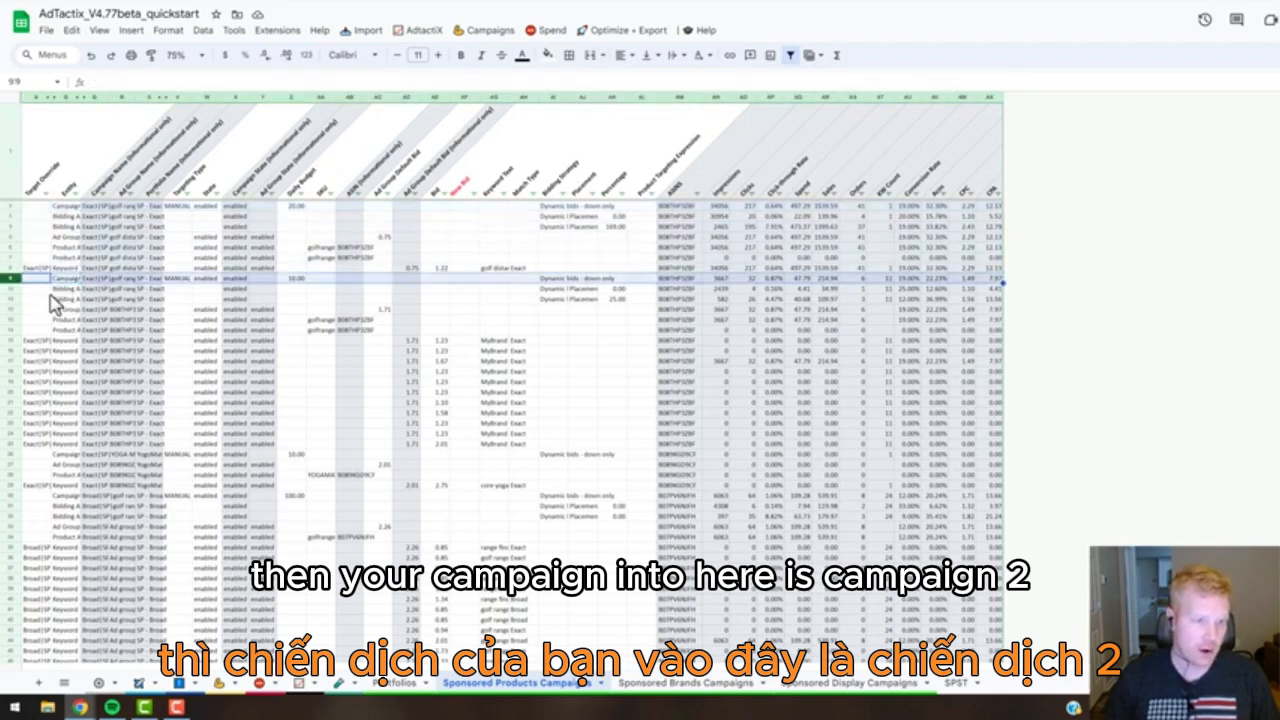
{"action": "left_click", "coordinate": [12, 446], "text": "shift"}
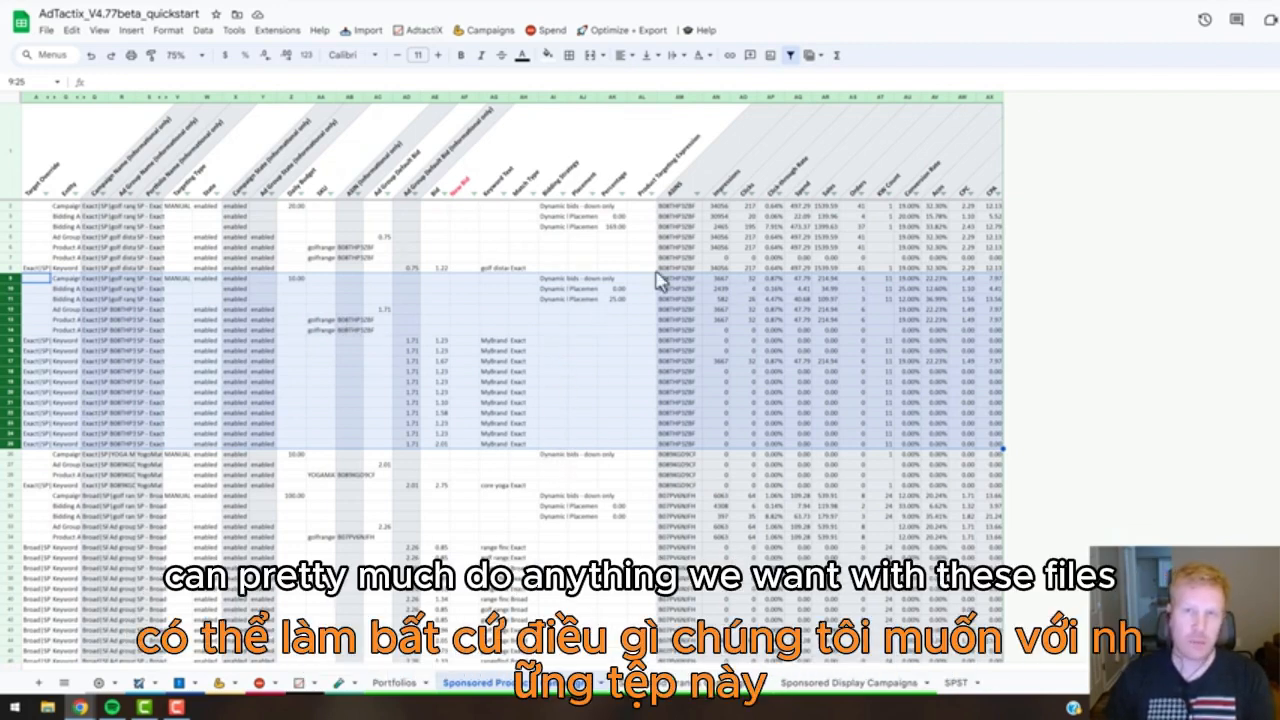
{"action": "left_click", "coordinate": [752, 320]}
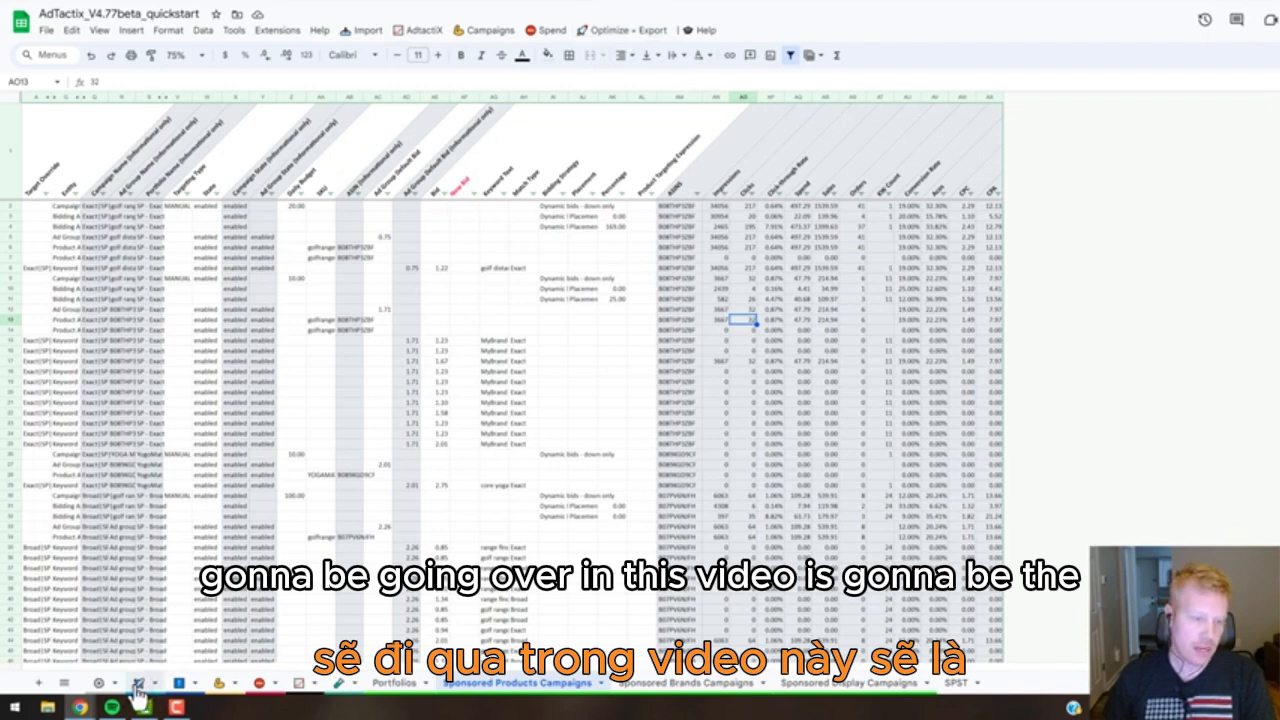
Go to the AdTactix Autopilot sheet and clear the values in CA7:CC21 beside the bid rules.
{"action": "left_click", "coordinate": [617, 32]}
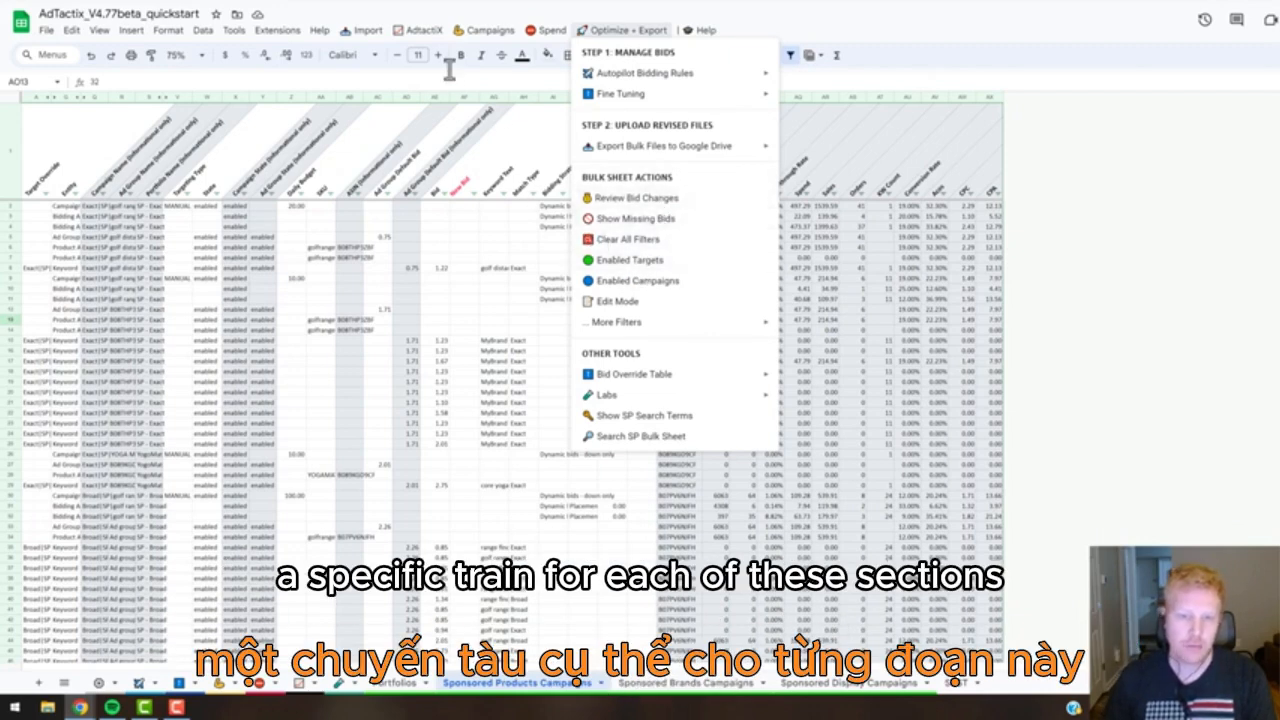
{"action": "left_click", "coordinate": [555, 364]}
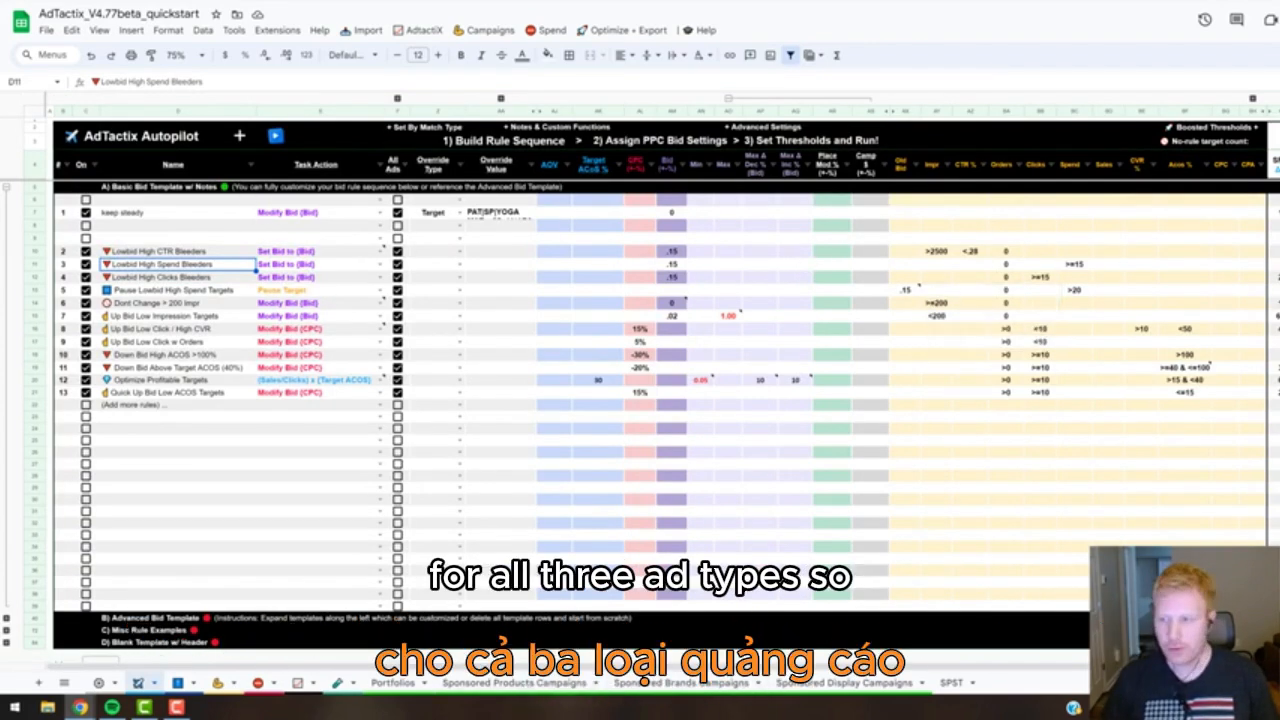
{"action": "left_click_drag", "start_coordinate": [1274, 212], "coordinate": [1279, 392]}
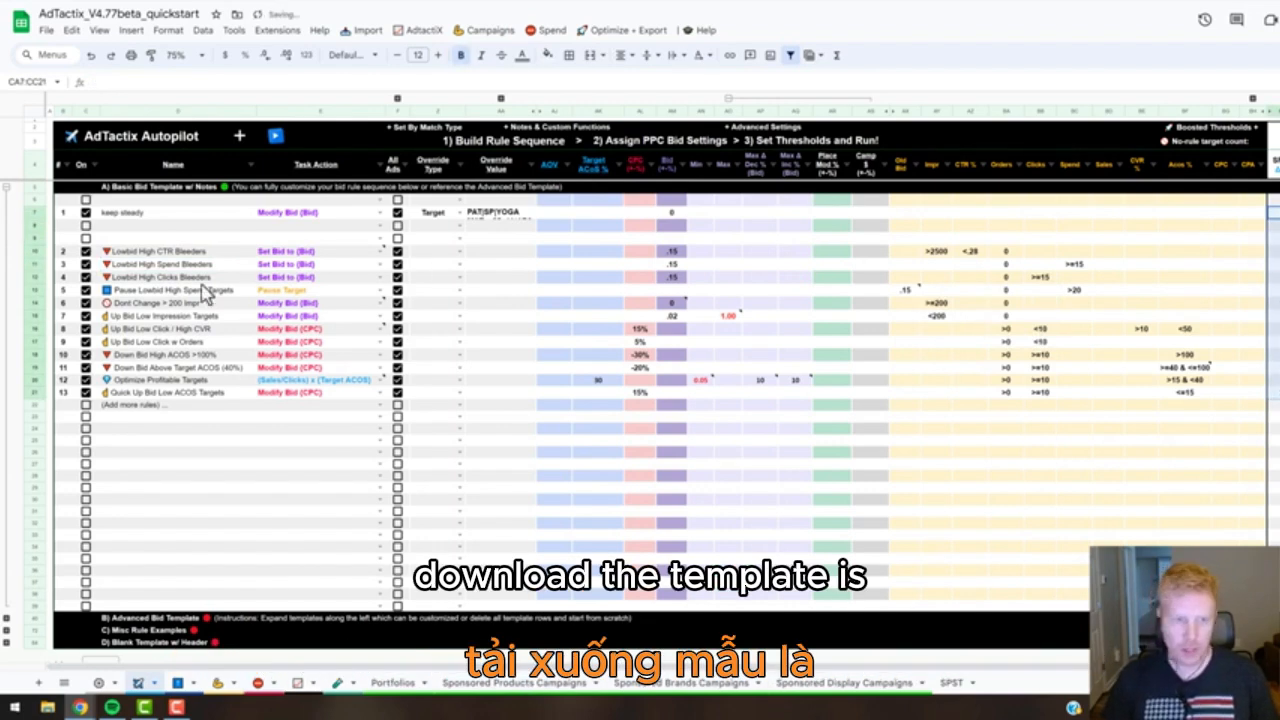
Delete rows 7–9 of the basic bid template, including the "keep steady" rule.
{"action": "left_click", "coordinate": [33, 212]}
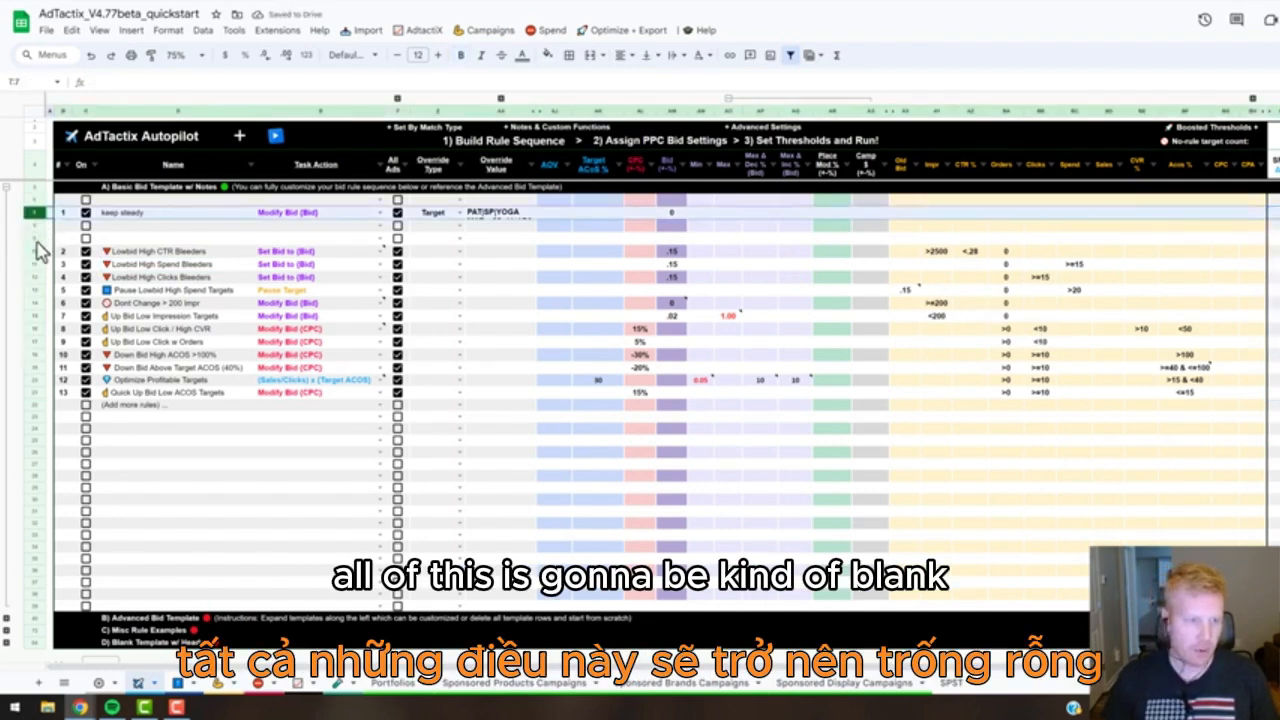
{"action": "left_click", "coordinate": [34, 239], "text": "shift"}
{"action": "right_click", "coordinate": [35, 242]}
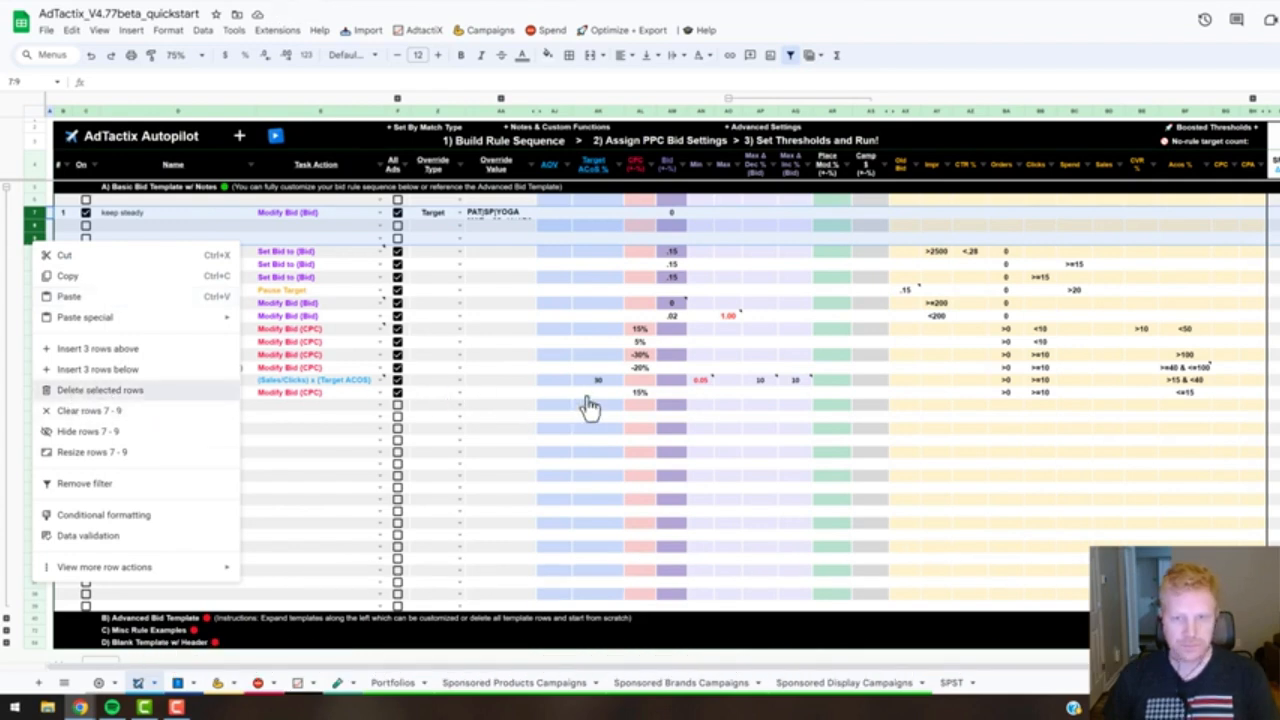
{"action": "key", "text": "ctrl+z"}
{"action": "left_click", "coordinate": [728, 390]}
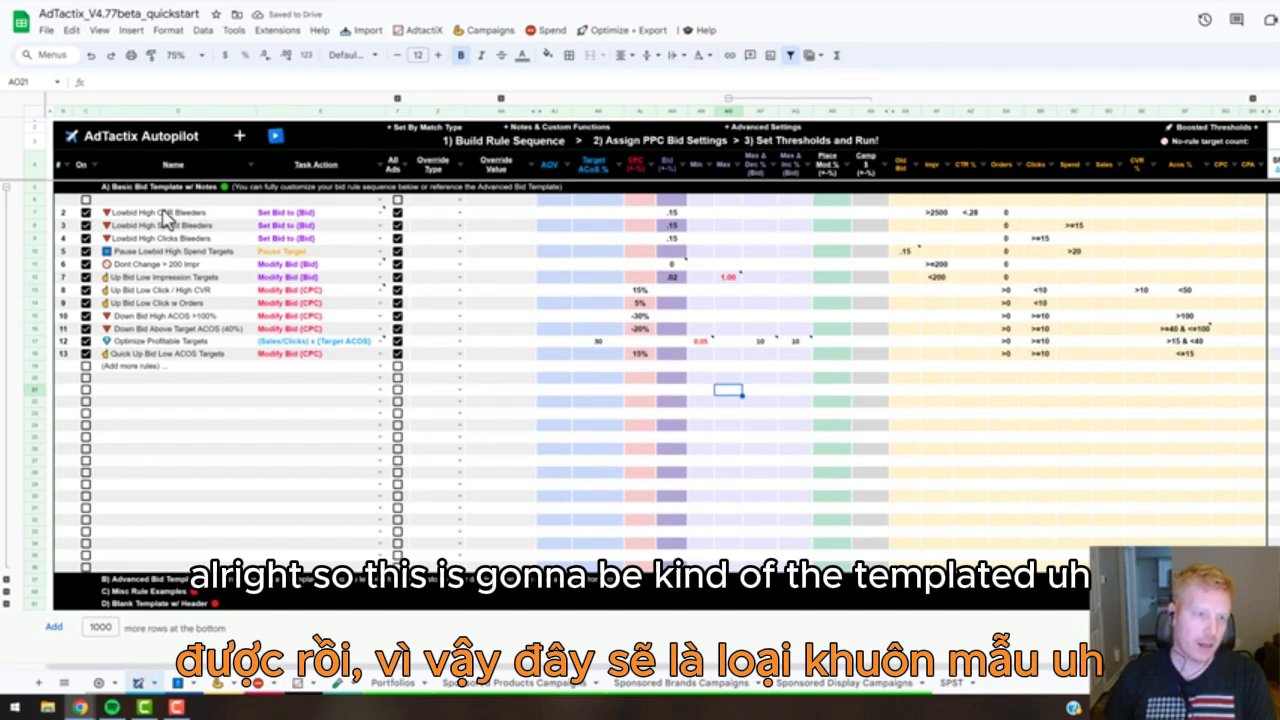
Renumber the Autopilot rules consecutively from 1 to 12, beginning with Lowbid High CTR Bleeders.
{"action": "left_click", "coordinate": [66, 213]}
{"action": "type", "text": "1"}
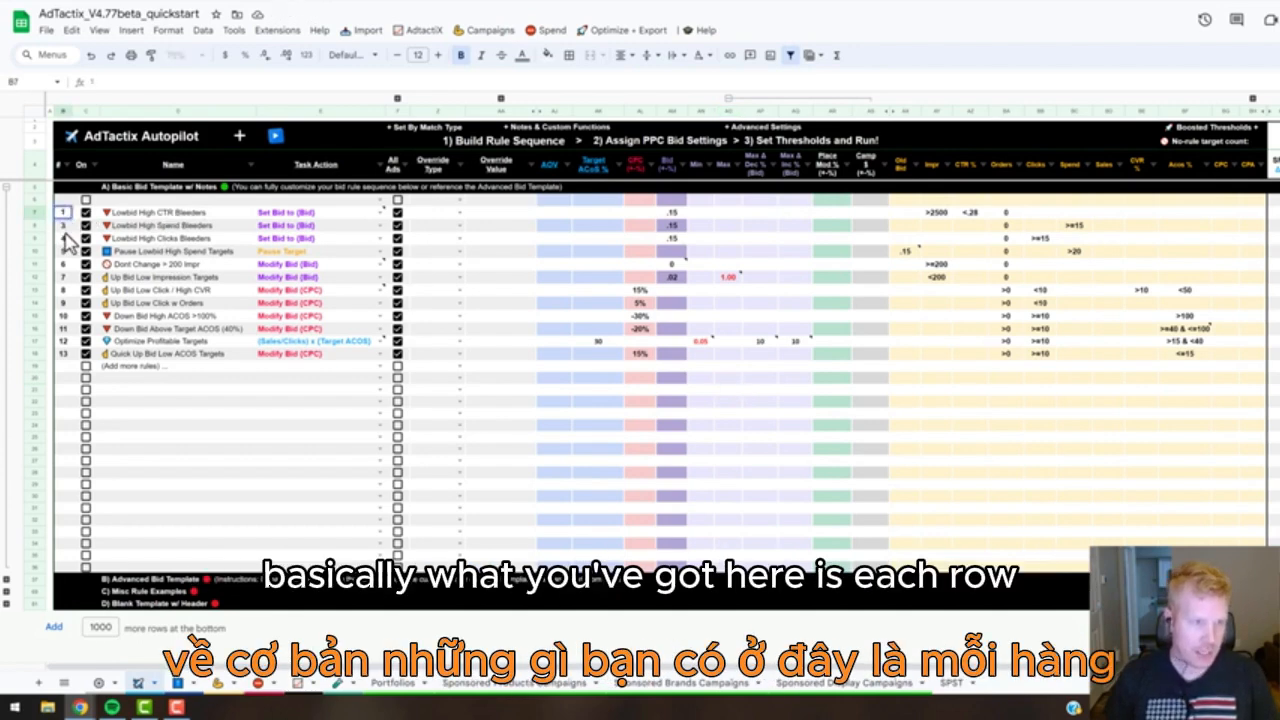
{"action": "key", "text": "Return"}
{"action": "type", "text": "2"}
{"action": "left_click", "coordinate": [58, 213]}
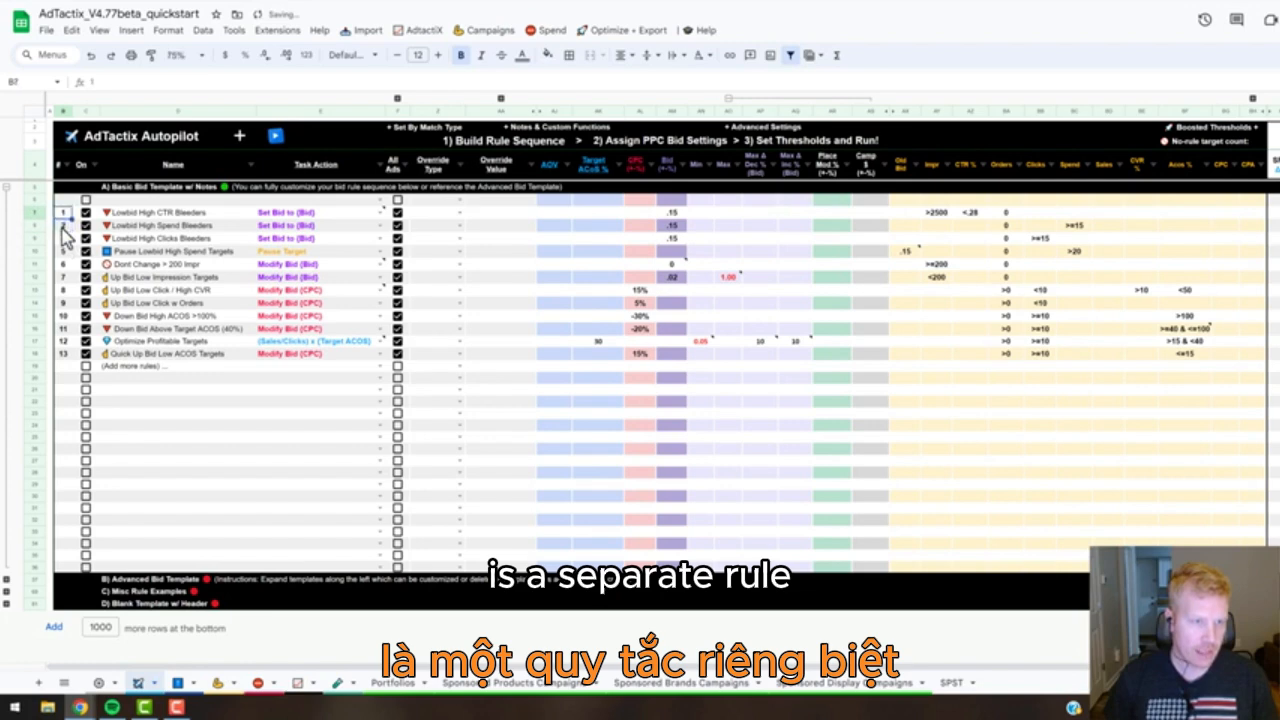
{"action": "left_click_drag", "start_coordinate": [62, 228], "coordinate": [70, 354]}
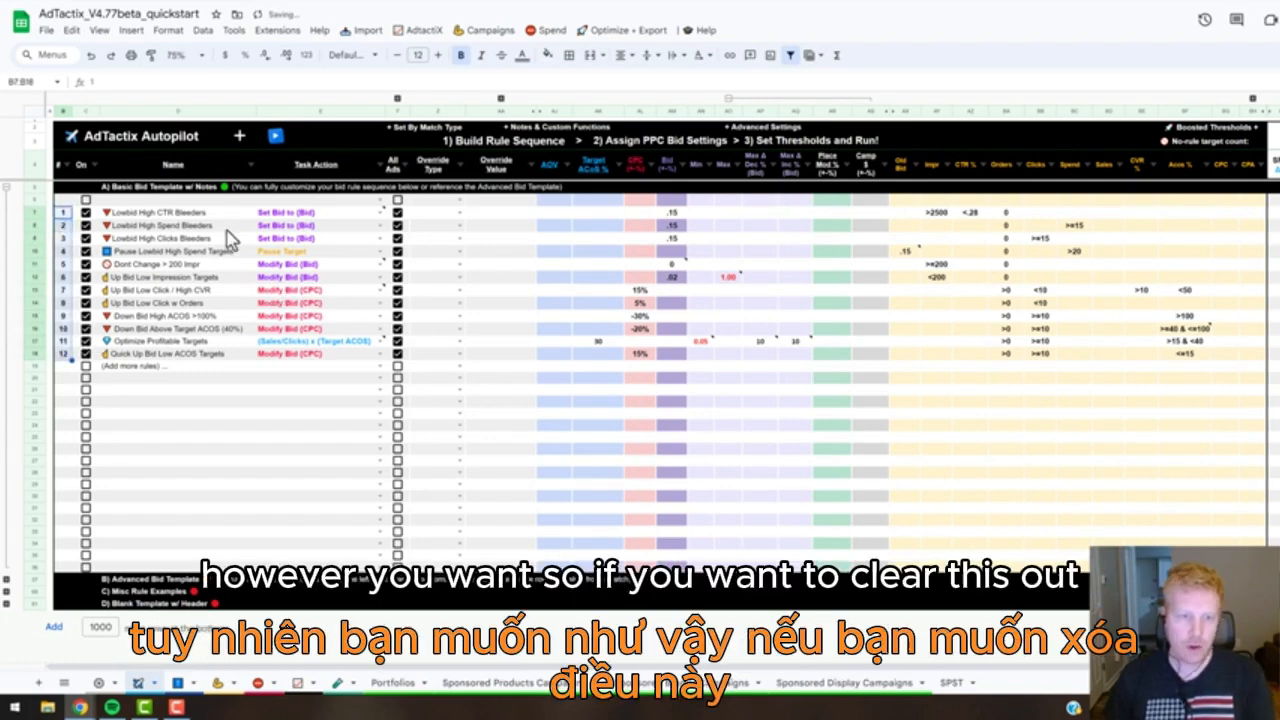
{"action": "left_click", "coordinate": [514, 440]}
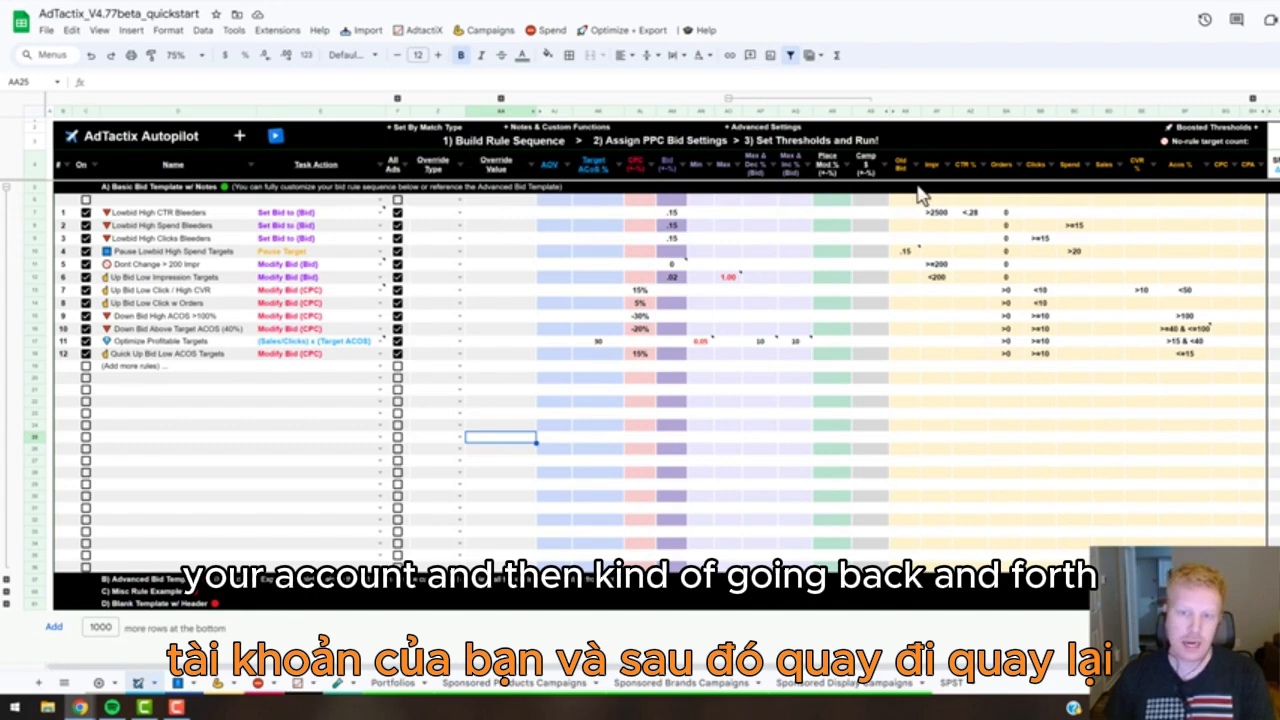
Review the available task actions for the Lowbid High CTR Bleeders rule and the Set By Match Type options.
{"action": "mouse_move", "coordinate": [670, 276]}
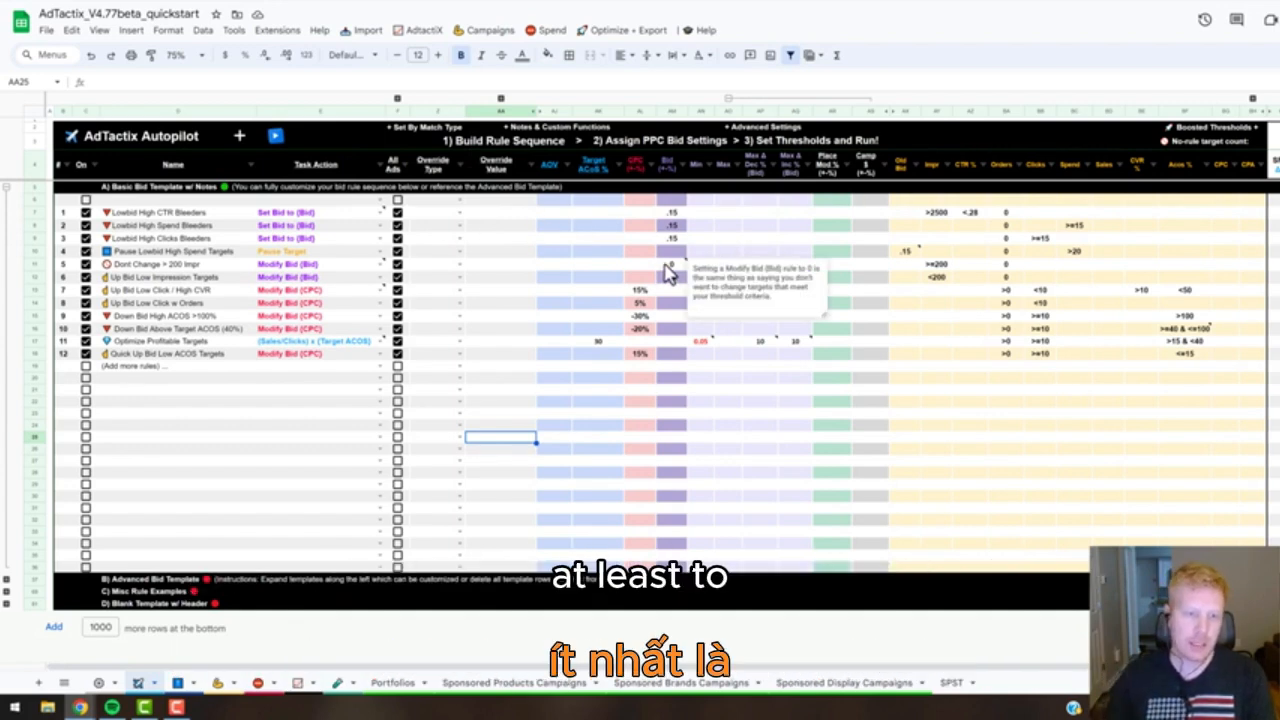
{"action": "left_click", "coordinate": [379, 213]}
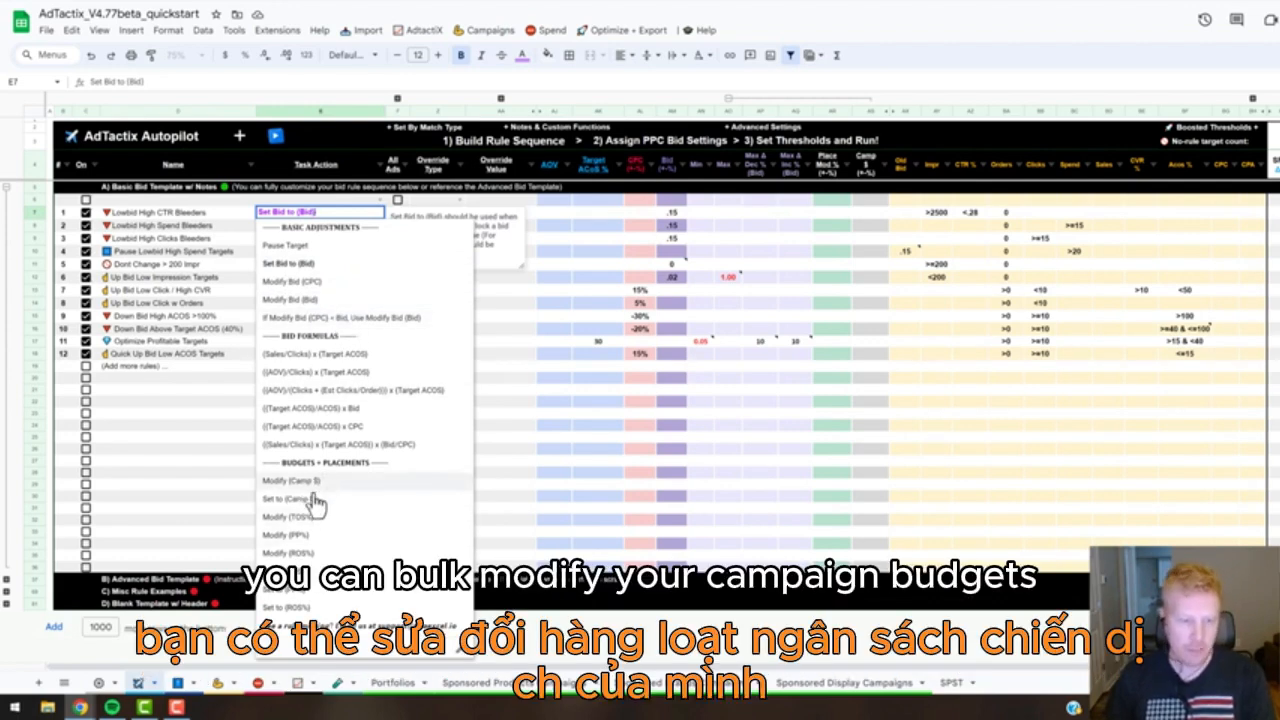
{"action": "left_click", "coordinate": [230, 426]}
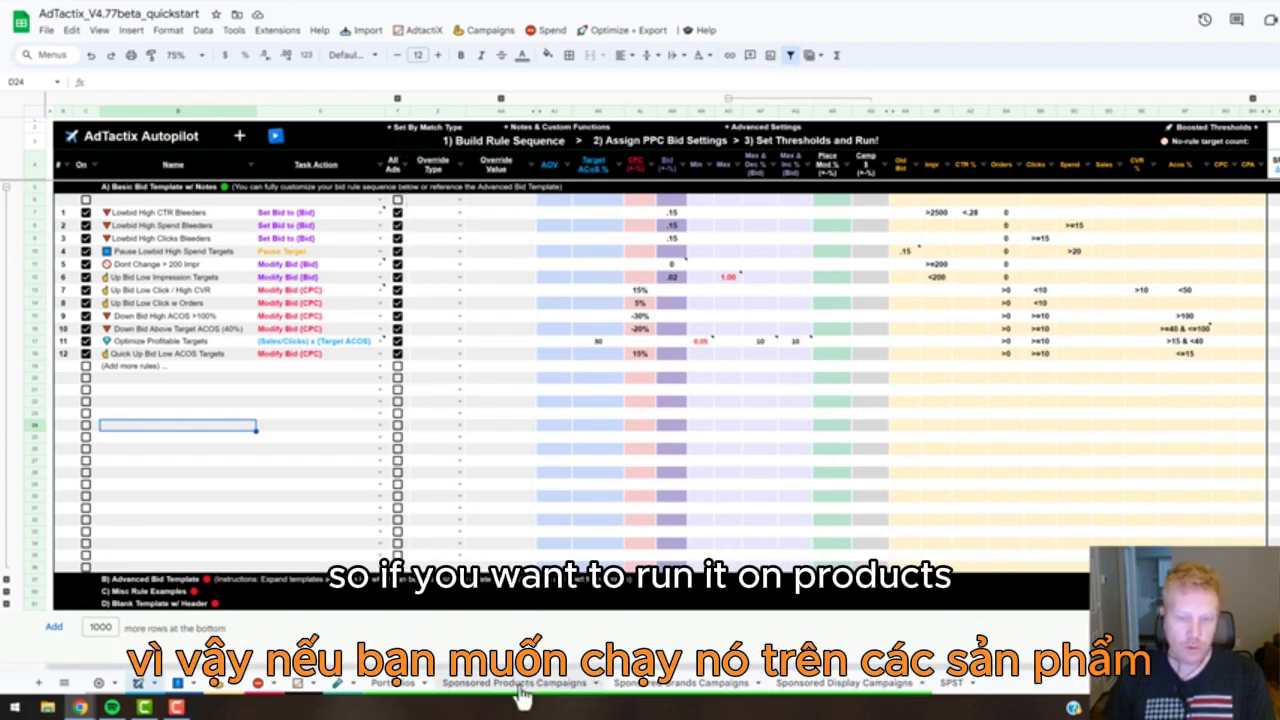
{"action": "left_click", "coordinate": [397, 101]}
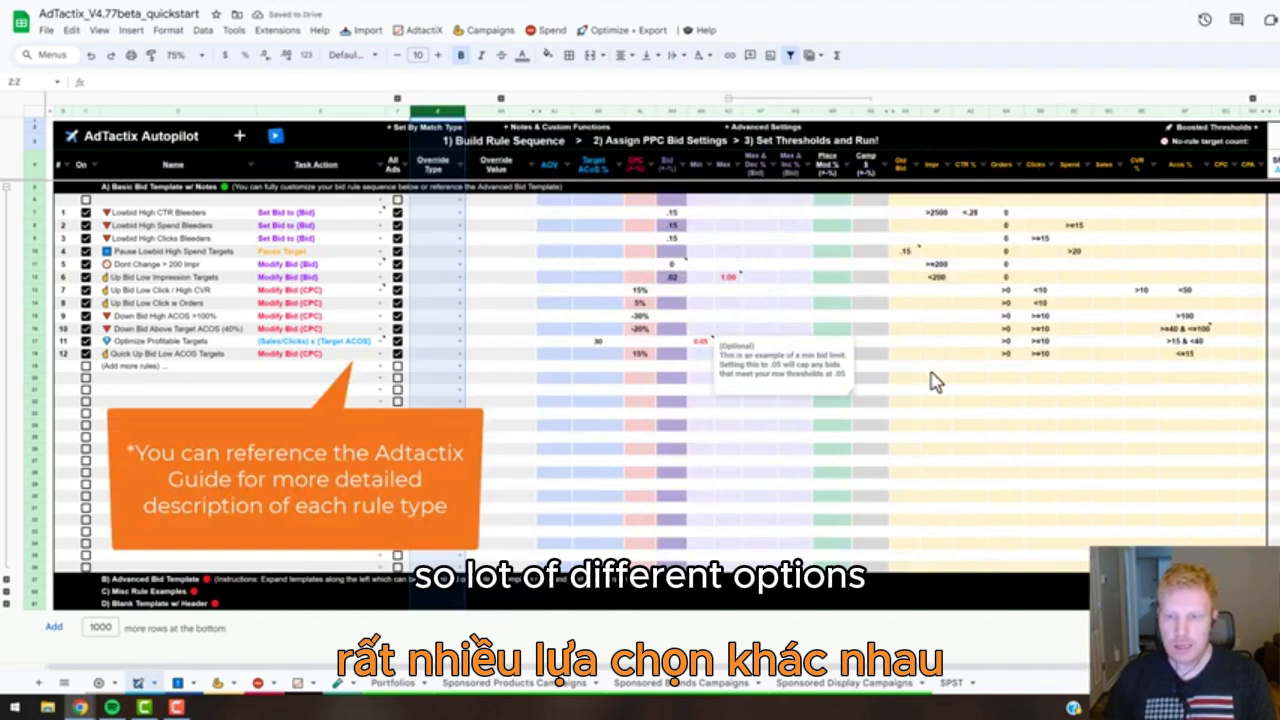
{"action": "left_click", "coordinate": [938, 393]}
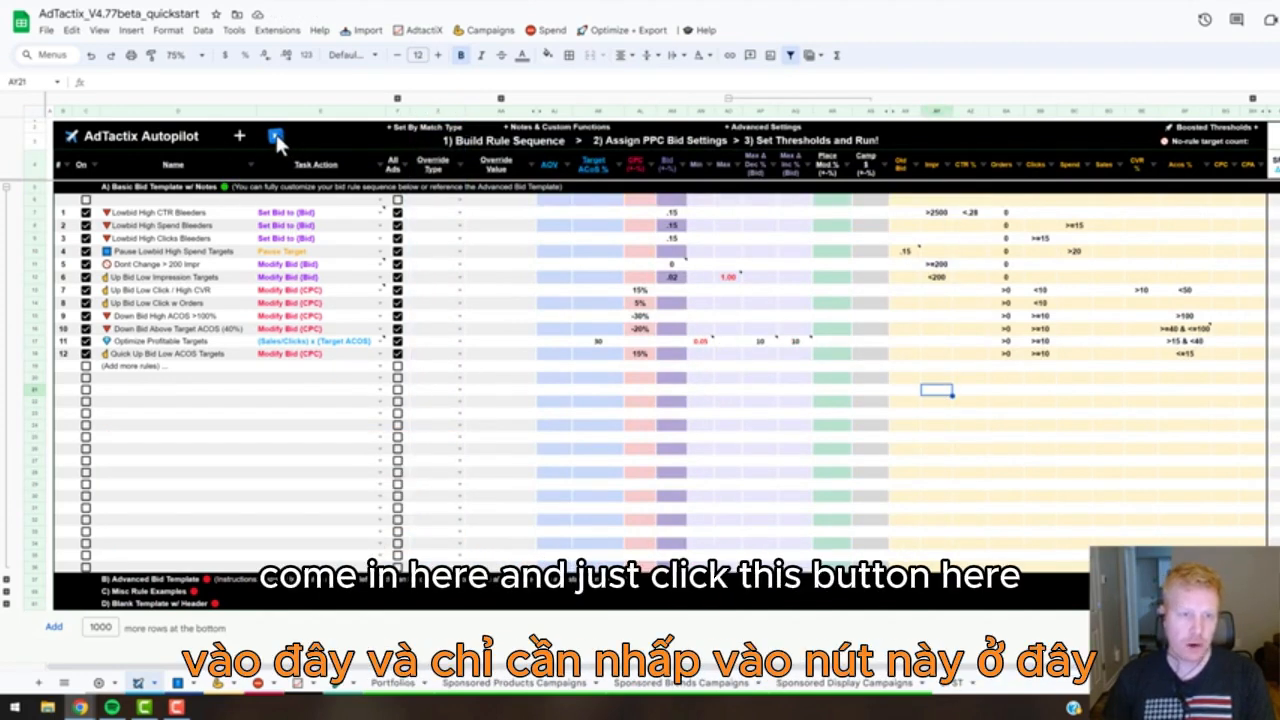
Run the Autopilot rule sequence on the synced PPC bulk files and confirm that it should continue.
{"action": "left_click", "coordinate": [276, 137]}
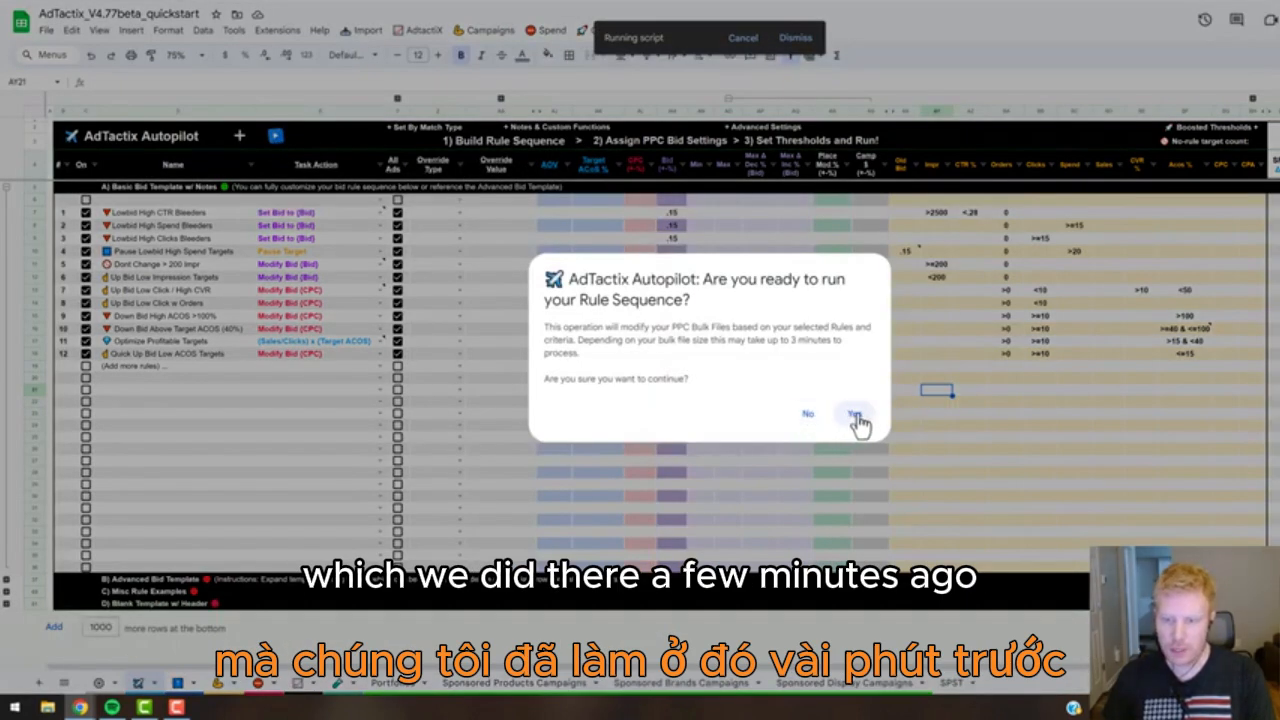
{"action": "left_click", "coordinate": [856, 415]}
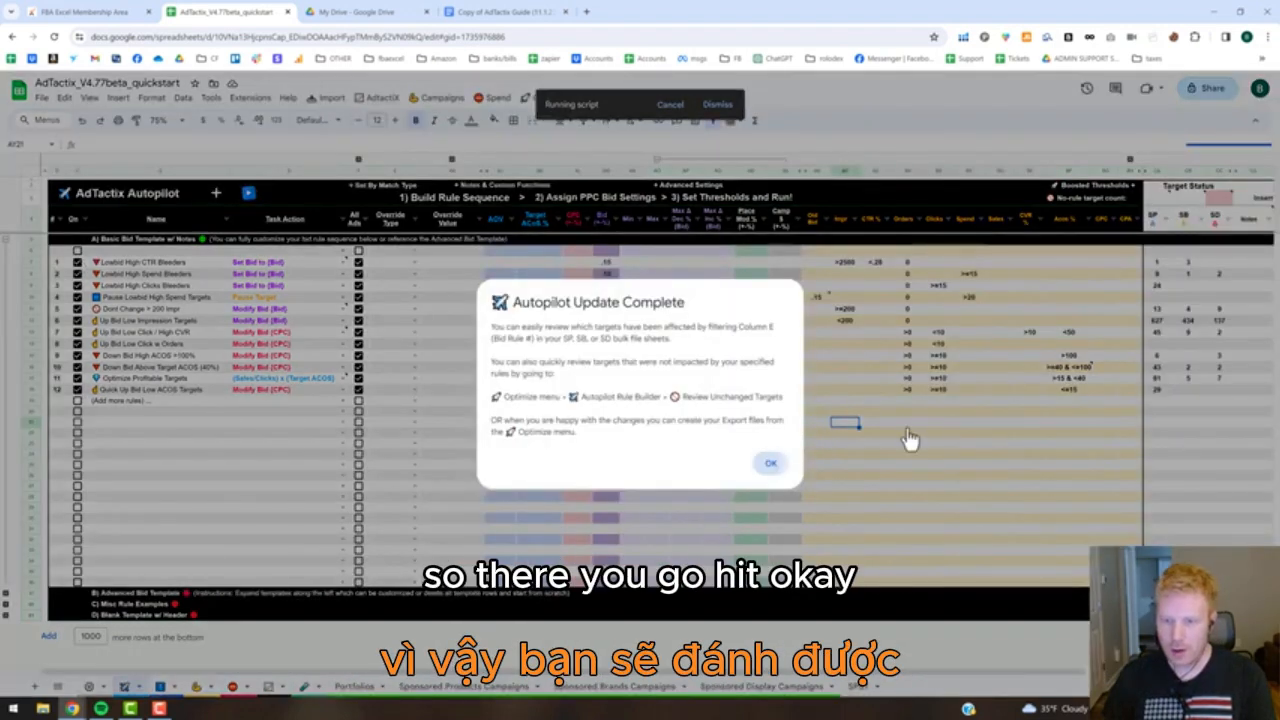
{"action": "left_click", "coordinate": [910, 442]}
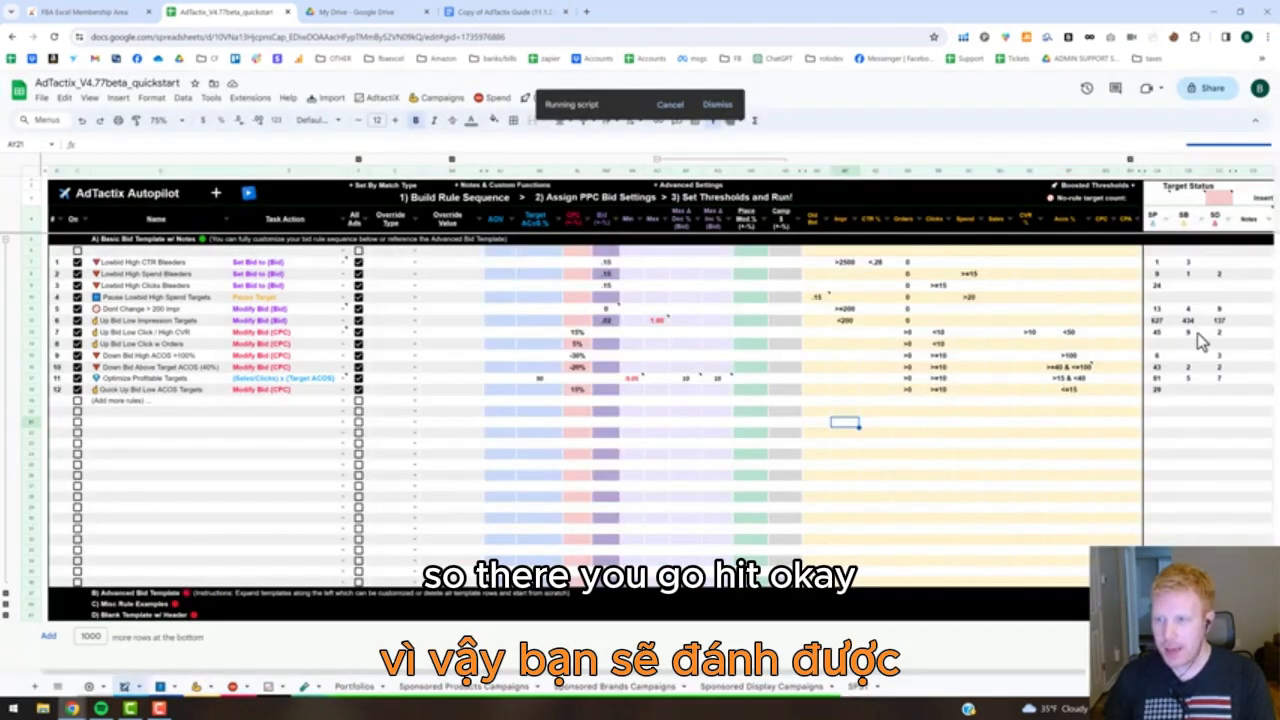
Check the Target Status columns for the SP, SB and SD targets matched by each rule and the no-rule target count.
{"action": "left_click", "coordinate": [1155, 265]}
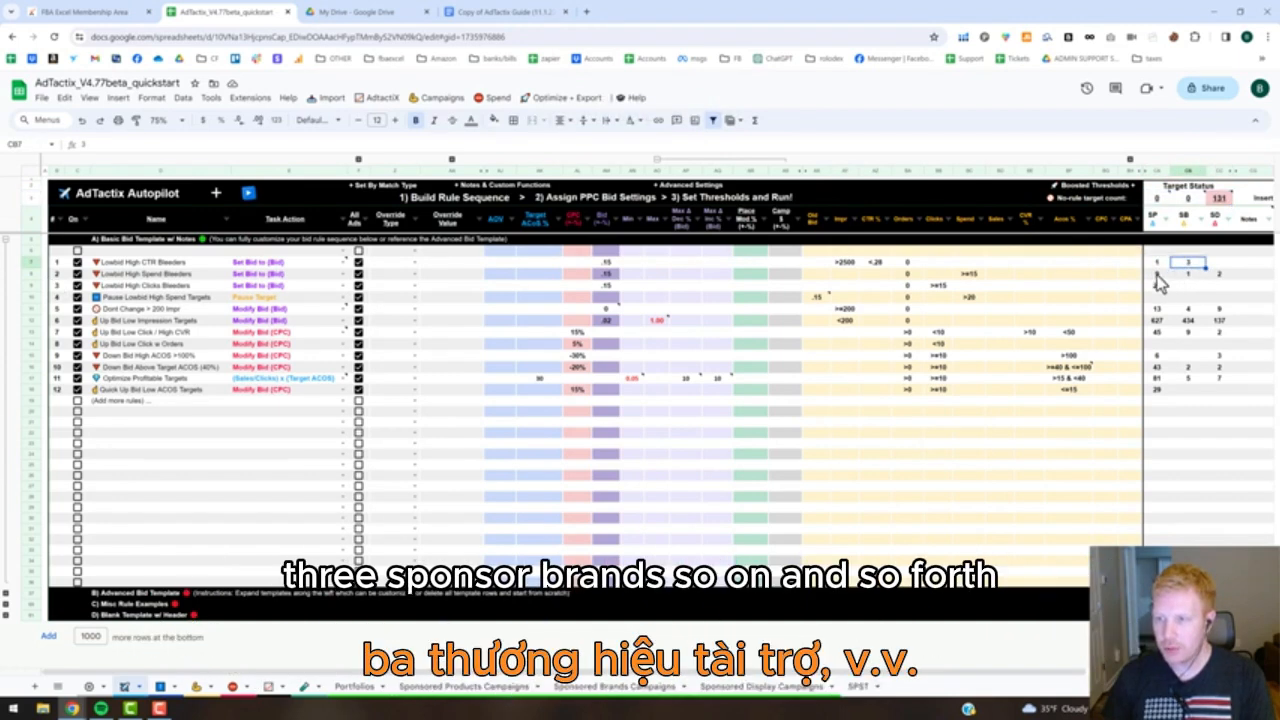
{"action": "left_click", "coordinate": [1159, 278]}
{"action": "left_click", "coordinate": [1189, 275]}
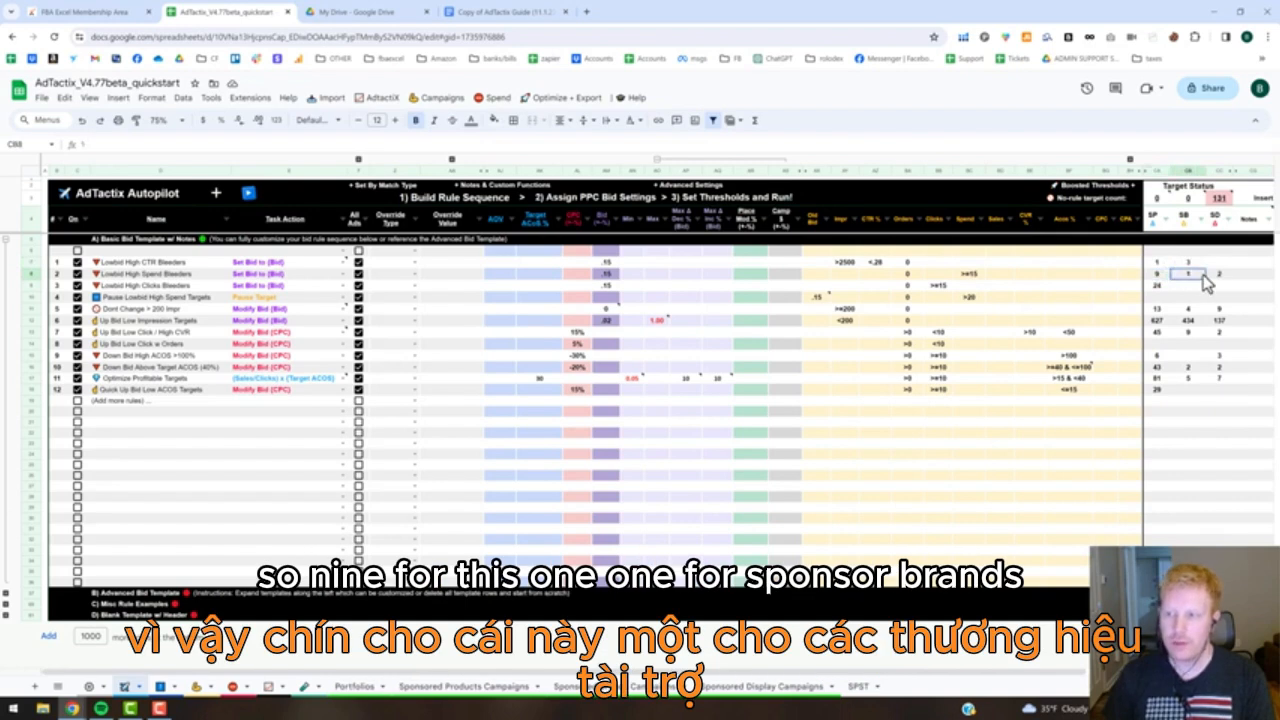
{"action": "left_click", "coordinate": [1222, 275]}
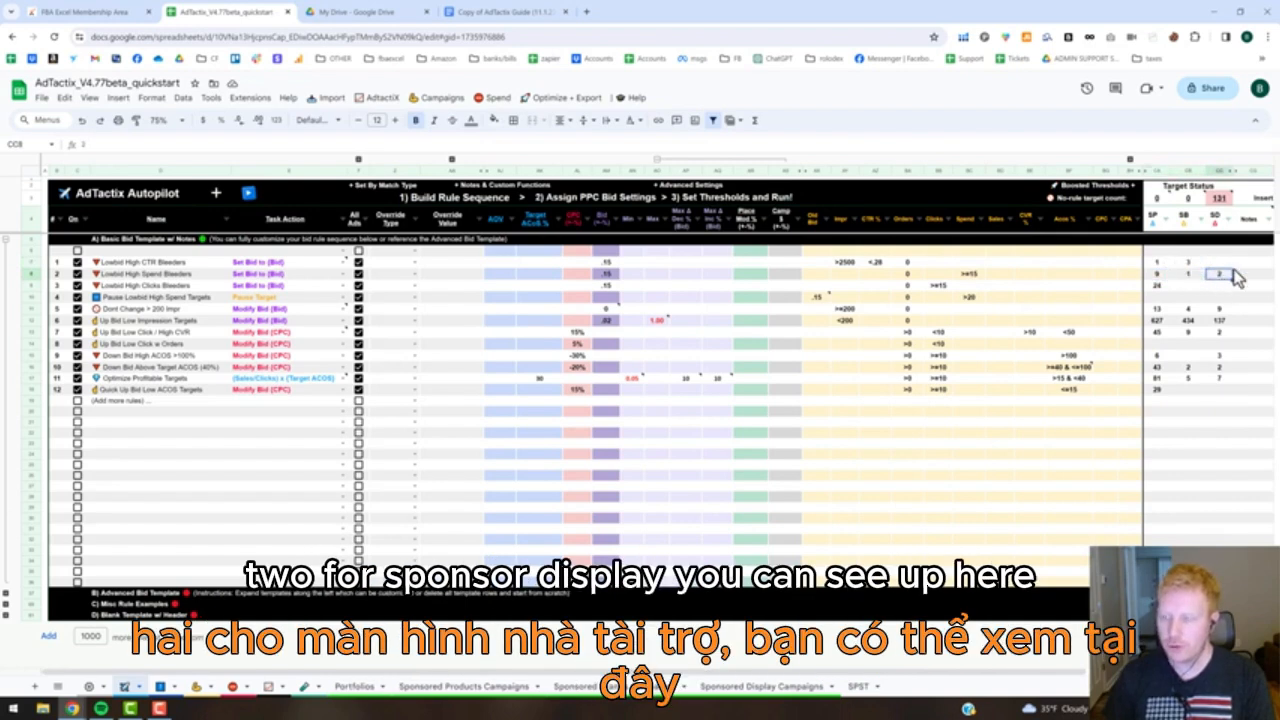
{"action": "left_click", "coordinate": [1219, 203]}
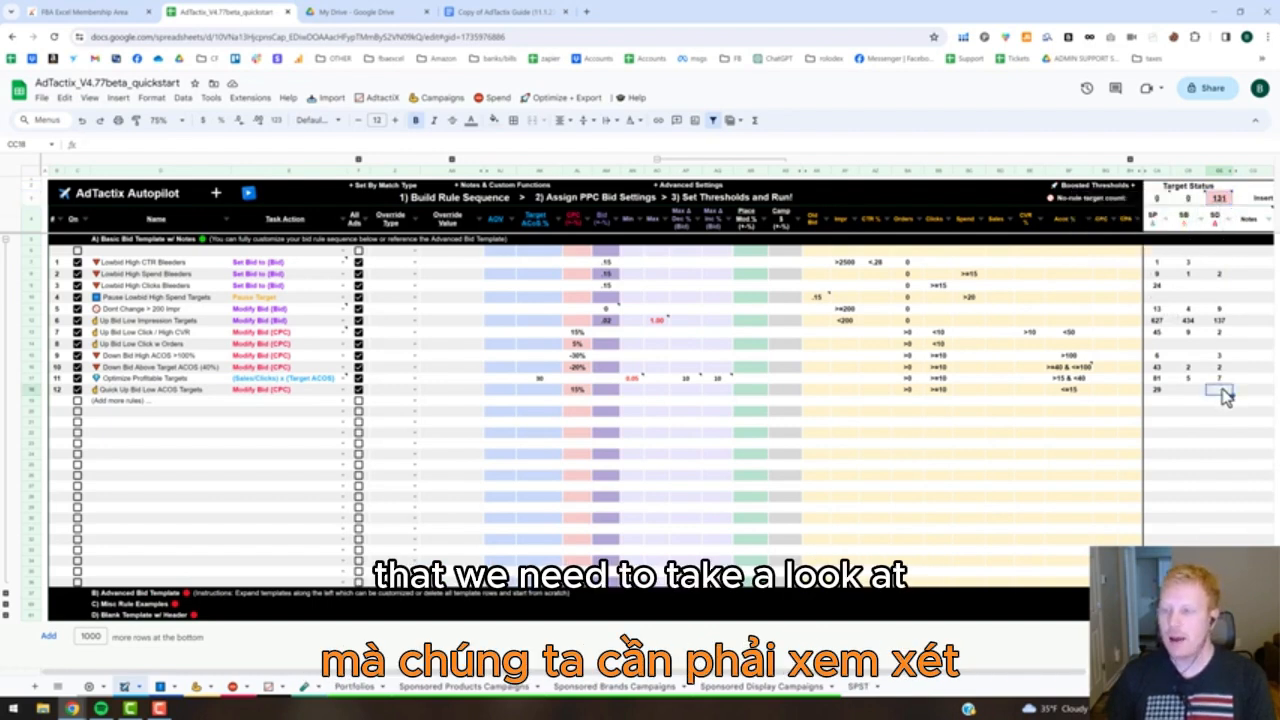
{"action": "mouse_move", "coordinate": [1224, 204]}
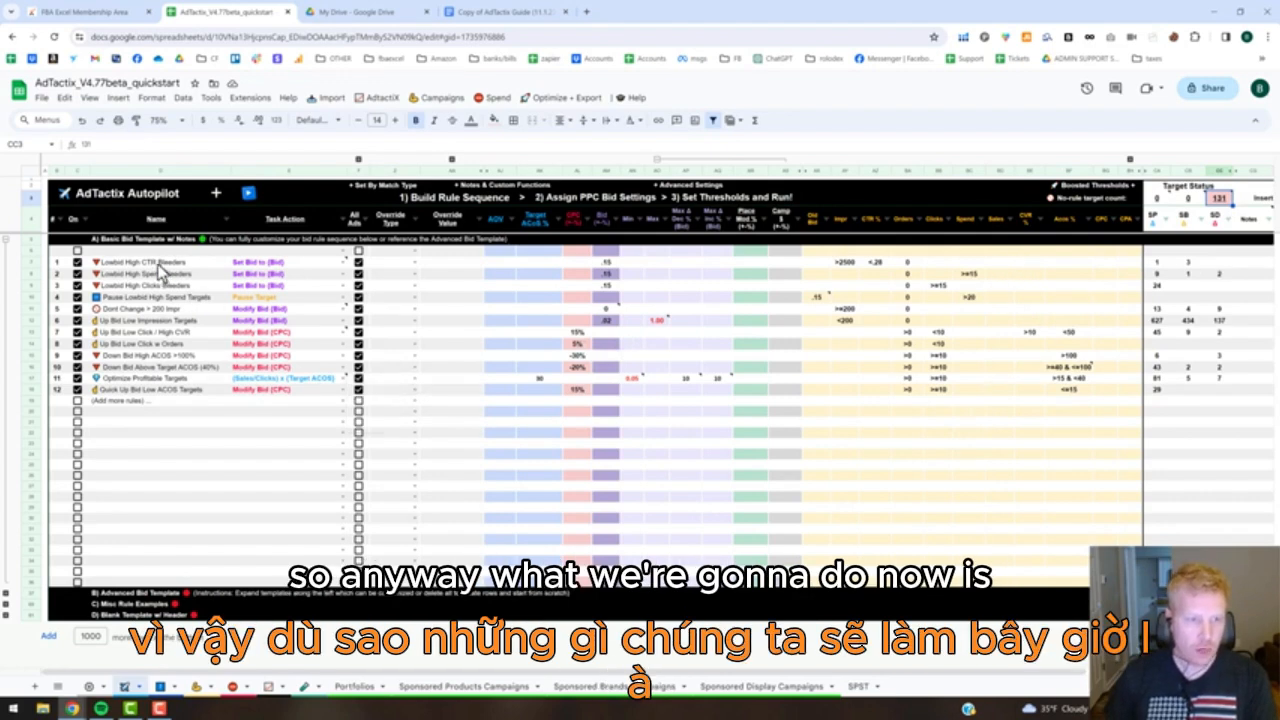
Filter the Sponsored Products Campaigns sheet by Bid Rule # so only targets of rule 1 are shown.
{"action": "left_click", "coordinate": [198, 263]}
{"action": "left_click", "coordinate": [58, 263]}
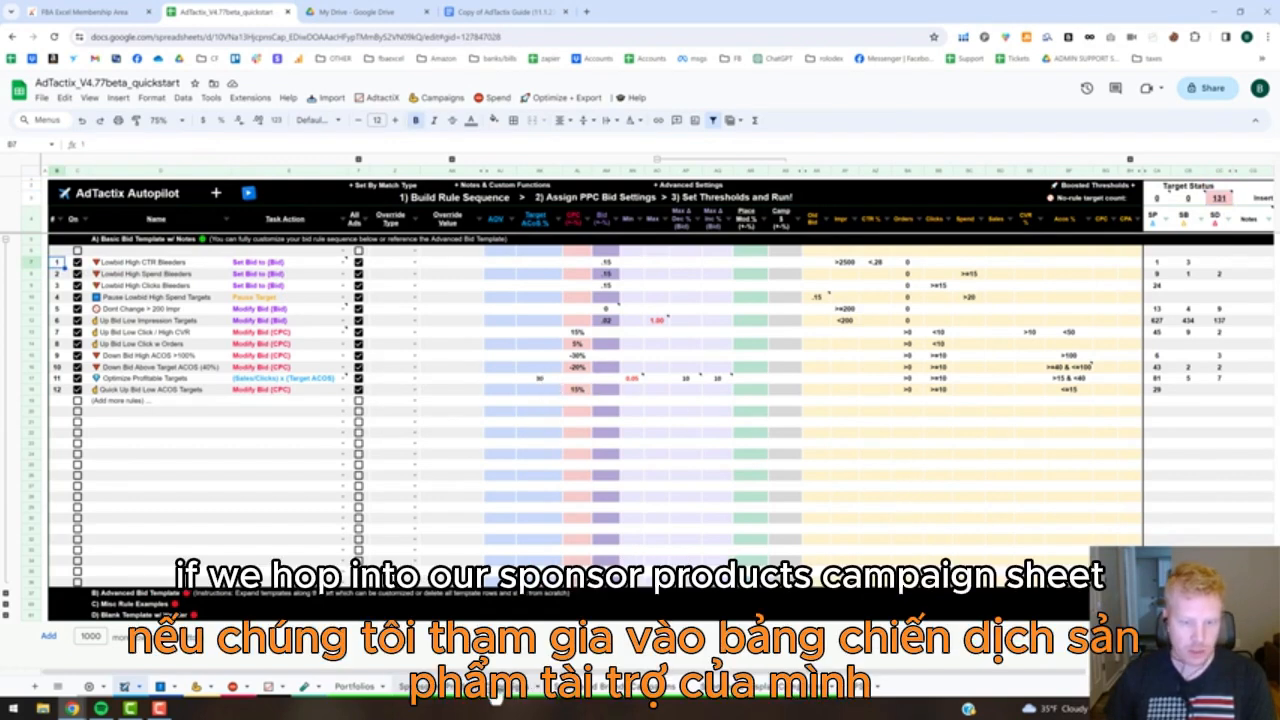
{"action": "left_click", "coordinate": [493, 690]}
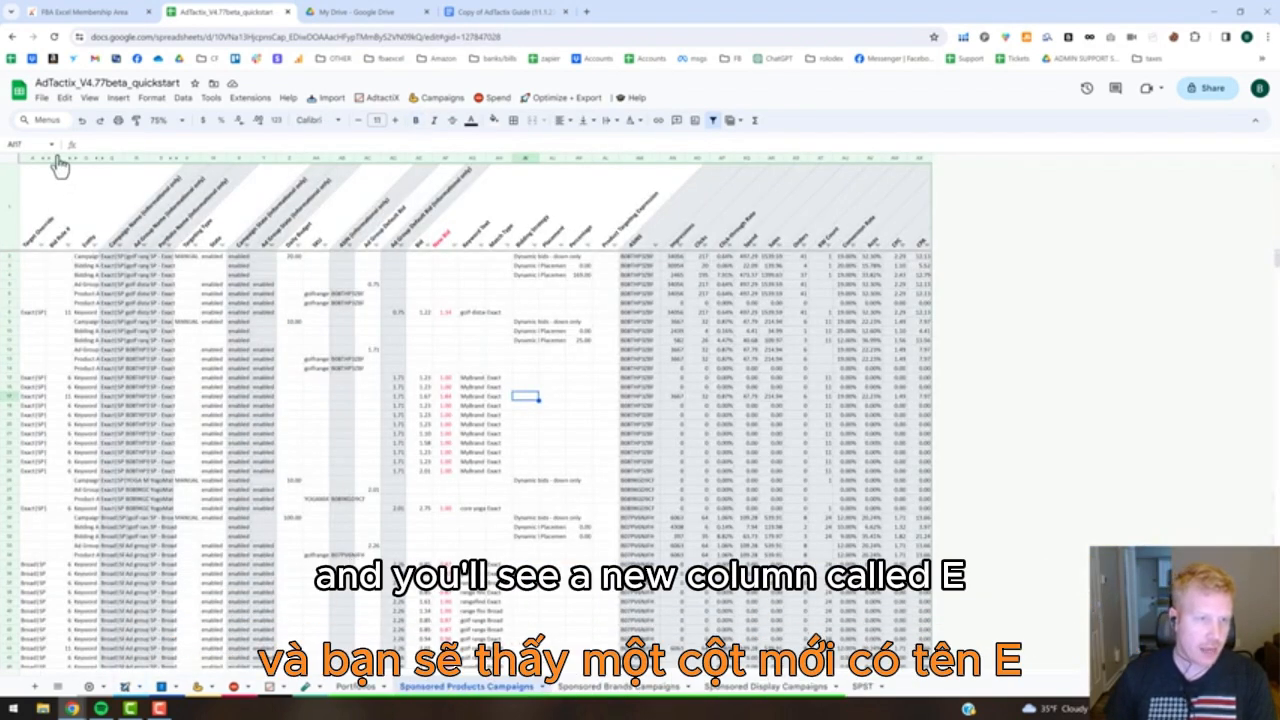
{"action": "left_click", "coordinate": [67, 245]}
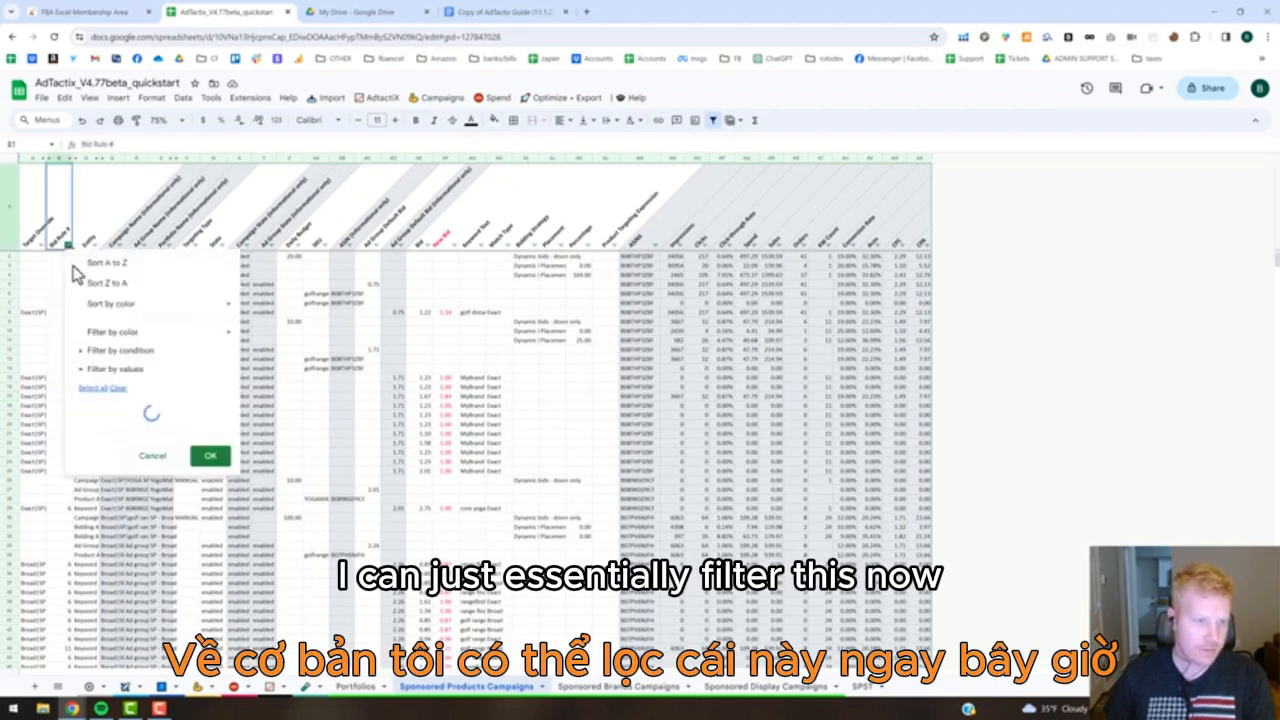
{"action": "left_click", "coordinate": [117, 388]}
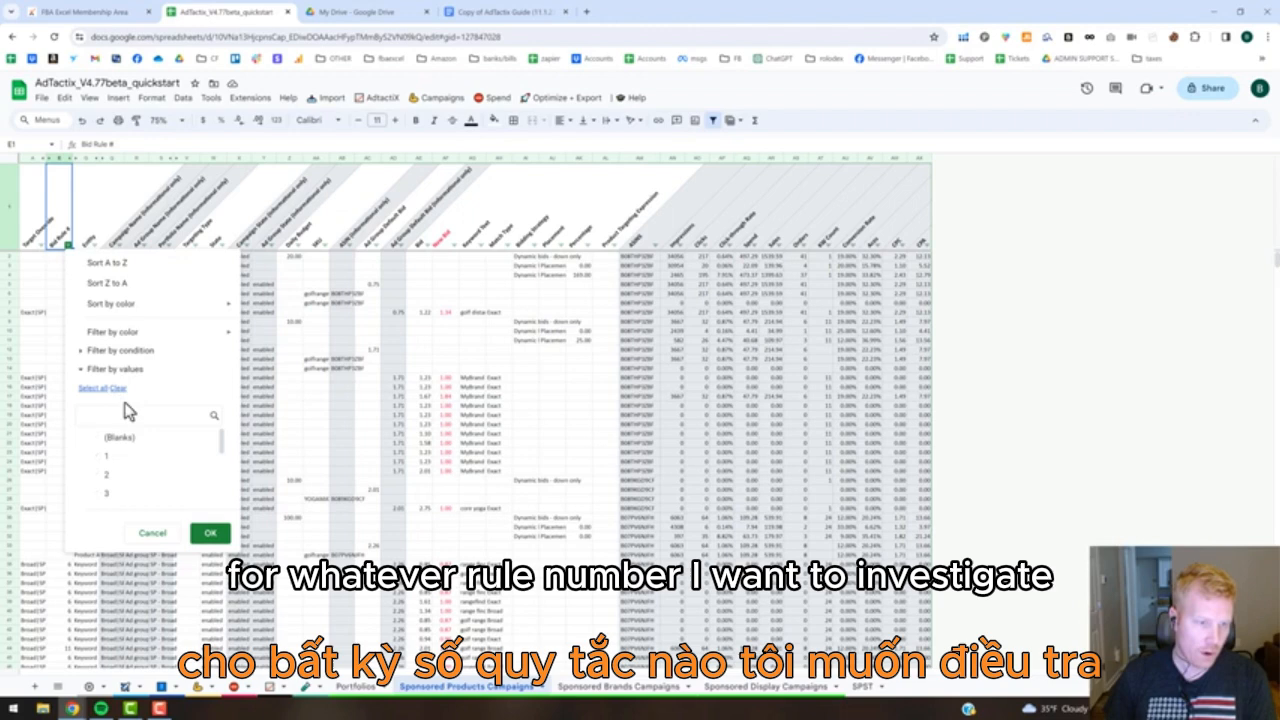
{"action": "left_click", "coordinate": [94, 456]}
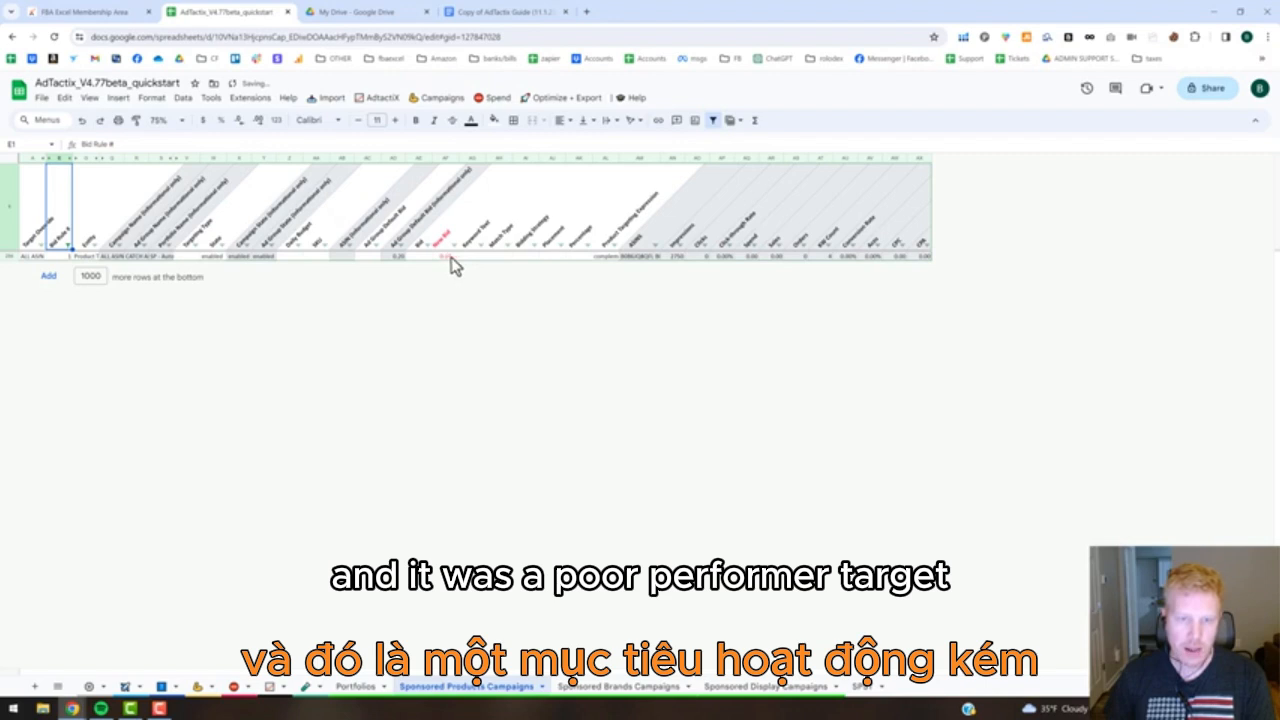
Inspect the impressions, click-through rate, clicks and new bid of the rule 1 target.
{"action": "left_click", "coordinate": [677, 258]}
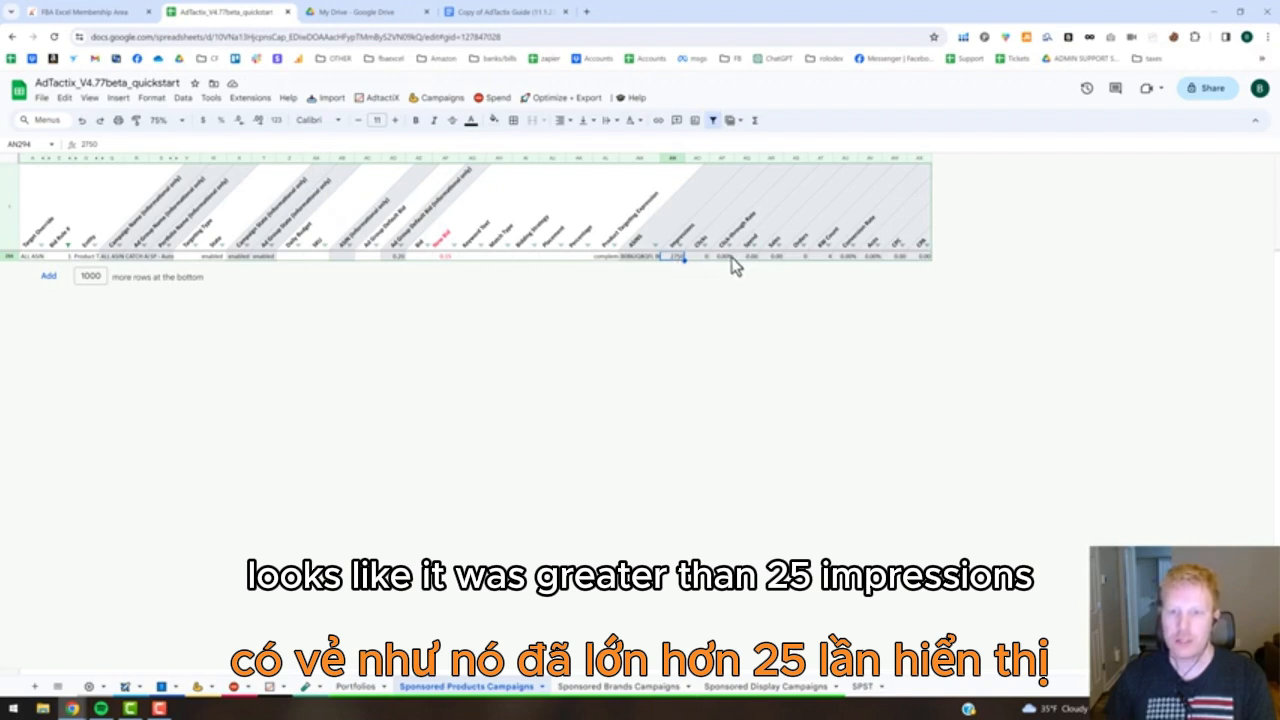
{"action": "left_click", "coordinate": [721, 258]}
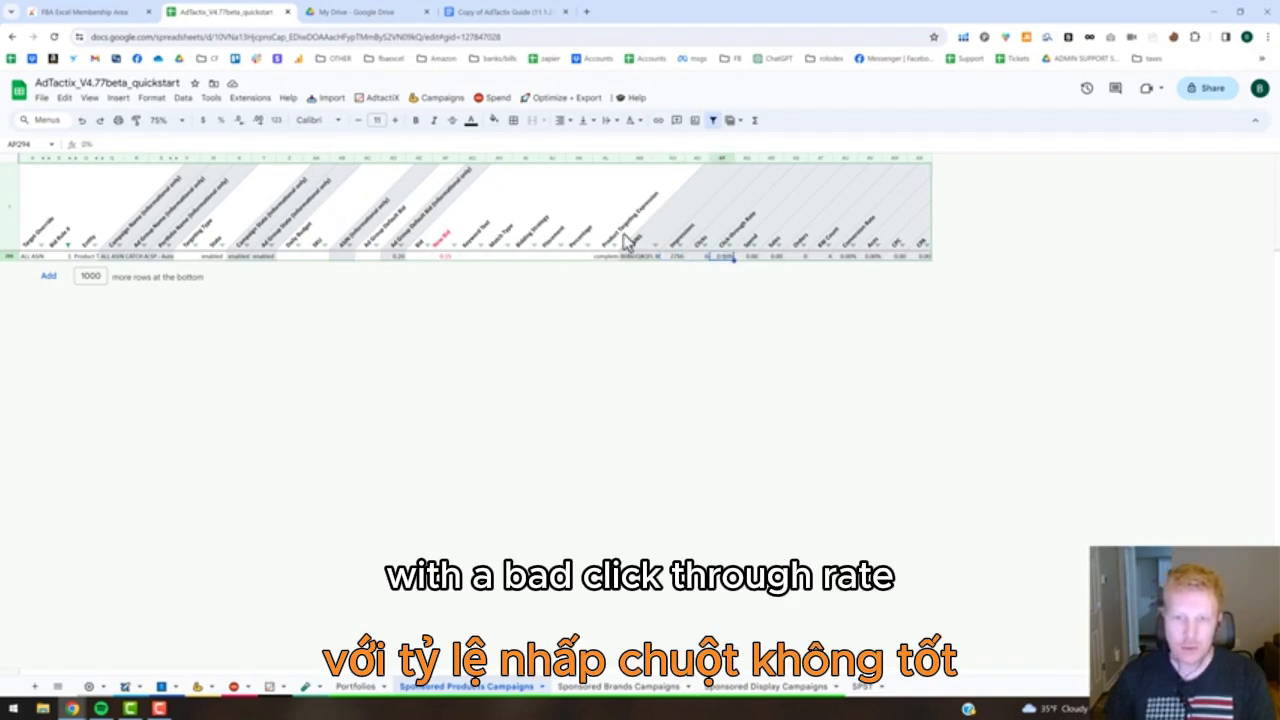
{"action": "left_click", "coordinate": [702, 258]}
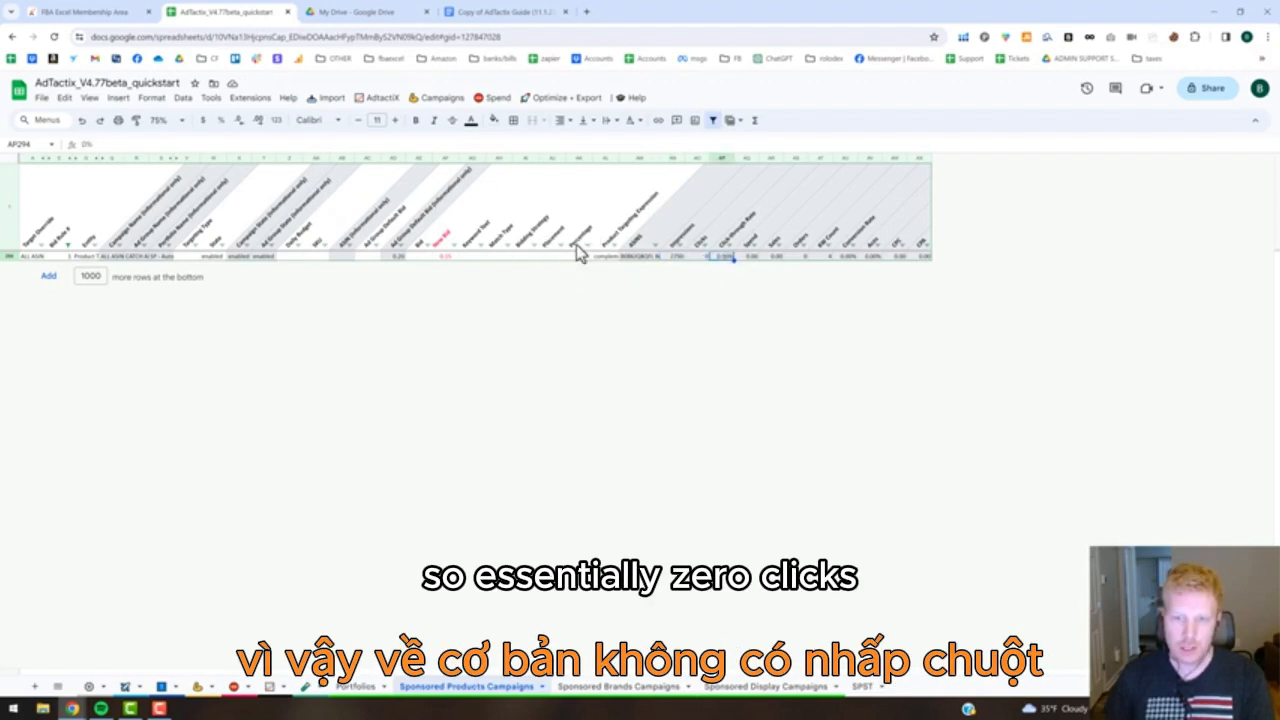
{"action": "left_click", "coordinate": [449, 258]}
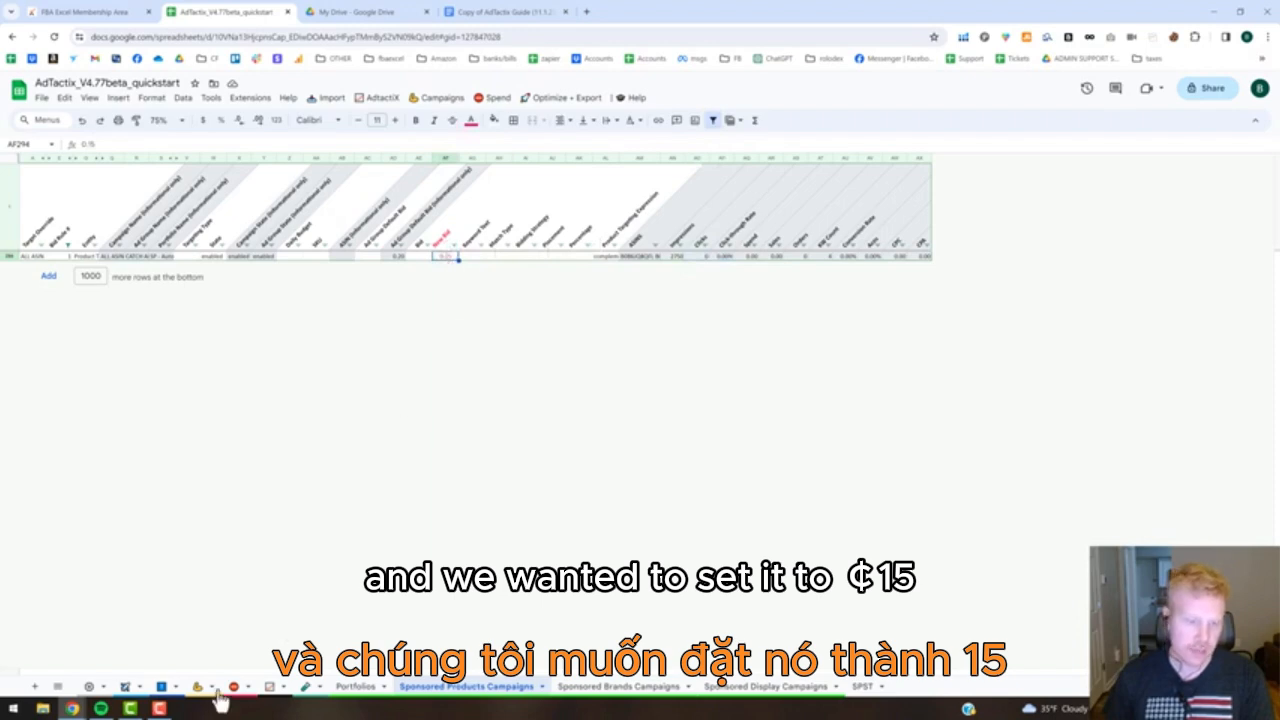
Return to the Autopilot sheet and read the note on the Set Bid to (Bid) task action for Lowbid High CTR Bleeders.
{"action": "left_click", "coordinate": [162, 688]}
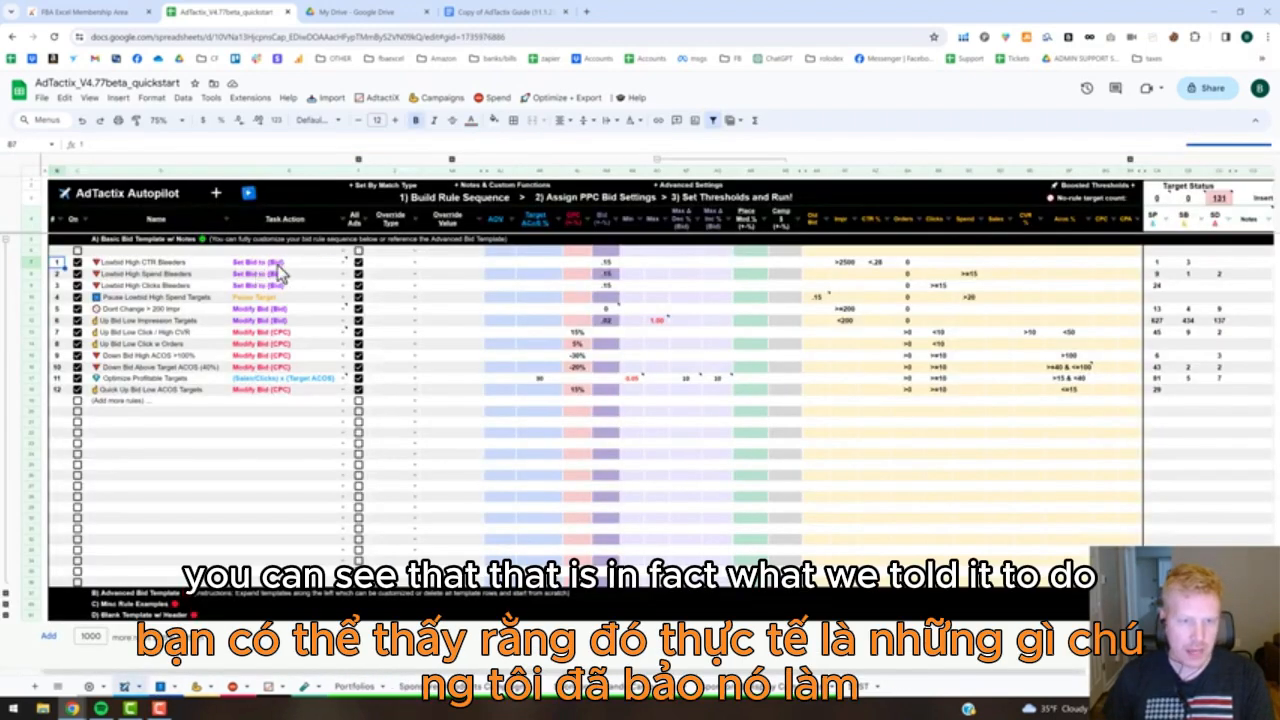
{"action": "mouse_move", "coordinate": [307, 273]}
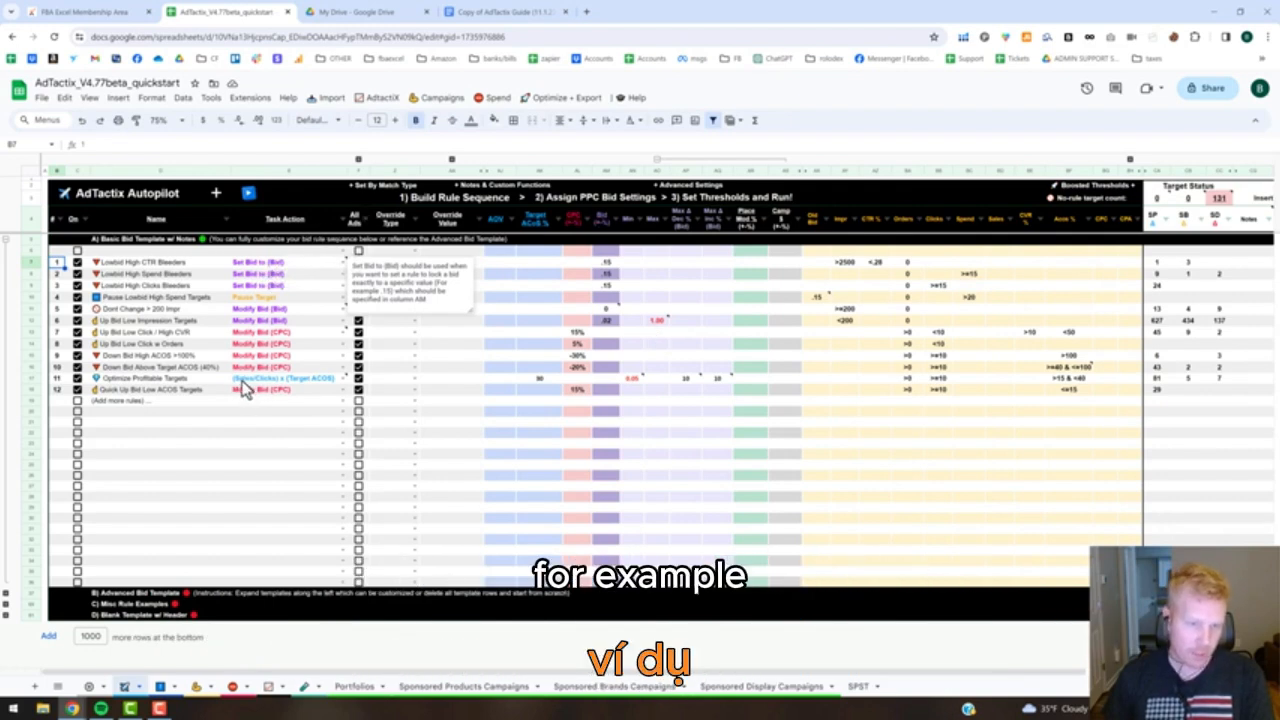
{"action": "mouse_move", "coordinate": [245, 388]}
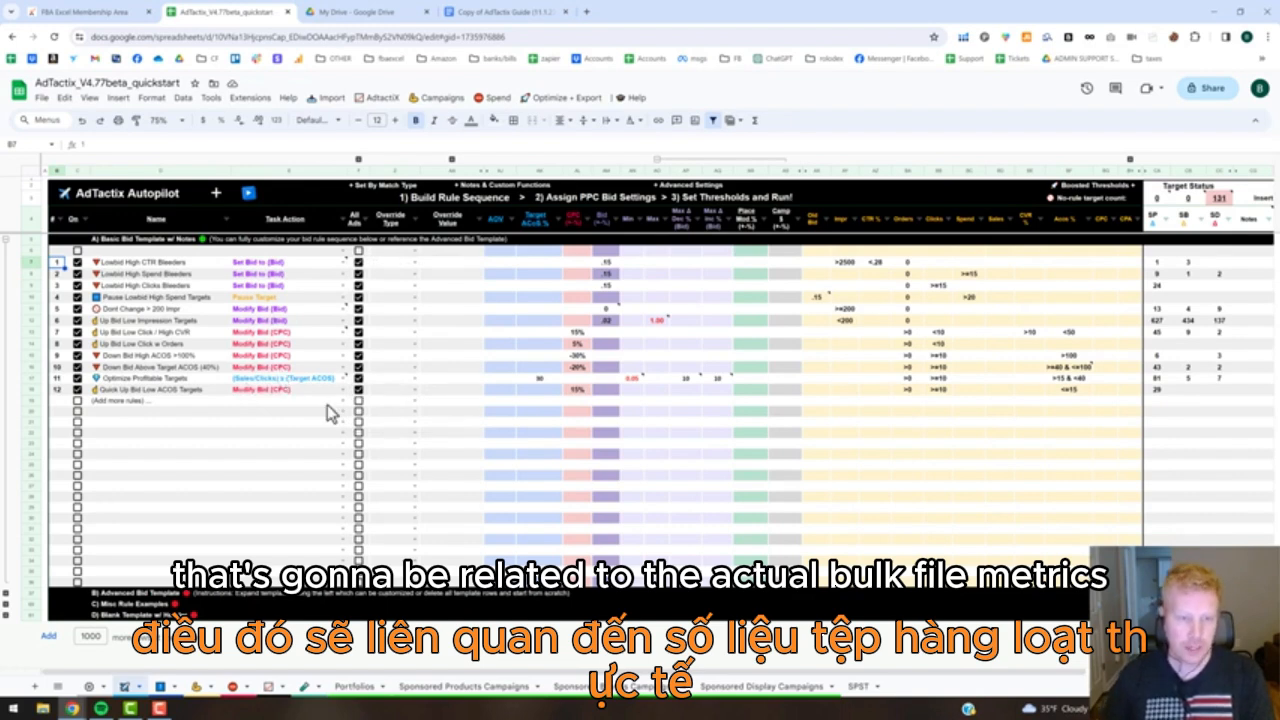
{"action": "left_click", "coordinate": [262, 268]}
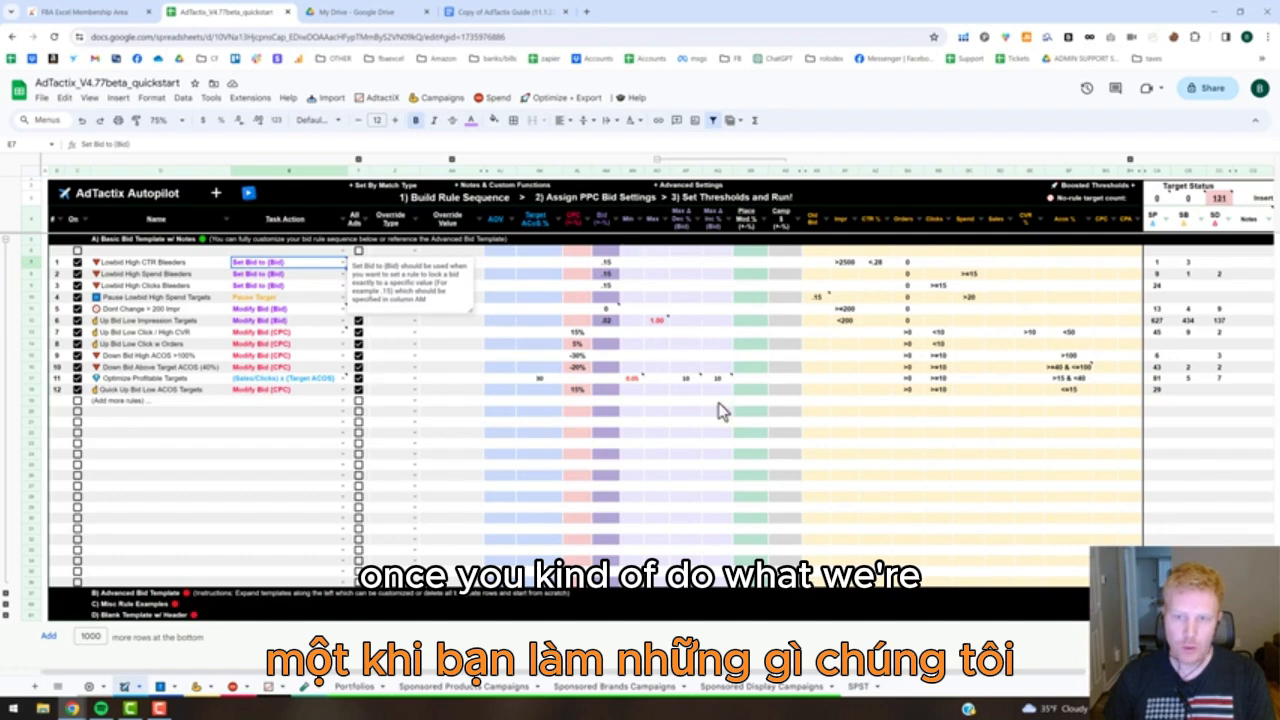
{"action": "left_click", "coordinate": [442, 488]}
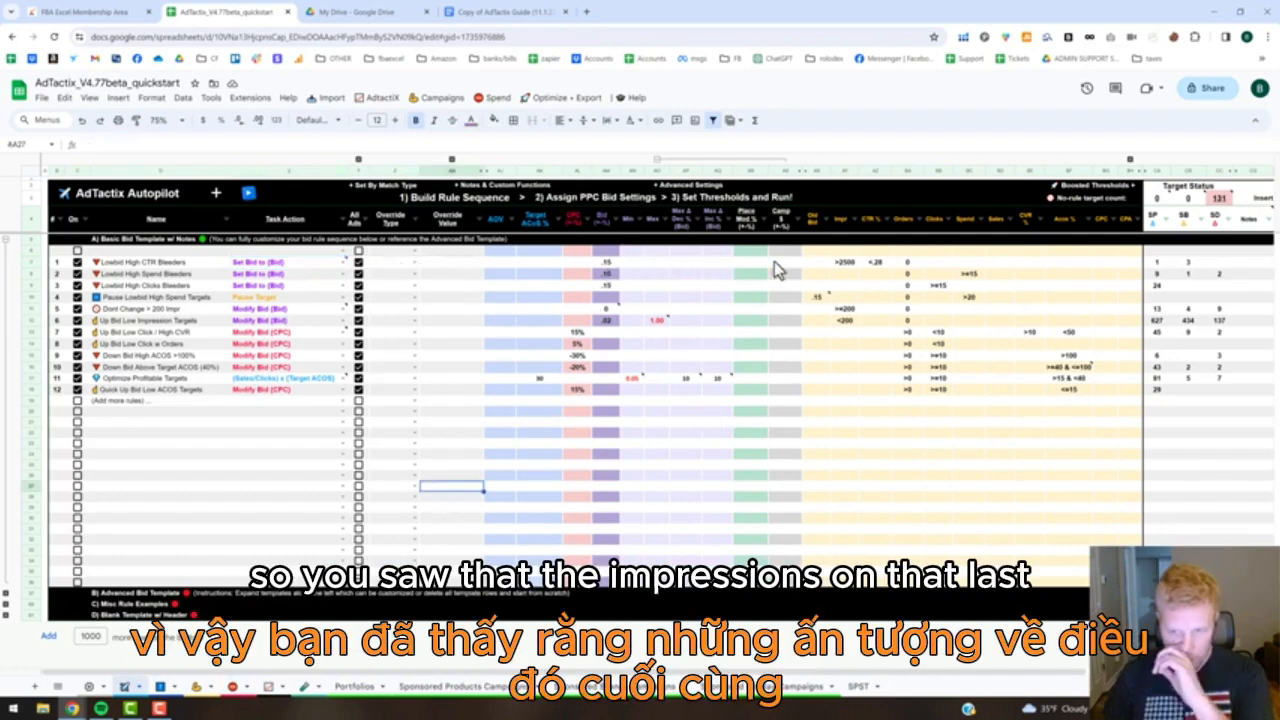
Check the impressions and orders thresholds and the bid value set for the Lowbid High CTR Bleeders rule.
{"action": "left_click", "coordinate": [846, 263]}
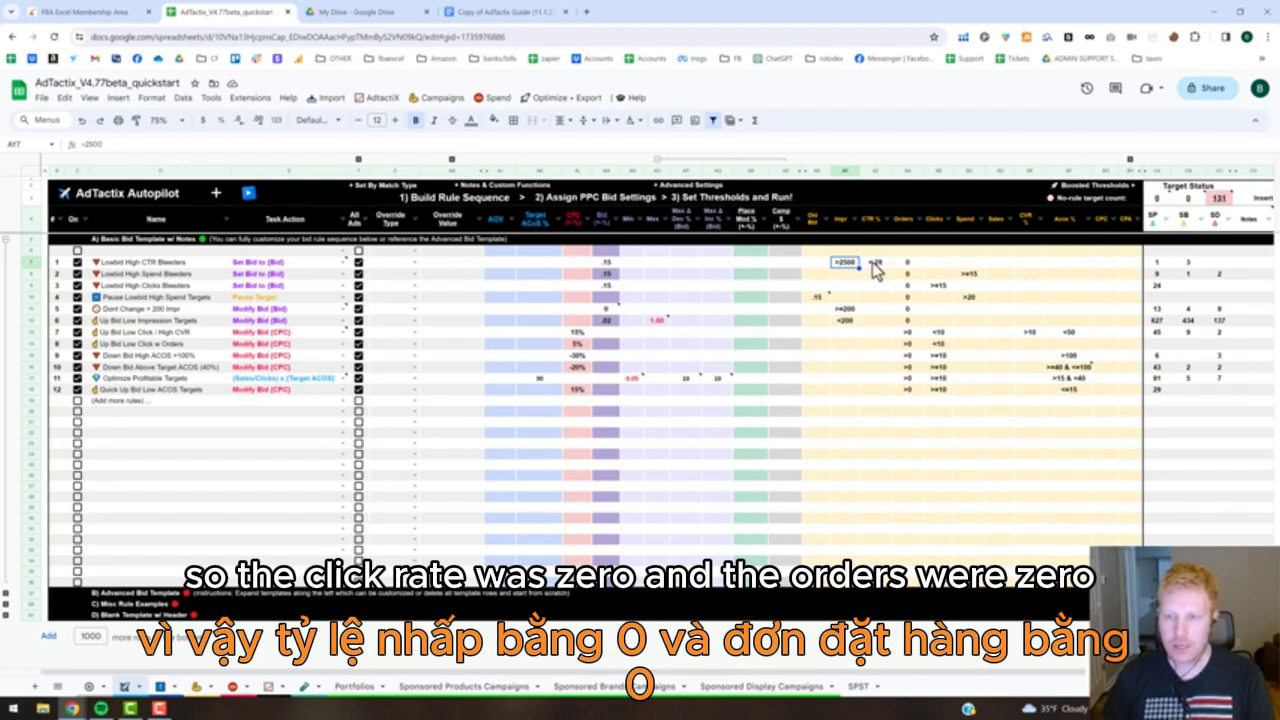
{"action": "left_click", "coordinate": [910, 264]}
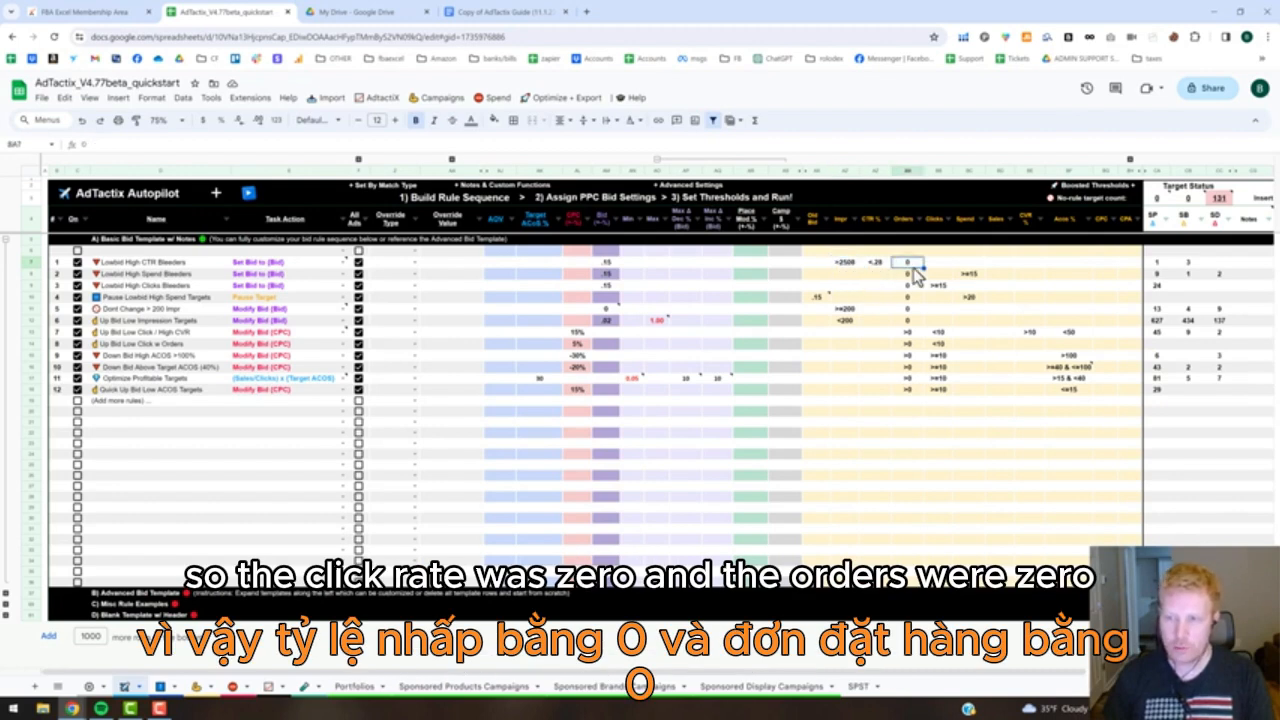
{"action": "left_click", "coordinate": [610, 263]}
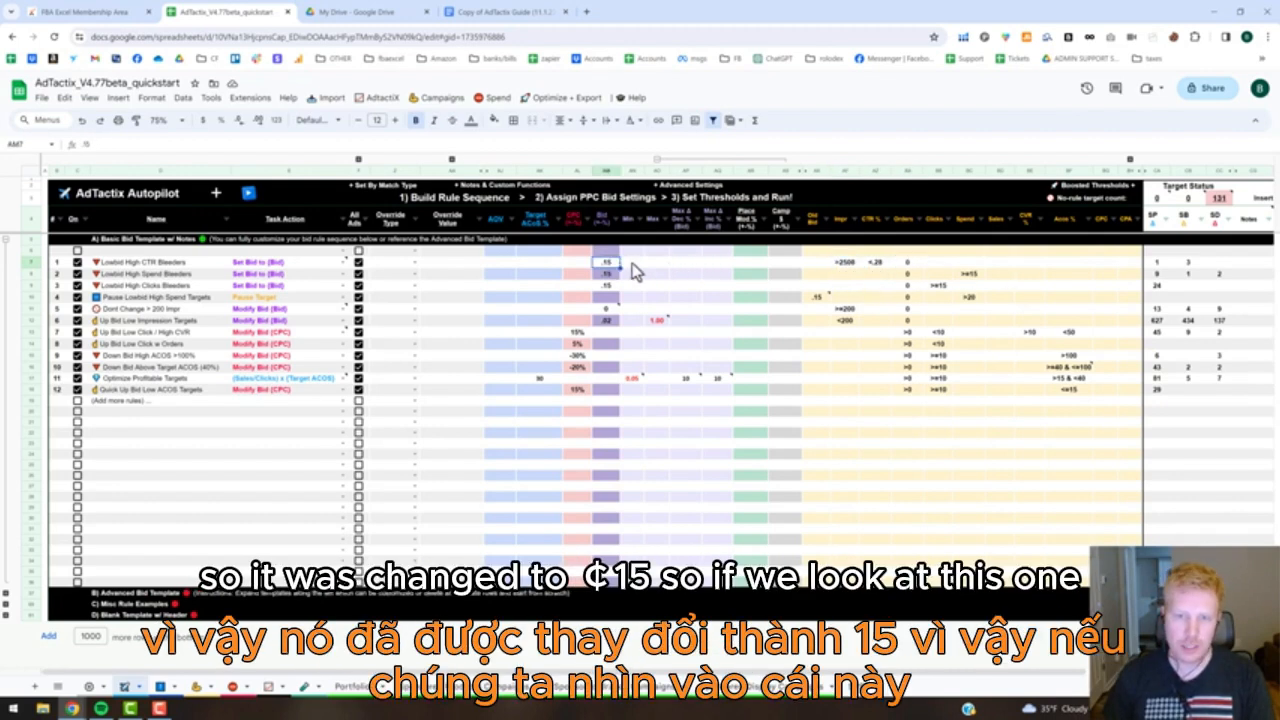
Filter the Sponsored Products Campaigns sheet to bid rule 2, Lowbid High Spend Bleeders, instead of rule 1.
{"action": "left_click", "coordinate": [1156, 274]}
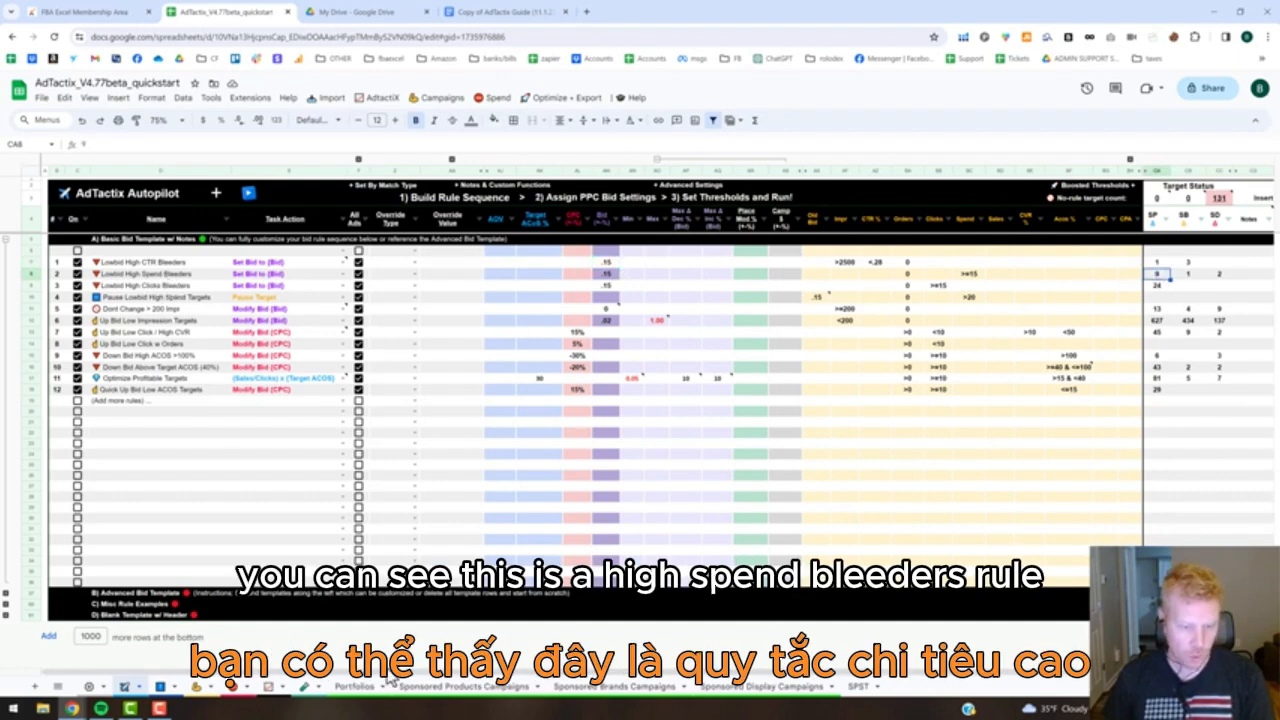
{"action": "left_click", "coordinate": [437, 686]}
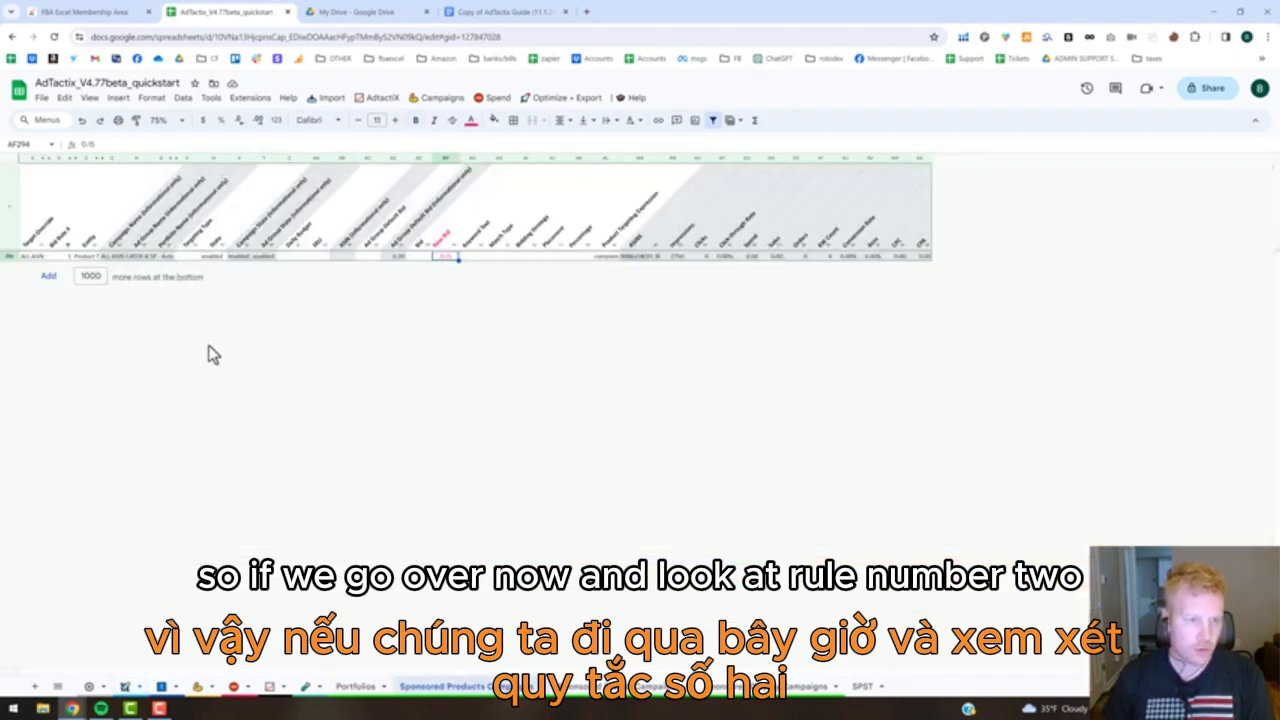
{"action": "left_click", "coordinate": [67, 247]}
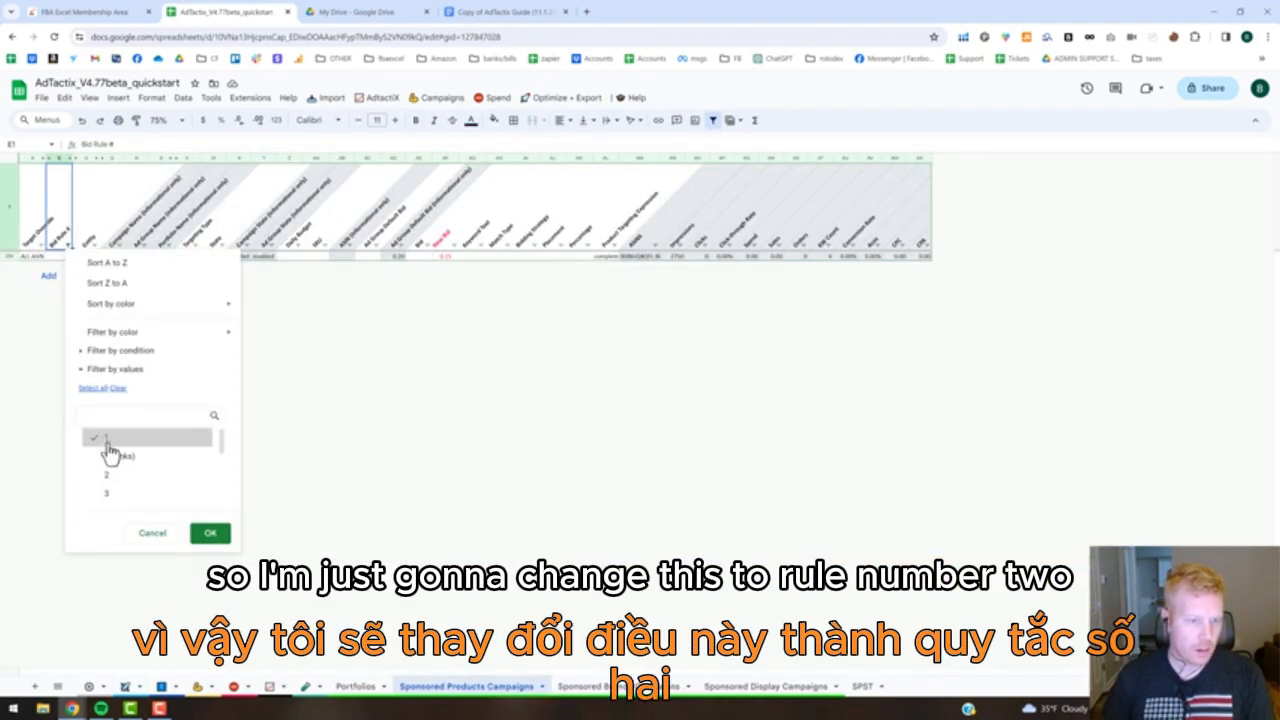
{"action": "left_click", "coordinate": [222, 530]}
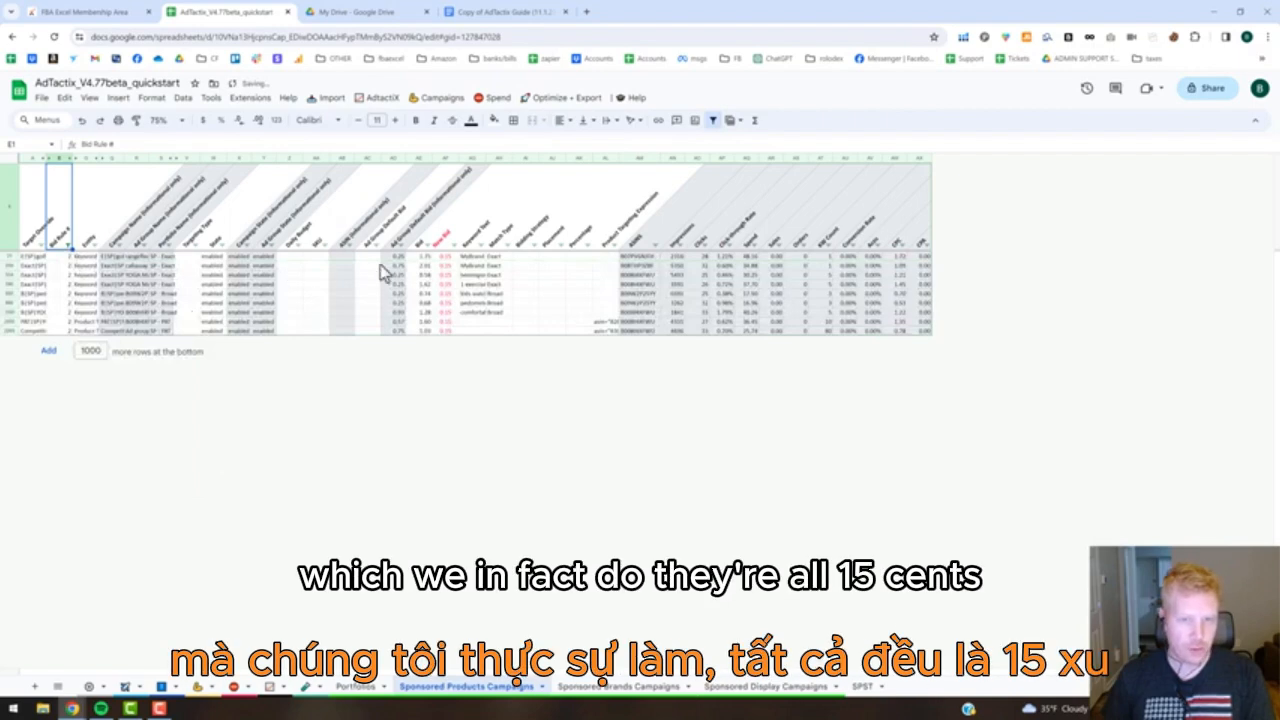
Compare the old bids with the new bids of the rule 2 targets and review their spend.
{"action": "left_click", "coordinate": [445, 257]}
{"action": "left_click_drag", "start_coordinate": [449, 330], "coordinate": [448, 331]}
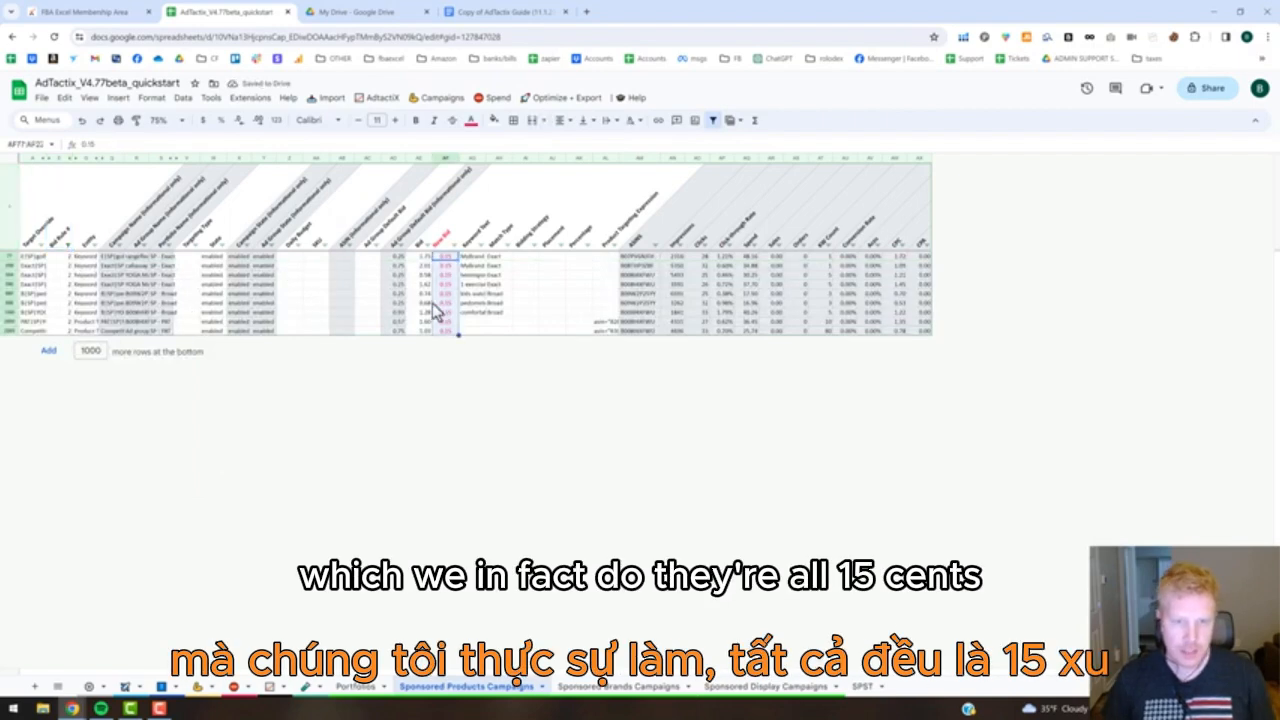
{"action": "left_click", "coordinate": [423, 258]}
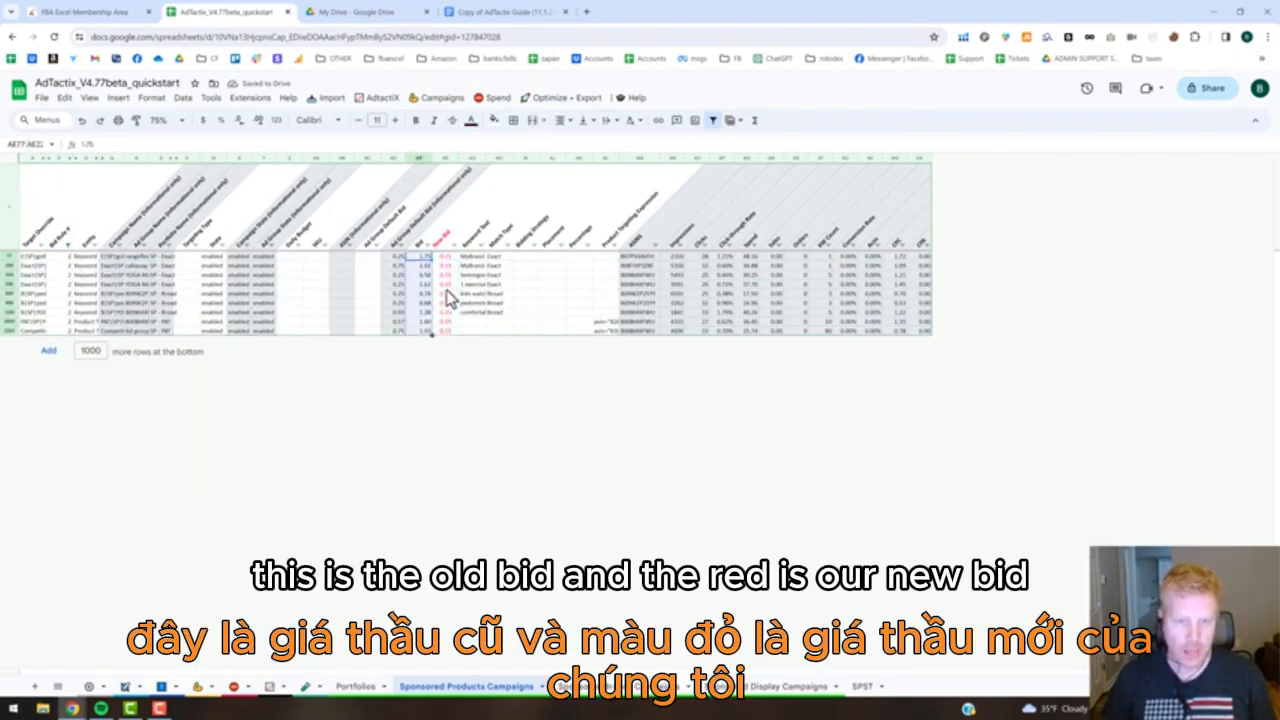
{"action": "left_click_drag", "start_coordinate": [443, 262], "coordinate": [453, 326]}
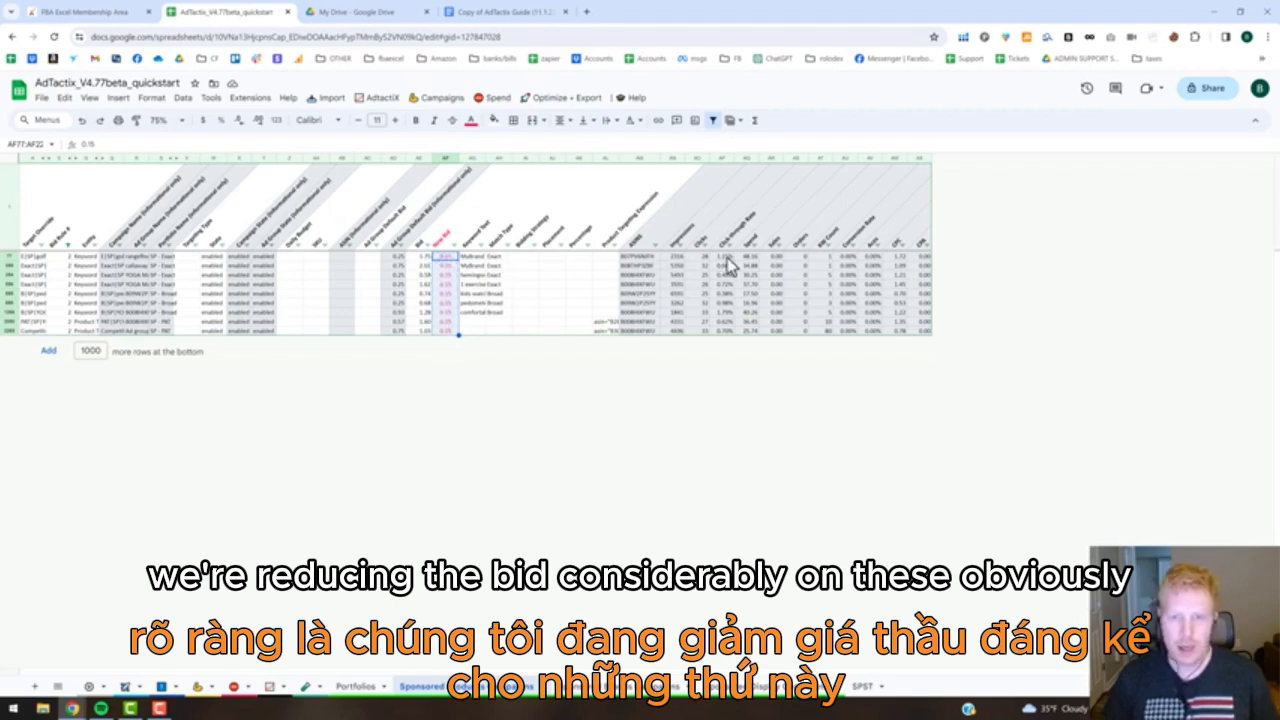
{"action": "left_click_drag", "start_coordinate": [748, 257], "coordinate": [753, 332]}
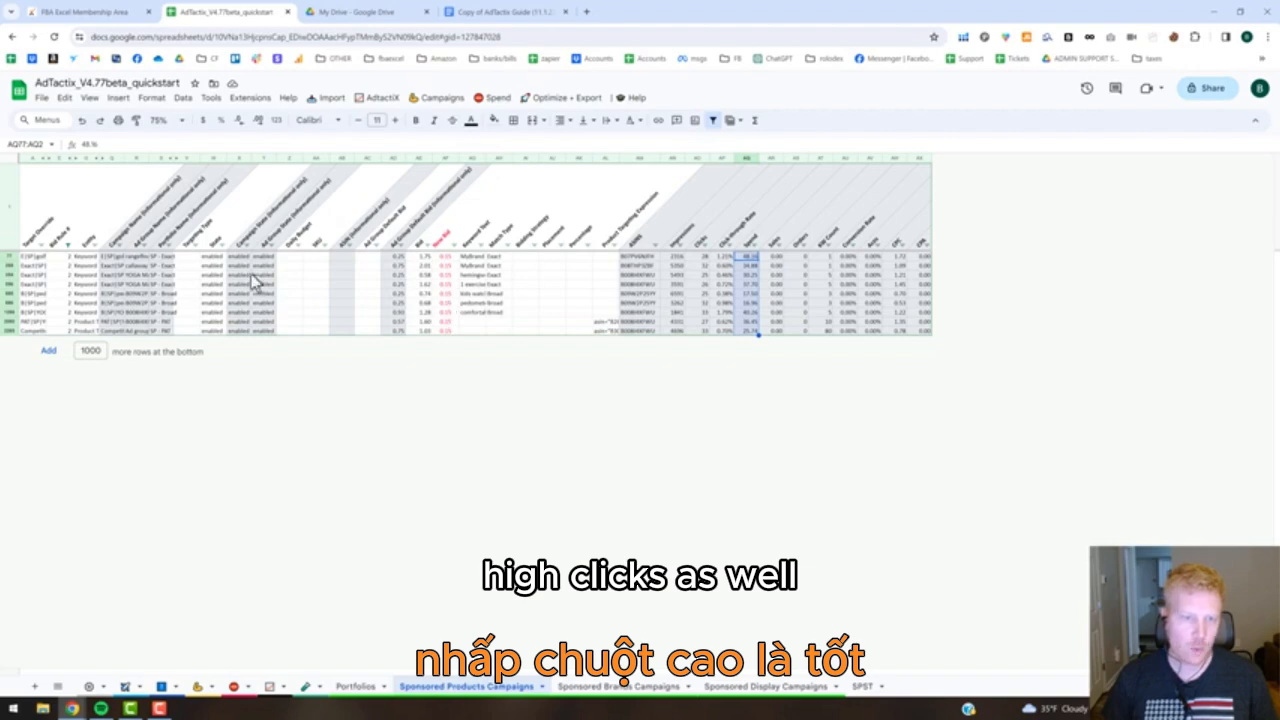
Try changing the state of the first rule 2 target to paused, and undo the change.
{"action": "left_click", "coordinate": [214, 258]}
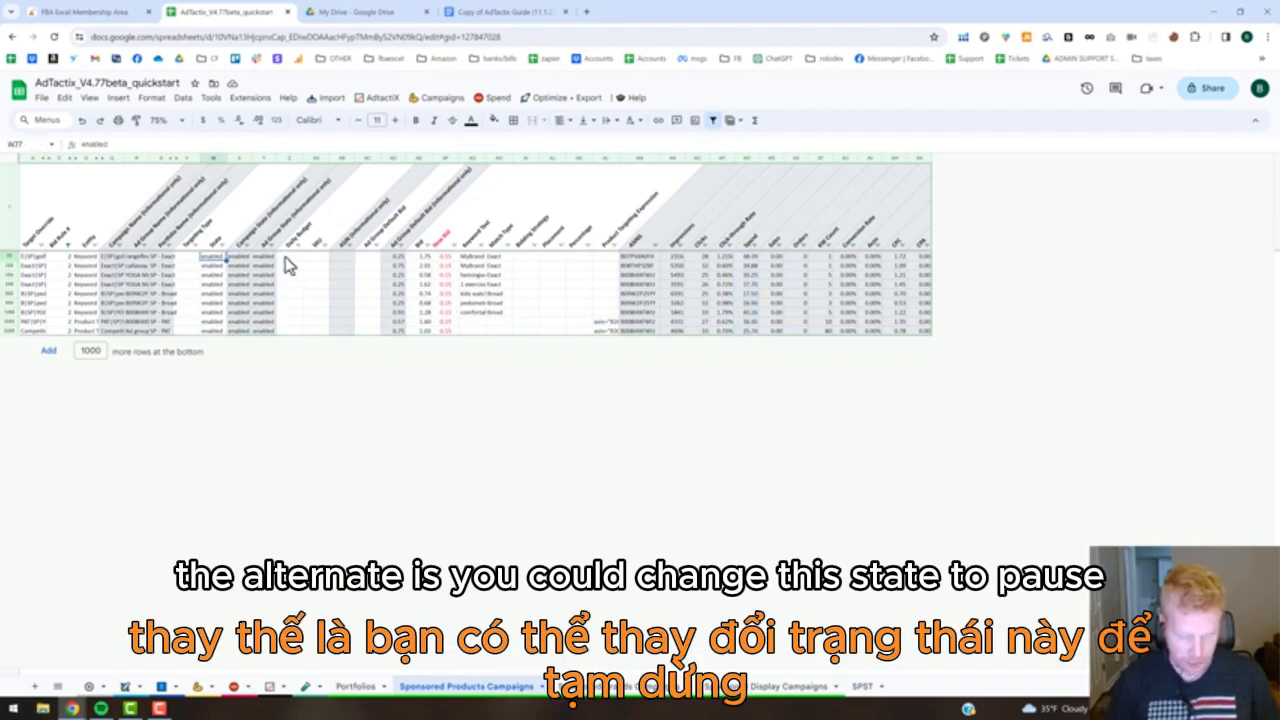
{"action": "type", "text": "paused"}
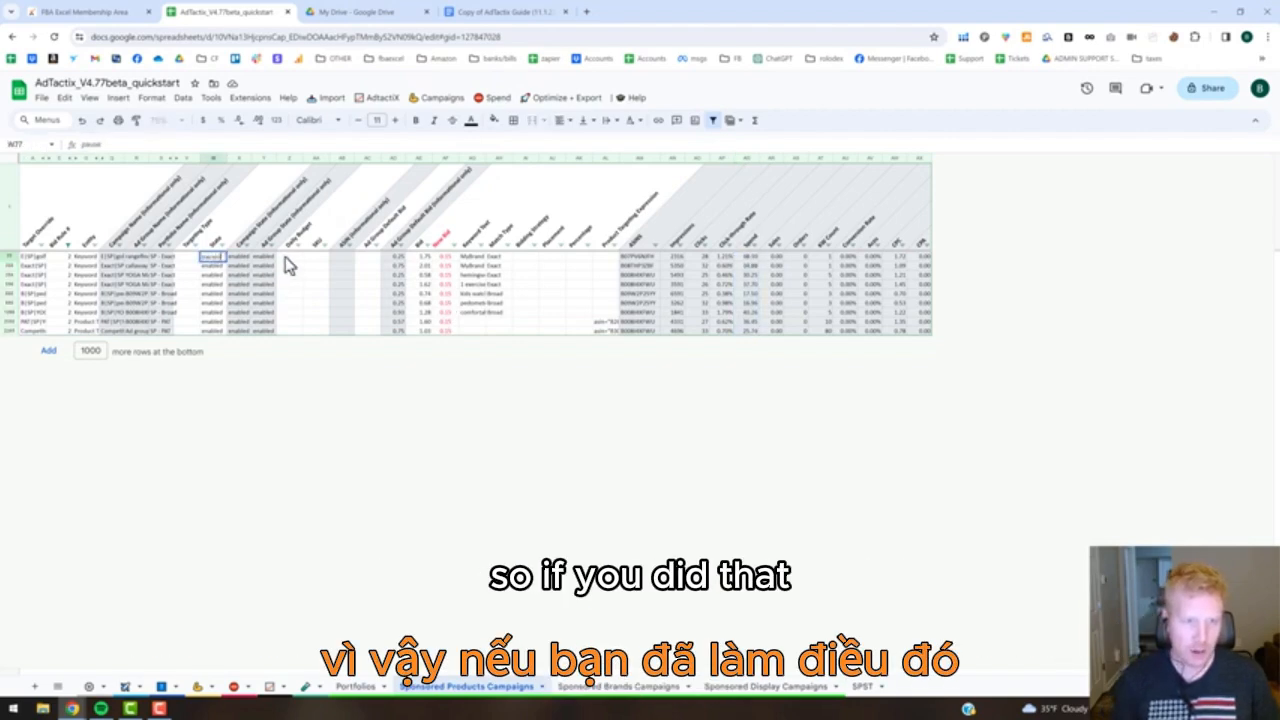
{"action": "key", "text": "Return"}
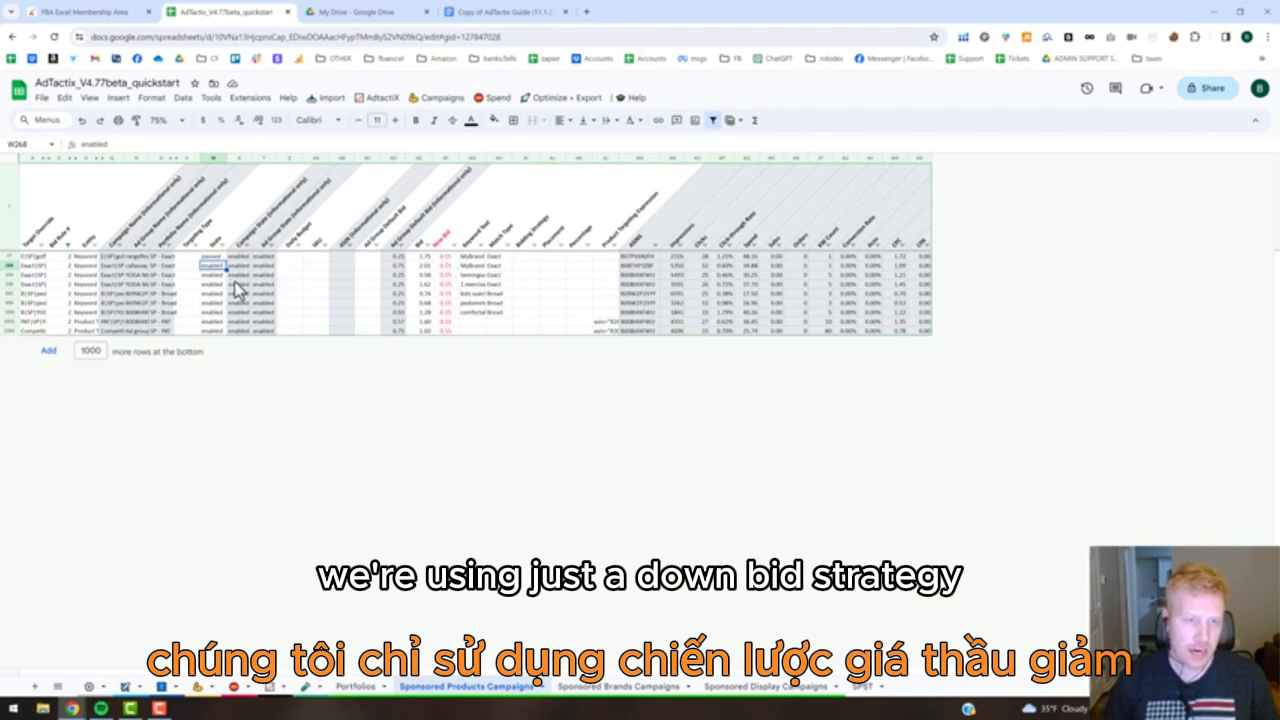
{"action": "key", "text": "ctrl+z"}
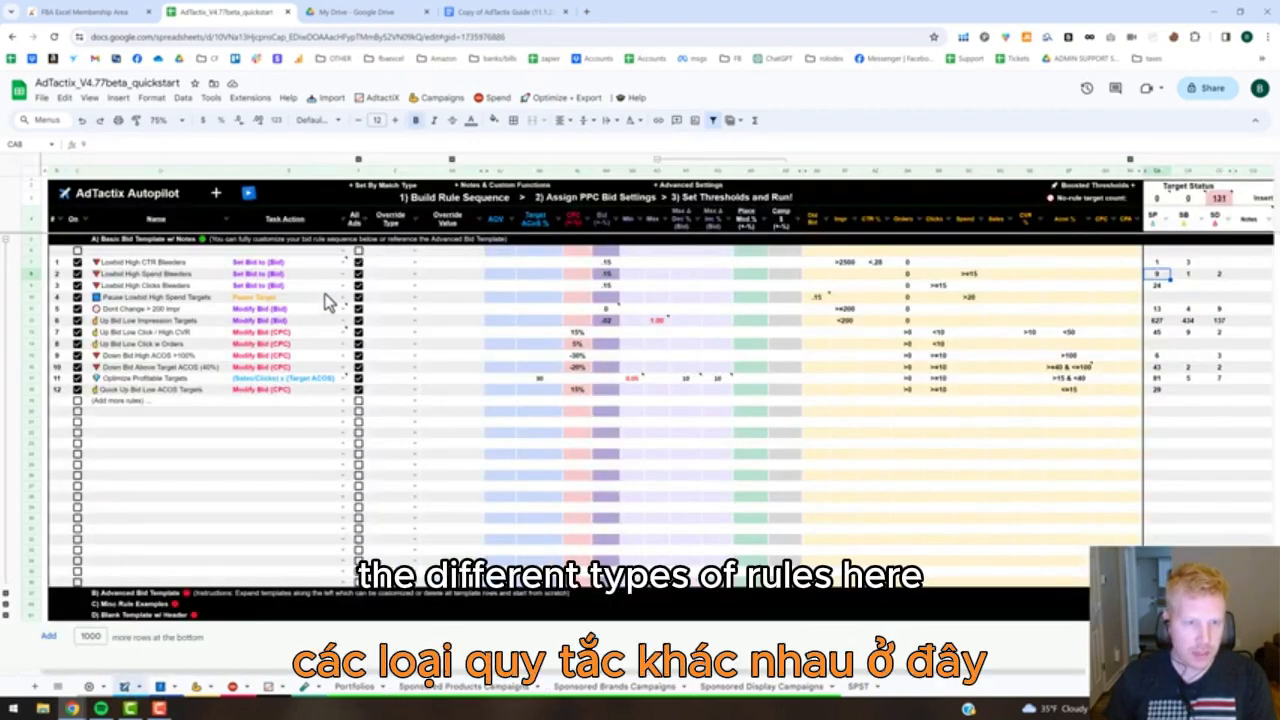
In the Autopilot sheet, review the Pause Lowbid High Spend Targets rule's task action, Sponsored Products target count, old bid note and spend threshold.
{"action": "left_click", "coordinate": [287, 300]}
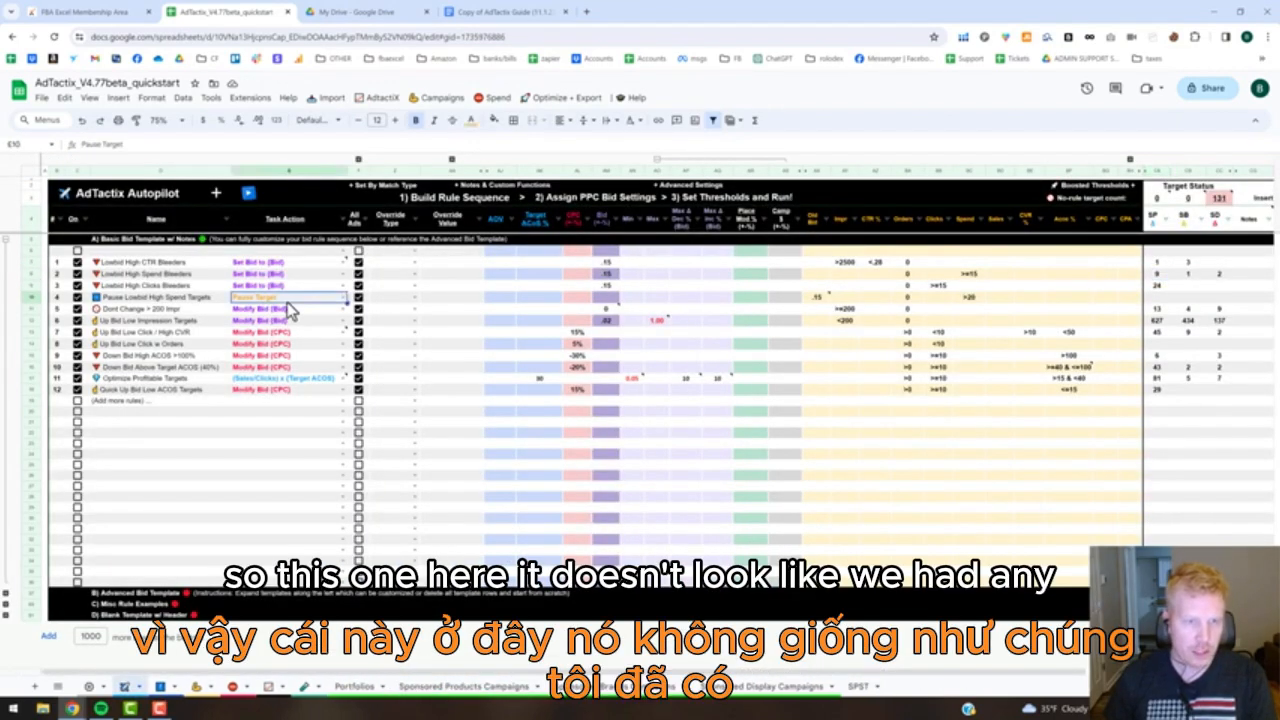
{"action": "left_click", "coordinate": [1155, 298]}
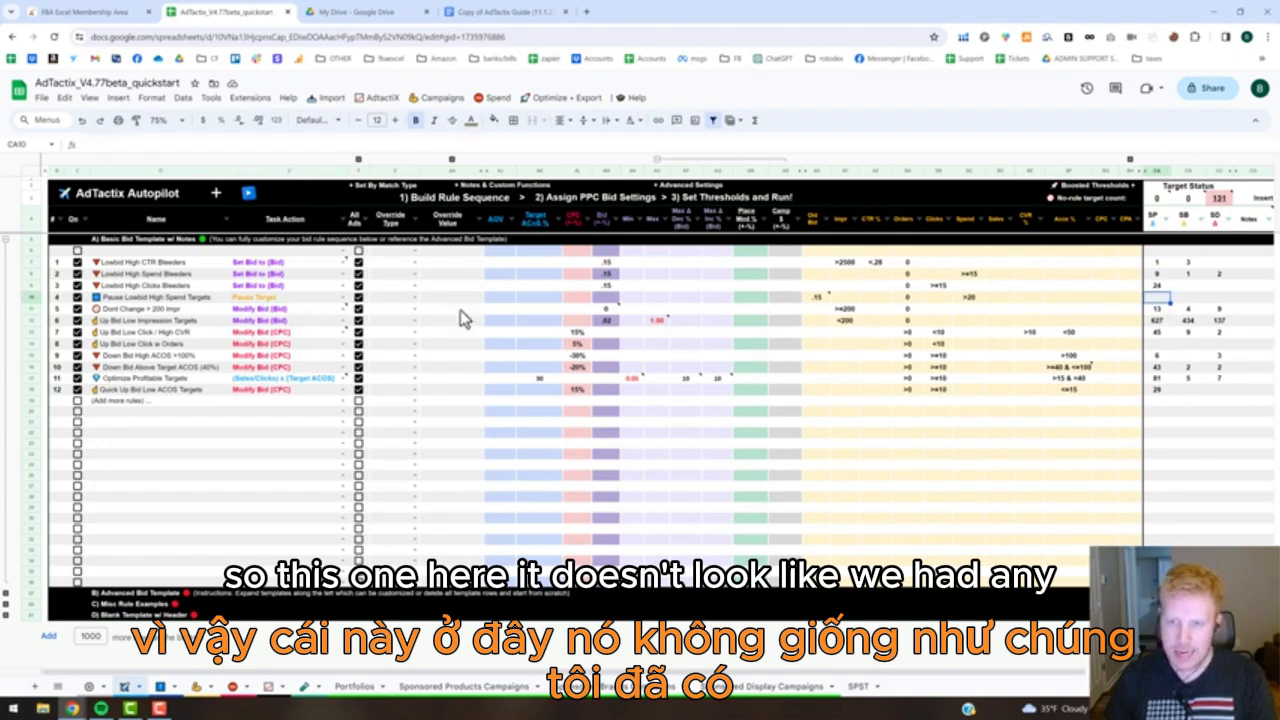
{"action": "left_click", "coordinate": [33, 299]}
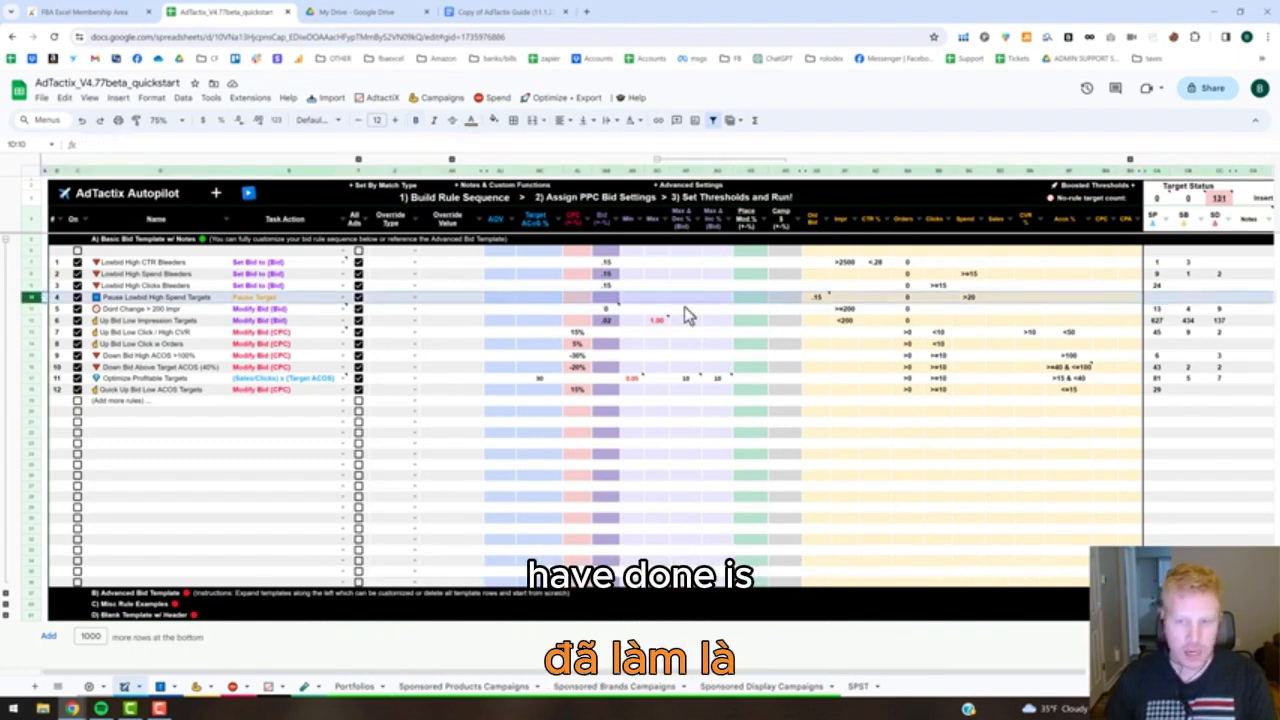
{"action": "mouse_move", "coordinate": [821, 305]}
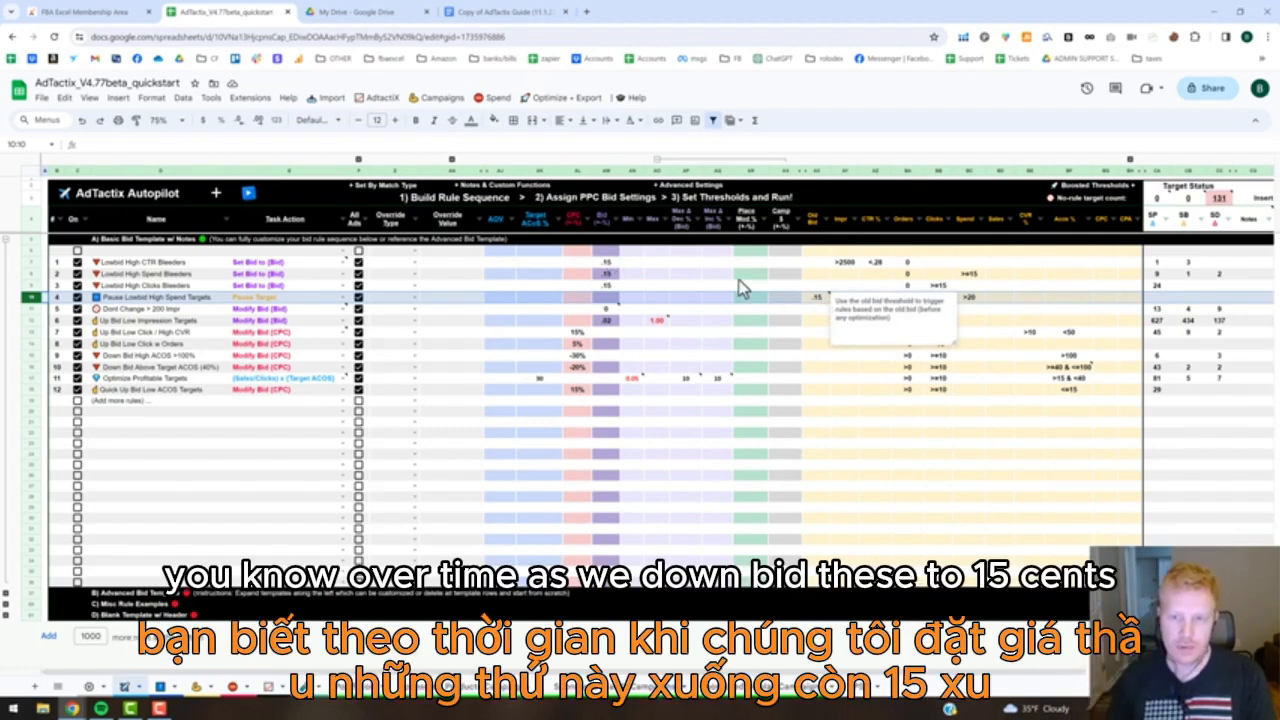
{"action": "left_click", "coordinate": [819, 322]}
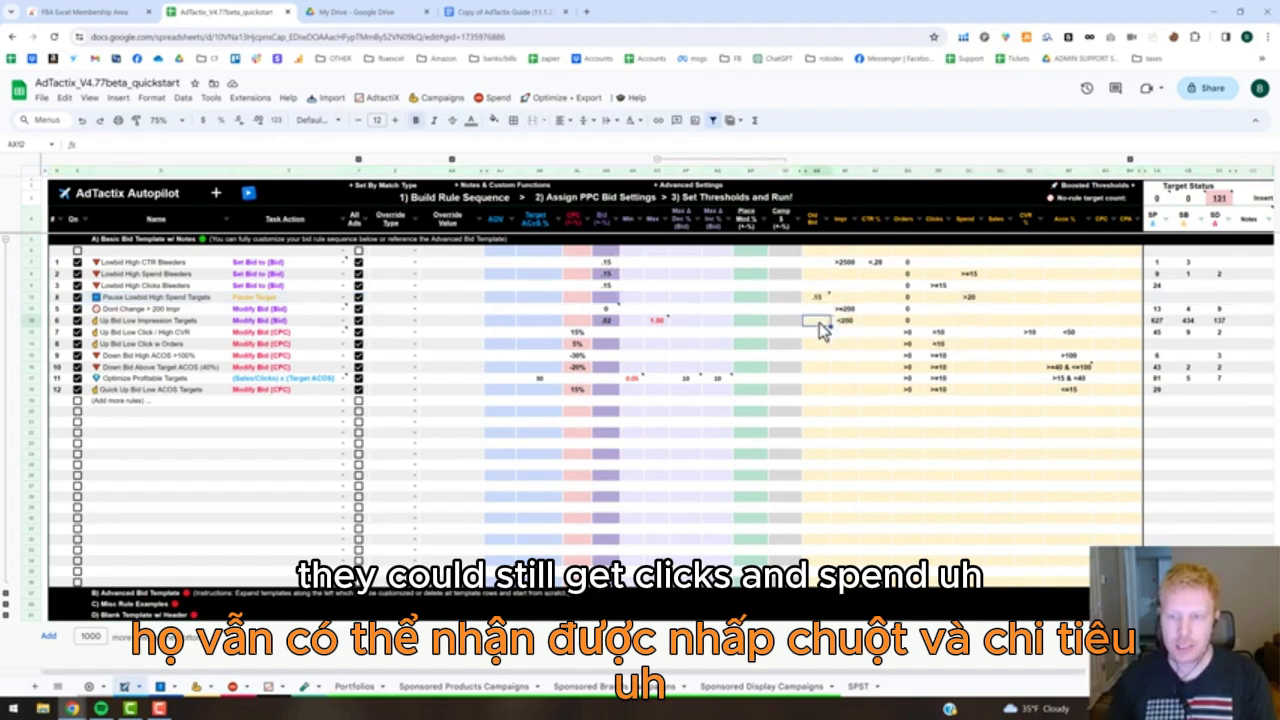
{"action": "left_click", "coordinate": [961, 297]}
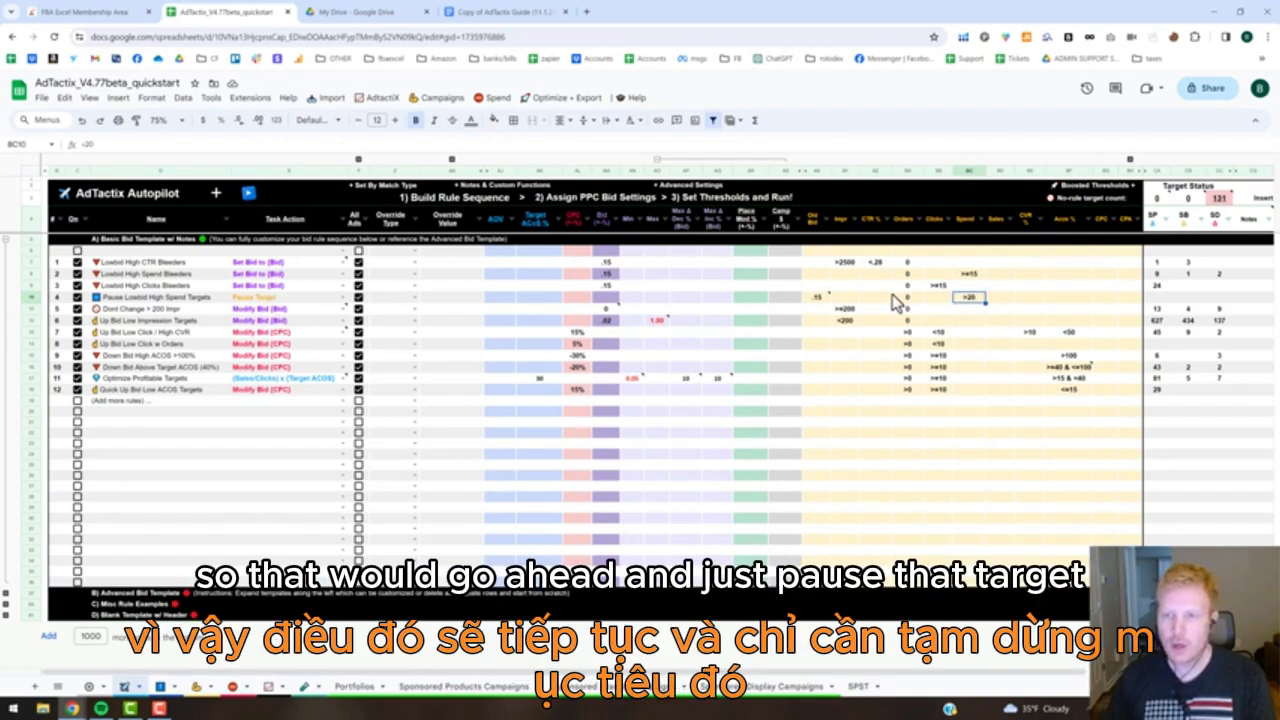
{"action": "left_click", "coordinate": [260, 300]}
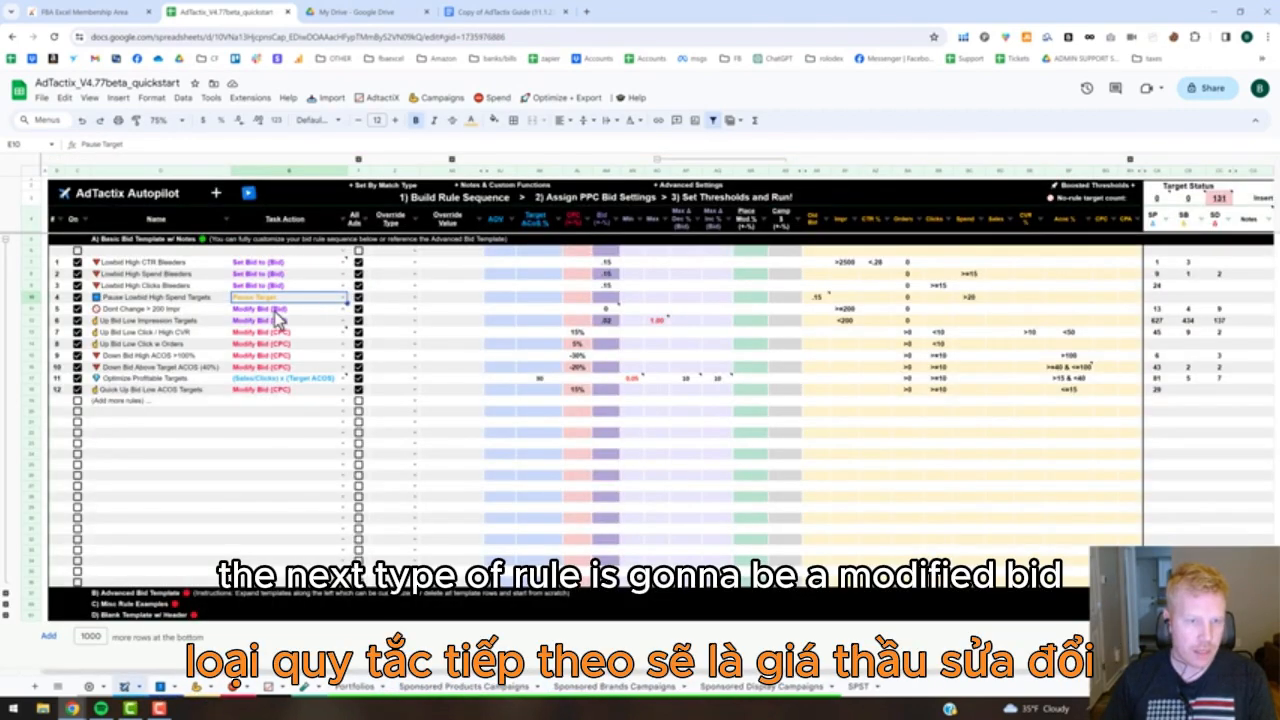
Compare the Modify Bid (Bid) task action with Set Bid to (Bid) and Modify Bid (CPC), reading the Modify Bid (Bid) note.
{"action": "left_click", "coordinate": [274, 314]}
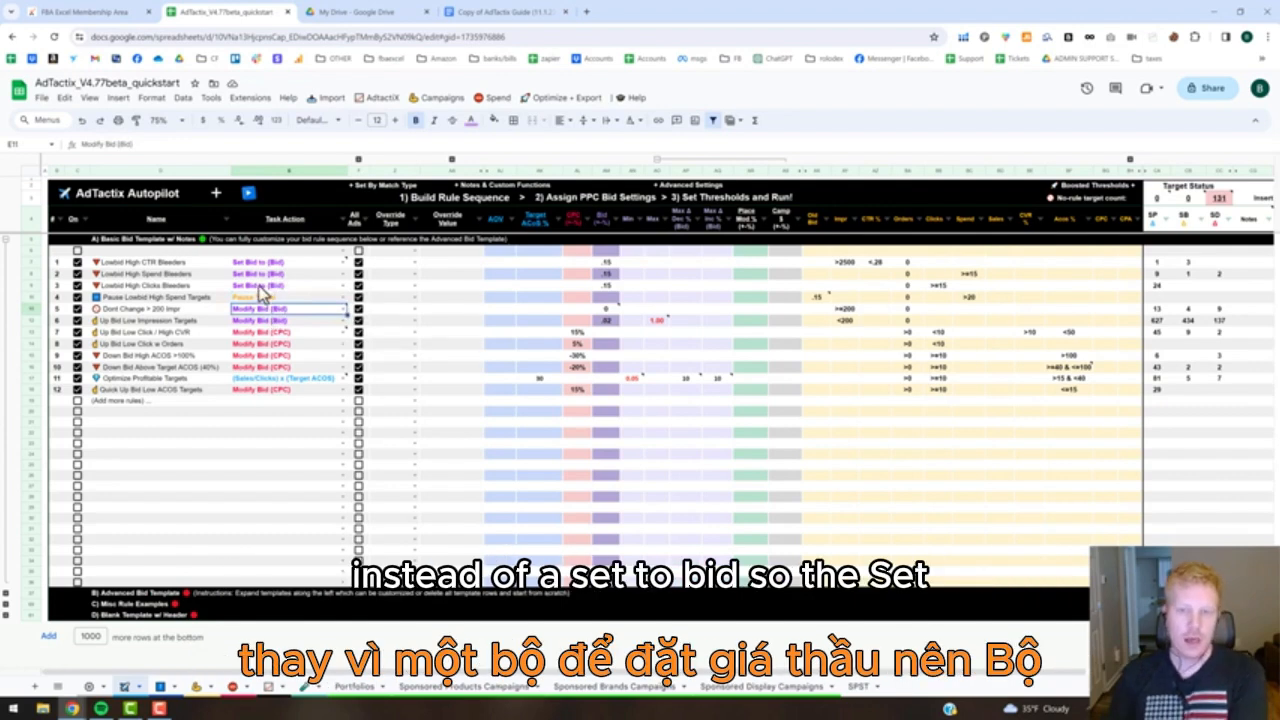
{"action": "left_click", "coordinate": [613, 285]}
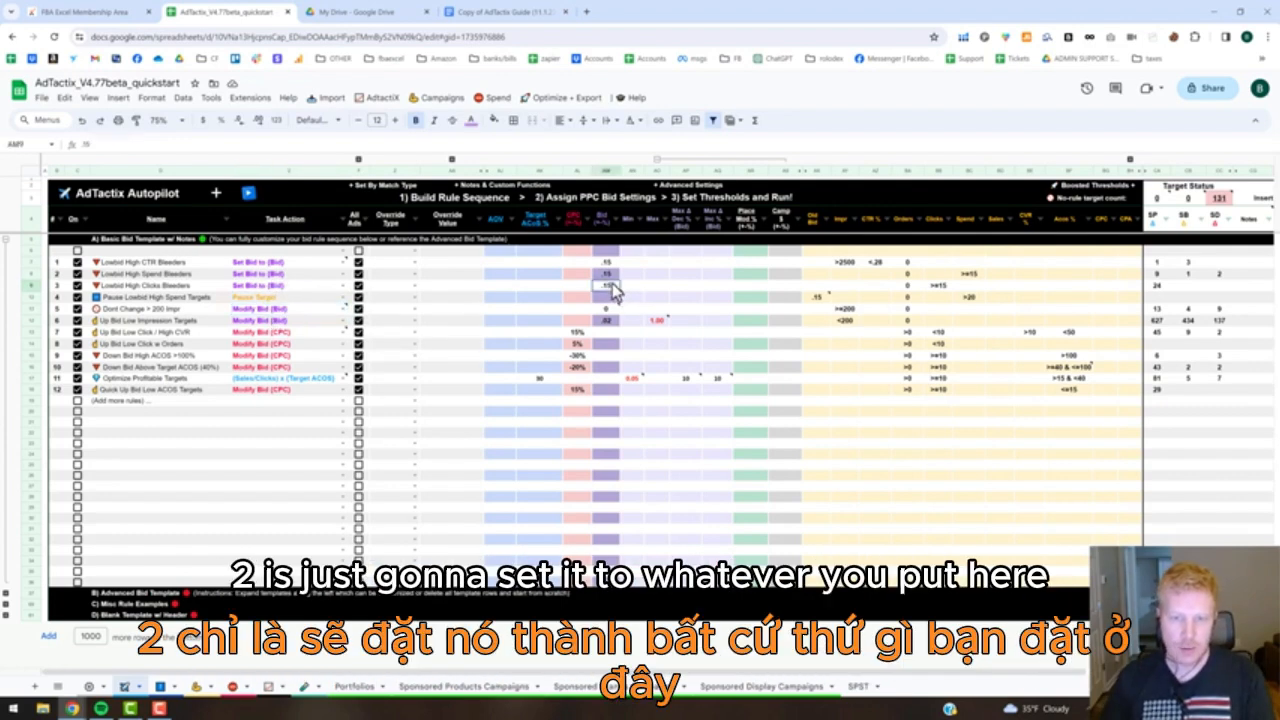
{"action": "left_click", "coordinate": [266, 311]}
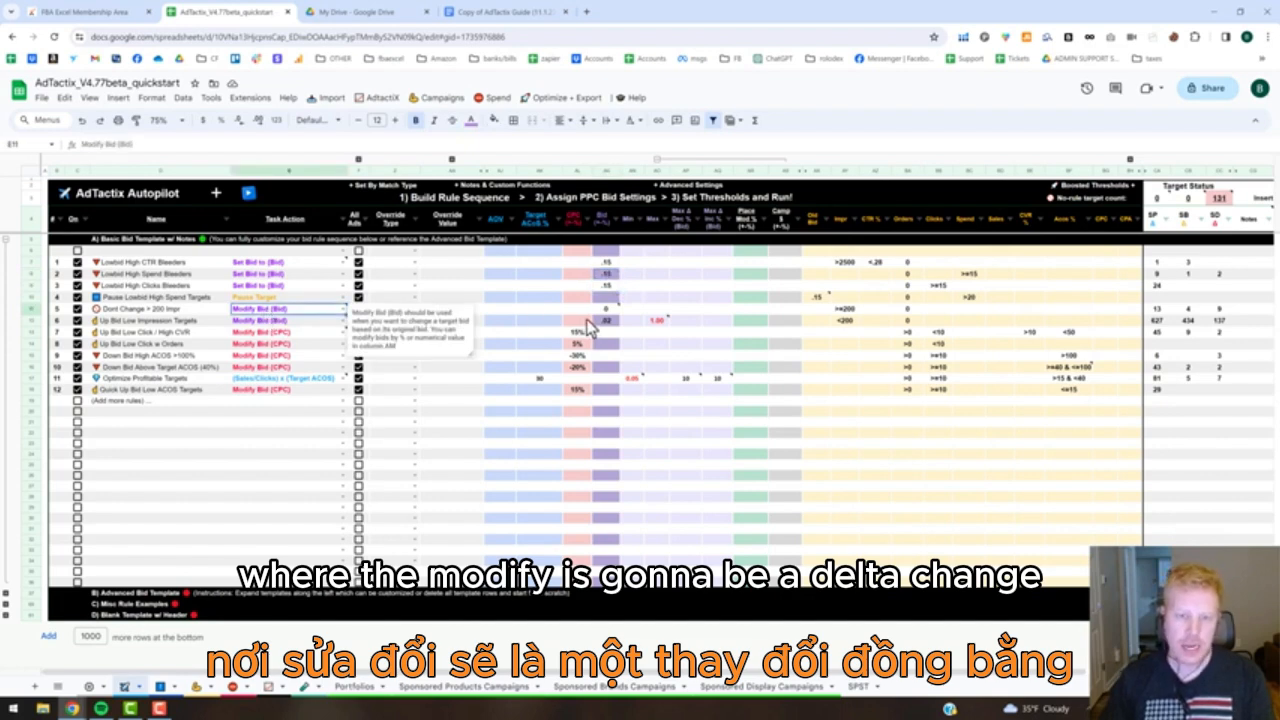
{"action": "mouse_move", "coordinate": [275, 317]}
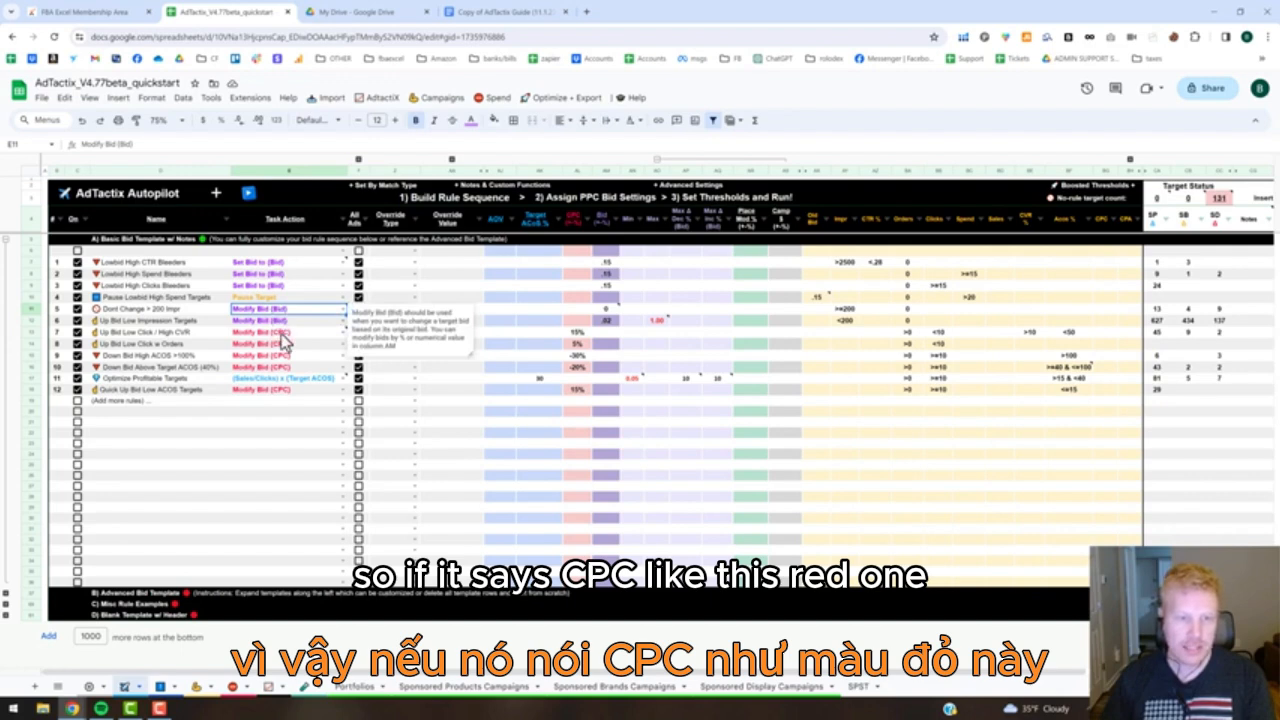
{"action": "mouse_move", "coordinate": [284, 341]}
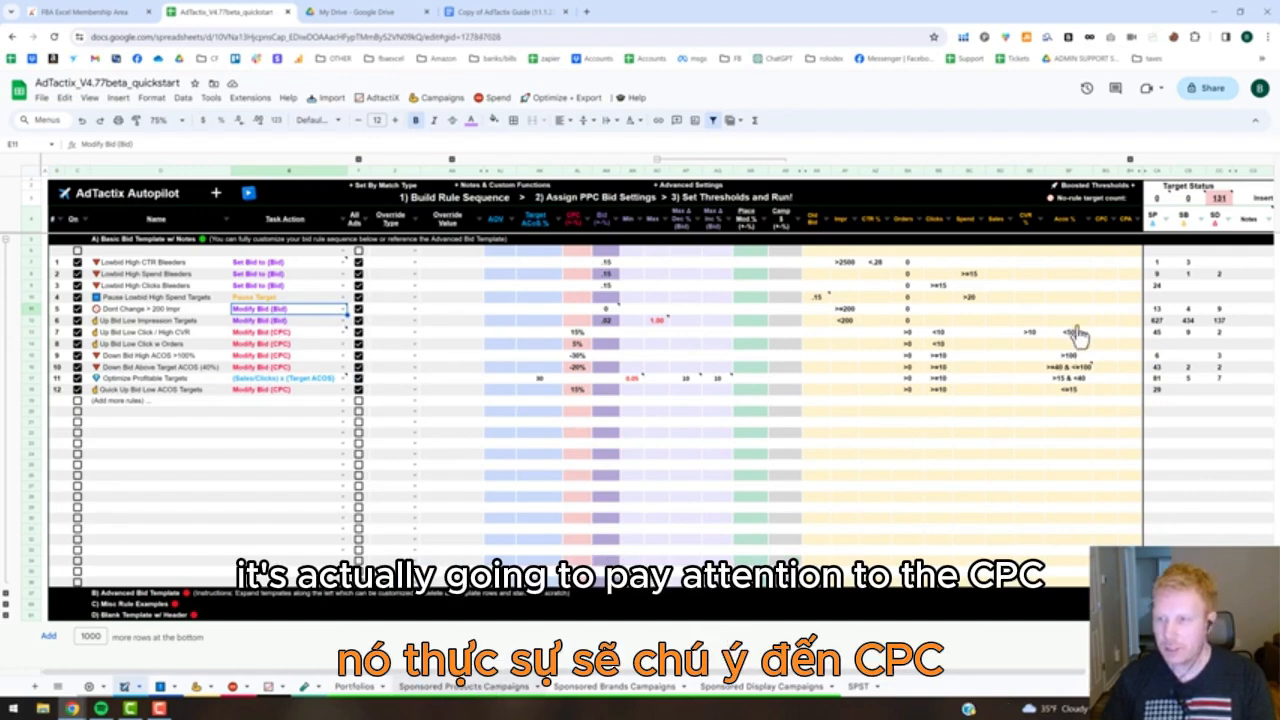
In the Sponsored Products Campaigns sheet, locate the CPC, Bid and New Bid columns that the Autopilot rules use.
{"action": "left_click", "coordinate": [1150, 226]}
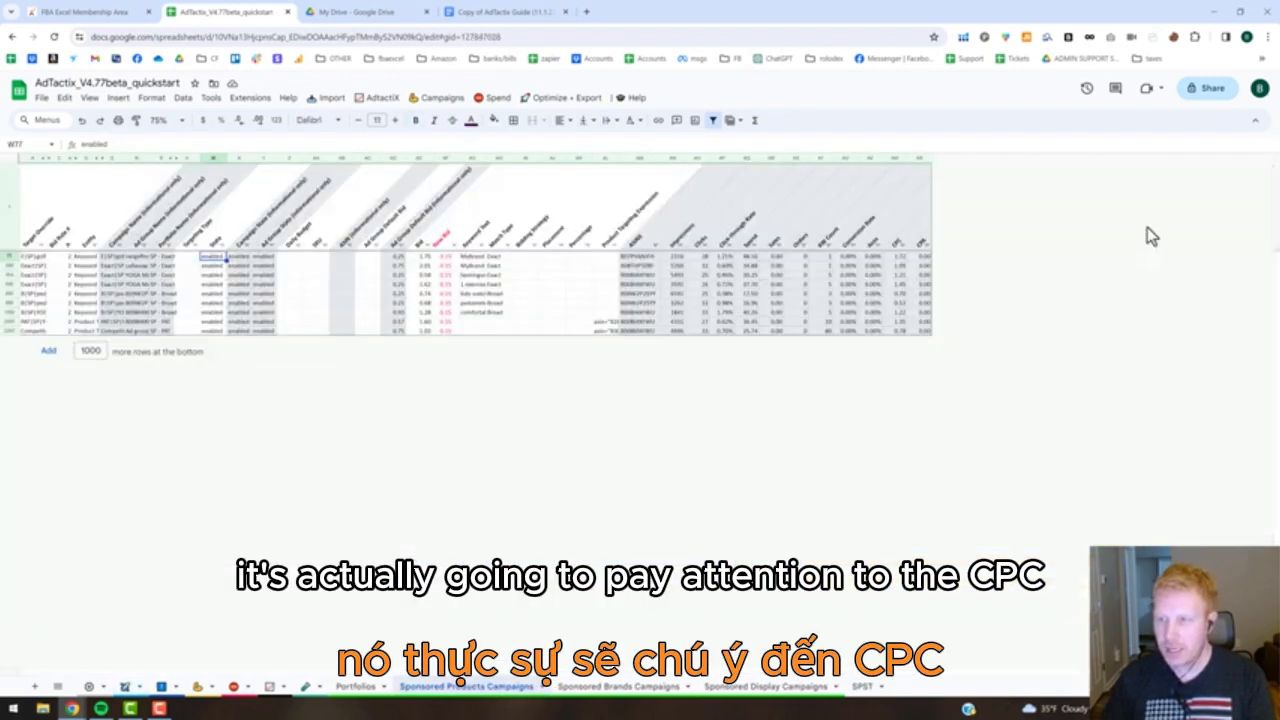
{"action": "left_click", "coordinate": [895, 159]}
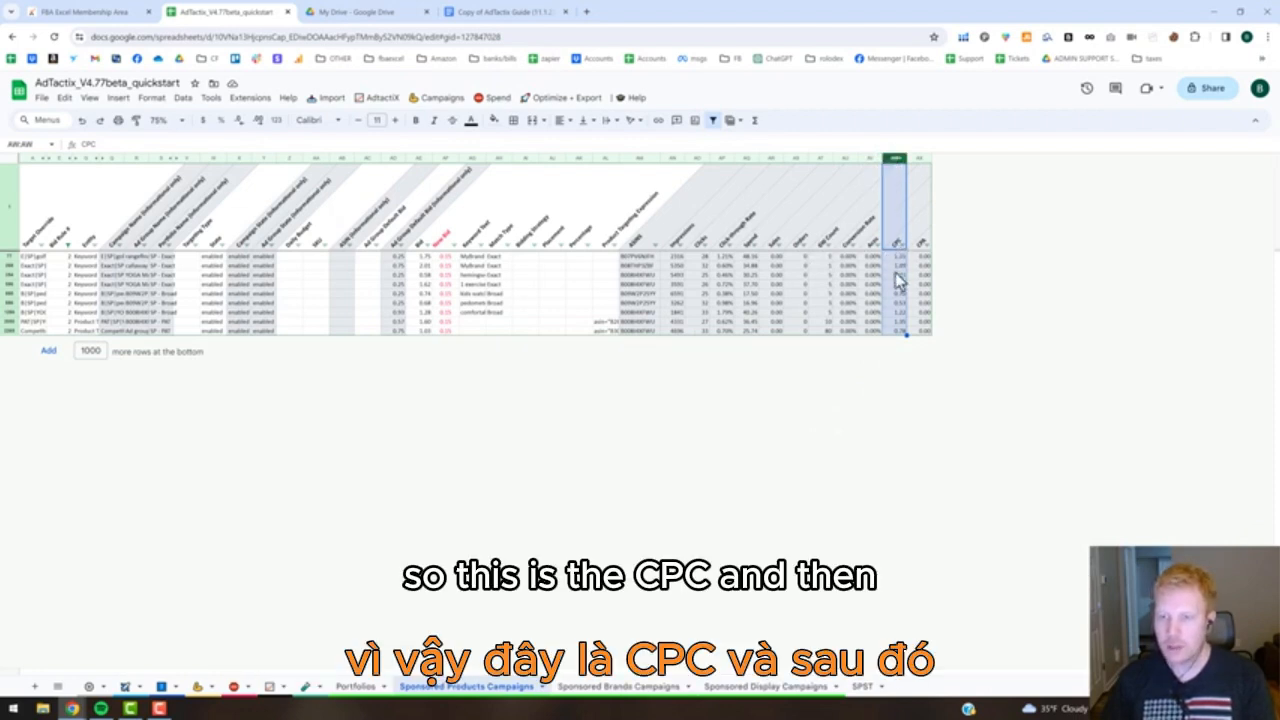
{"action": "left_click", "coordinate": [418, 159]}
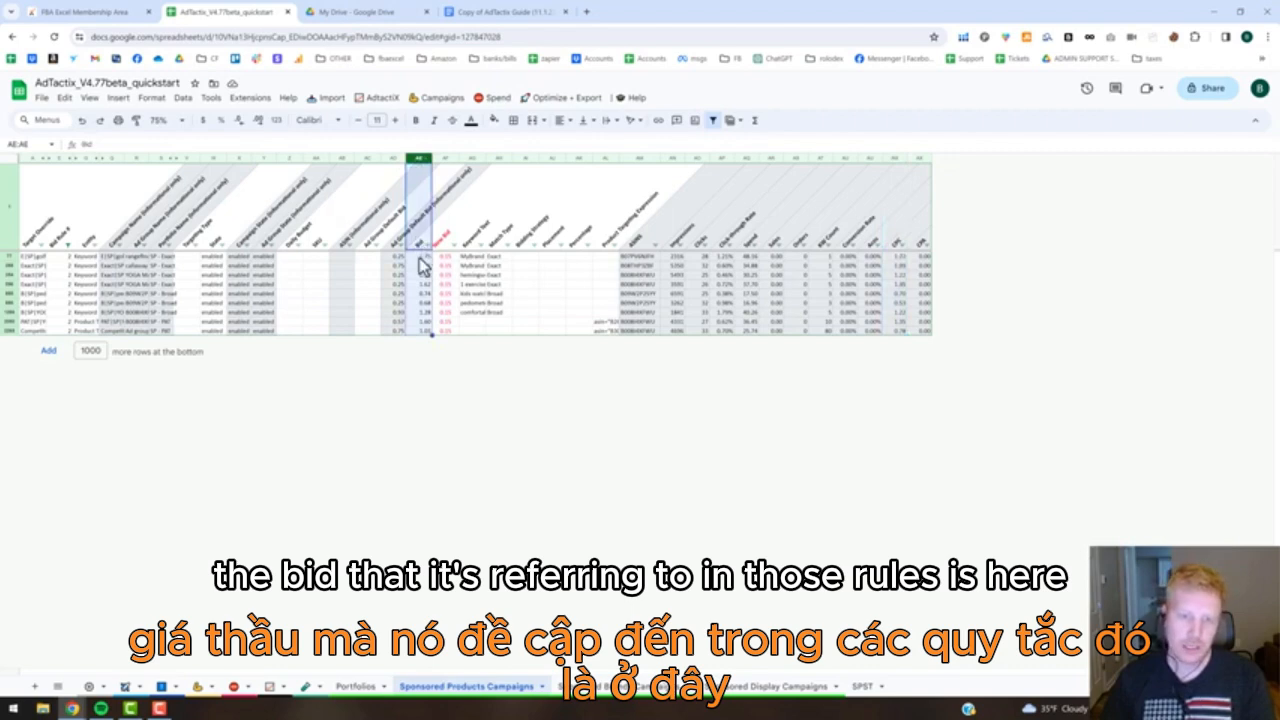
{"action": "left_click", "coordinate": [446, 160]}
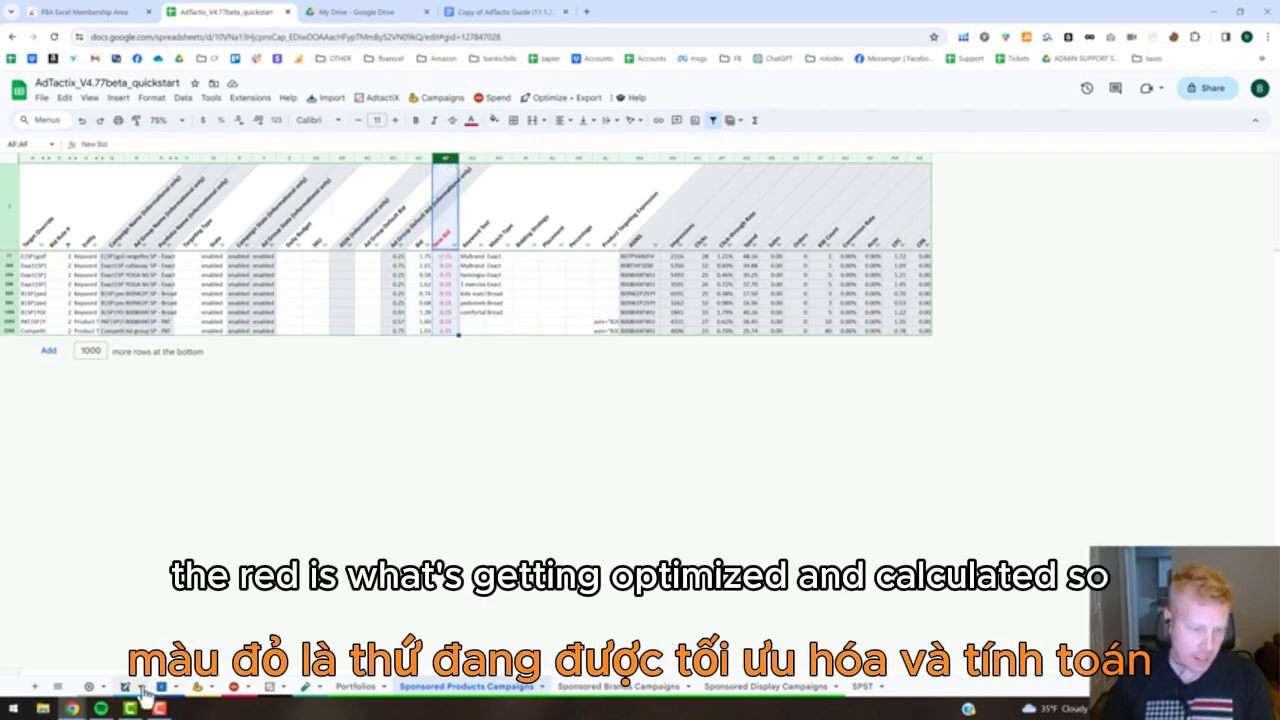
Back in the Autopilot sheet, review the Dont Change > 200 Impr rule's bid modification, its notes, and the orders and impressions thresholds.
{"action": "left_click", "coordinate": [159, 686]}
{"action": "left_click", "coordinate": [607, 311]}
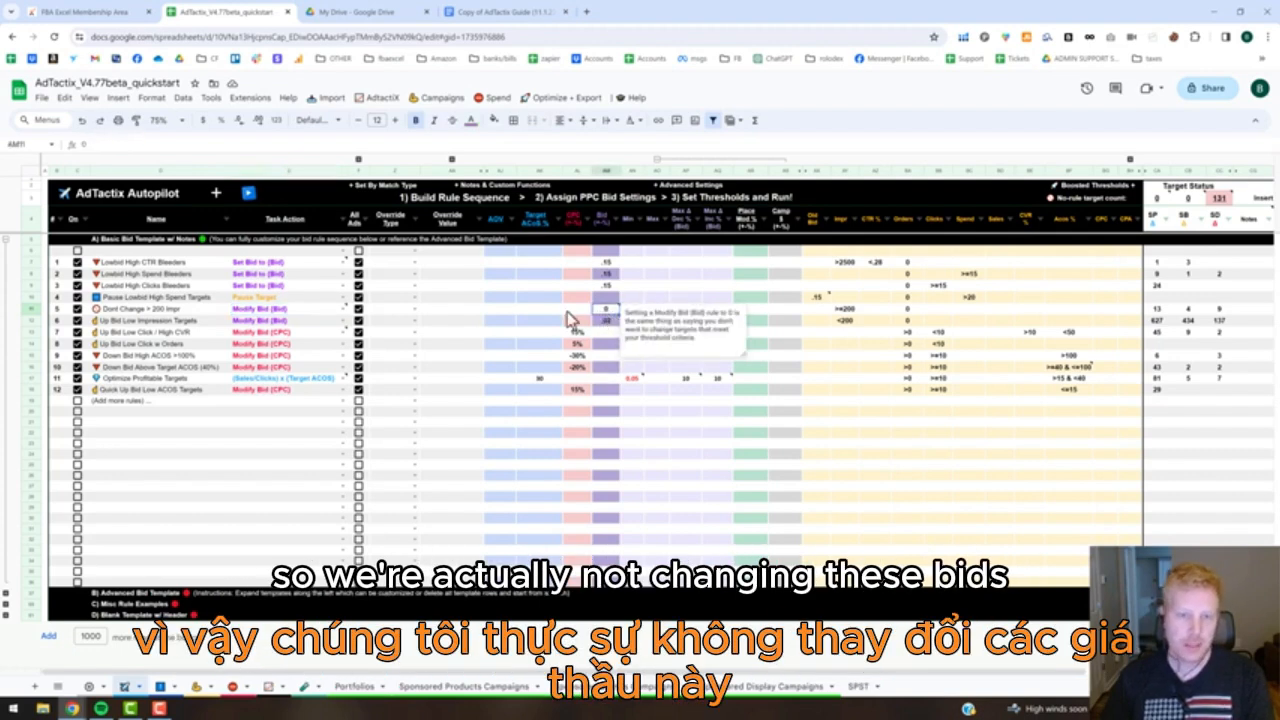
{"action": "left_click", "coordinate": [170, 311]}
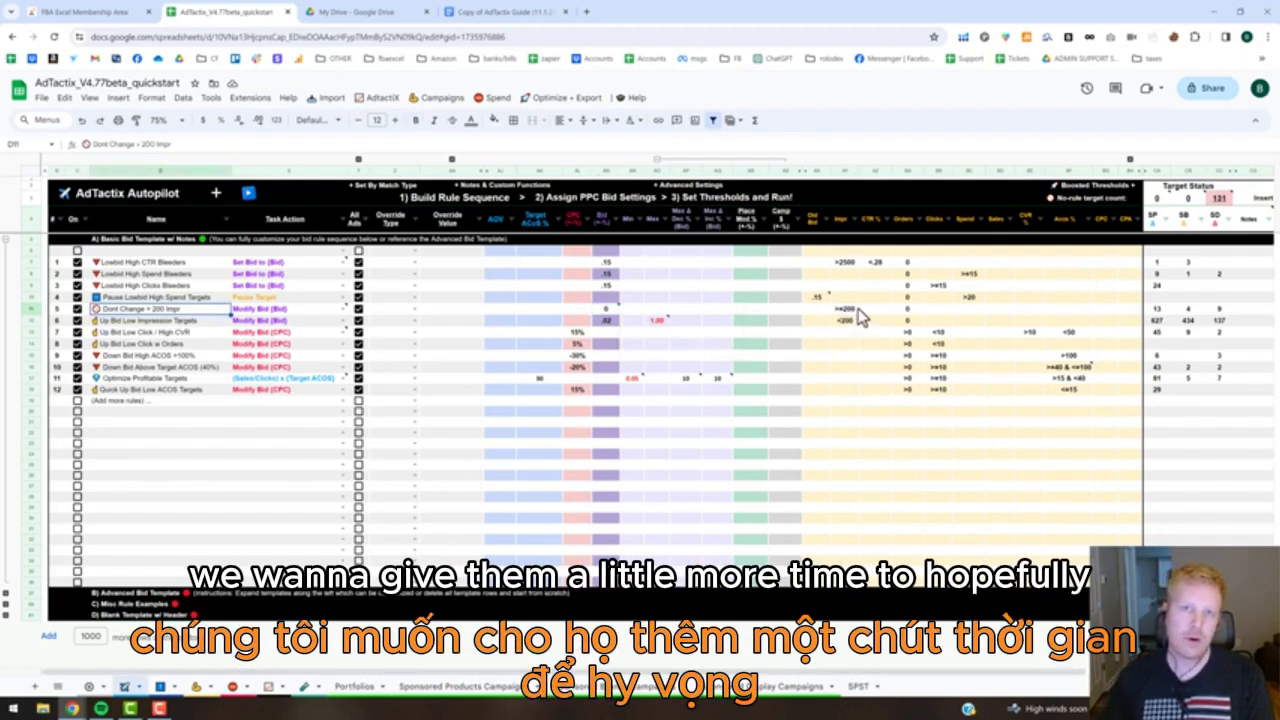
{"action": "left_click", "coordinate": [908, 310]}
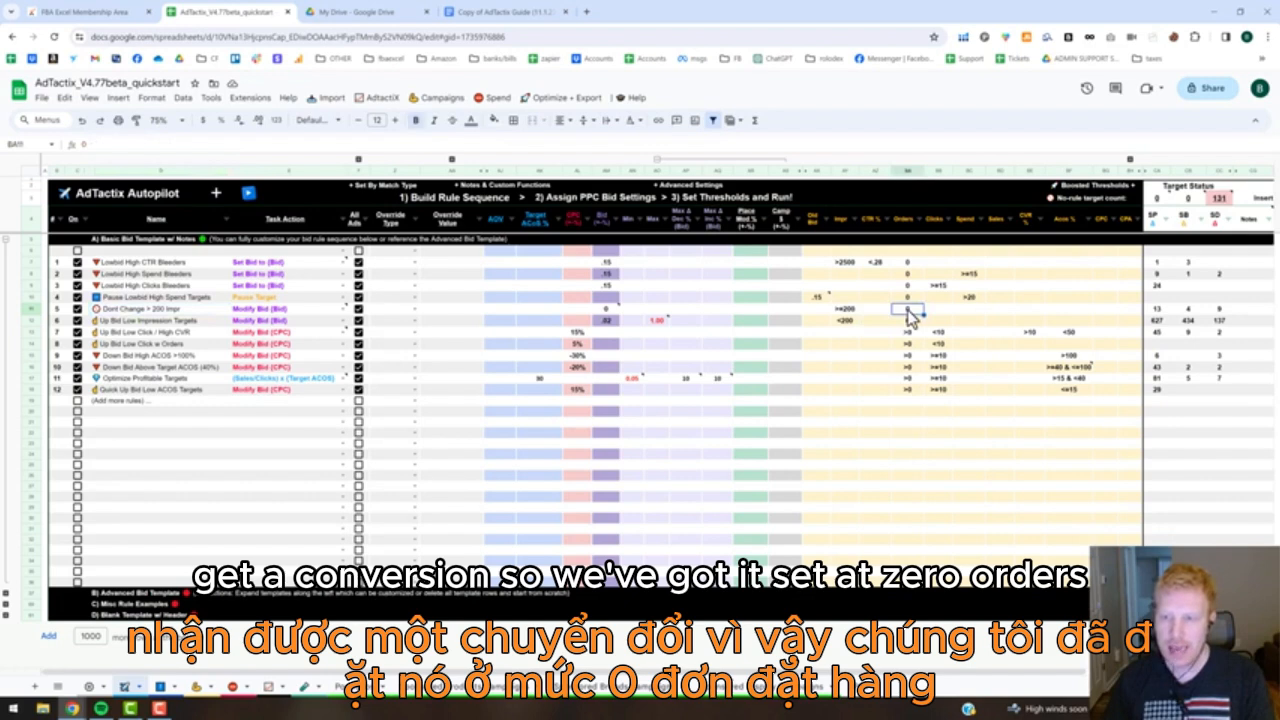
{"action": "left_click", "coordinate": [845, 310]}
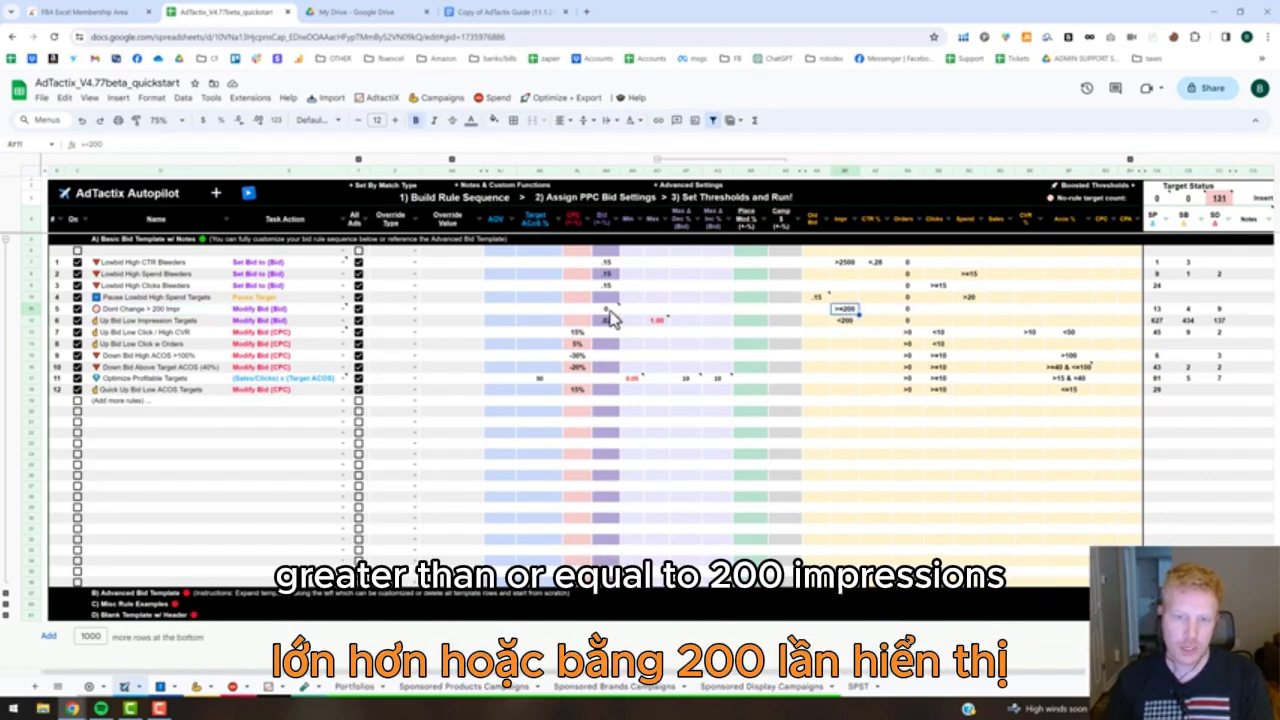
{"action": "mouse_move", "coordinate": [260, 318]}
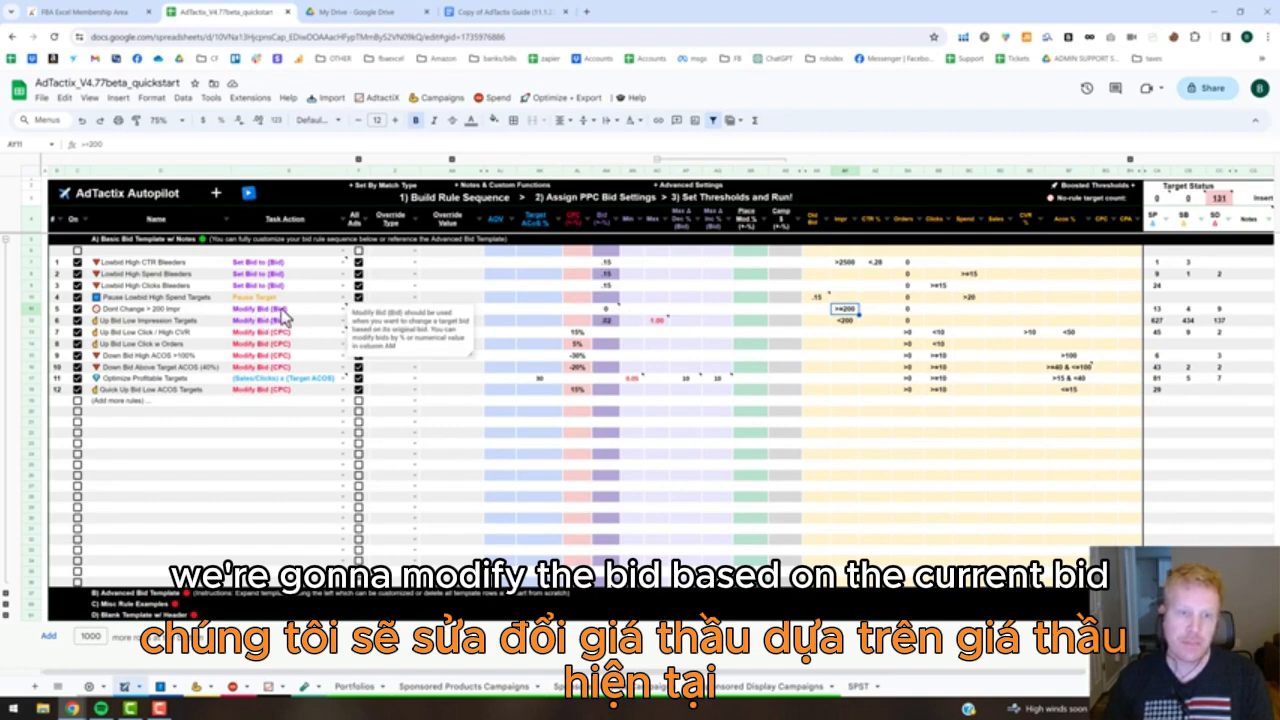
{"action": "left_click", "coordinate": [605, 310]}
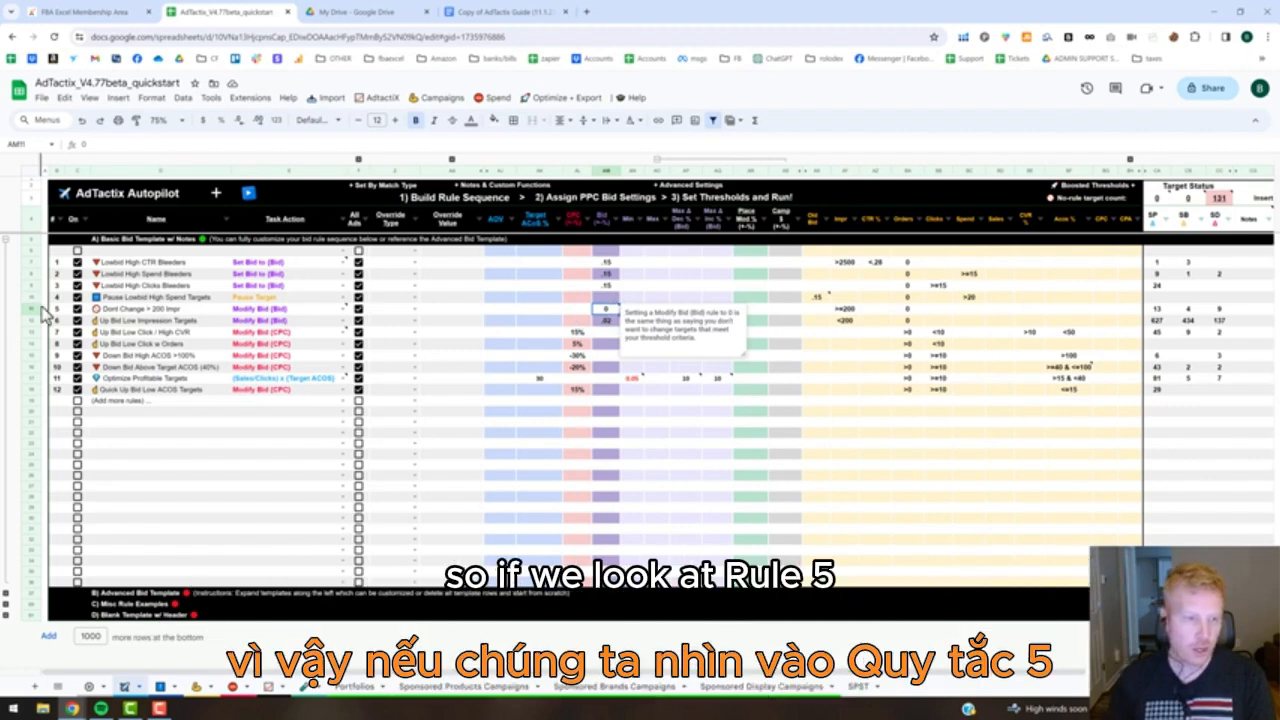
Filter the Sponsored Products Campaigns sheet to bid rule 5 and compare the old bids with the new bids.
{"action": "left_click", "coordinate": [433, 690]}
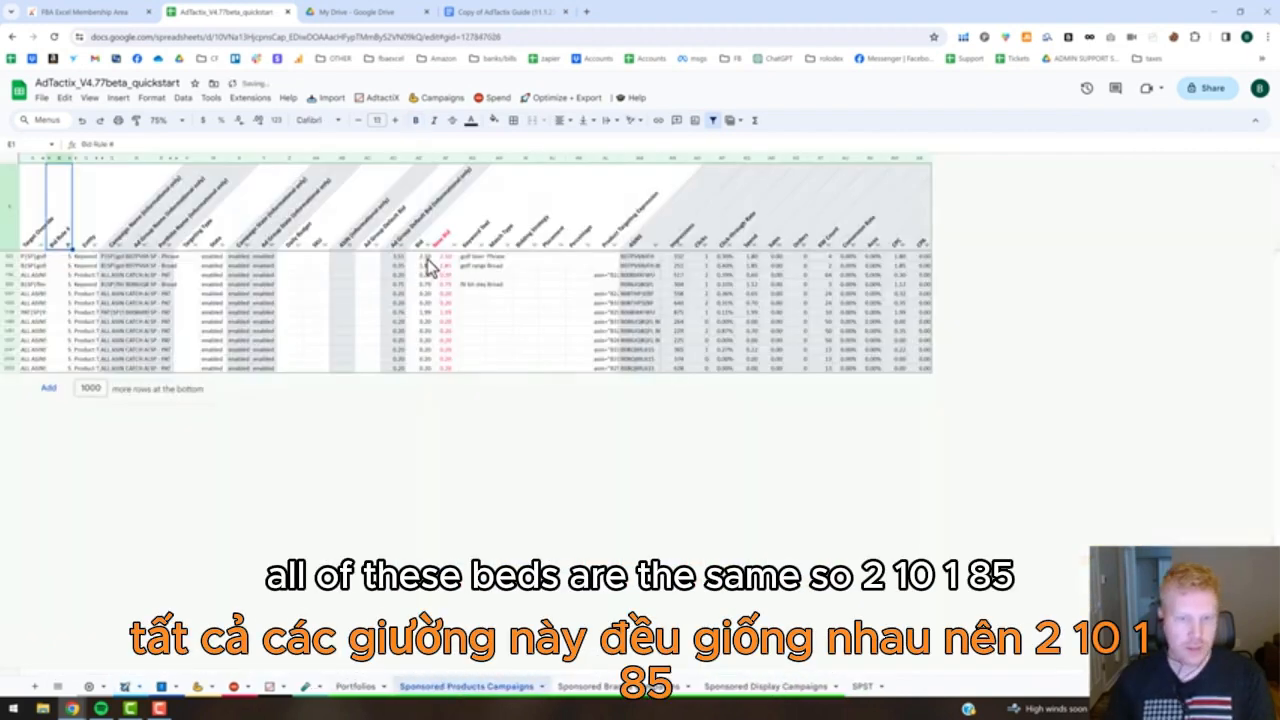
{"action": "left_click", "coordinate": [431, 267]}
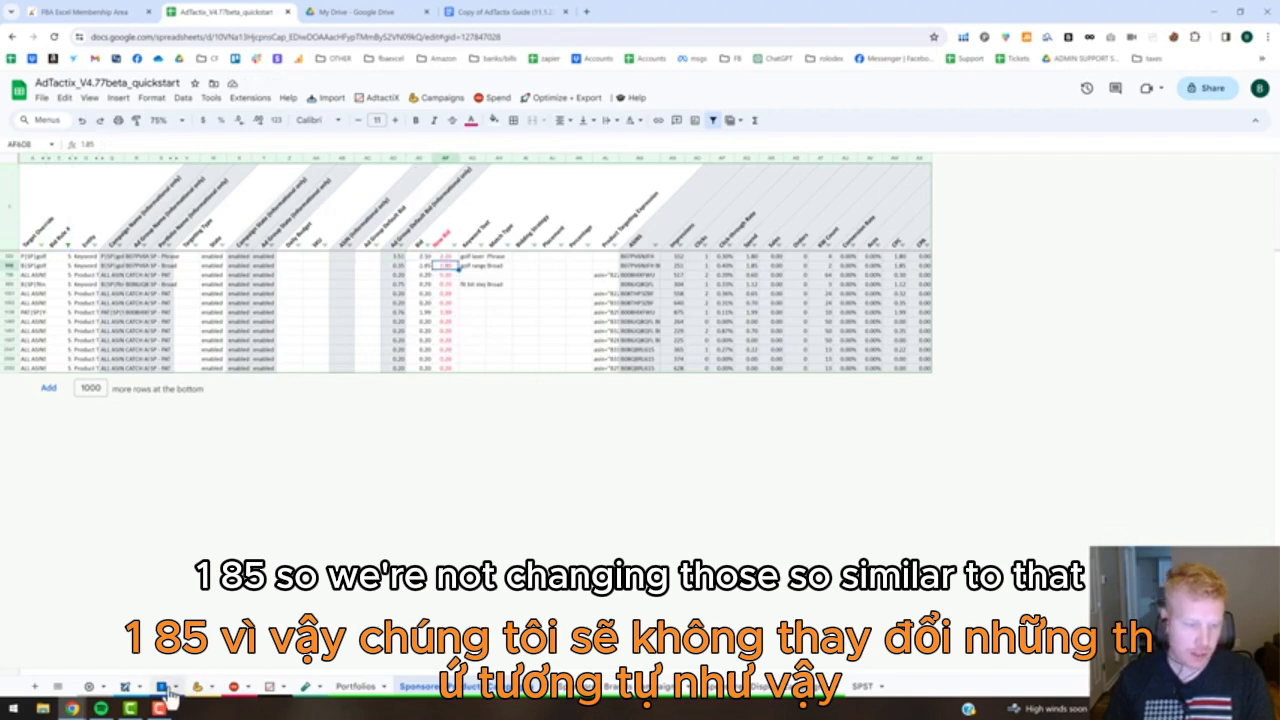
Return to the Autopilot sheet and check the task action, bid increment and maximum bid of the Up Bid Low Impression Targets rule.
{"action": "left_click", "coordinate": [126, 687]}
{"action": "left_click", "coordinate": [291, 321]}
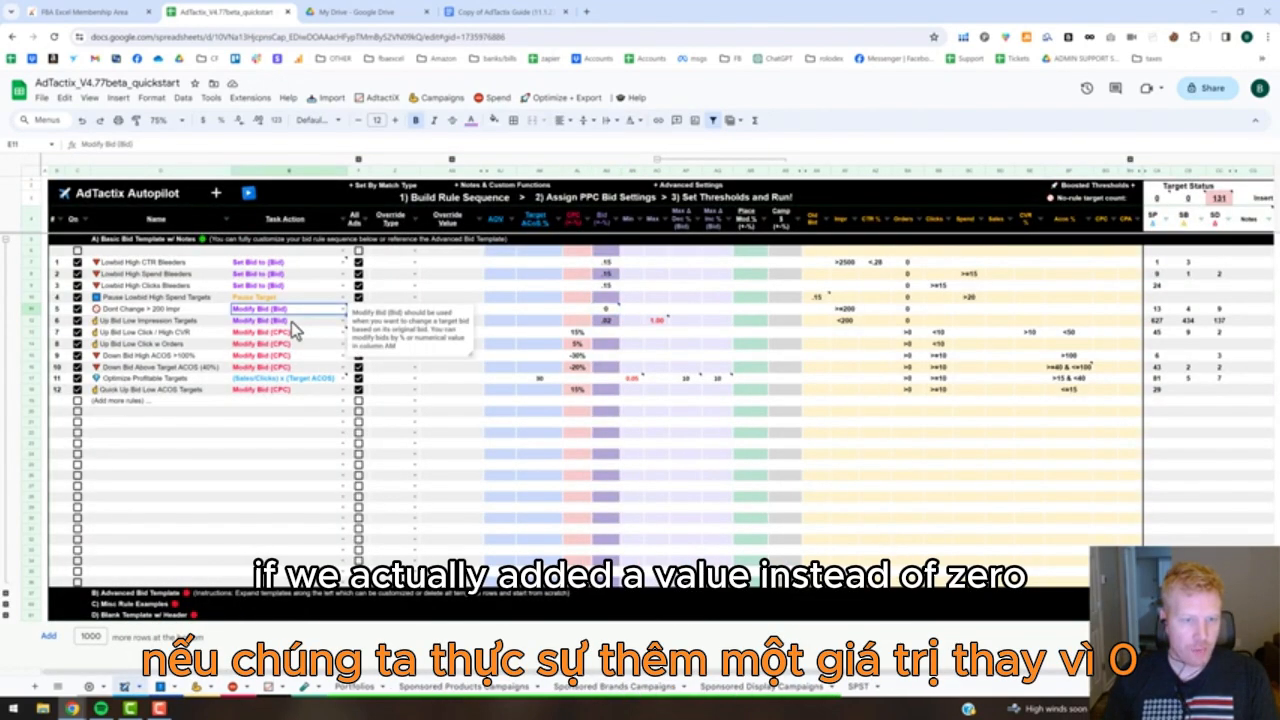
{"action": "left_click", "coordinate": [611, 323]}
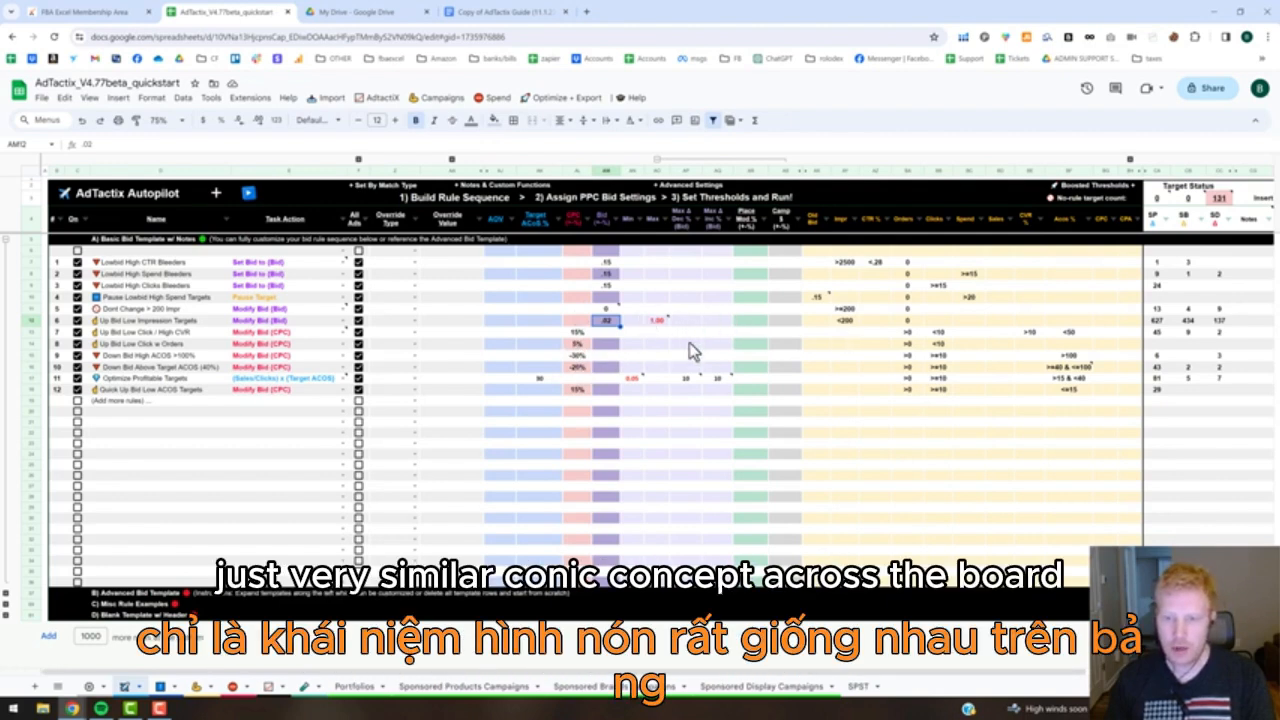
{"action": "left_click", "coordinate": [656, 321]}
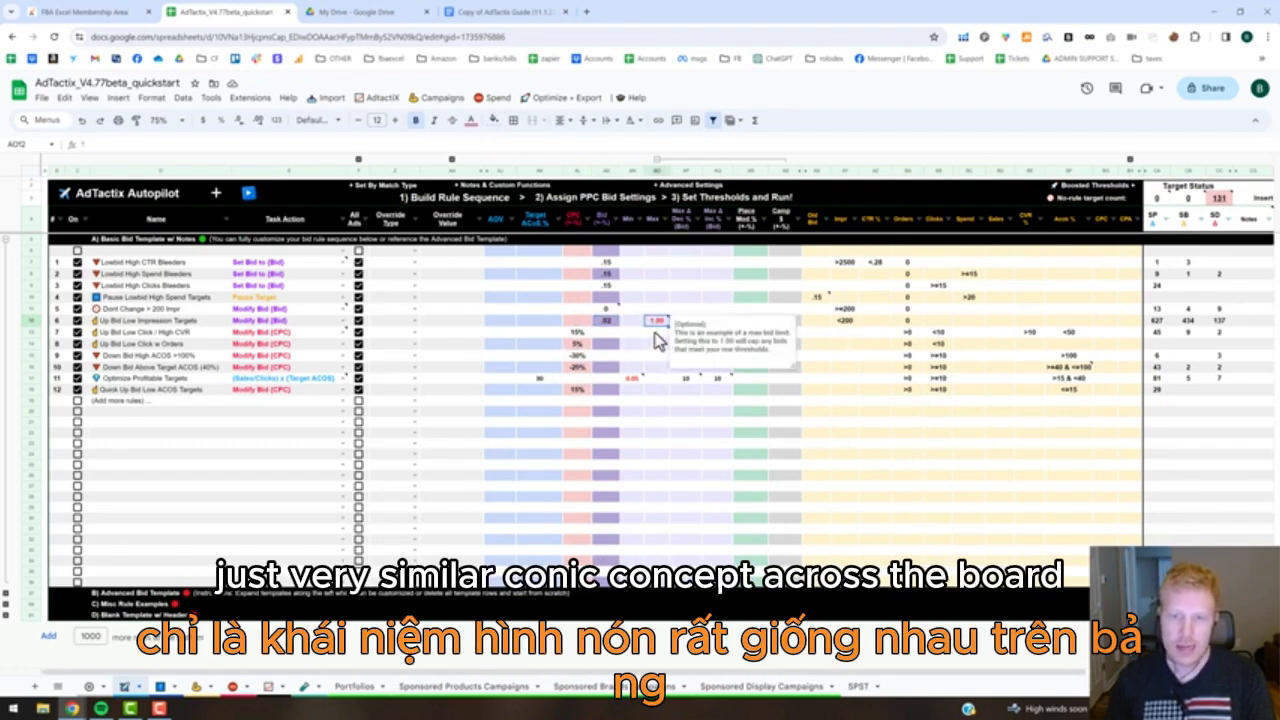
Collapse the Advanced Settings columns of the Autopilot sheet and expand them again.
{"action": "left_click", "coordinate": [657, 159]}
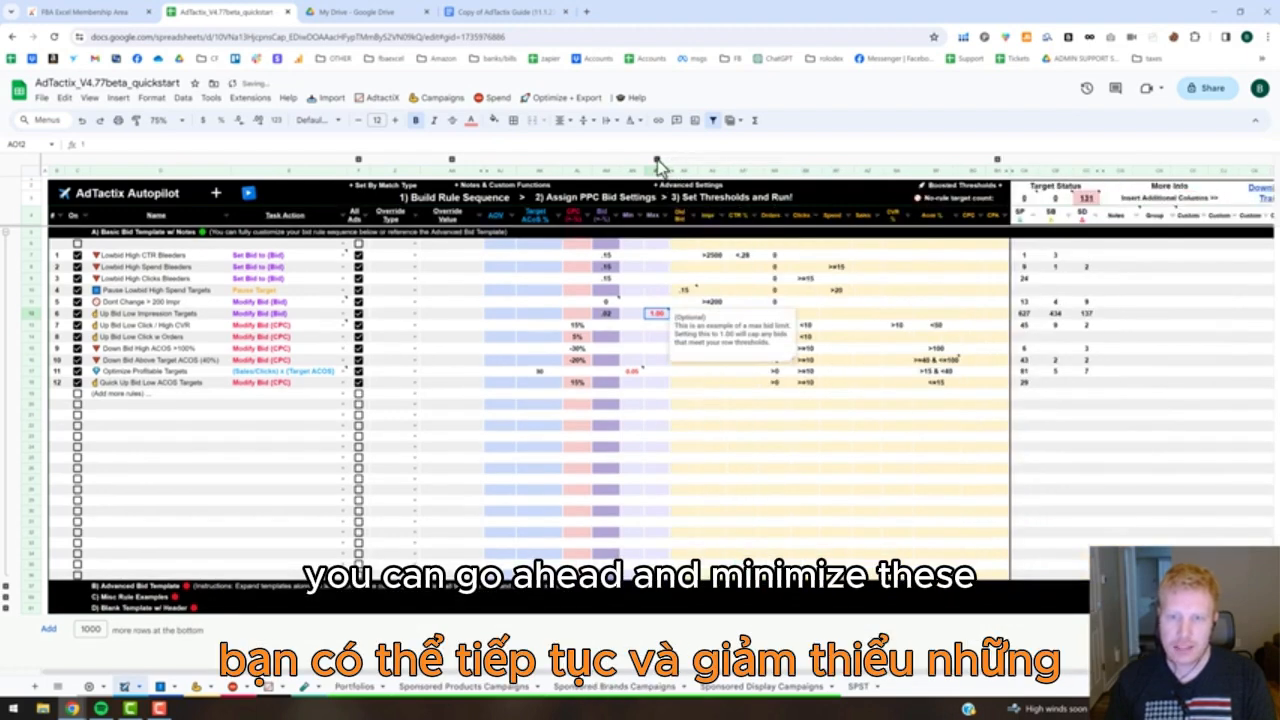
{"action": "left_click", "coordinate": [657, 160]}
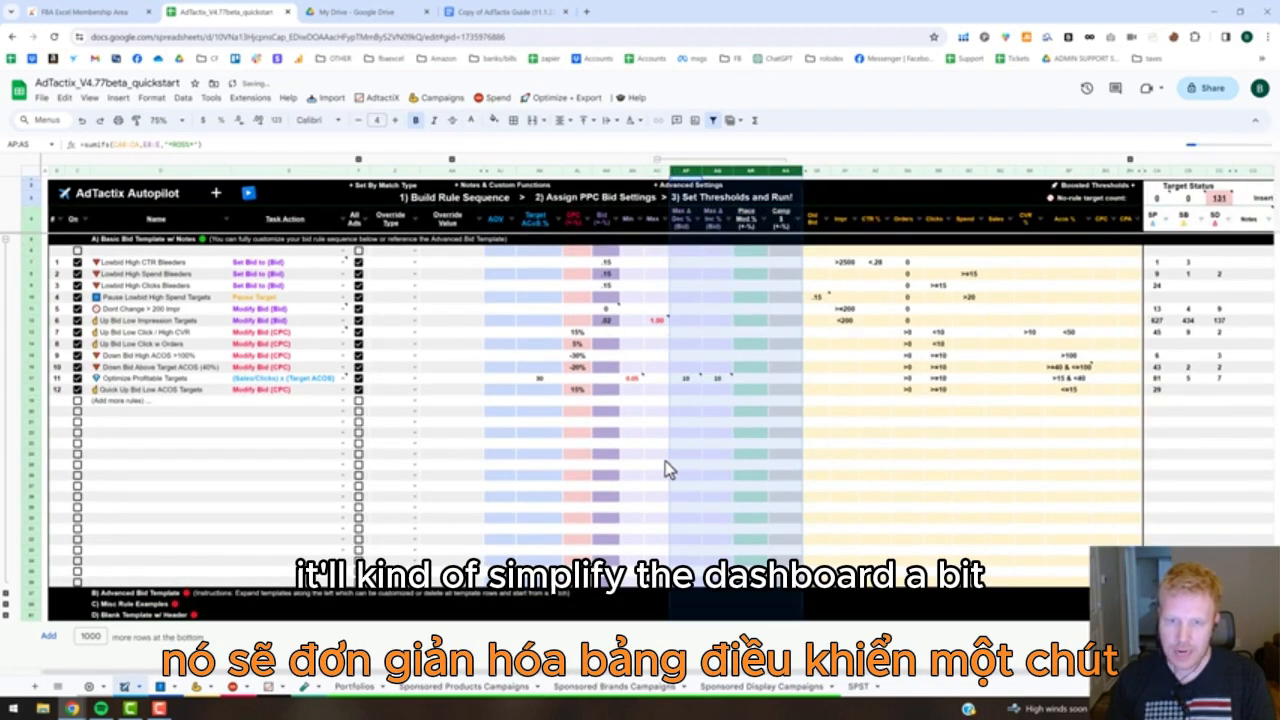
{"action": "left_click", "coordinate": [665, 457]}
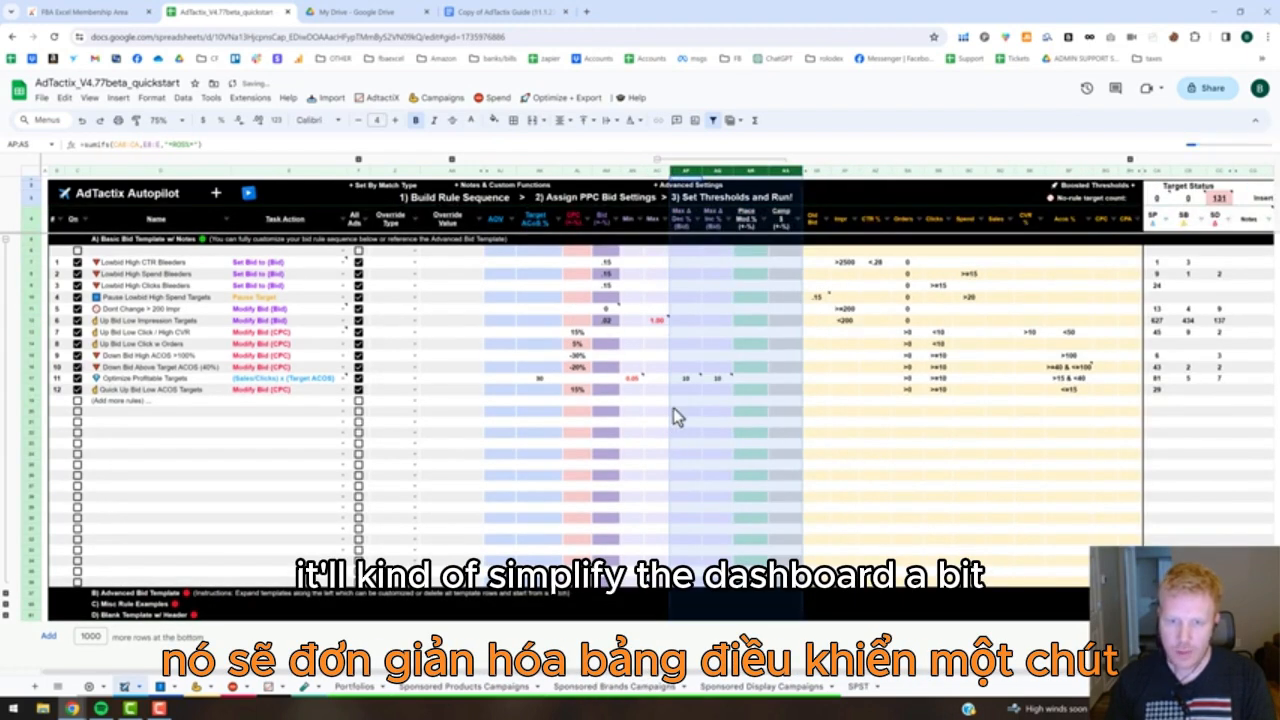
Check the Min and Max bid limit cells of the Up Bid Low Impression Targets rule.
{"action": "left_click", "coordinate": [631, 320]}
{"action": "left_click", "coordinate": [658, 322]}
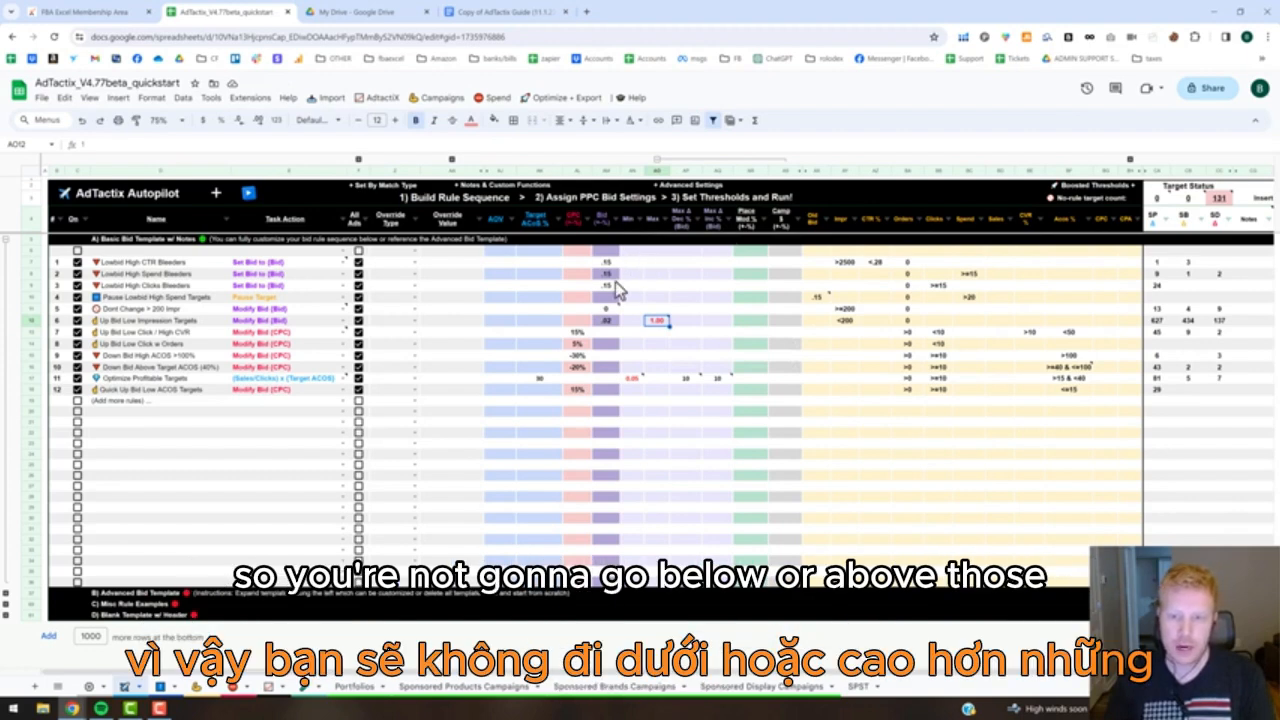
Check the maximum bid decrease percentage cells of the Up Bid Low Impression, Optimize Profitable and Quick Up Bid Low ACOS Targets rules.
{"action": "left_click", "coordinate": [684, 321]}
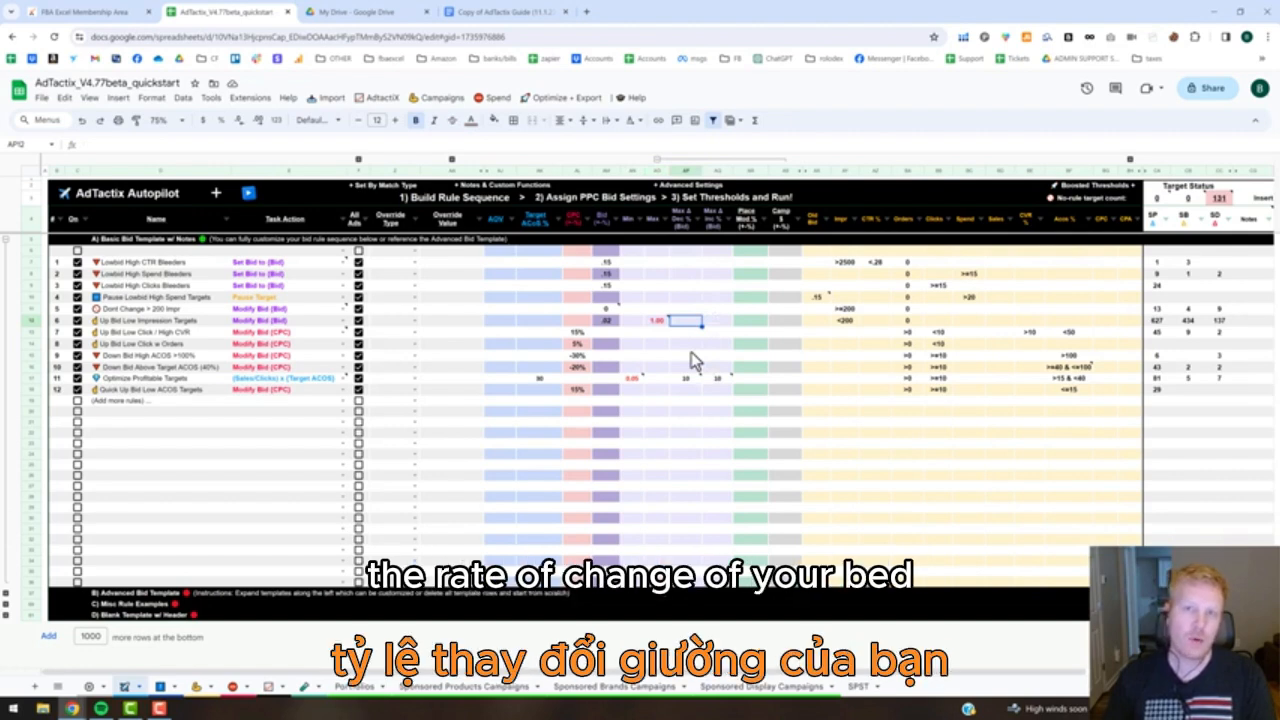
{"action": "mouse_move", "coordinate": [690, 386]}
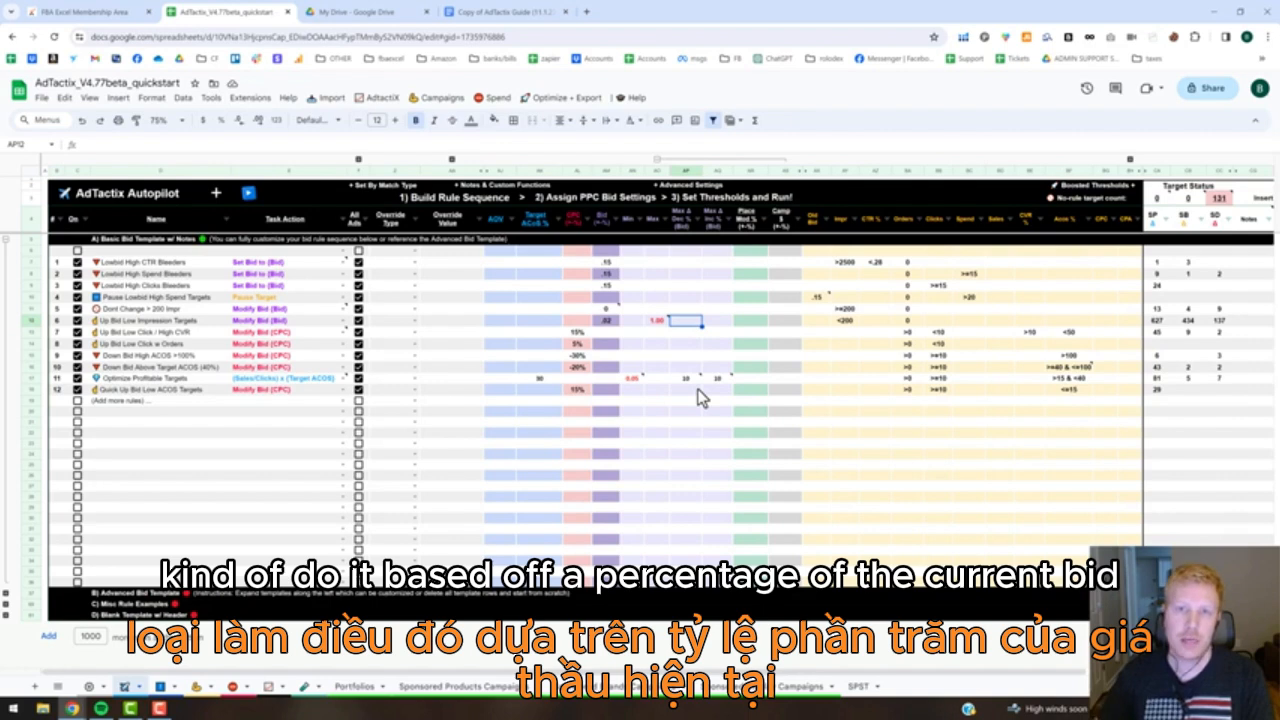
{"action": "left_click", "coordinate": [698, 390]}
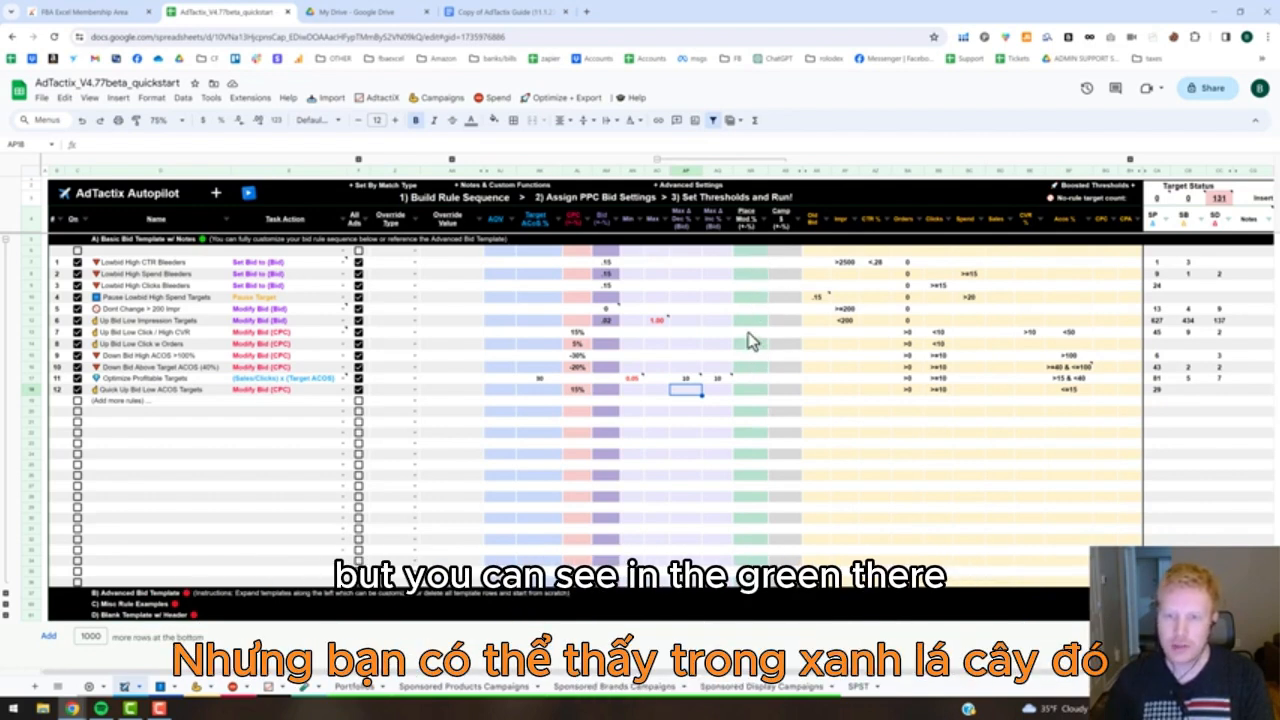
Read the header notes of the placement modifier and campaign budget columns in the Advanced Settings.
{"action": "mouse_move", "coordinate": [748, 234]}
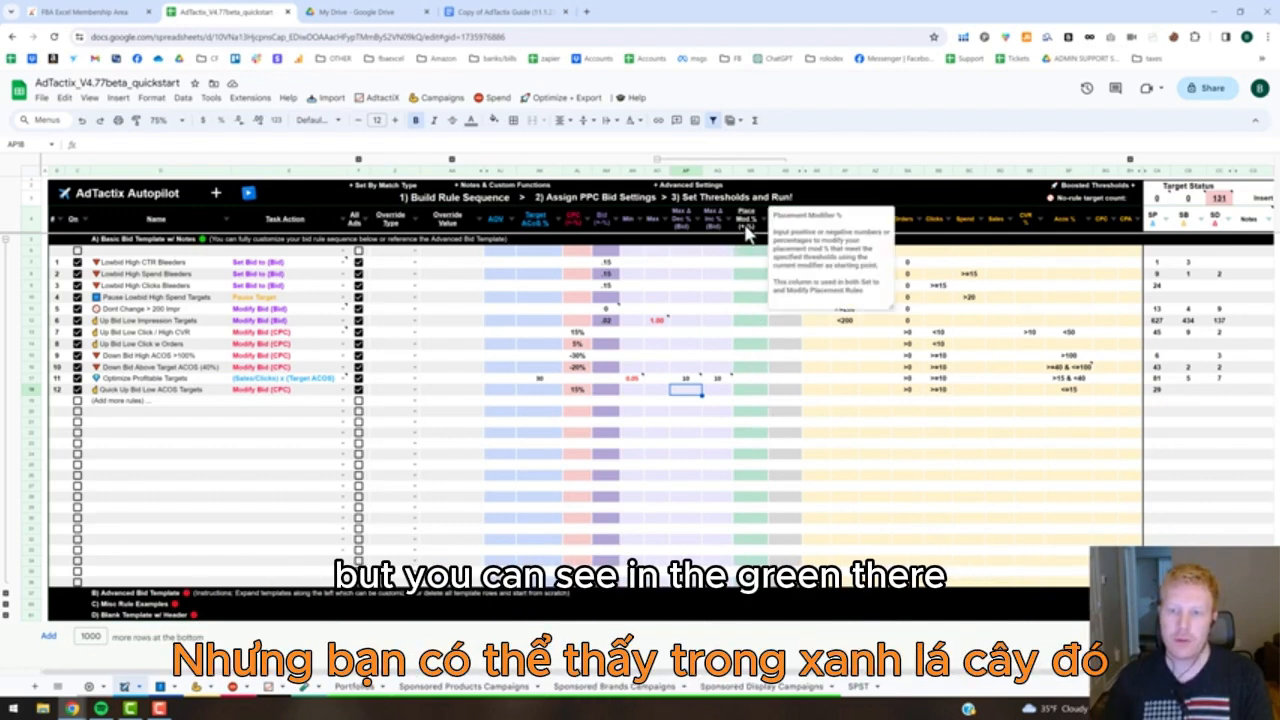
{"action": "left_click", "coordinate": [774, 343]}
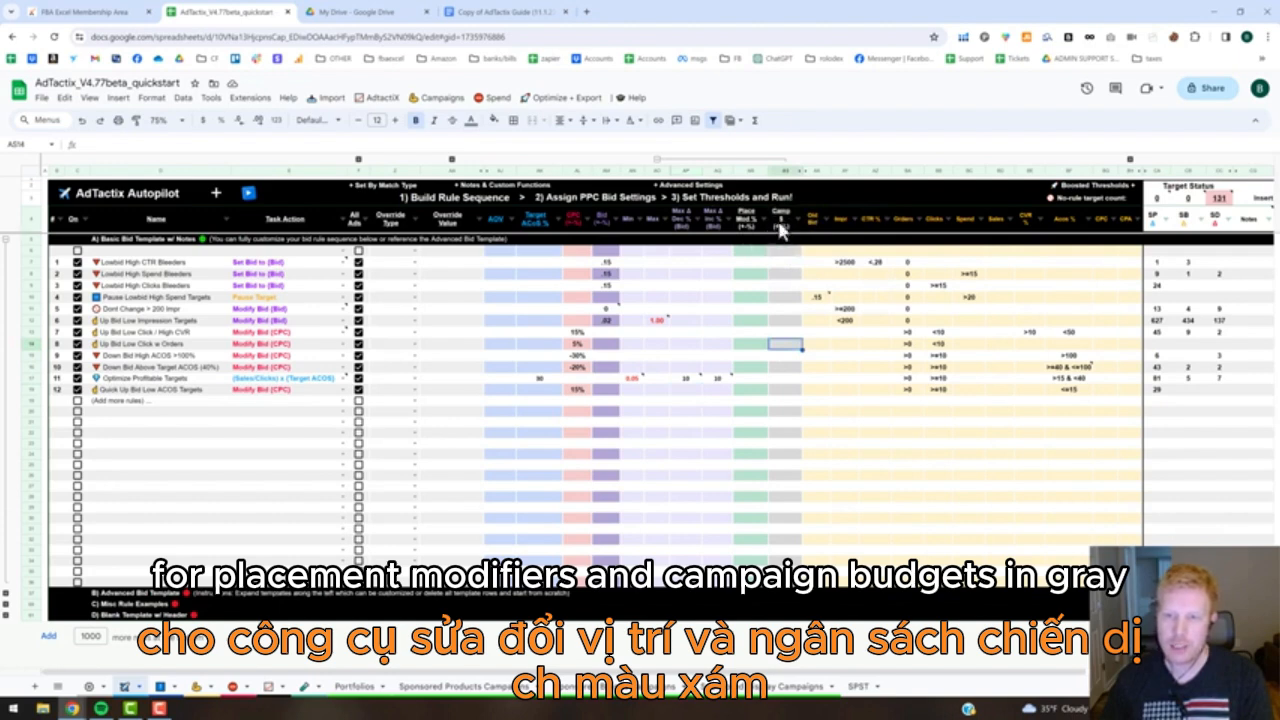
{"action": "mouse_move", "coordinate": [783, 228]}
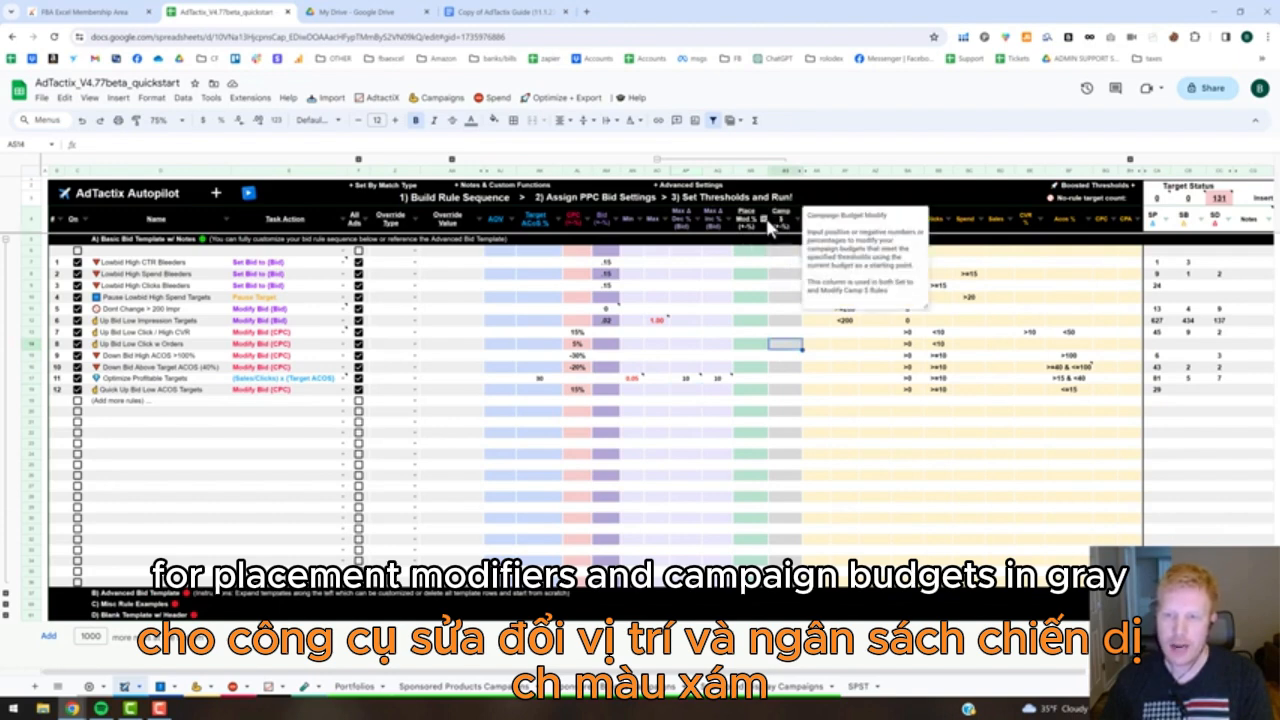
{"action": "left_click", "coordinate": [799, 427]}
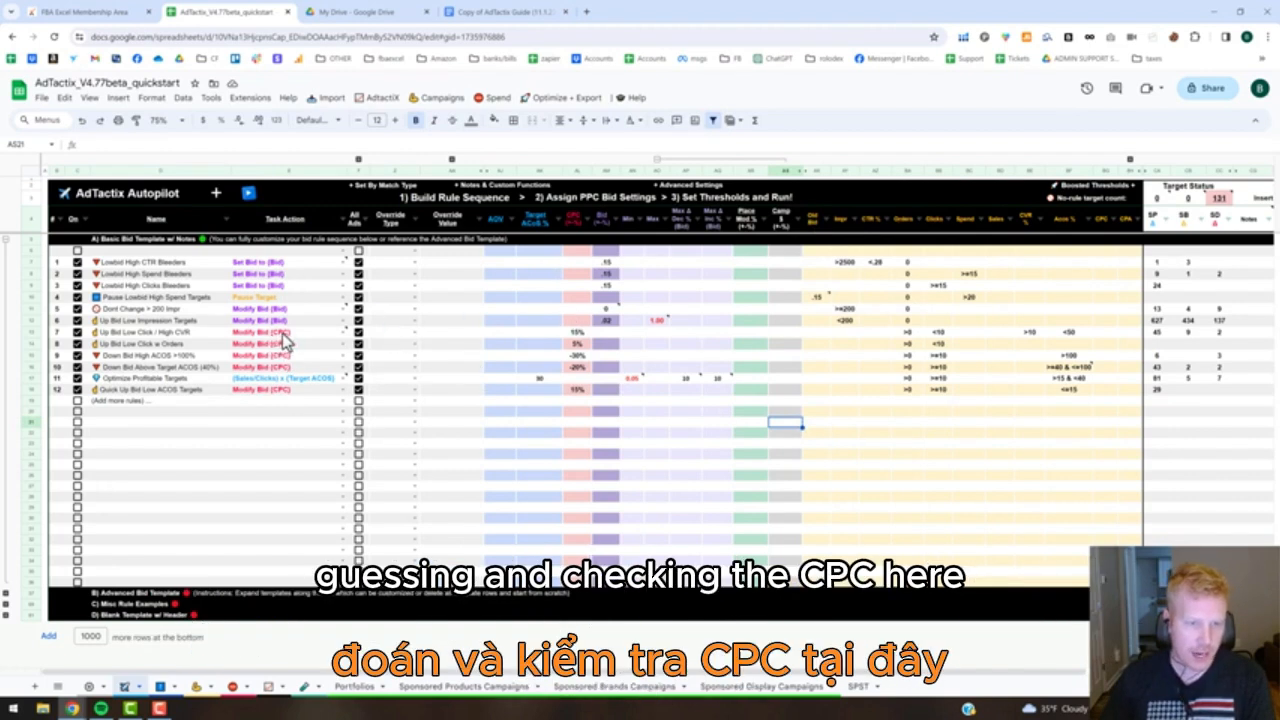
Check rule 7's task action and its Orders, Clicks, CVR and ACOS thresholds, plus the ACOS range of the Down Bid Above Target ACOS rule.
{"action": "left_click", "coordinate": [284, 333]}
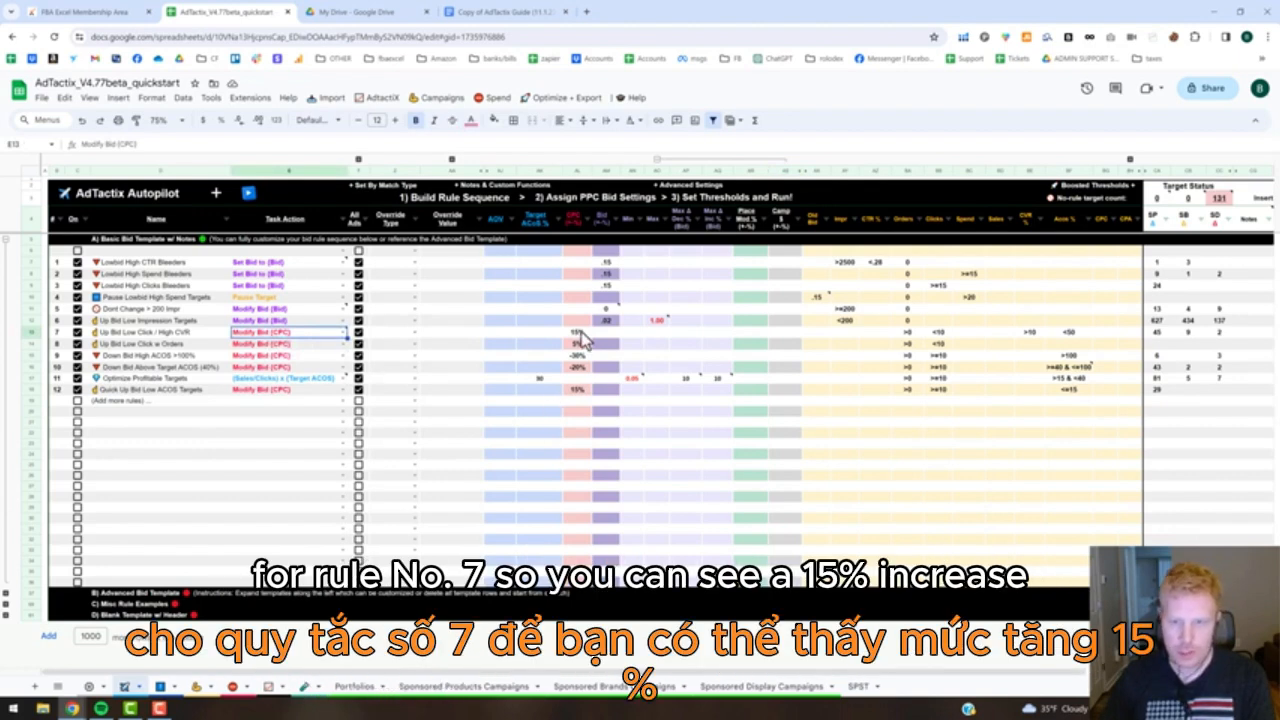
{"action": "left_click", "coordinate": [912, 333]}
{"action": "left_click", "coordinate": [937, 333]}
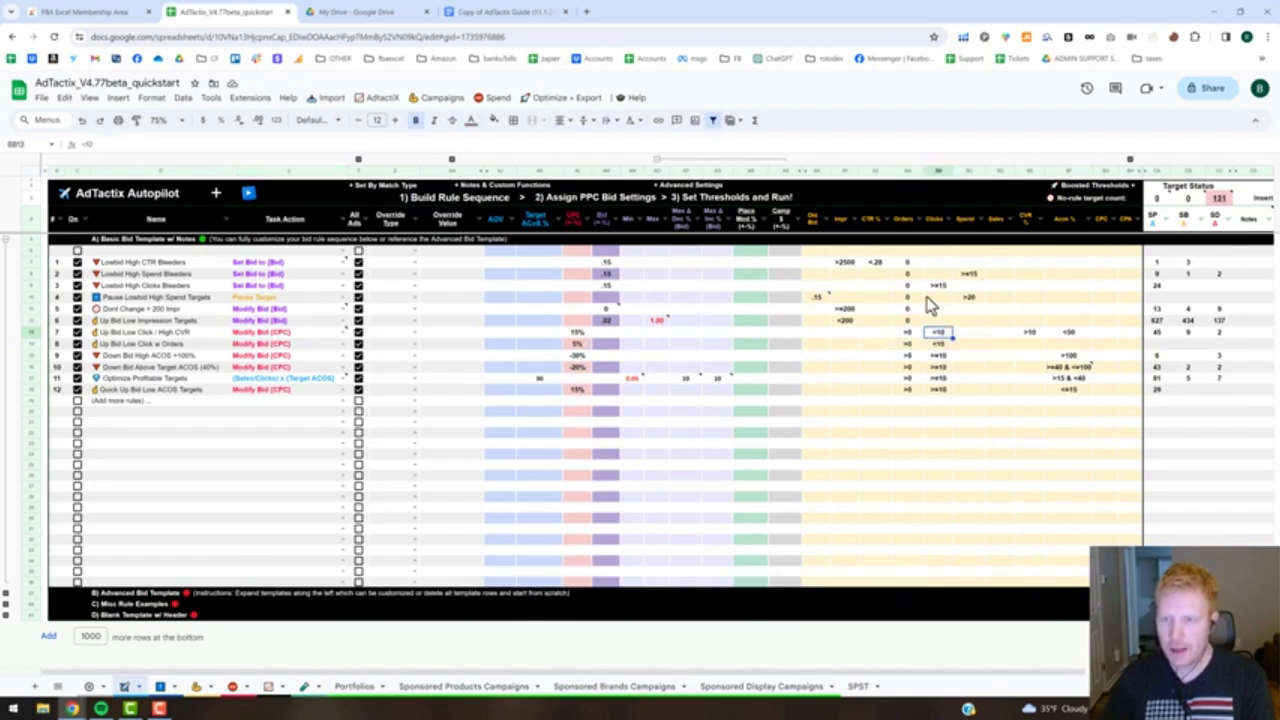
{"action": "left_click", "coordinate": [1035, 333]}
{"action": "left_click", "coordinate": [1068, 334]}
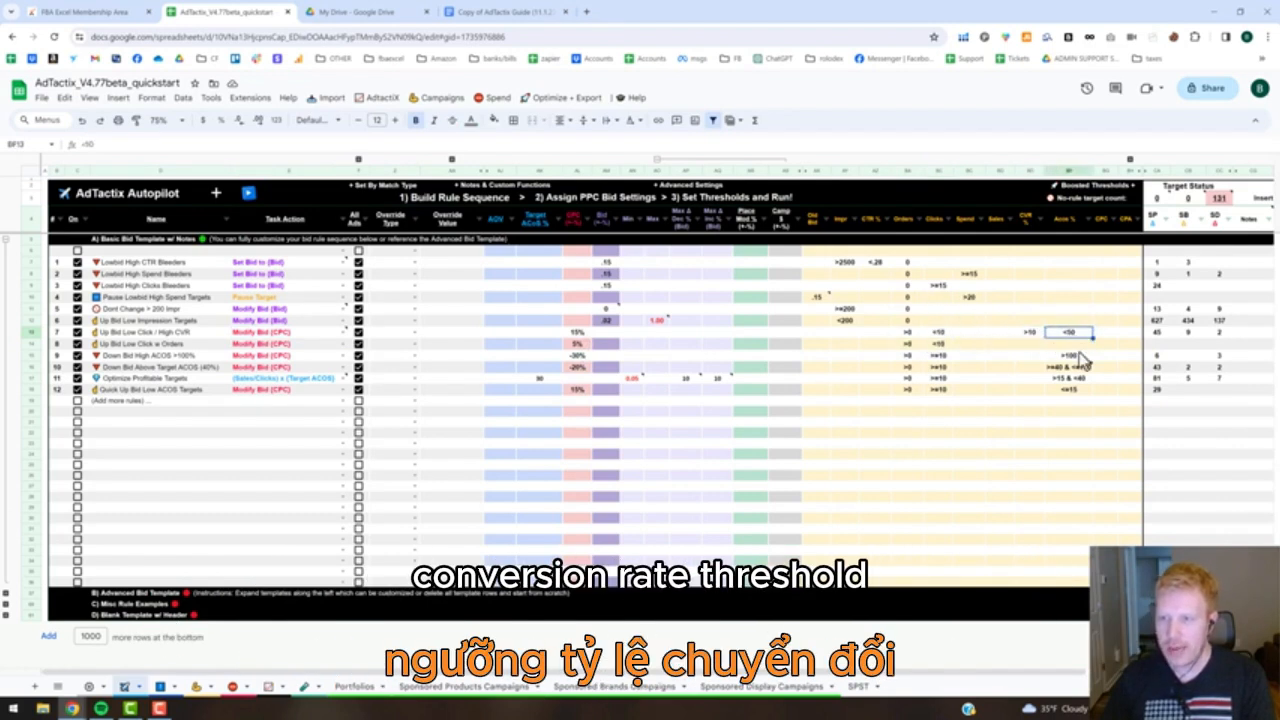
{"action": "left_click", "coordinate": [1068, 368]}
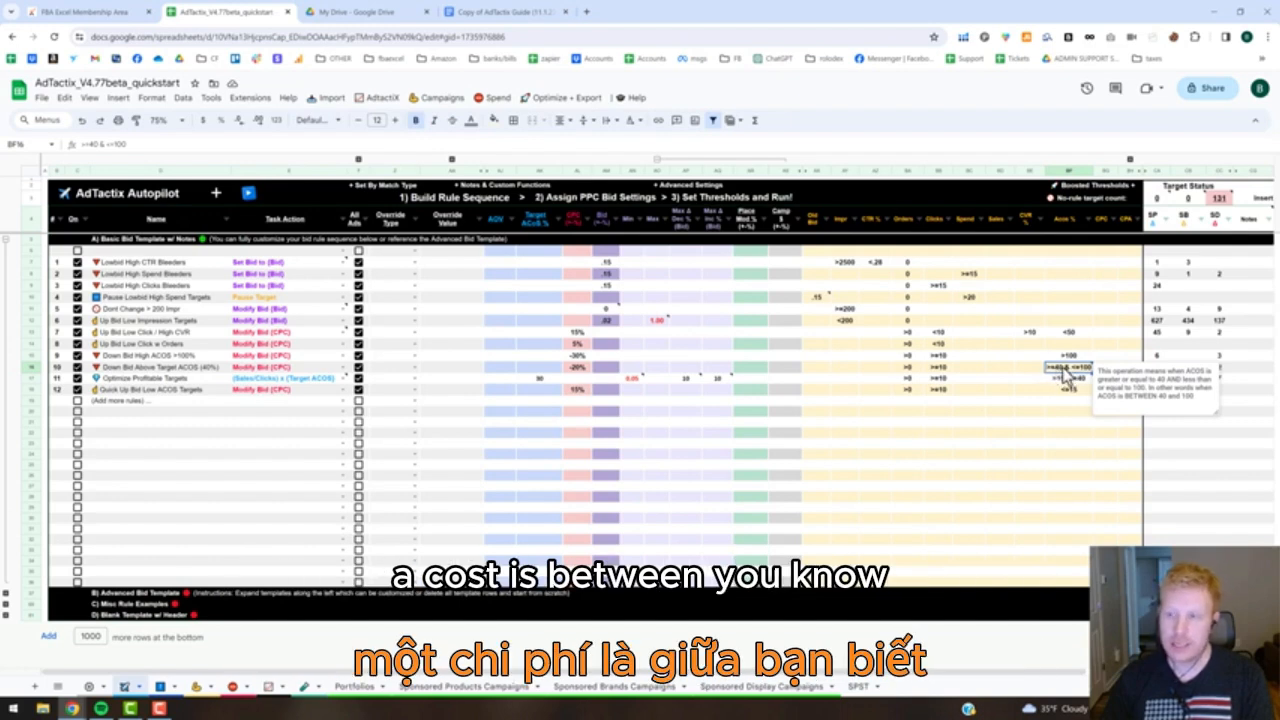
{"action": "left_click", "coordinate": [1050, 428]}
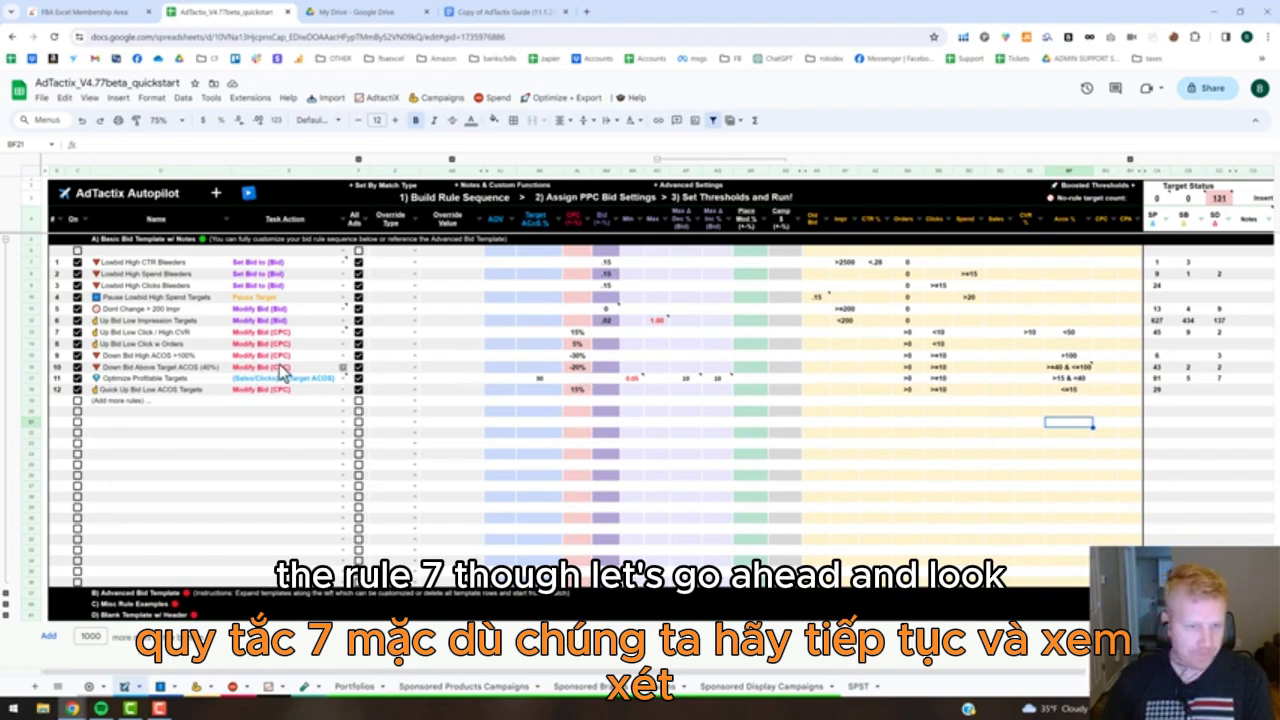
Check rule 7's Sponsored Products target count and filter the Sponsored Products Campaigns sheet to bid rule 7.
{"action": "left_click", "coordinate": [1160, 334]}
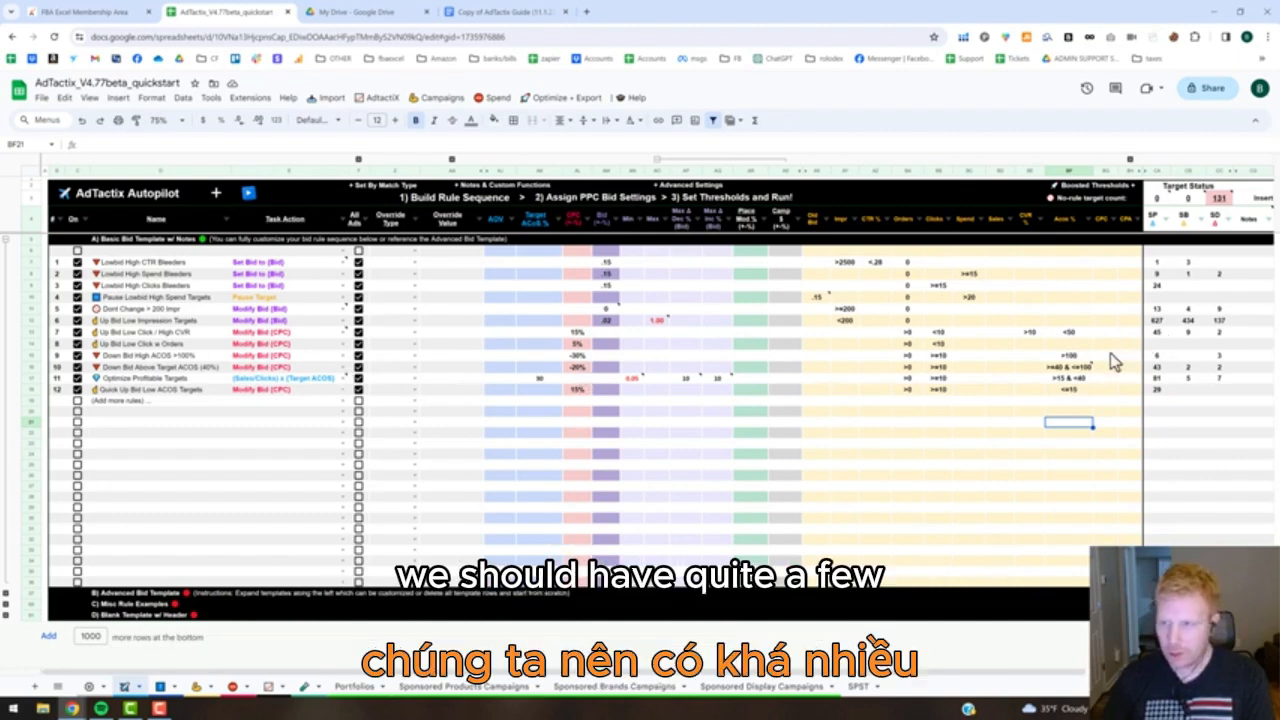
{"action": "left_click", "coordinate": [448, 687]}
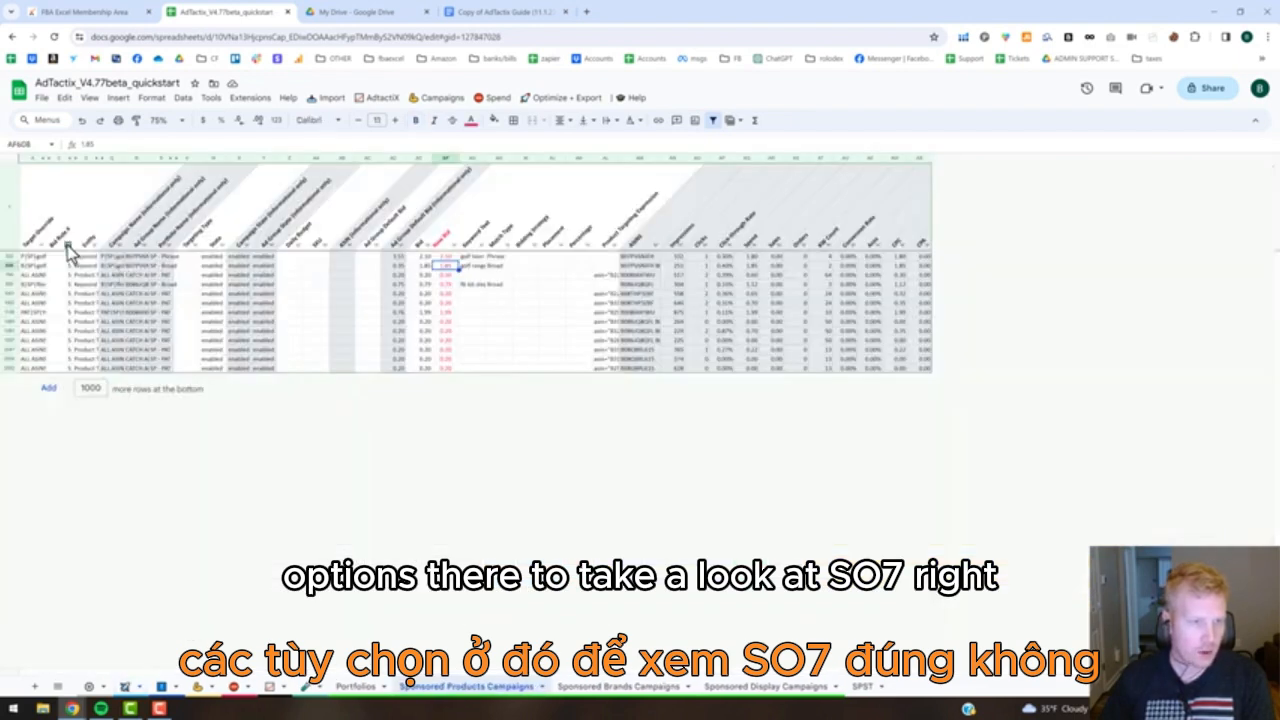
{"action": "left_click", "coordinate": [68, 246]}
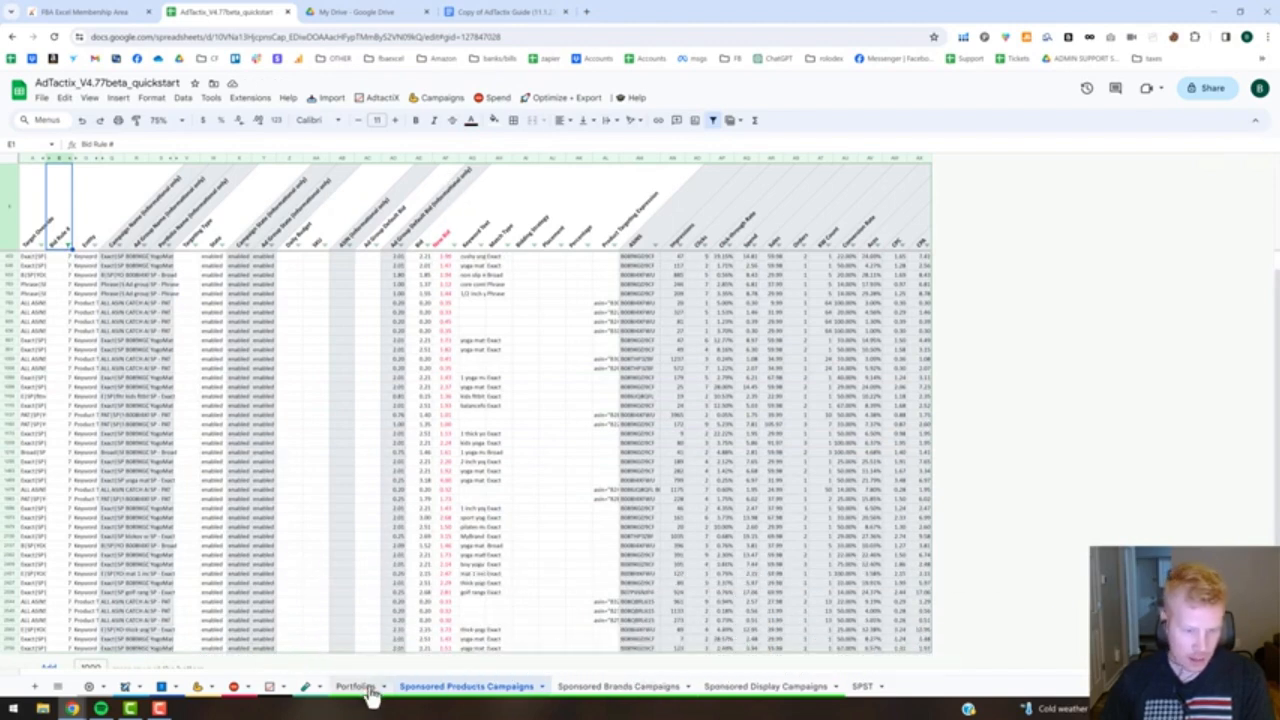
Check rule 7's CPC modifier on the Autopilot sheet and compare the Bid, CPC and New Bid columns of the filtered targets.
{"action": "left_click", "coordinate": [126, 688]}
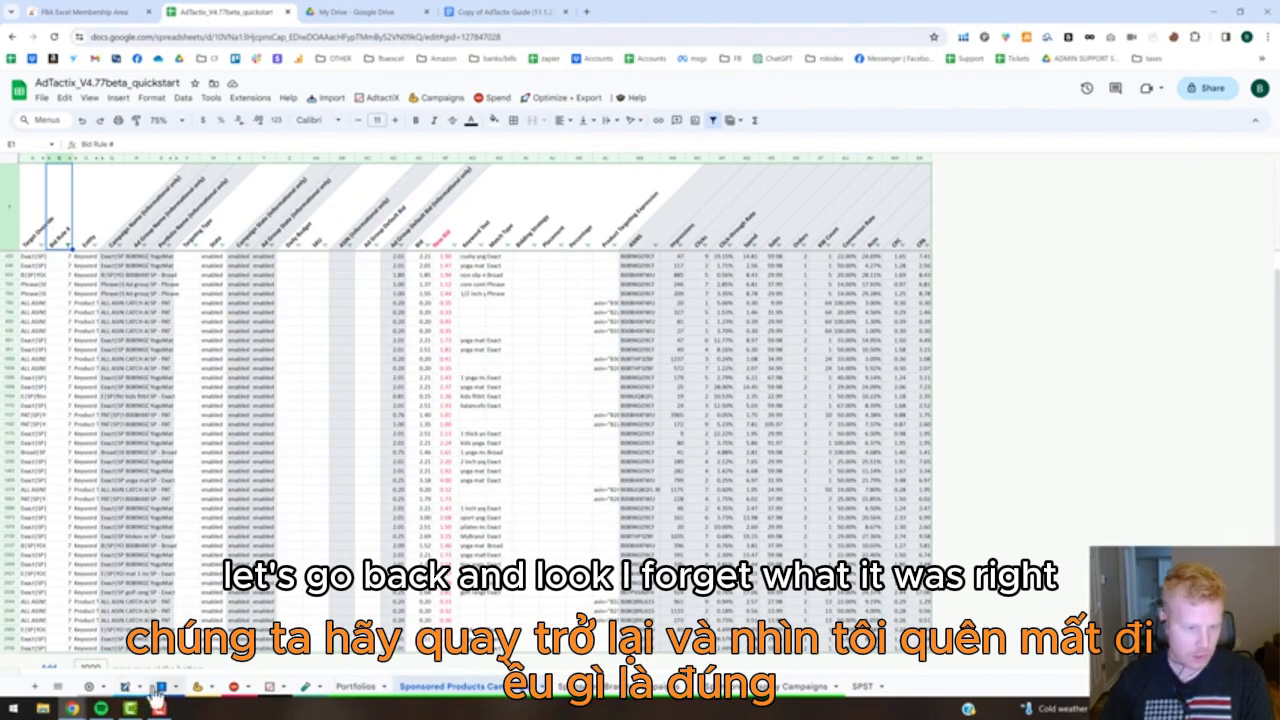
{"action": "left_click", "coordinate": [578, 335]}
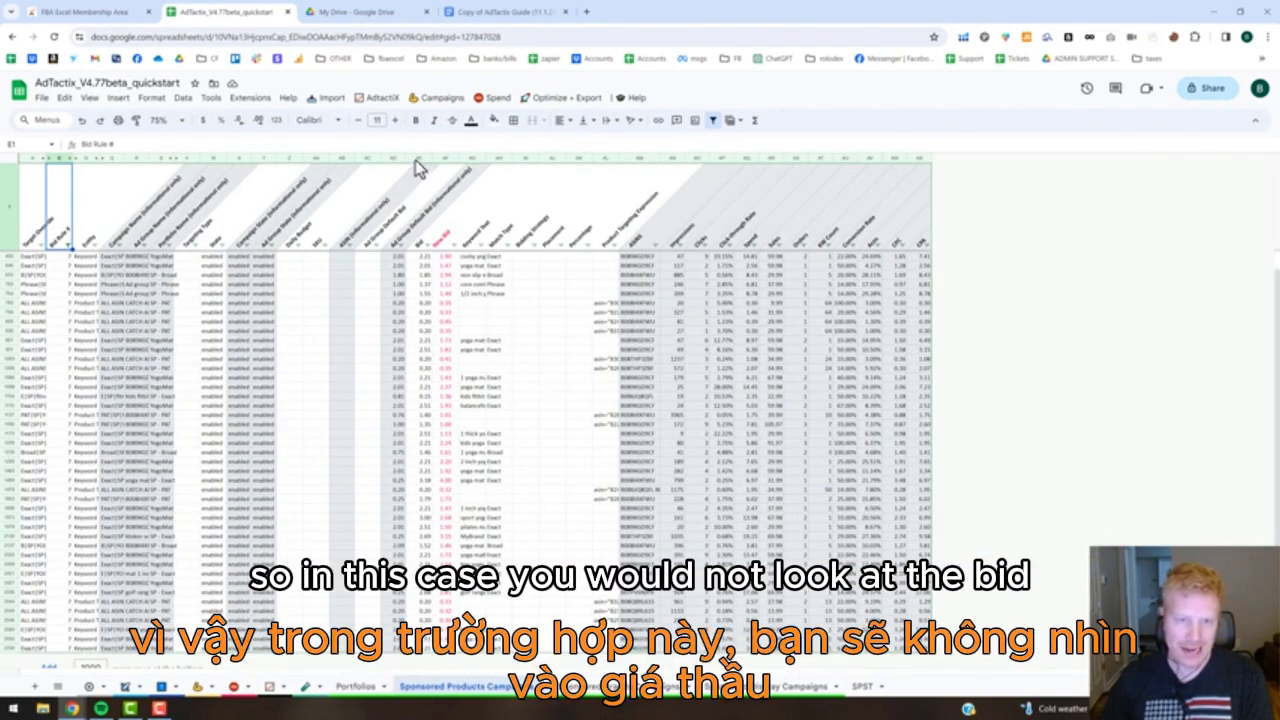
{"action": "left_click", "coordinate": [418, 159]}
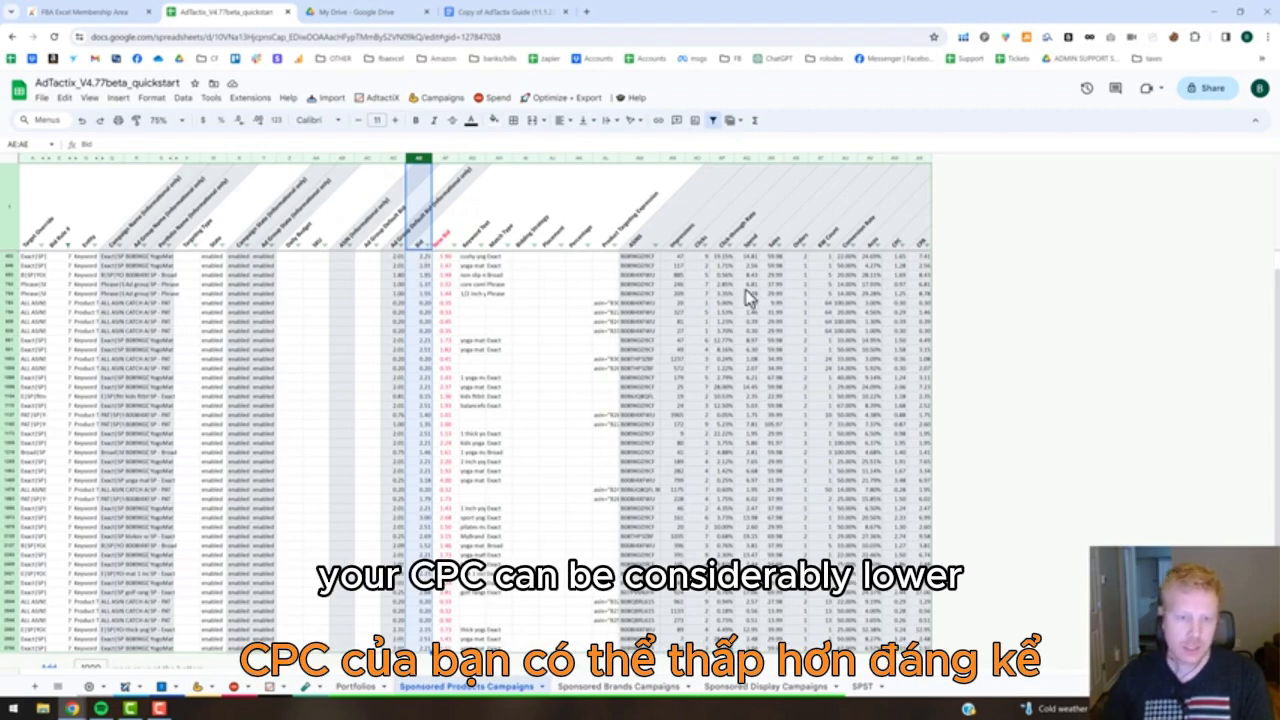
{"action": "left_click", "coordinate": [894, 157]}
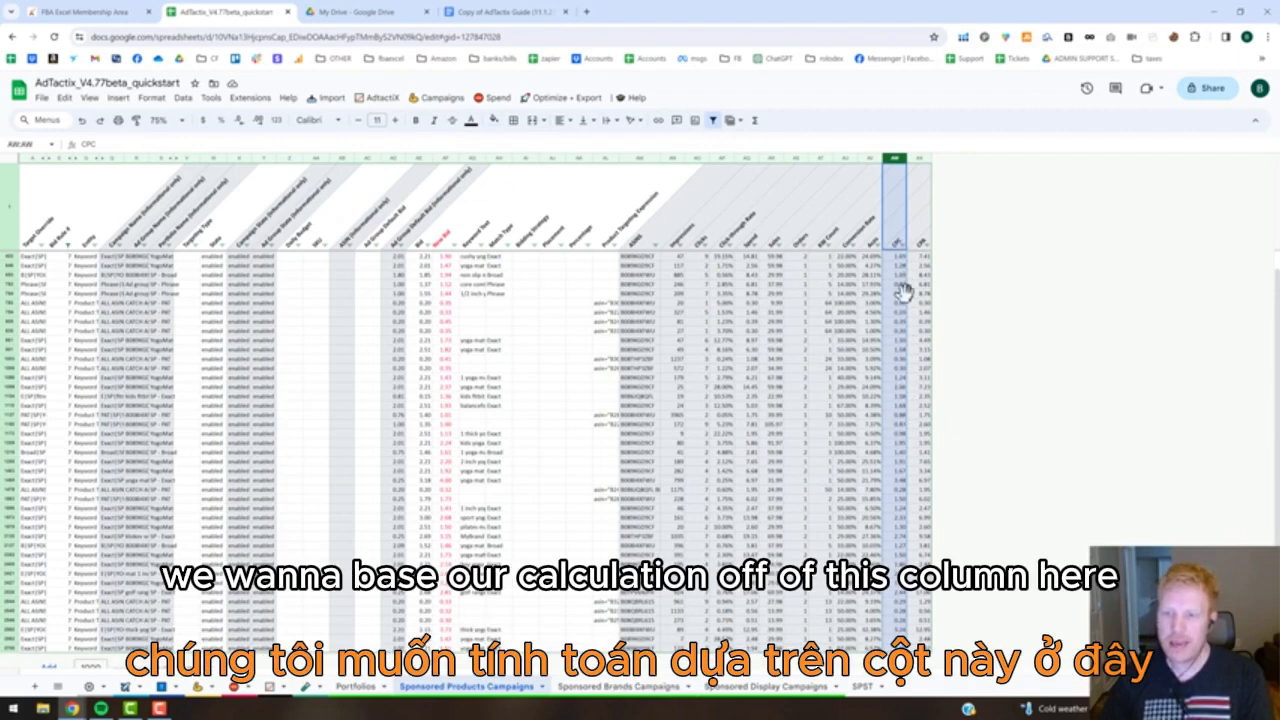
{"action": "left_click", "coordinate": [445, 304]}
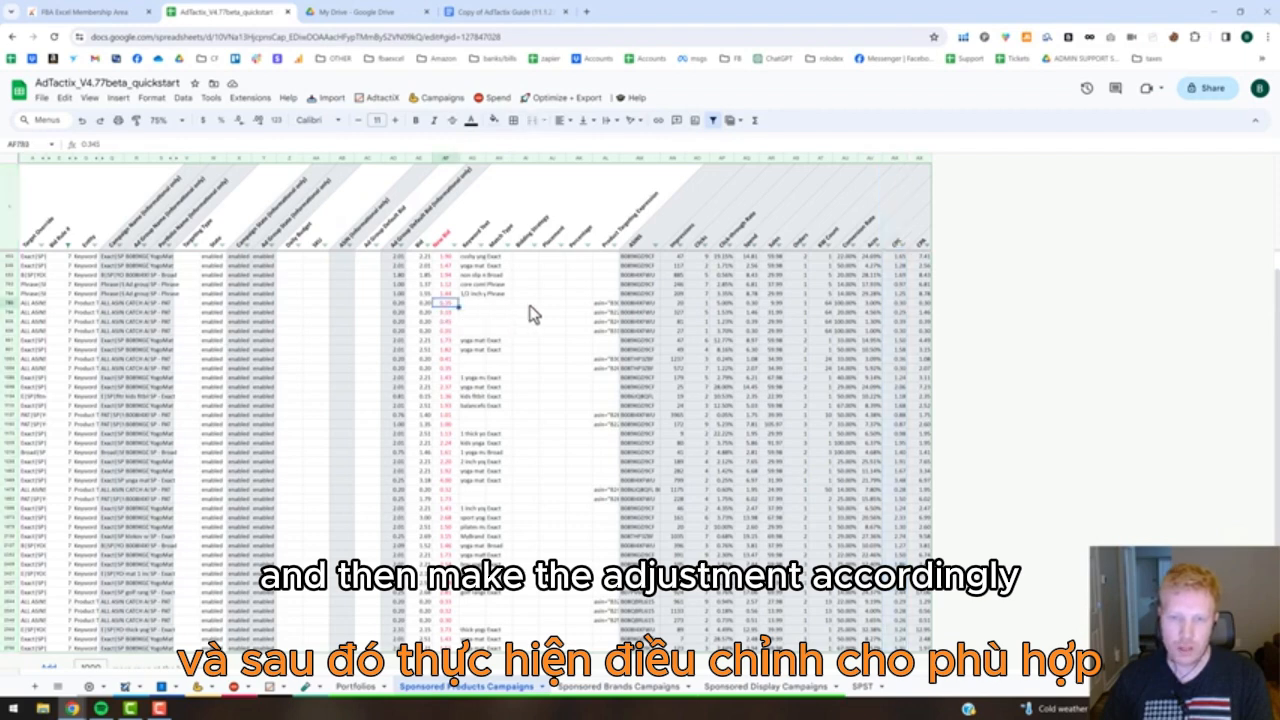
{"action": "left_click", "coordinate": [903, 303]}
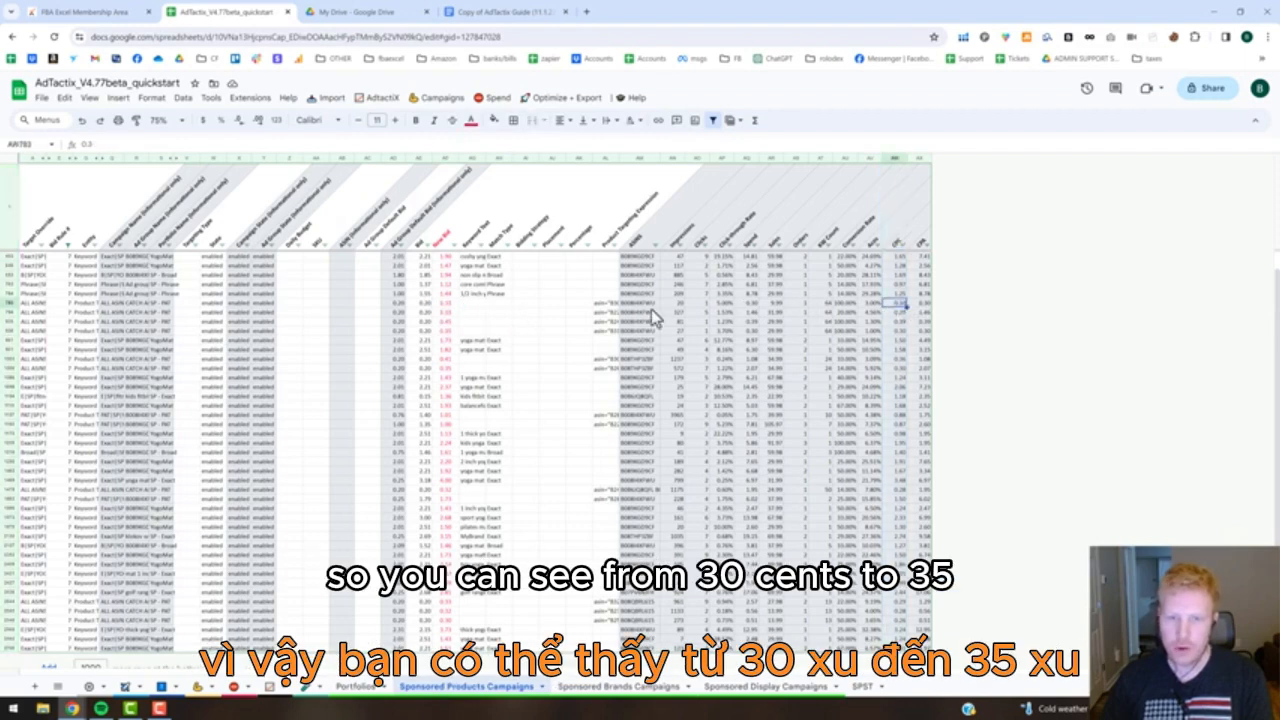
{"action": "left_click", "coordinate": [448, 303]}
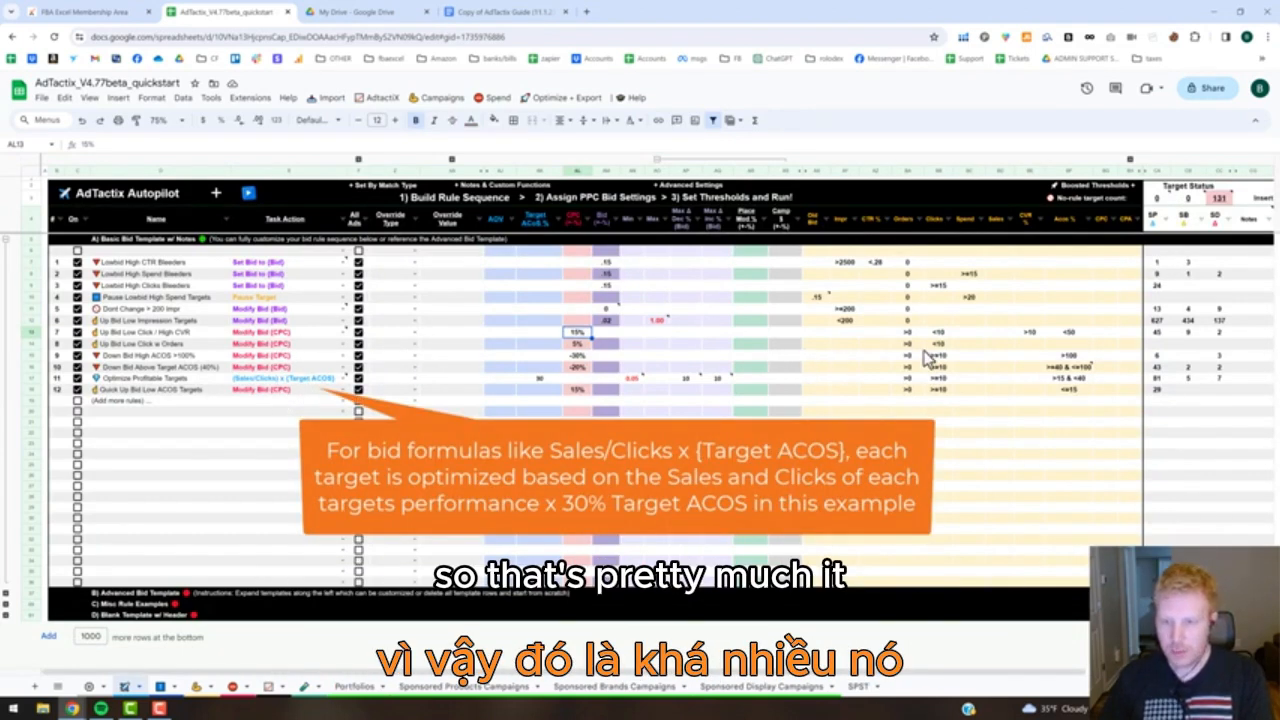
Return to the Autopilot sheet and examine the CTR, Spend and Sales threshold cells of the Up Bid Low Click w Orders rule.
{"action": "left_click", "coordinate": [874, 343]}
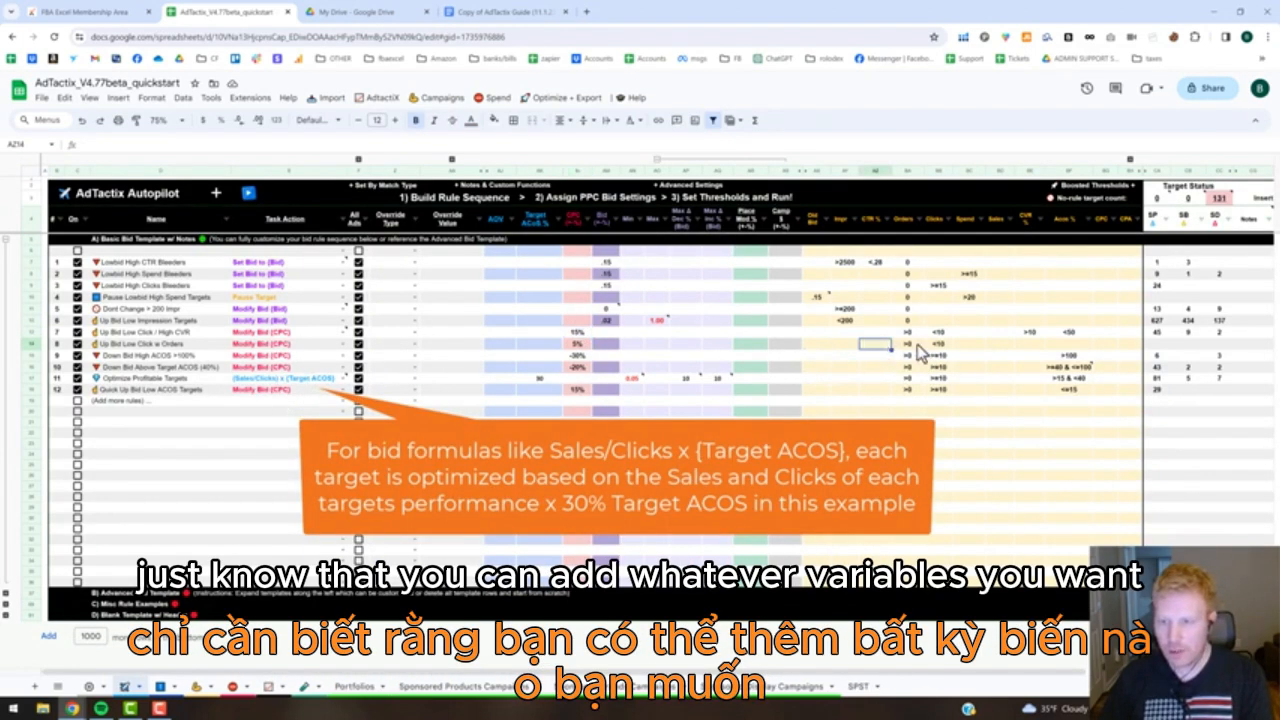
{"action": "left_click", "coordinate": [972, 344]}
{"action": "left_click", "coordinate": [1001, 344]}
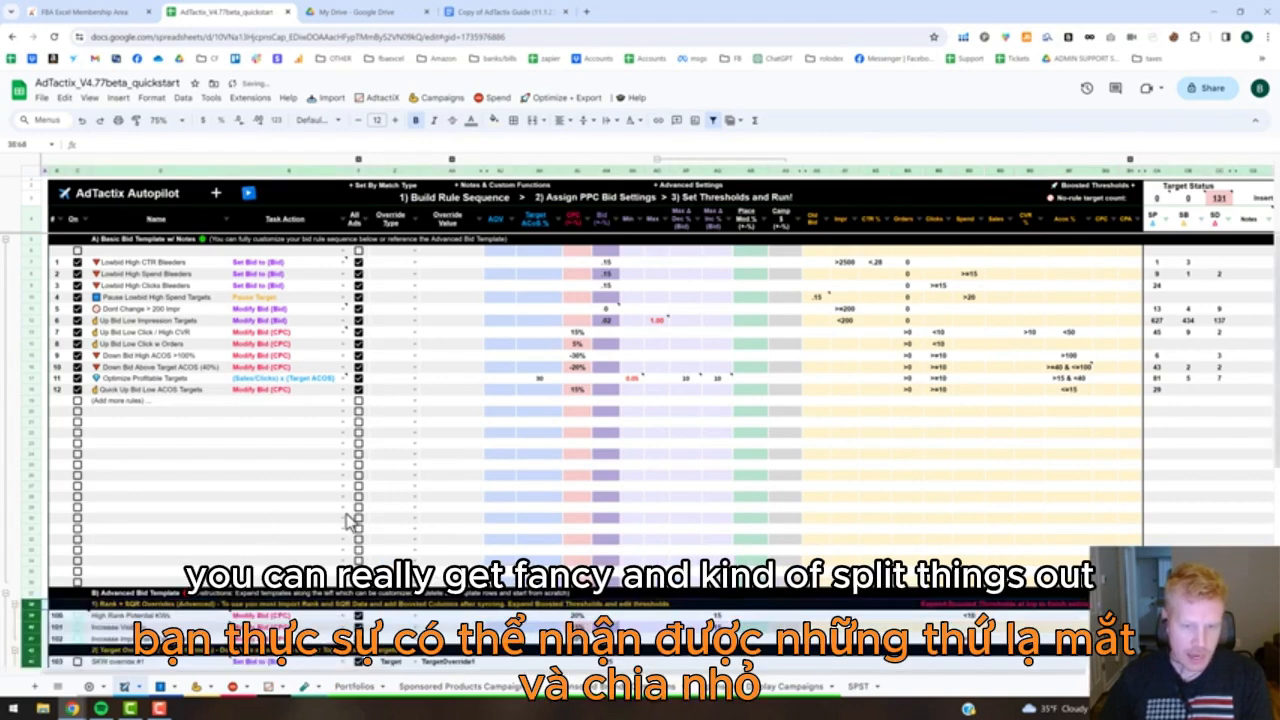
Look through the rule groups of the expanded Advanced Bid Template and collapse it again.
{"action": "scroll", "coordinate": [380, 527], "scroll_direction": "down", "scroll_amount": 3}
{"action": "scroll", "coordinate": [415, 525], "scroll_direction": "down", "scroll_amount": 6}
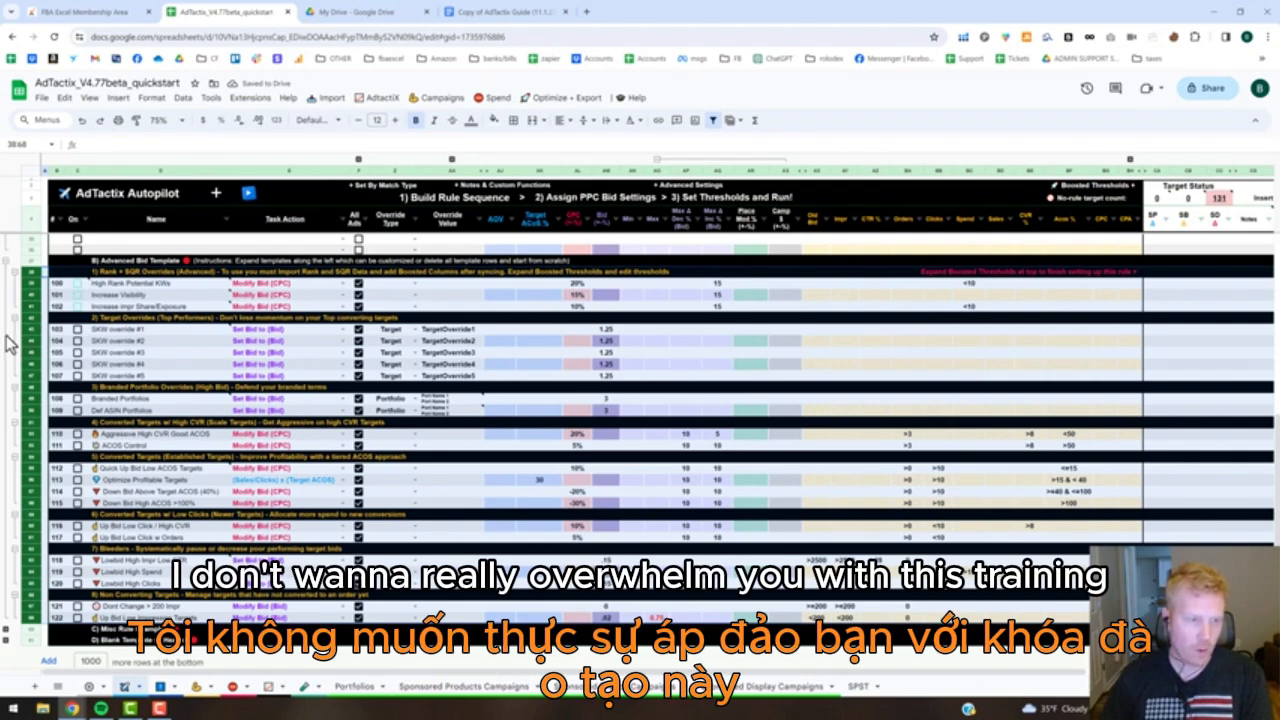
{"action": "left_click", "coordinate": [6, 342]}
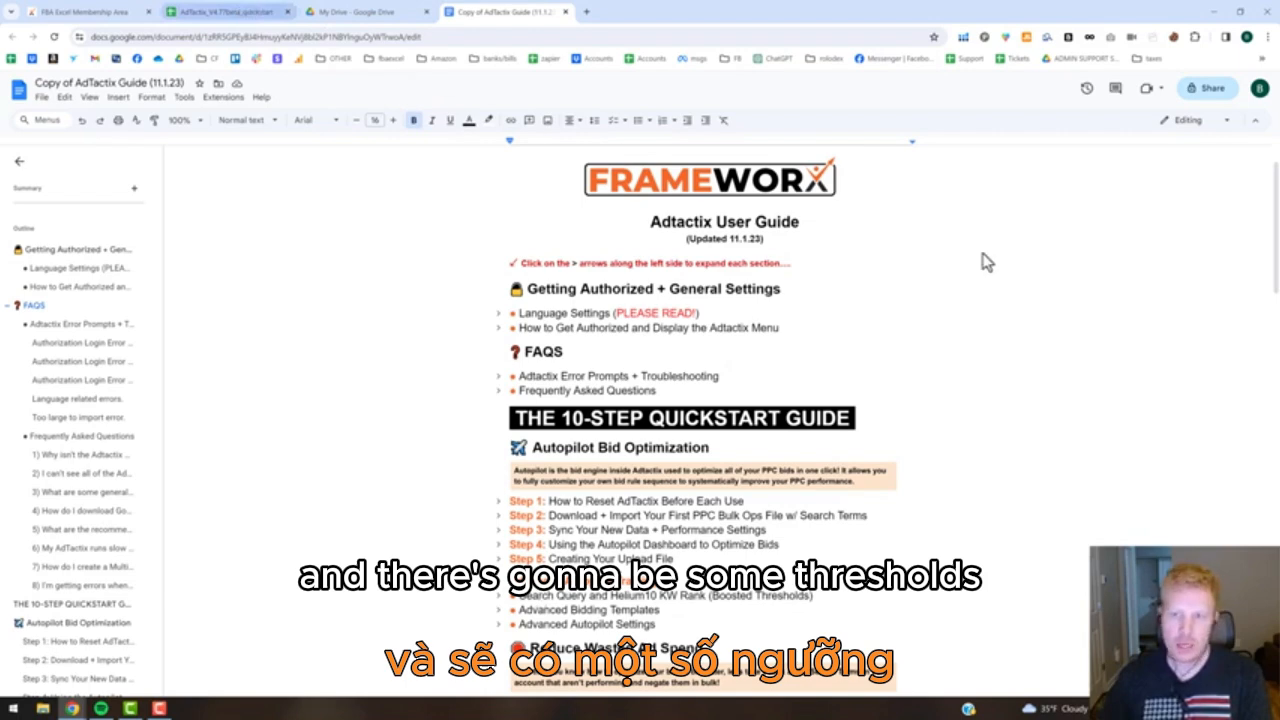
Return to the Autopilot sheet, expand the Boosted Thresholds columns to examine the rank and search query thresholds, and collapse them again.
{"action": "key", "text": "ctrl+2"}
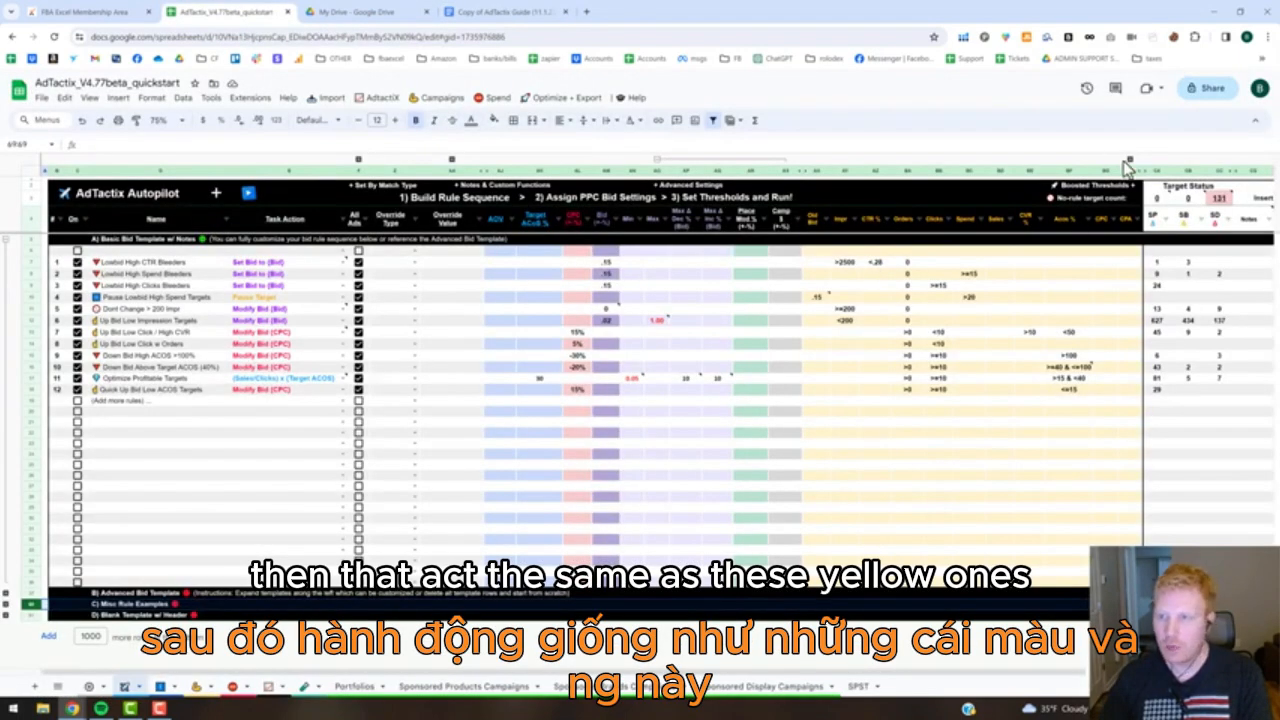
{"action": "left_click", "coordinate": [1130, 159]}
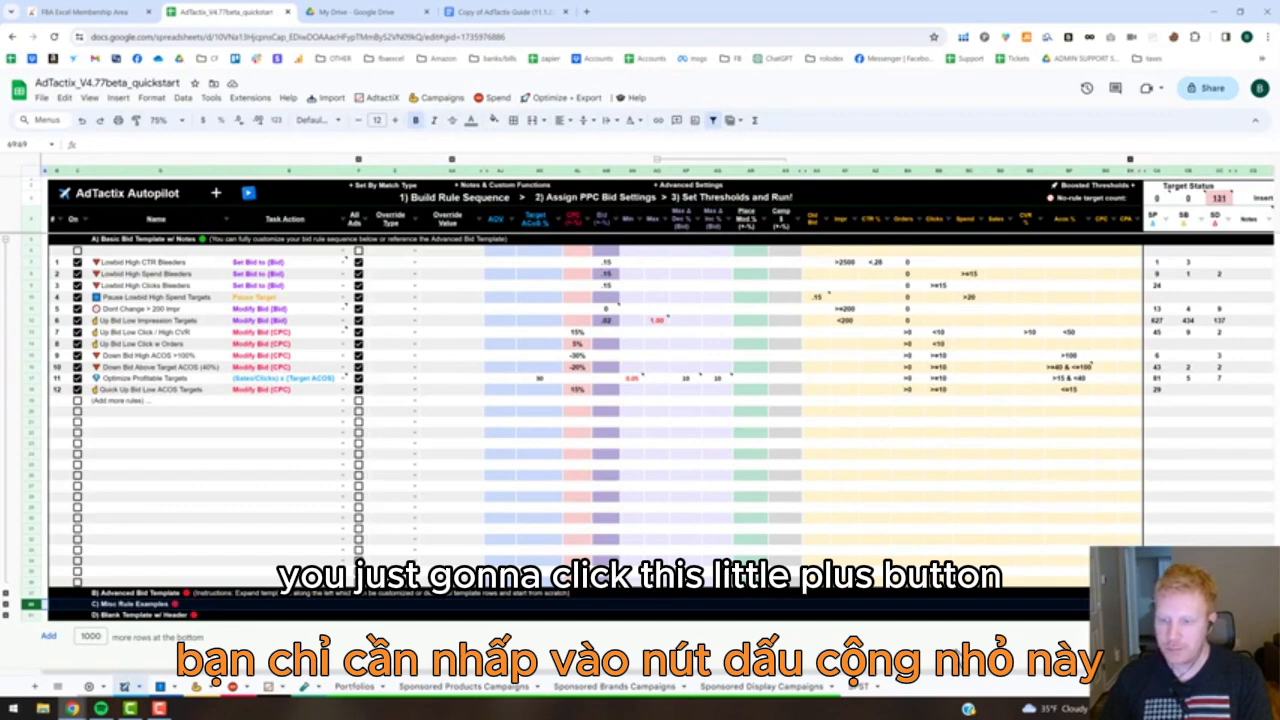
{"action": "left_click_drag", "start_coordinate": [831, 675], "coordinate": [1088, 678]}
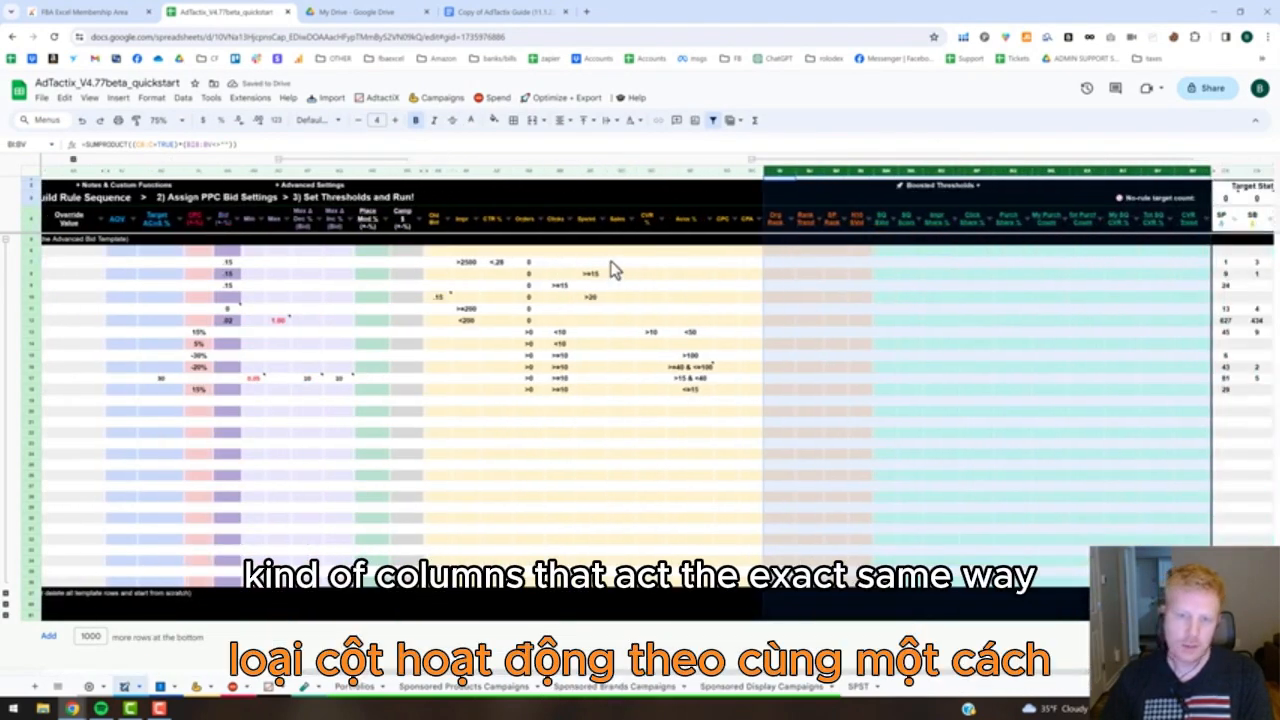
{"action": "left_click", "coordinate": [777, 263]}
{"action": "mouse_move", "coordinate": [777, 238]}
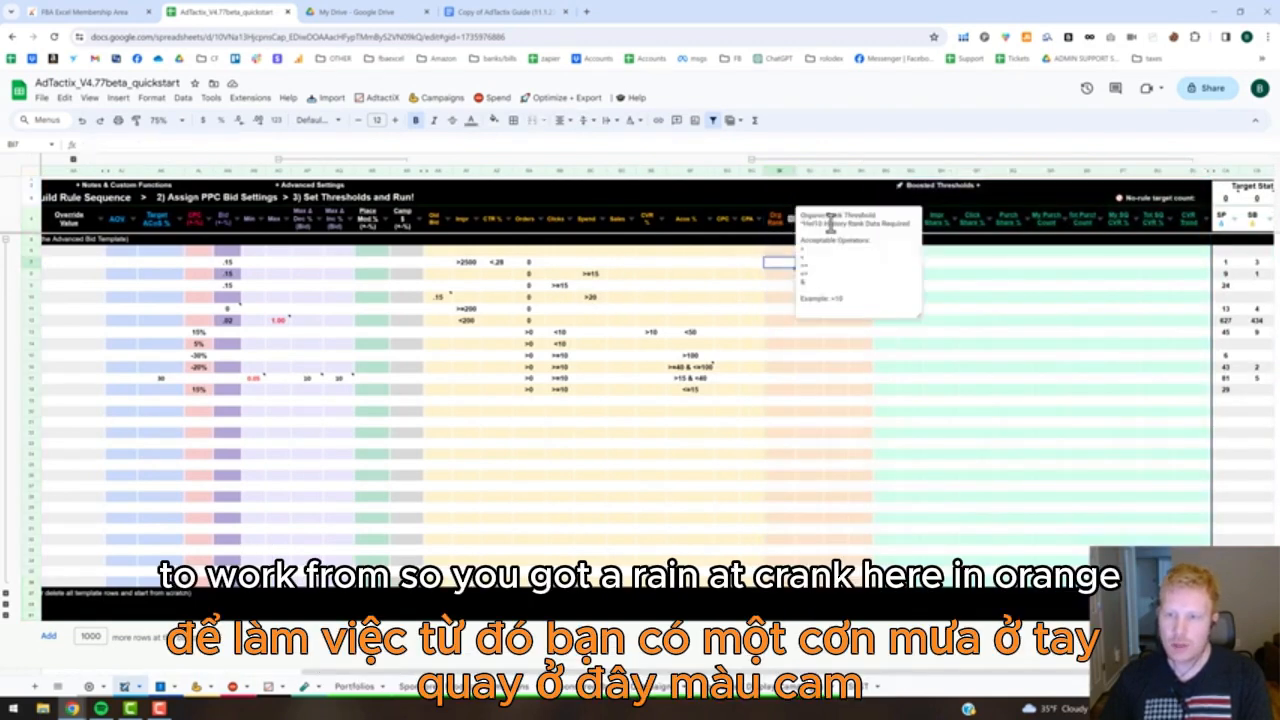
{"action": "left_click", "coordinate": [942, 345]}
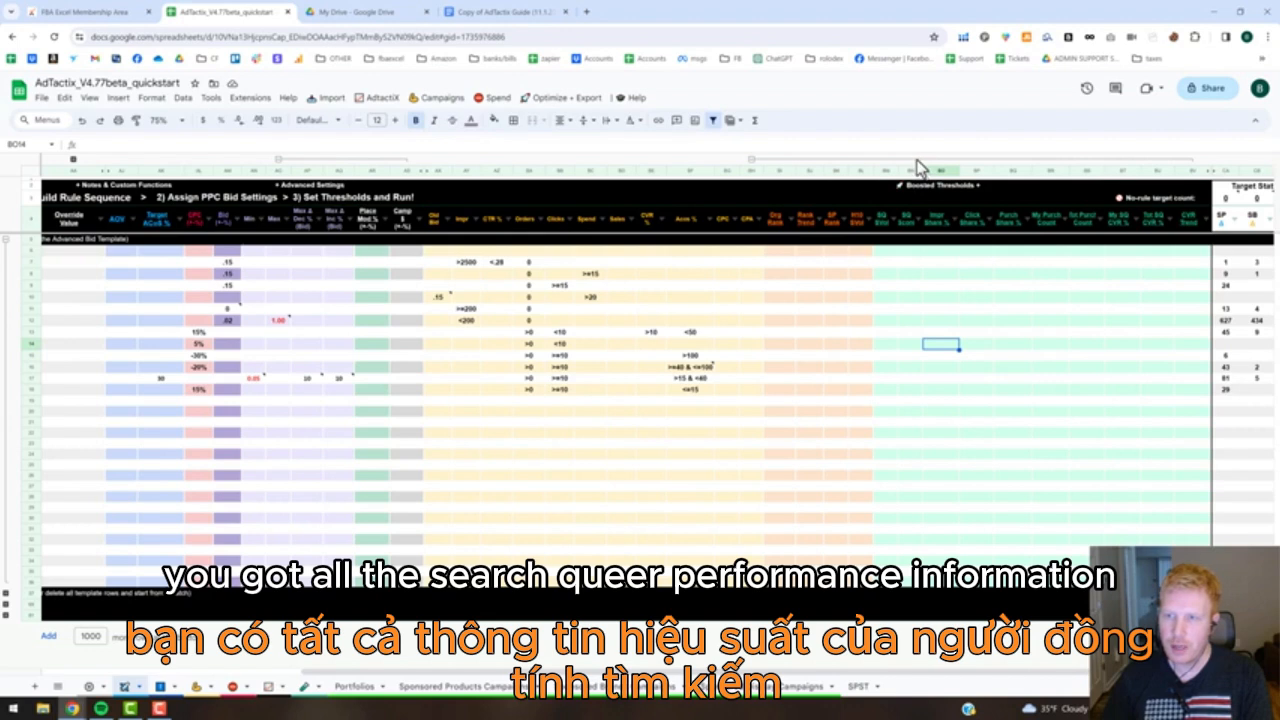
{"action": "left_click", "coordinate": [751, 159]}
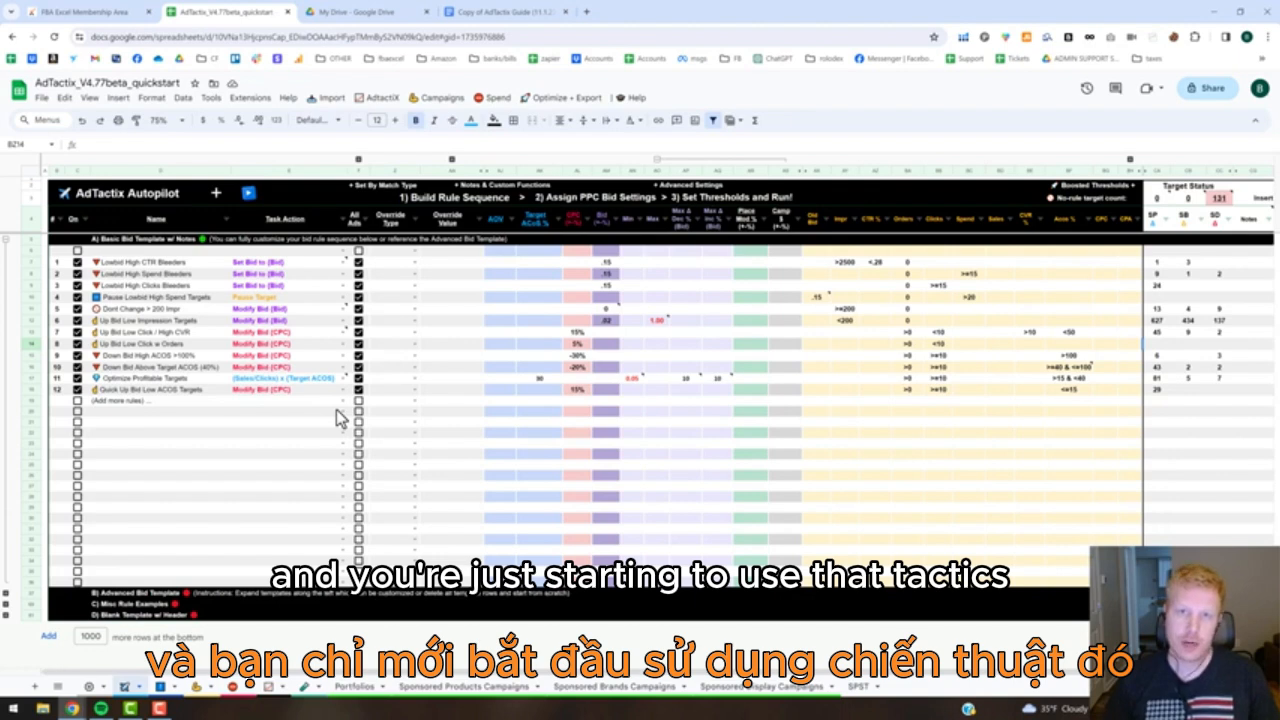
Filter the Sponsored Products Campaigns sheet to show only enabled targets.
{"action": "left_click", "coordinate": [227, 437]}
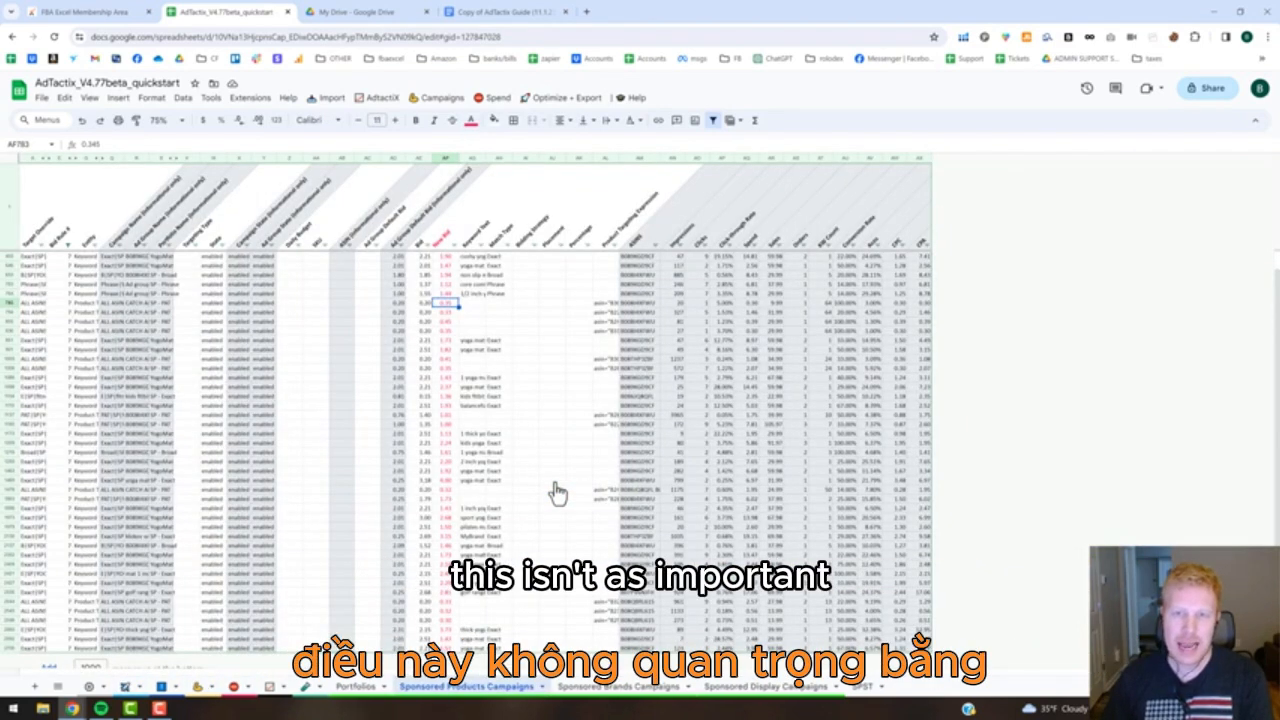
{"action": "left_click", "coordinate": [562, 99]}
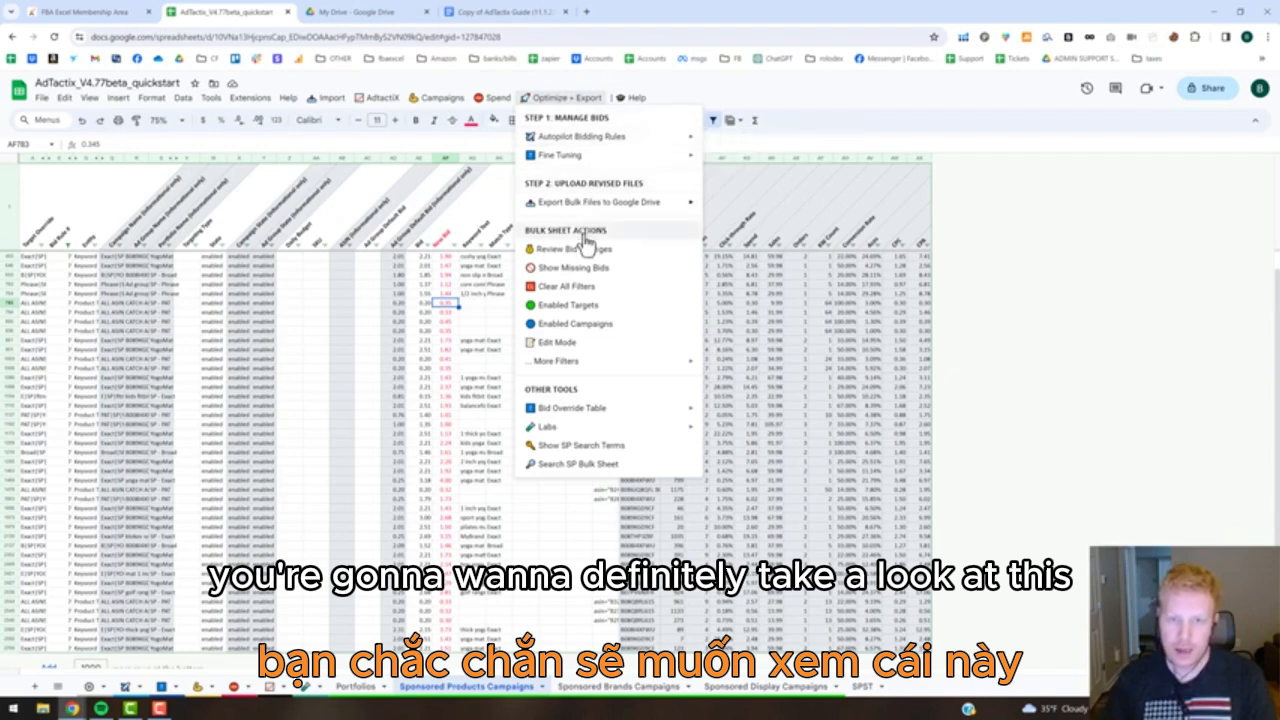
{"action": "left_click", "coordinate": [557, 306]}
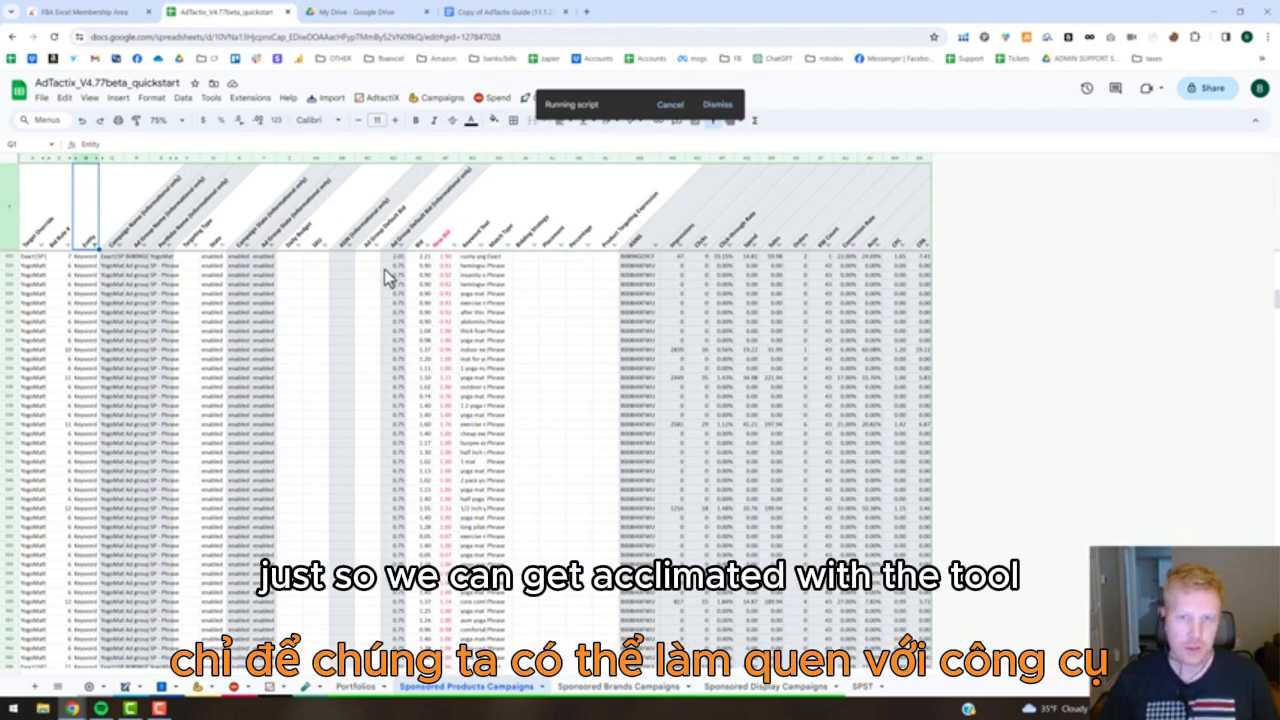
Examine the Orders column of the Sponsored Products Campaigns sheet from the first listed target down, and select the order values in AS8:AS42.
{"action": "left_click", "coordinate": [36, 231]}
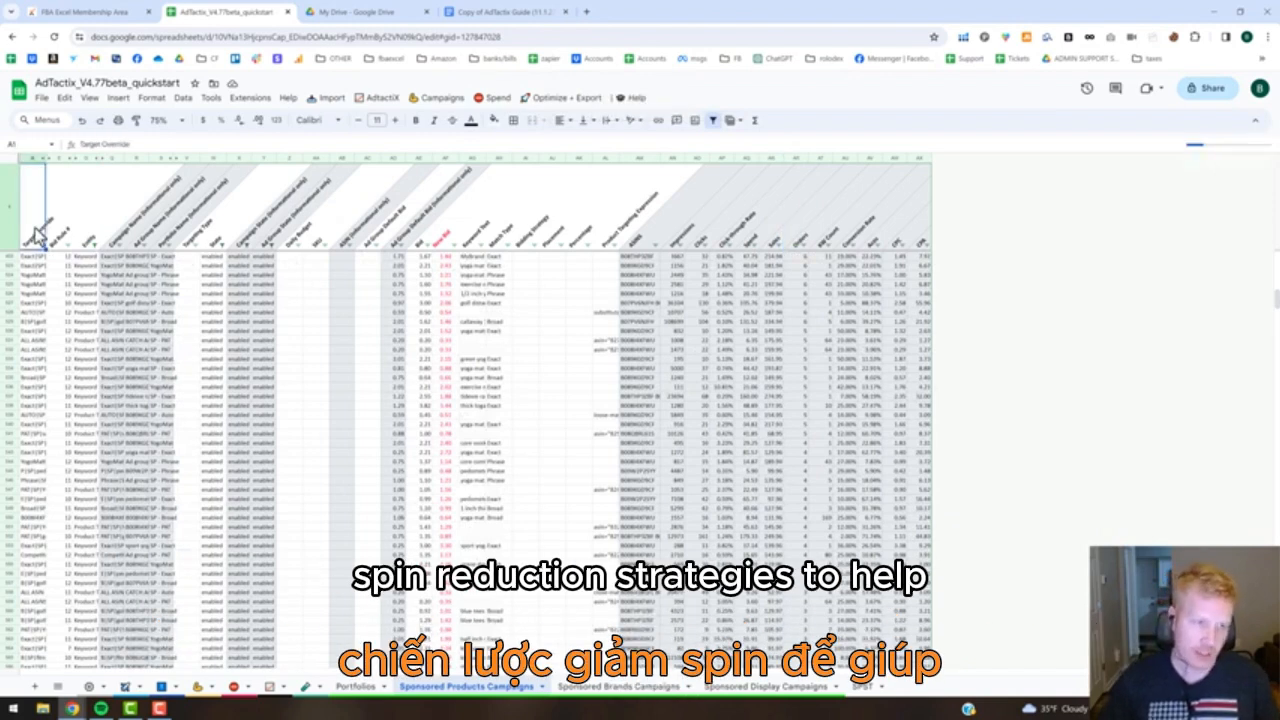
{"action": "key", "text": "Down"}
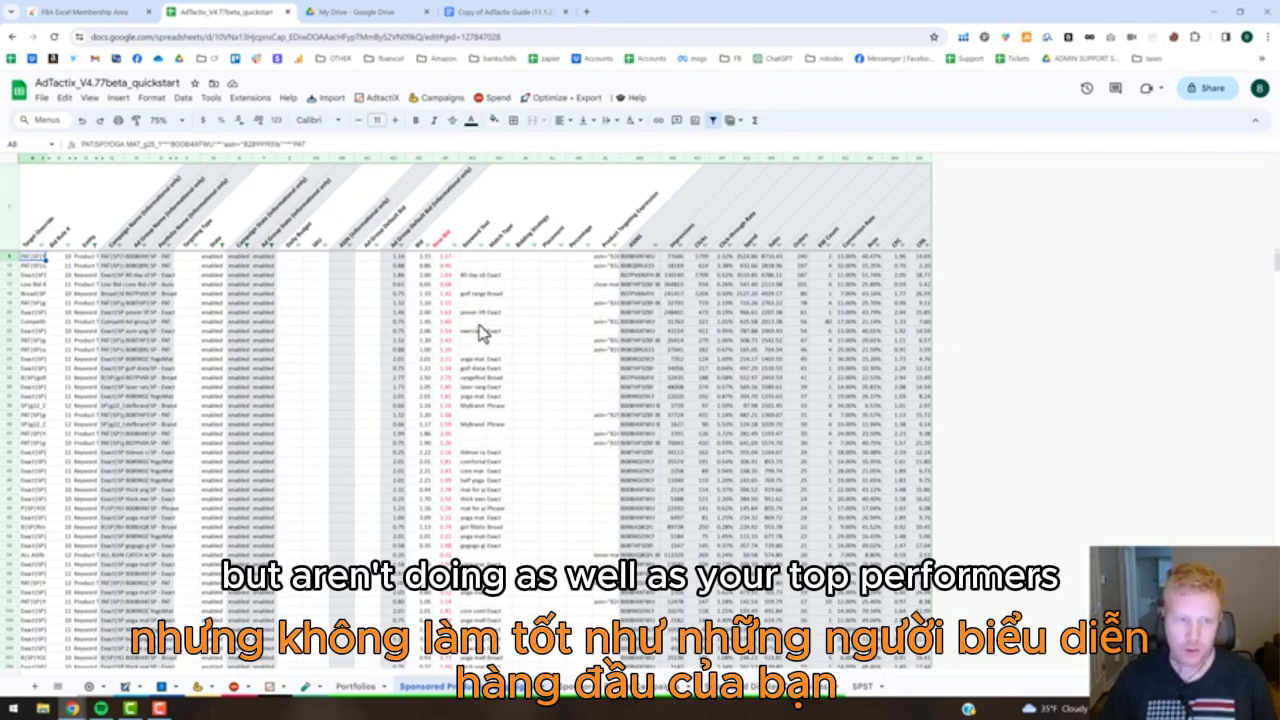
{"action": "left_click", "coordinate": [801, 257]}
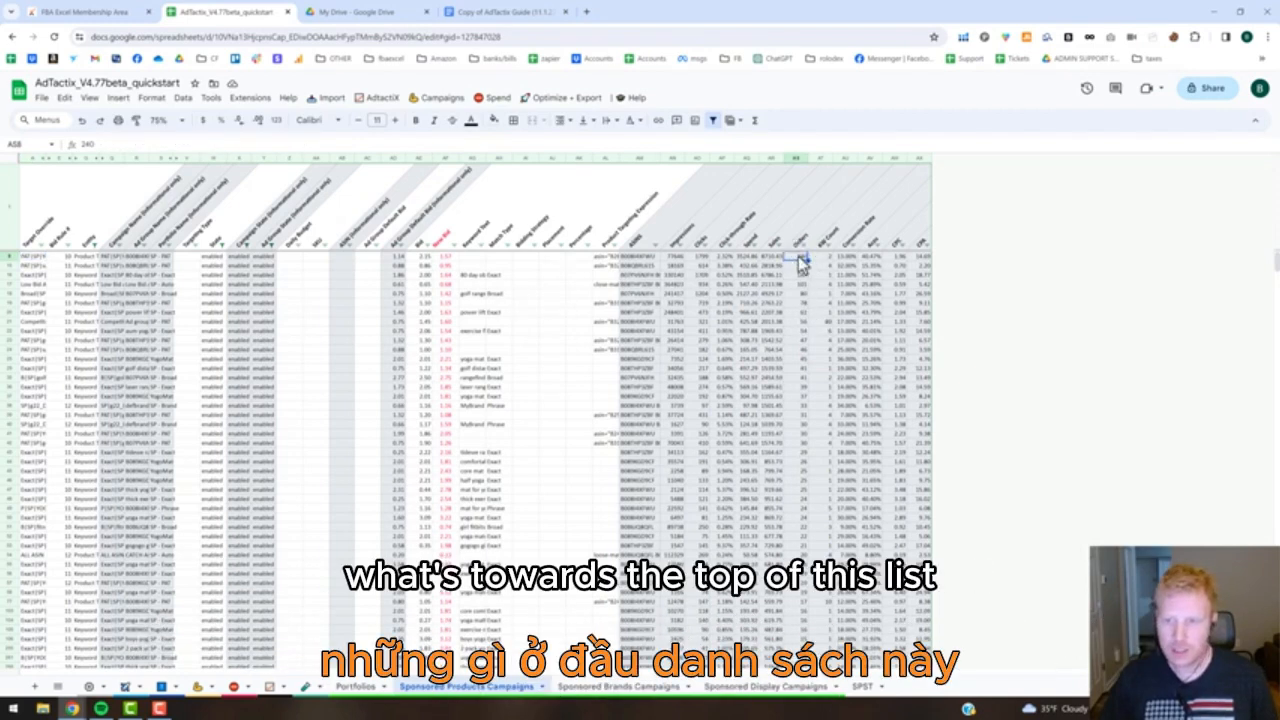
{"action": "scroll", "coordinate": [806, 505], "scroll_direction": "down", "scroll_amount": 5}
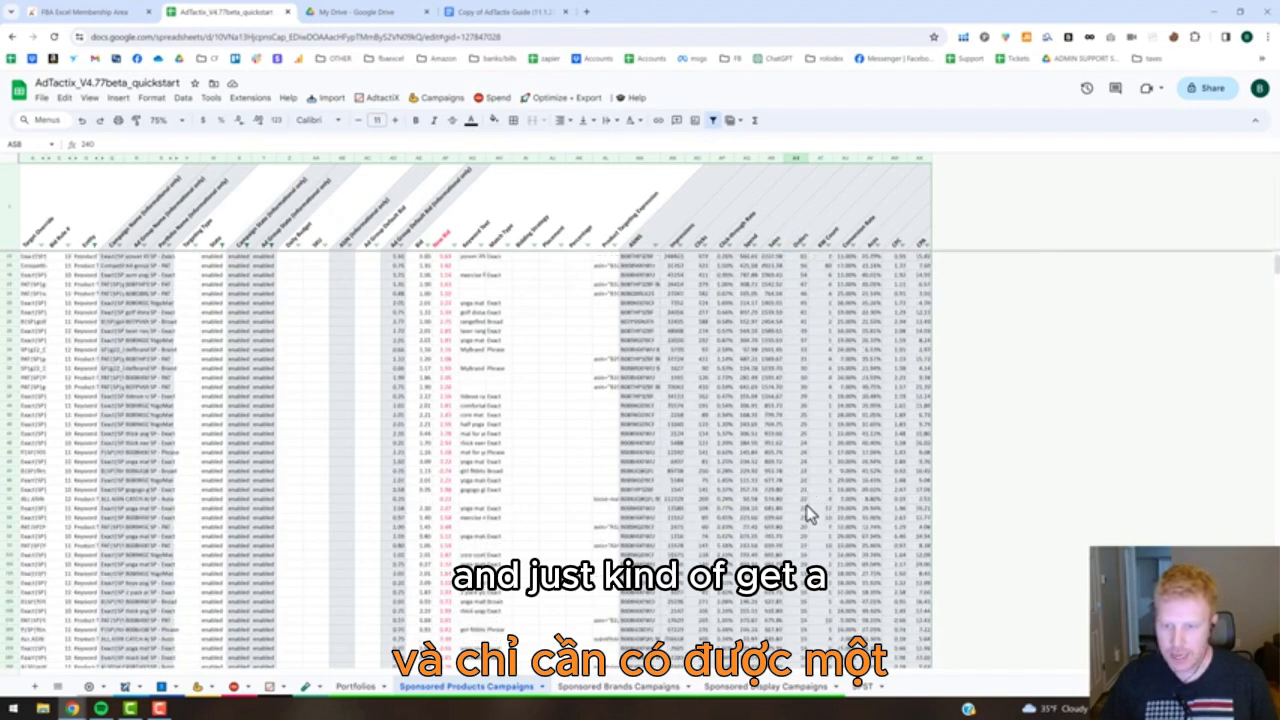
{"action": "scroll", "coordinate": [806, 505], "scroll_direction": "down", "scroll_amount": 3}
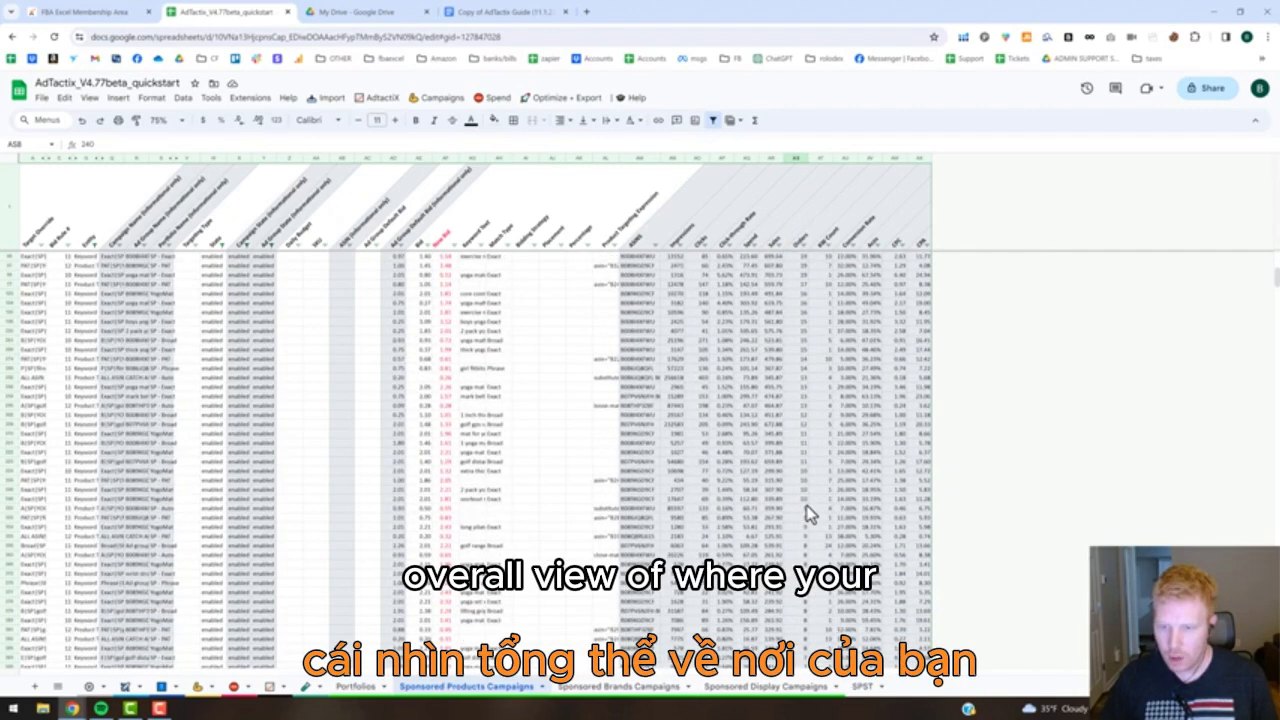
{"action": "scroll", "coordinate": [806, 505], "scroll_direction": "up", "scroll_amount": 2}
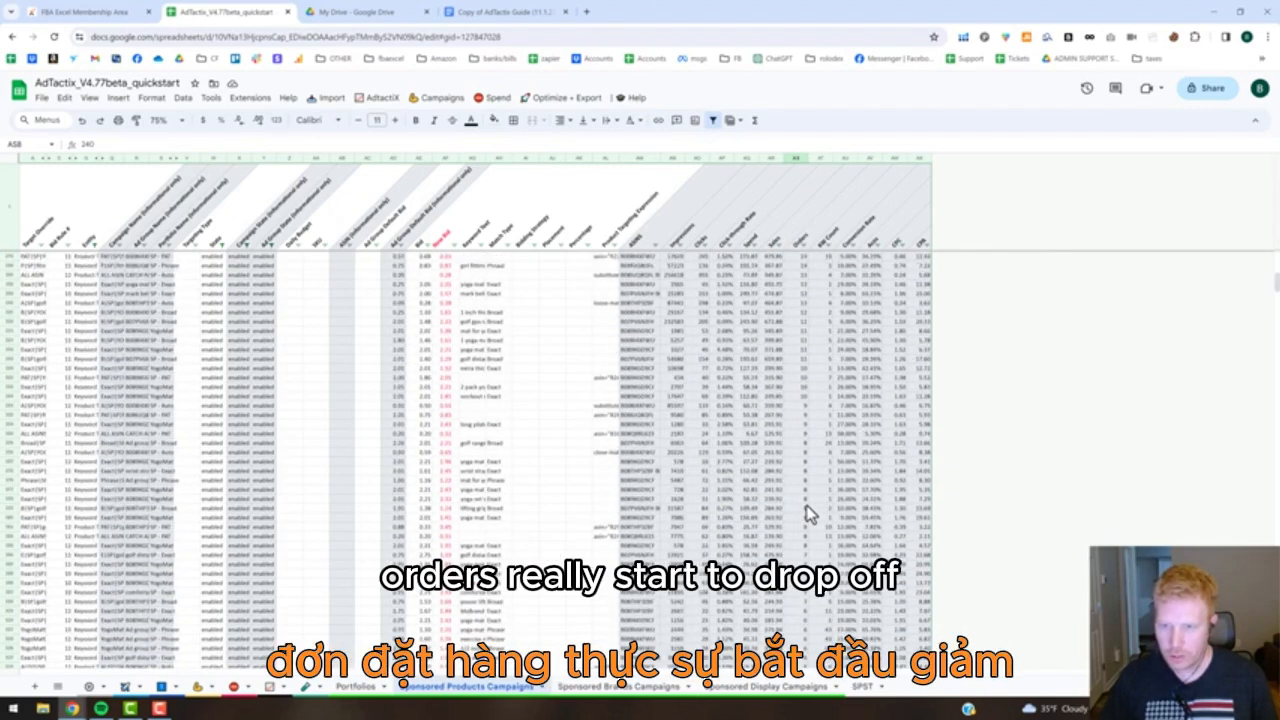
{"action": "scroll", "coordinate": [807, 515], "scroll_direction": "up", "scroll_amount": 3}
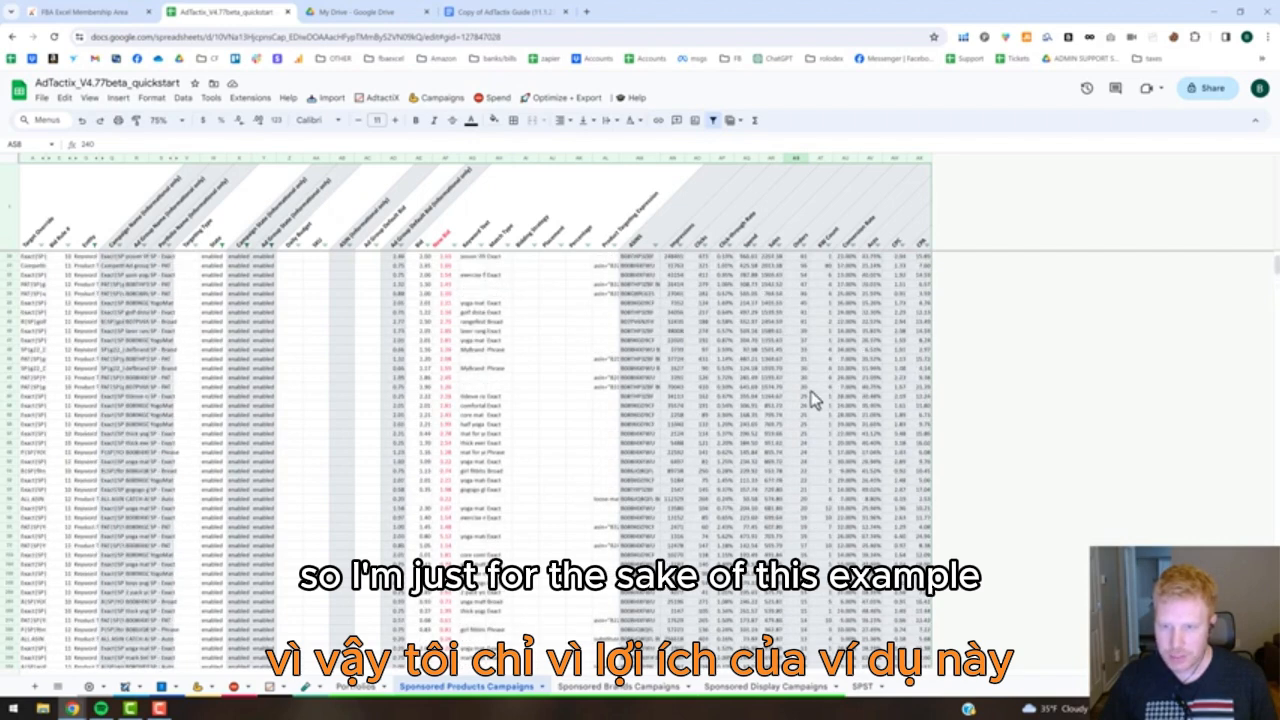
{"action": "left_click", "coordinate": [804, 389], "text": "shift"}
{"action": "scroll", "coordinate": [772, 395], "scroll_direction": "up", "scroll_amount": 2}
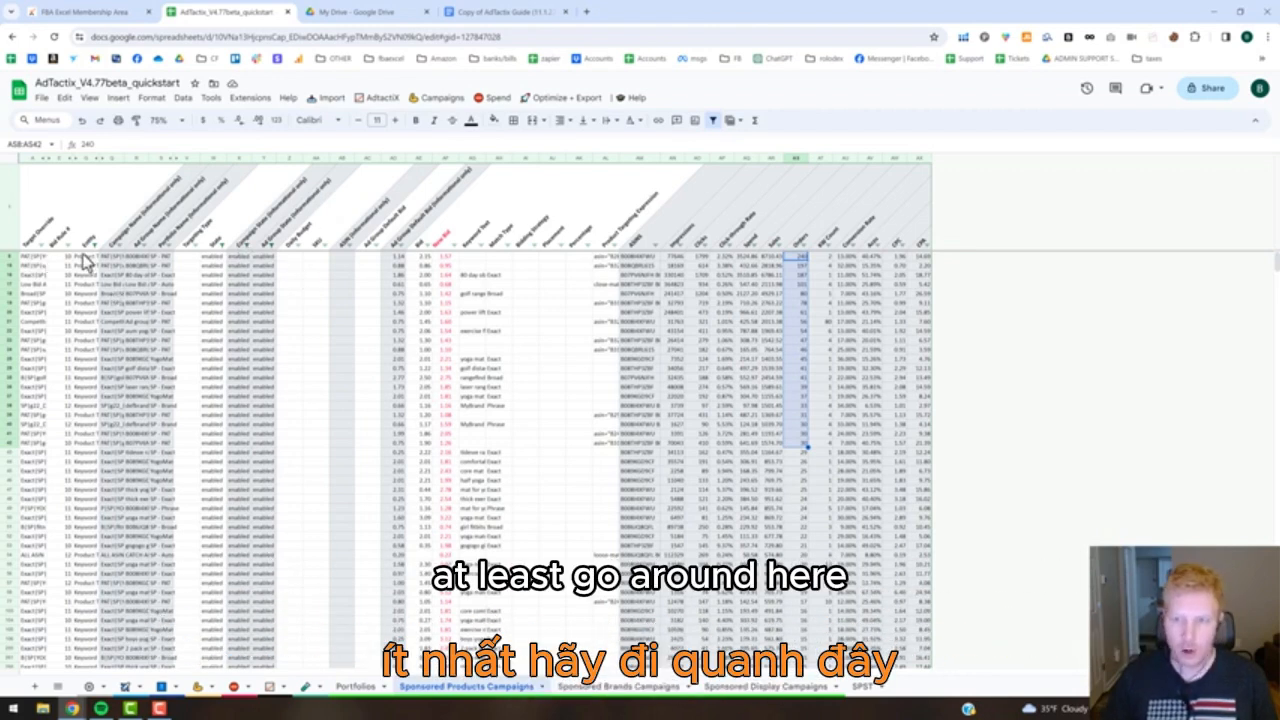
Copy the Target Override values in A8:A42 and go back to the Autopilot sheet.
{"action": "left_click", "coordinate": [31, 258]}
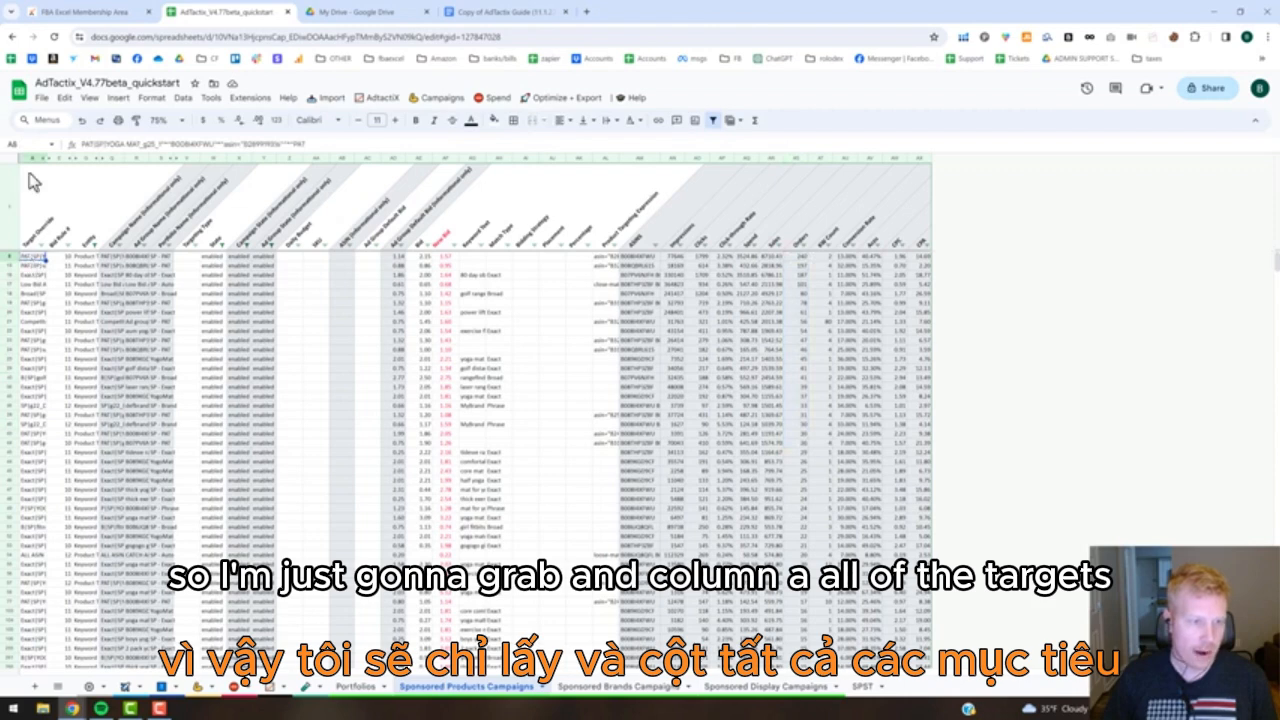
{"action": "left_click", "coordinate": [40, 449], "text": "shift"}
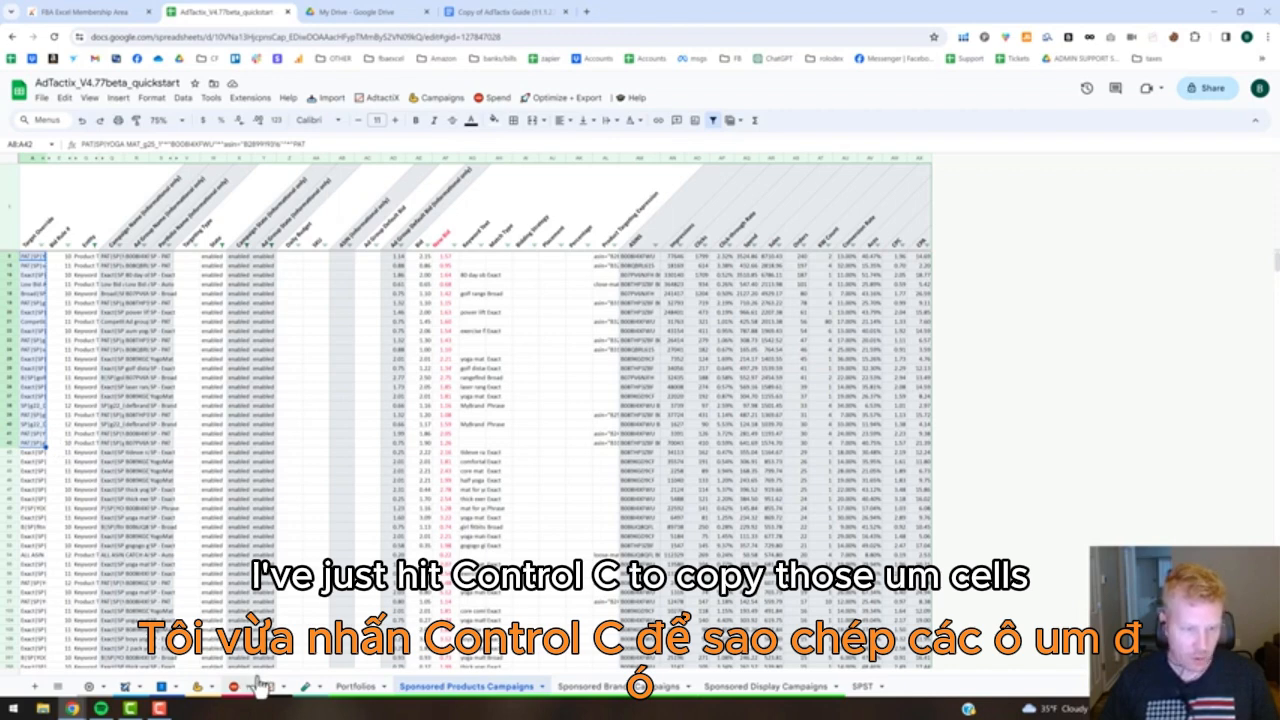
{"action": "left_click", "coordinate": [129, 689]}
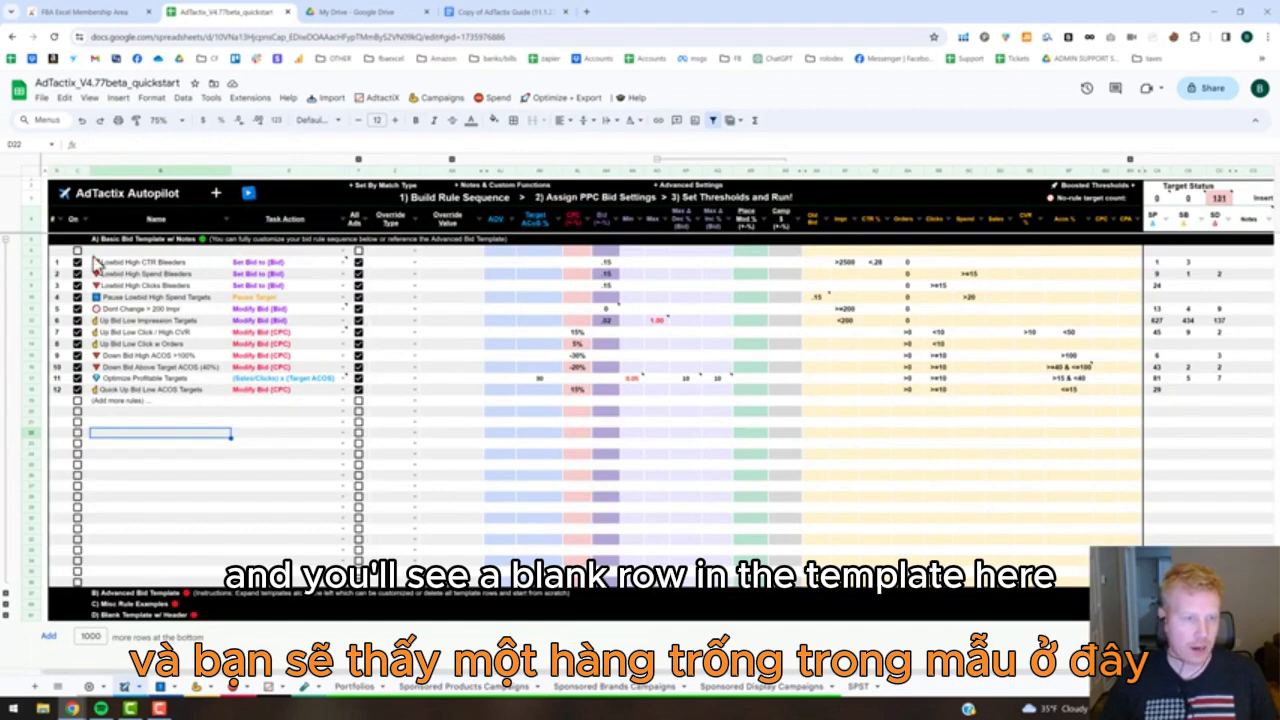
Insert 5 extra rows at the blank row above the Lowbid High CTR Bleeders rule in the Basic Bid Template.
{"action": "left_click", "coordinate": [129, 251]}
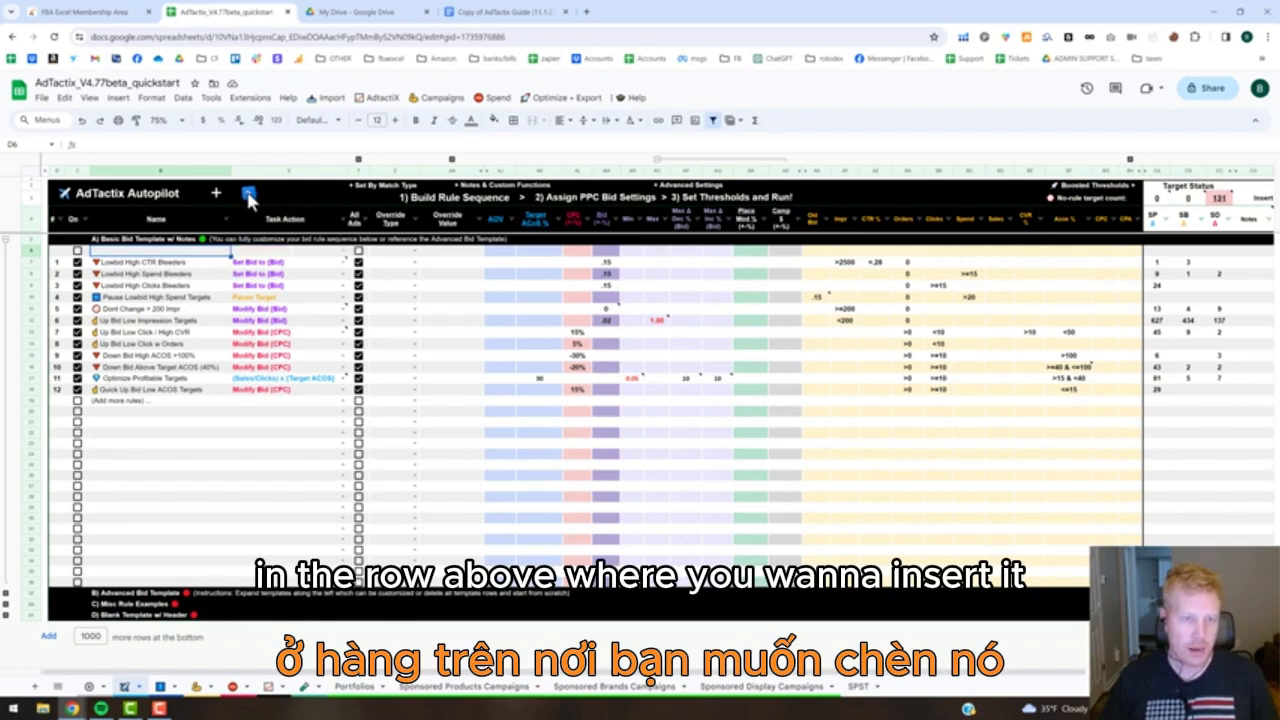
{"action": "left_click", "coordinate": [216, 192]}
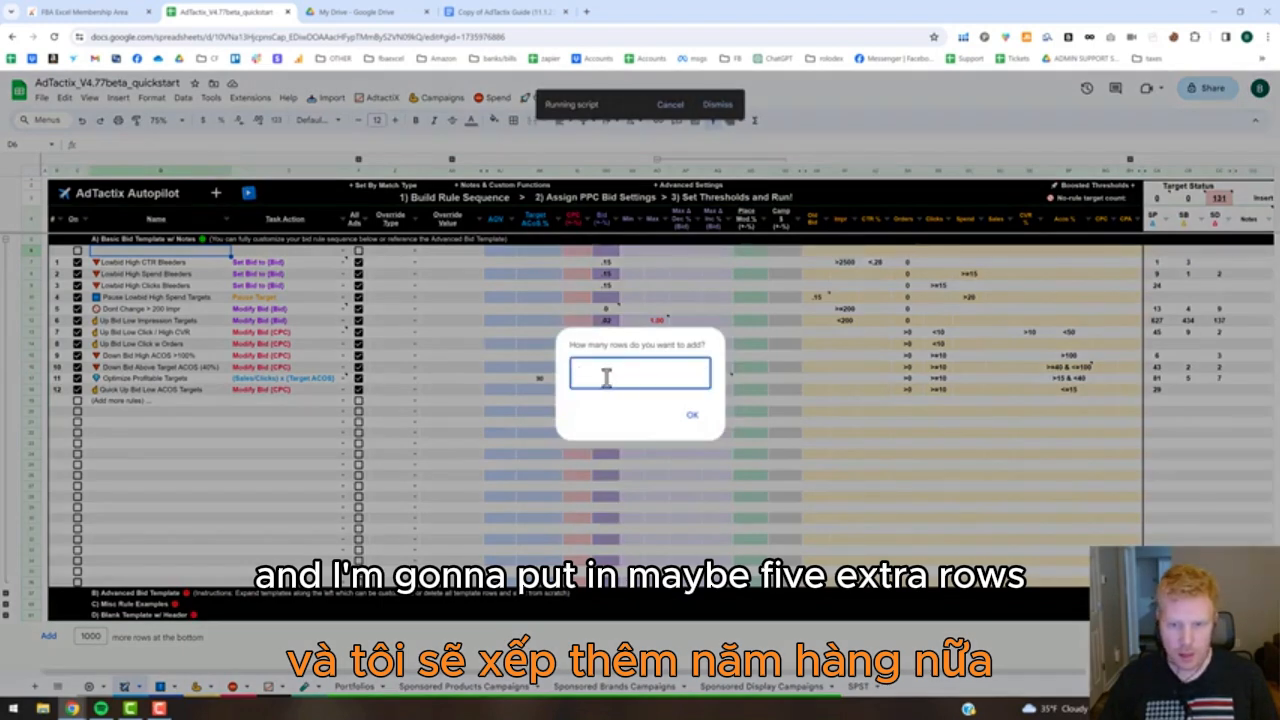
{"action": "type", "text": "5"}
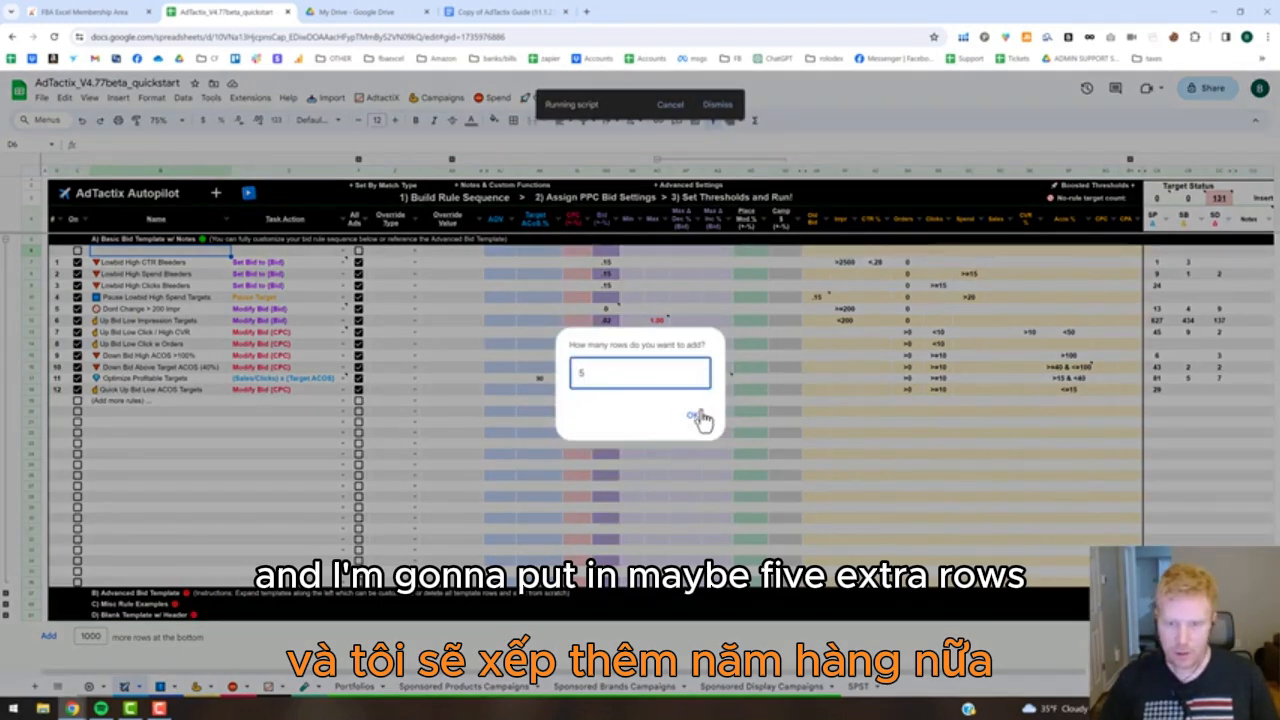
{"action": "left_click", "coordinate": [695, 415]}
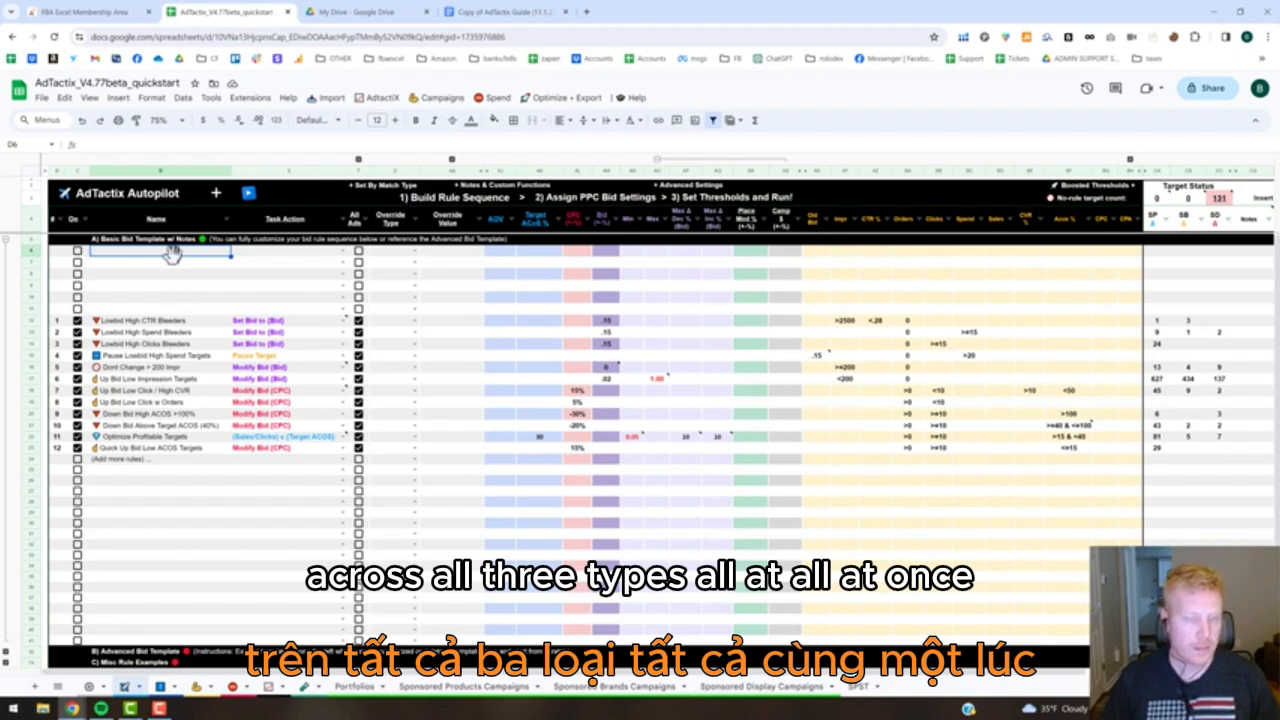
In row 7, set the Override Type to Target and paste the copied targets into the single Override Value cell.
{"action": "left_click", "coordinate": [112, 265]}
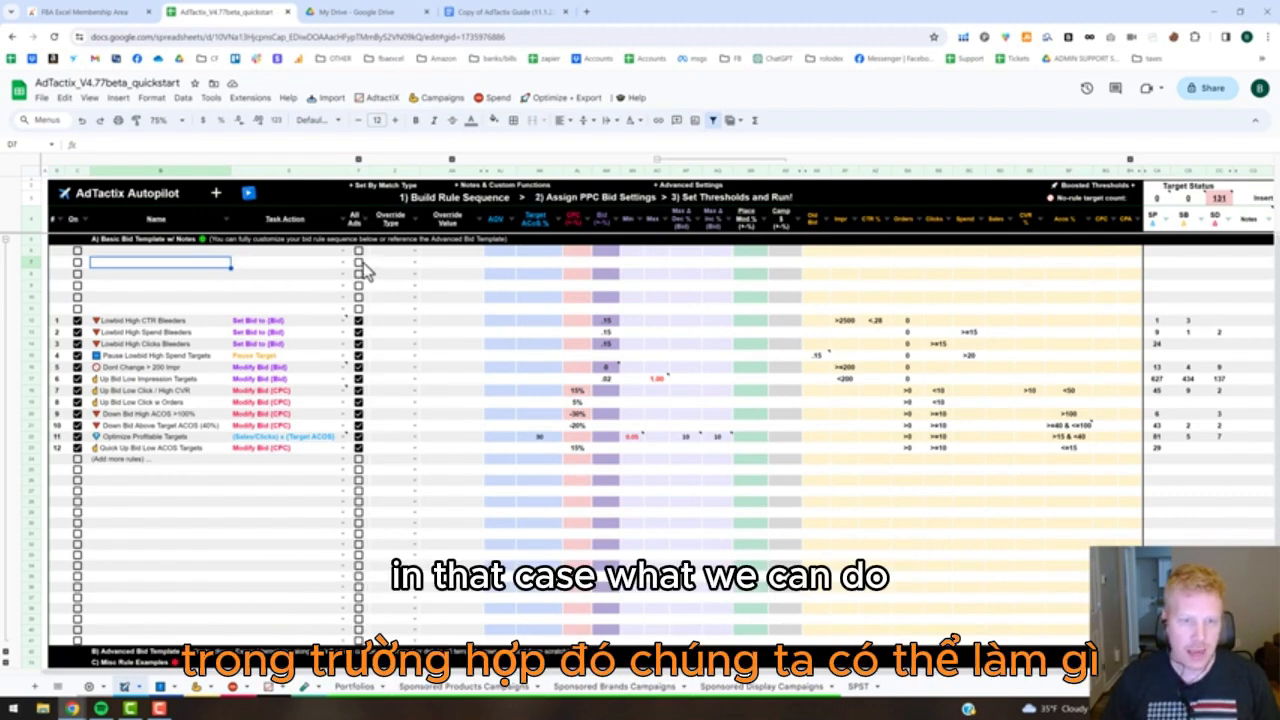
{"action": "left_click", "coordinate": [412, 263]}
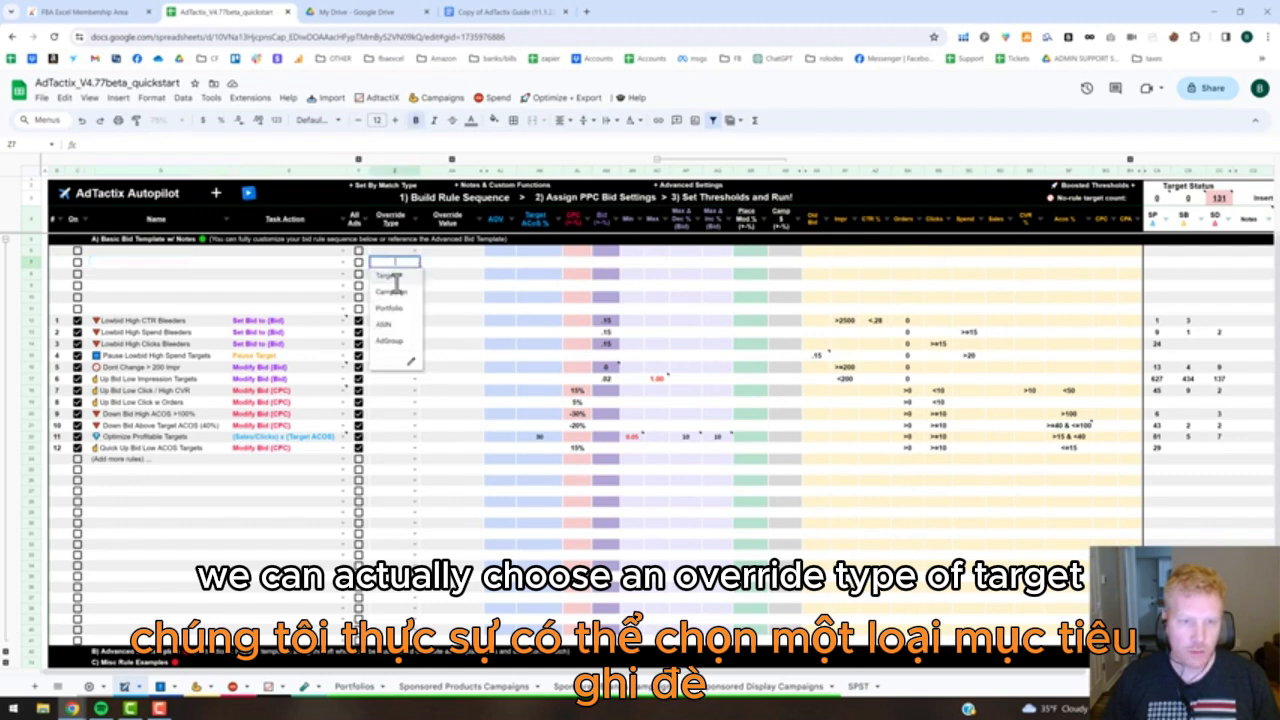
{"action": "left_click", "coordinate": [394, 277]}
{"action": "left_click", "coordinate": [437, 266]}
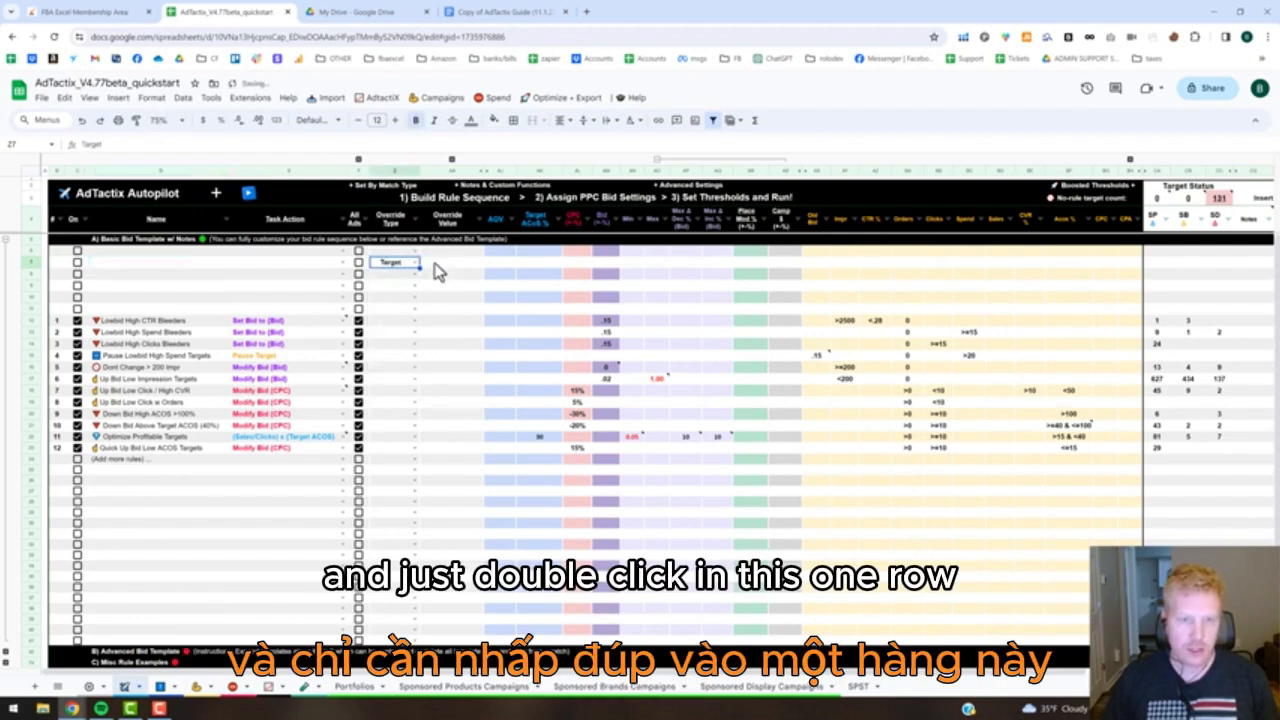
{"action": "double_click", "coordinate": [437, 263]}
{"action": "key", "text": "ctrl+v"}
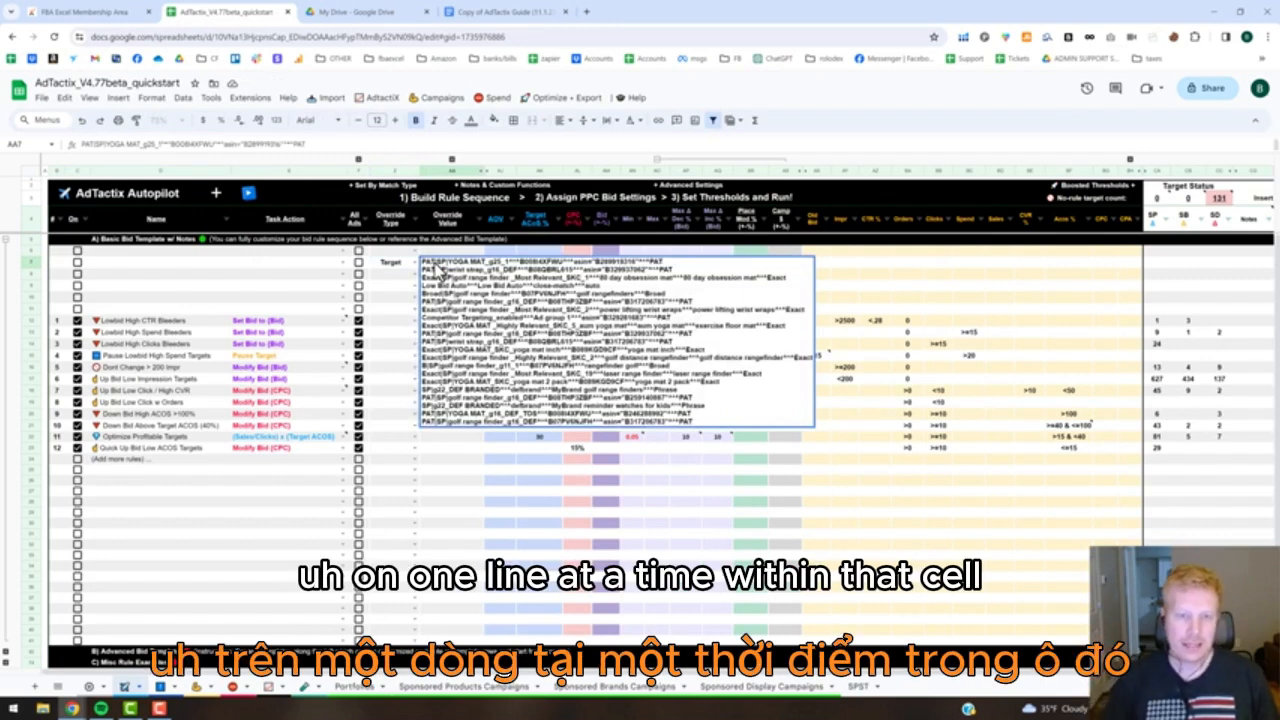
{"action": "key", "text": "Return"}
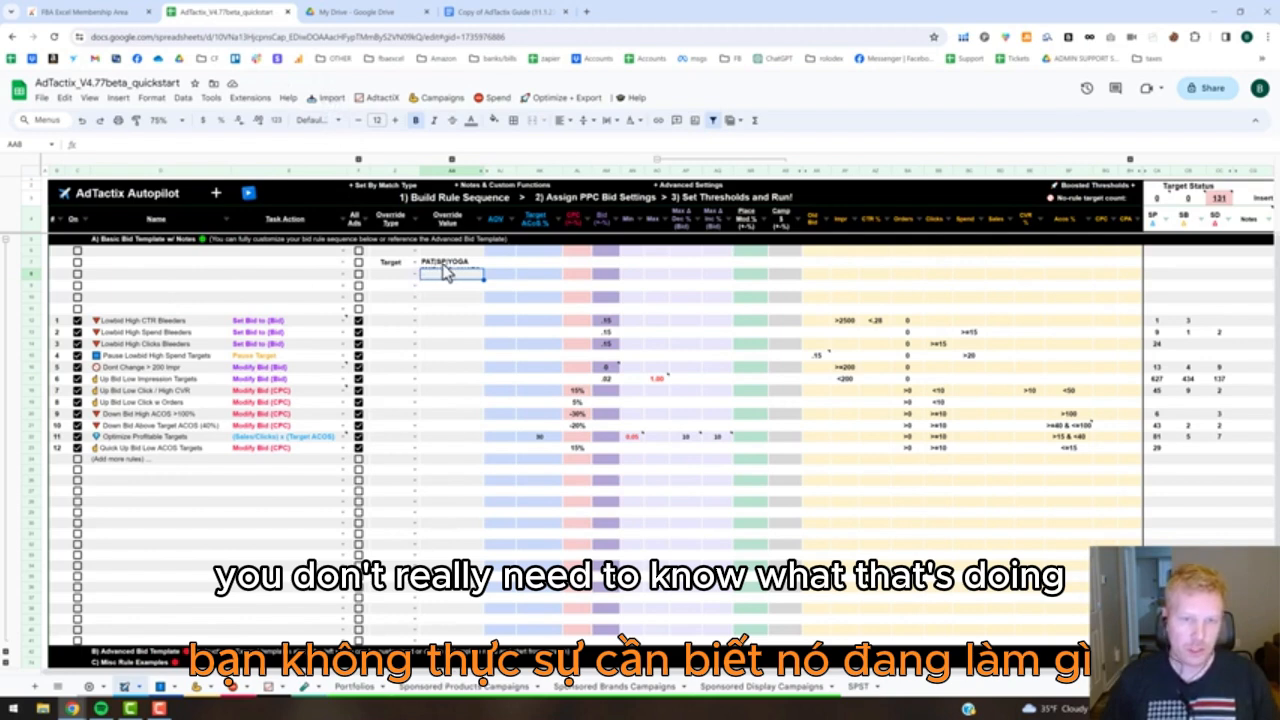
Name the new rule in row 7 "keep these the same" and set its task action to Modify Bid (Bid).
{"action": "left_click", "coordinate": [125, 264]}
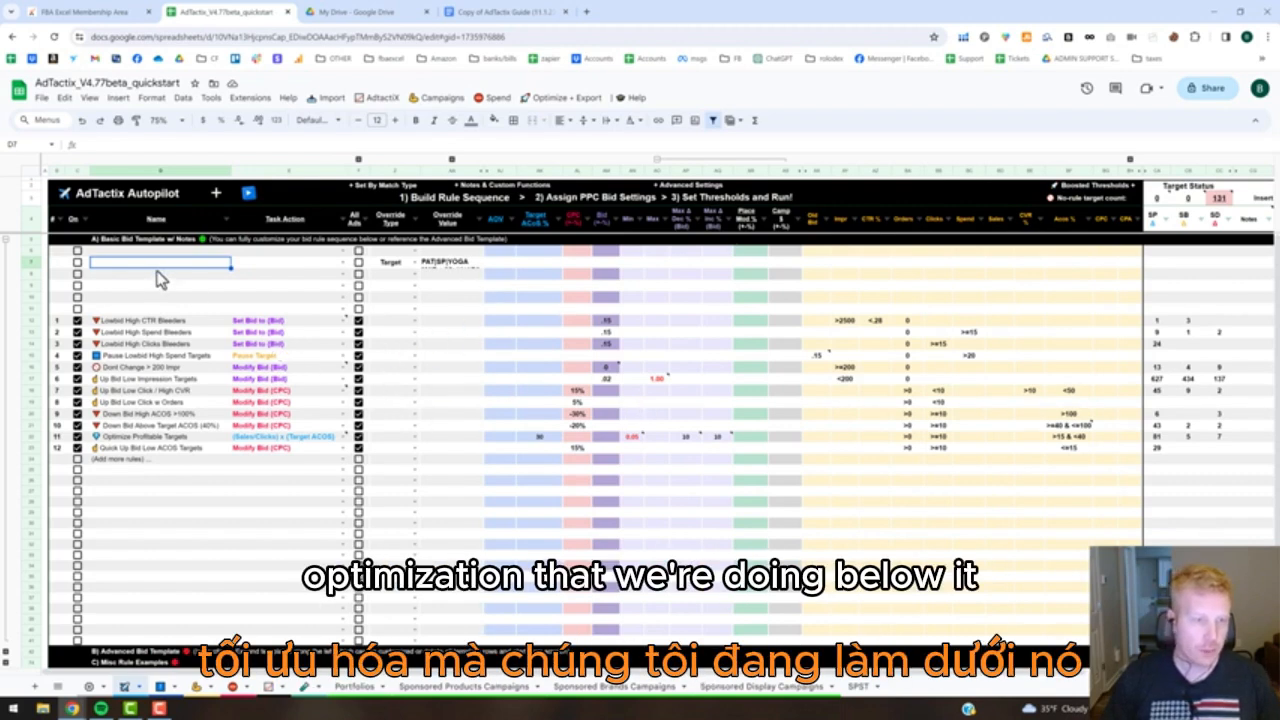
{"action": "type", "text": "keep these the same"}
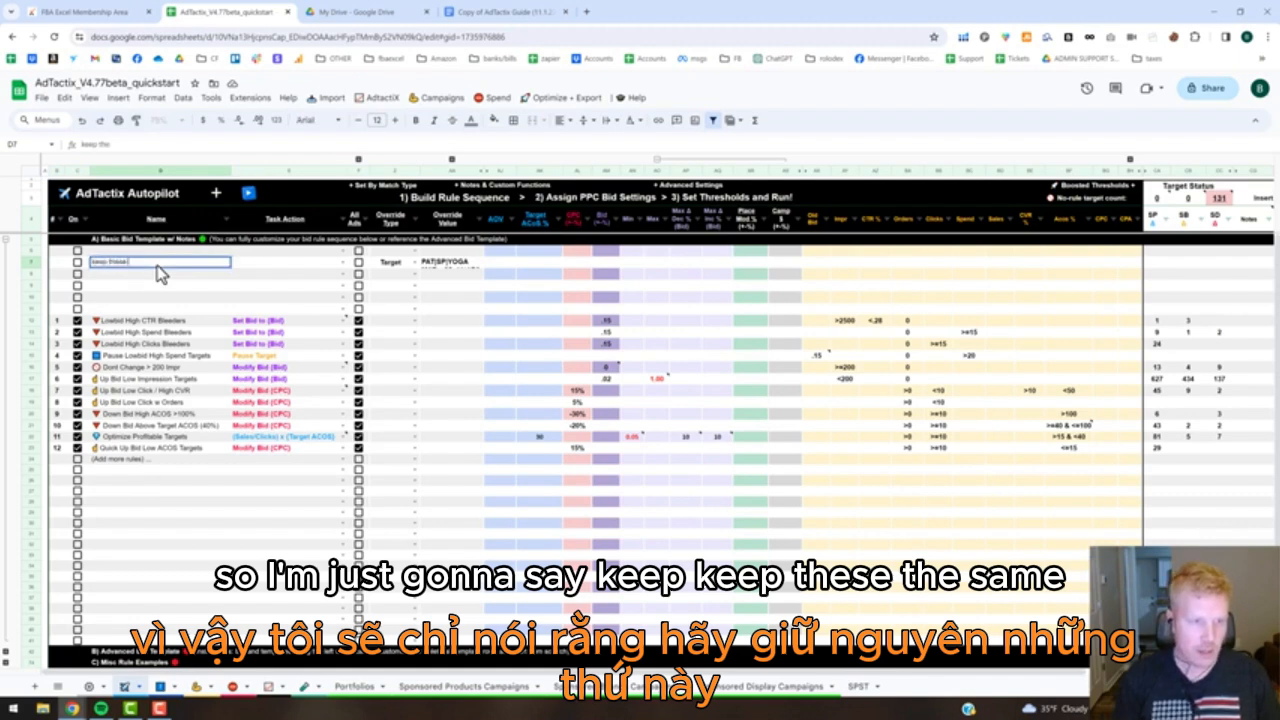
{"action": "left_click", "coordinate": [343, 266]}
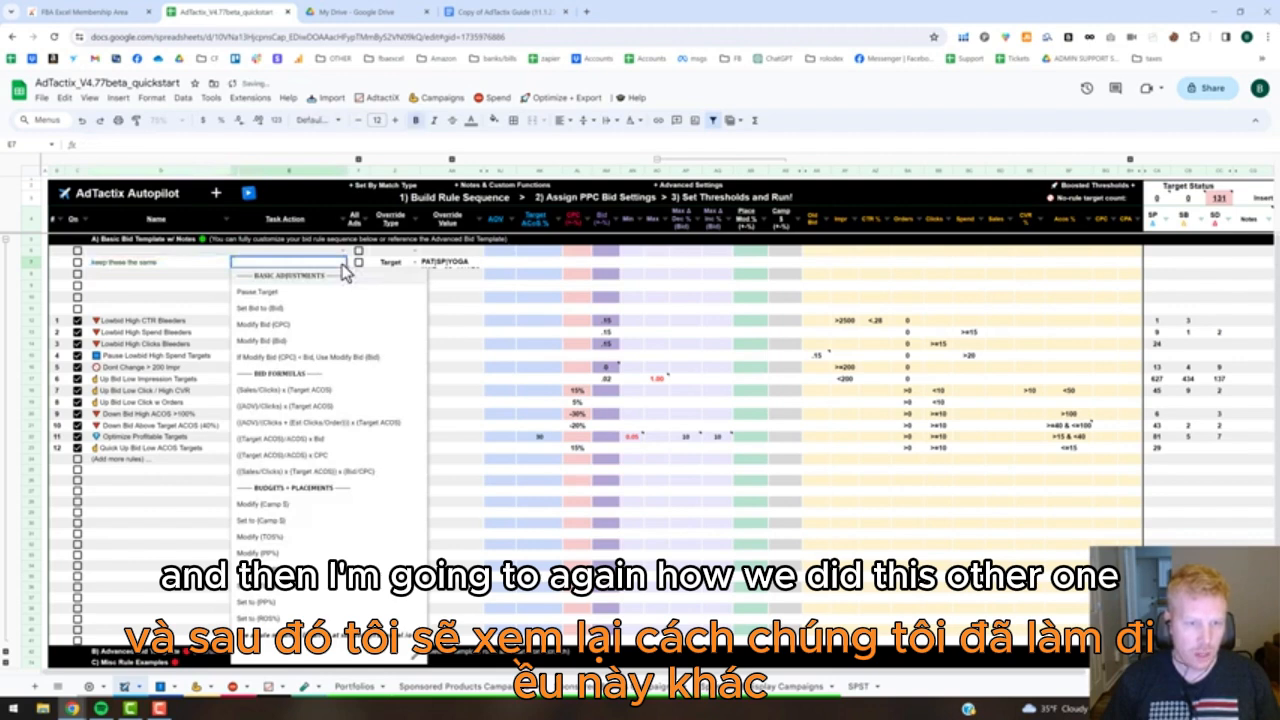
{"action": "left_click", "coordinate": [339, 341]}
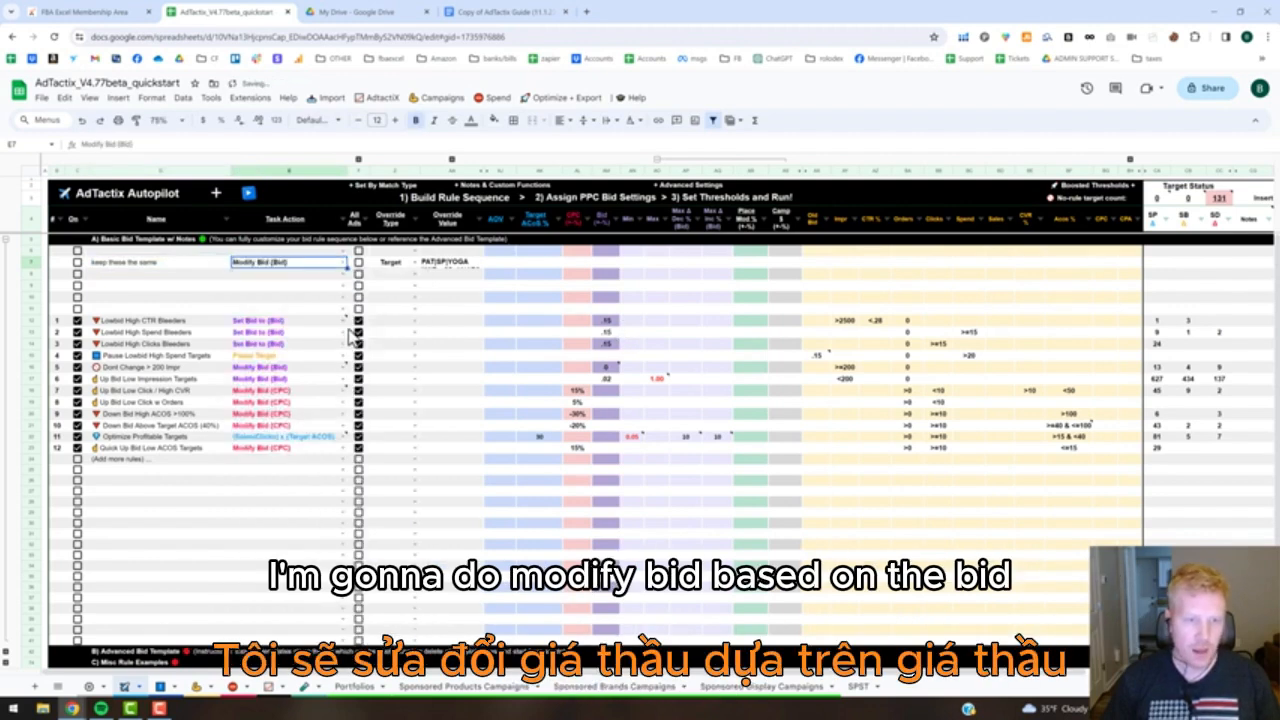
Set the new rule's Bid value to 0 and turn the rule on for All Ads.
{"action": "left_click", "coordinate": [609, 264]}
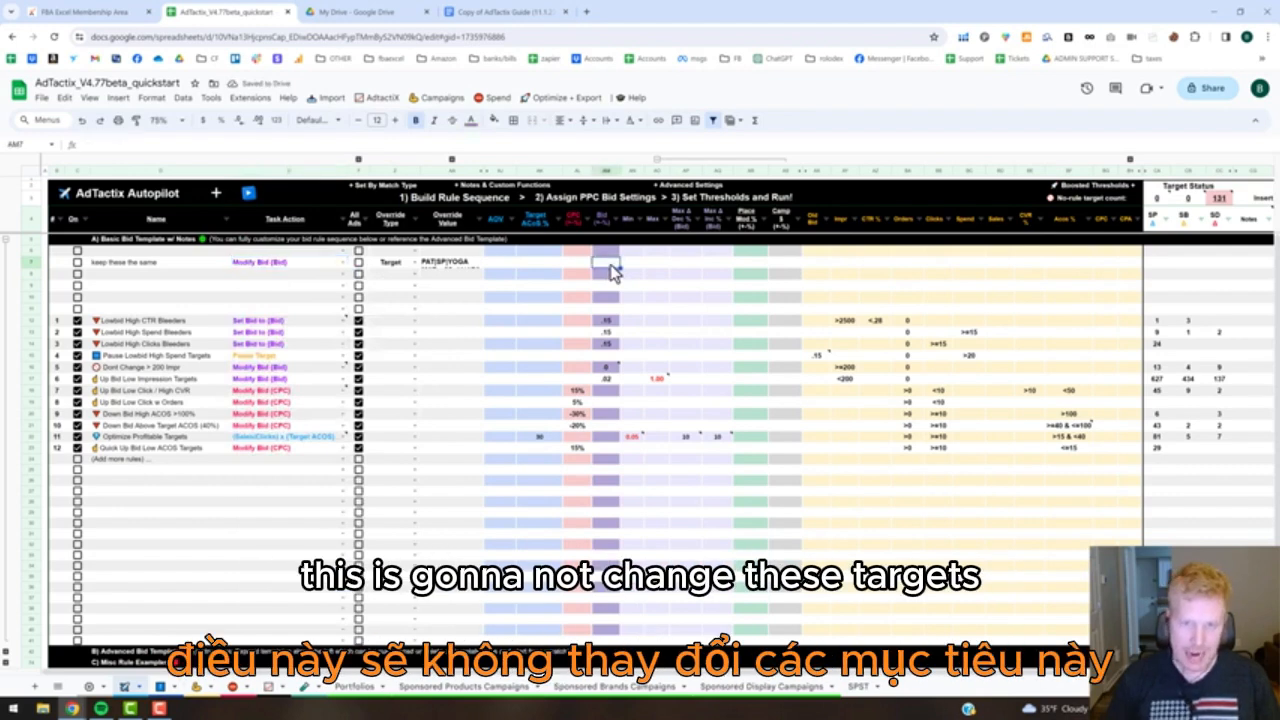
{"action": "type", "text": "0"}
{"action": "left_click", "coordinate": [699, 293]}
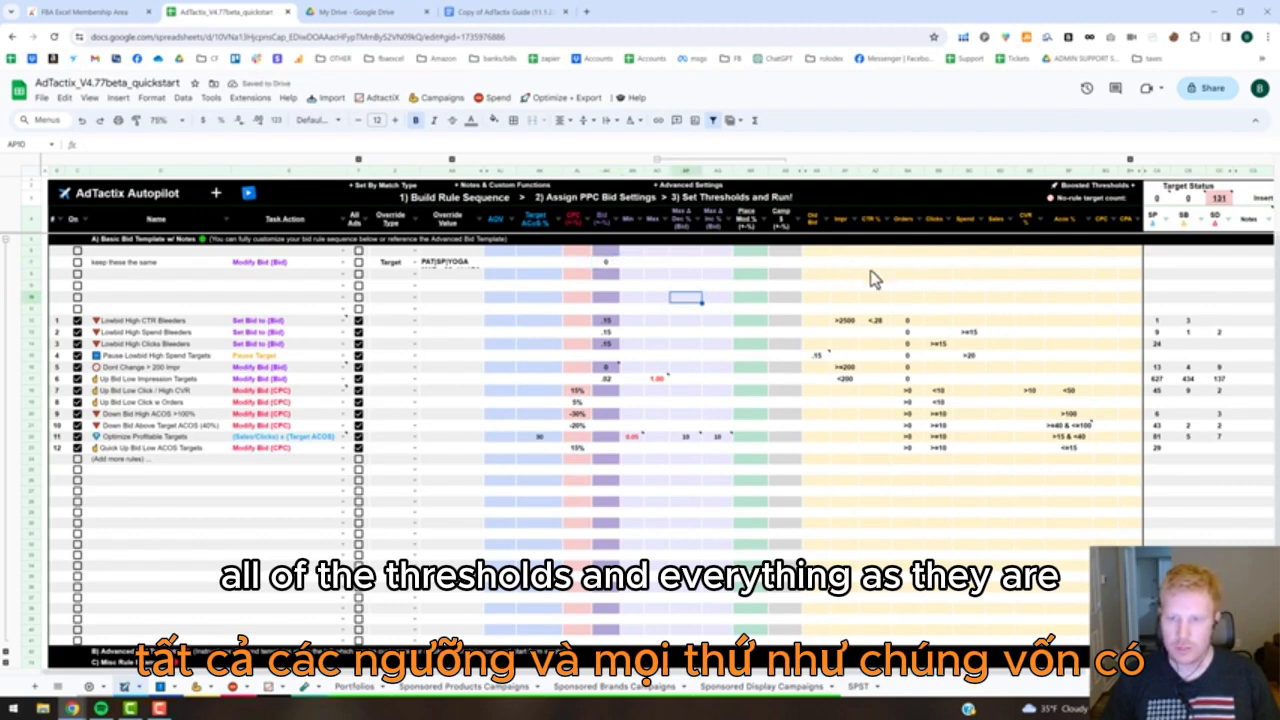
{"action": "left_click", "coordinate": [77, 262]}
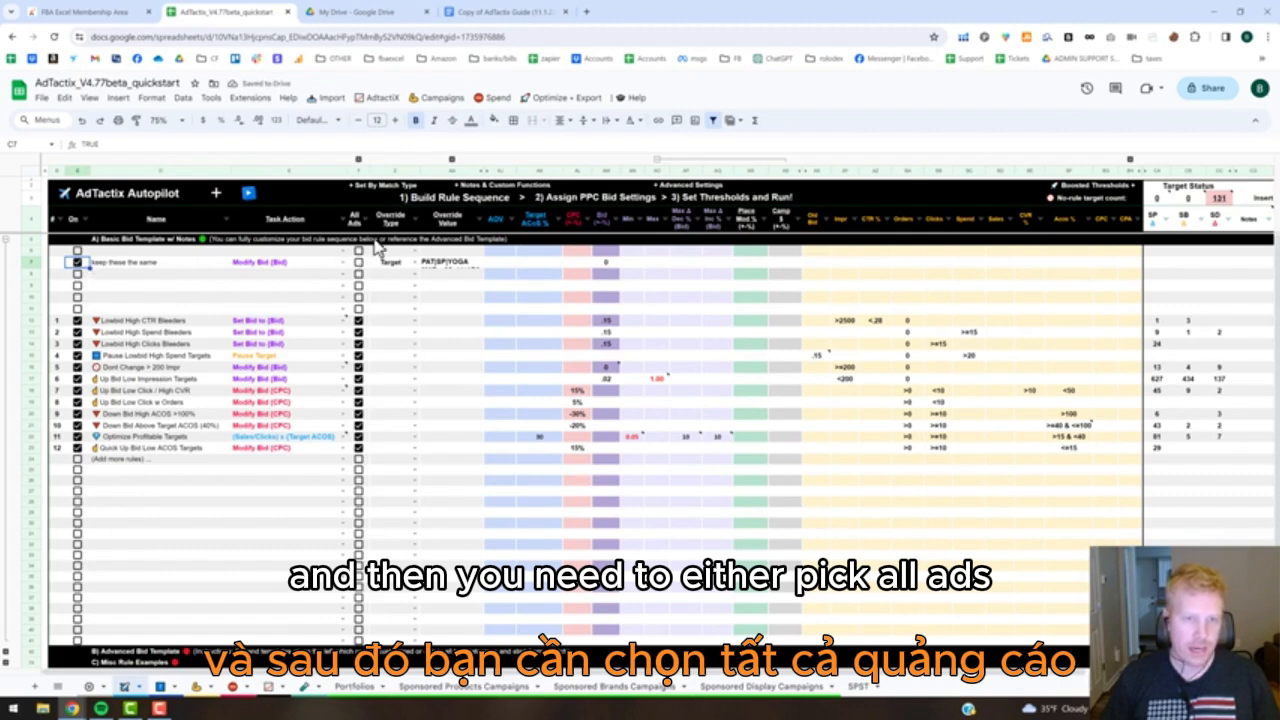
{"action": "left_click", "coordinate": [358, 262]}
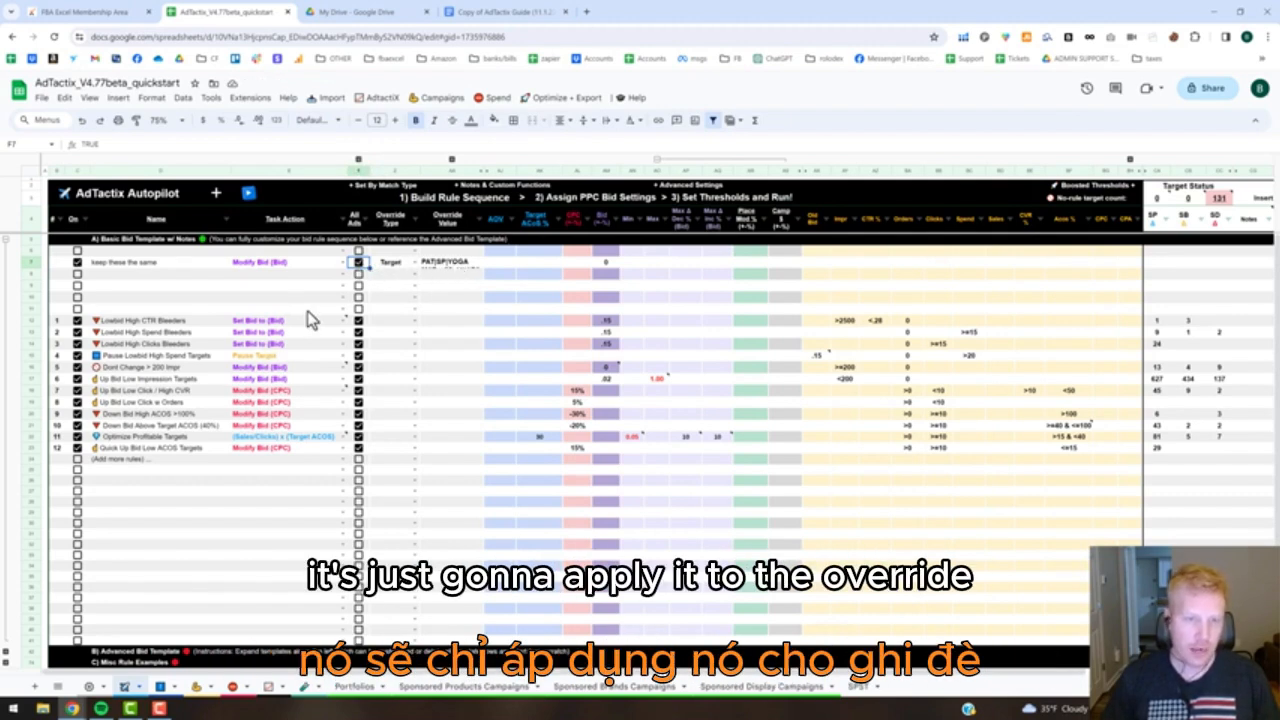
Number the new rule 1 and renumber the existing rules below it from 2 to 13.
{"action": "left_click", "coordinate": [64, 264]}
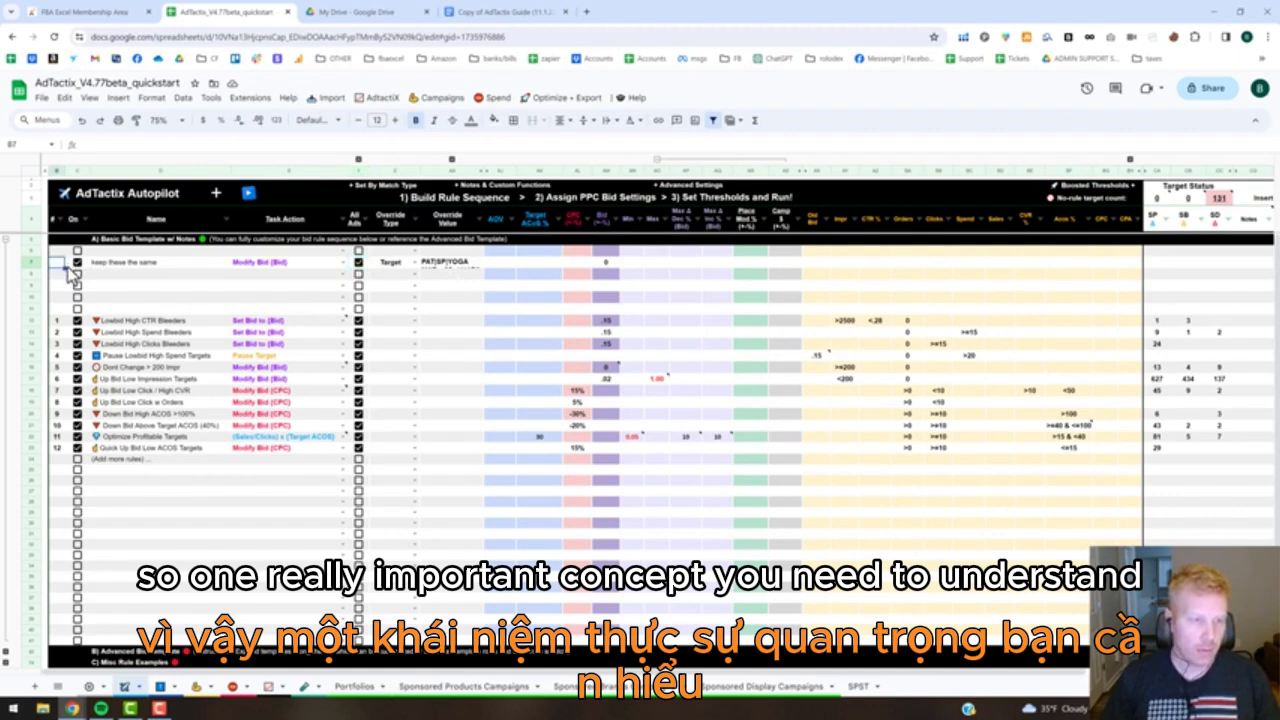
{"action": "left_click", "coordinate": [62, 322]}
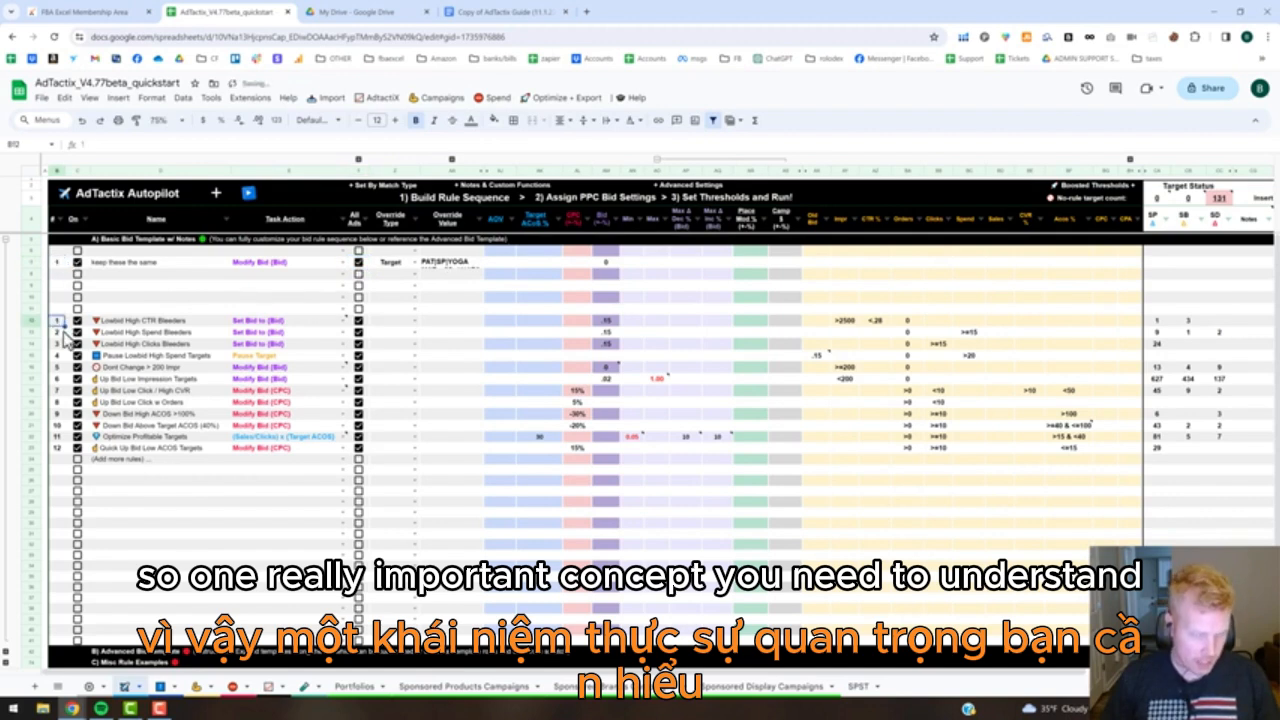
{"action": "left_click", "coordinate": [60, 333]}
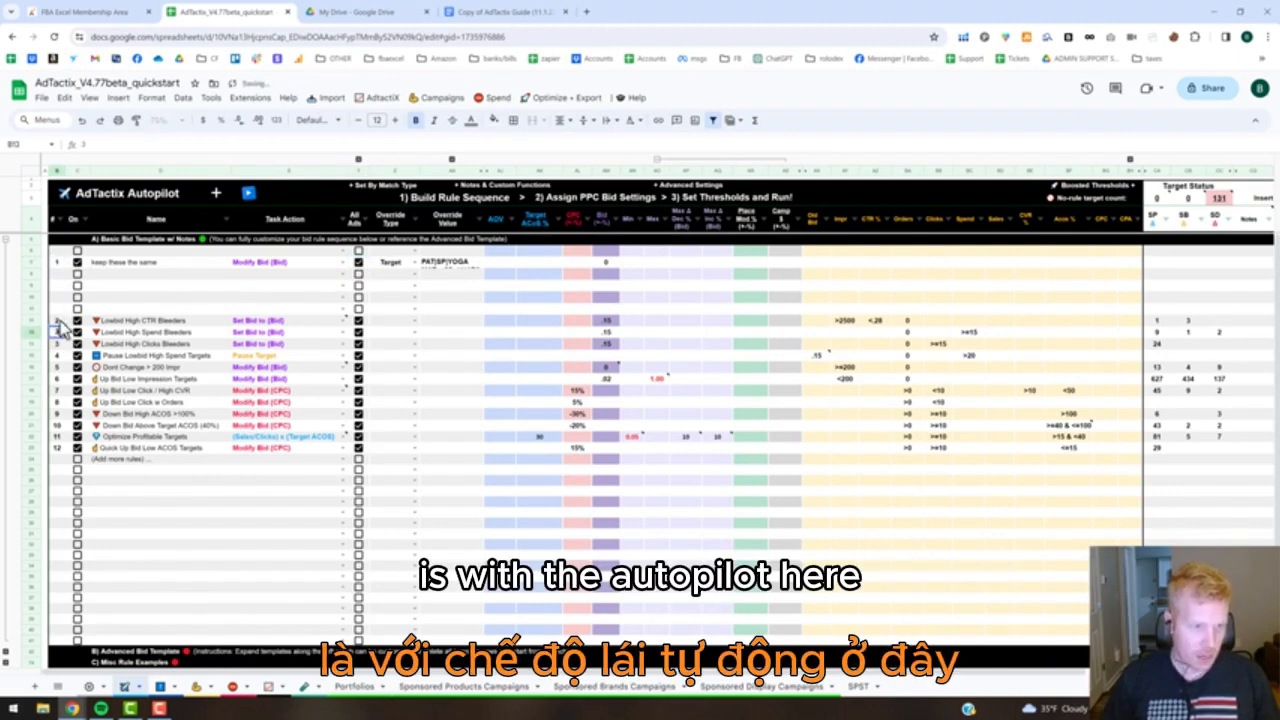
{"action": "left_click_drag", "start_coordinate": [60, 321], "coordinate": [62, 453]}
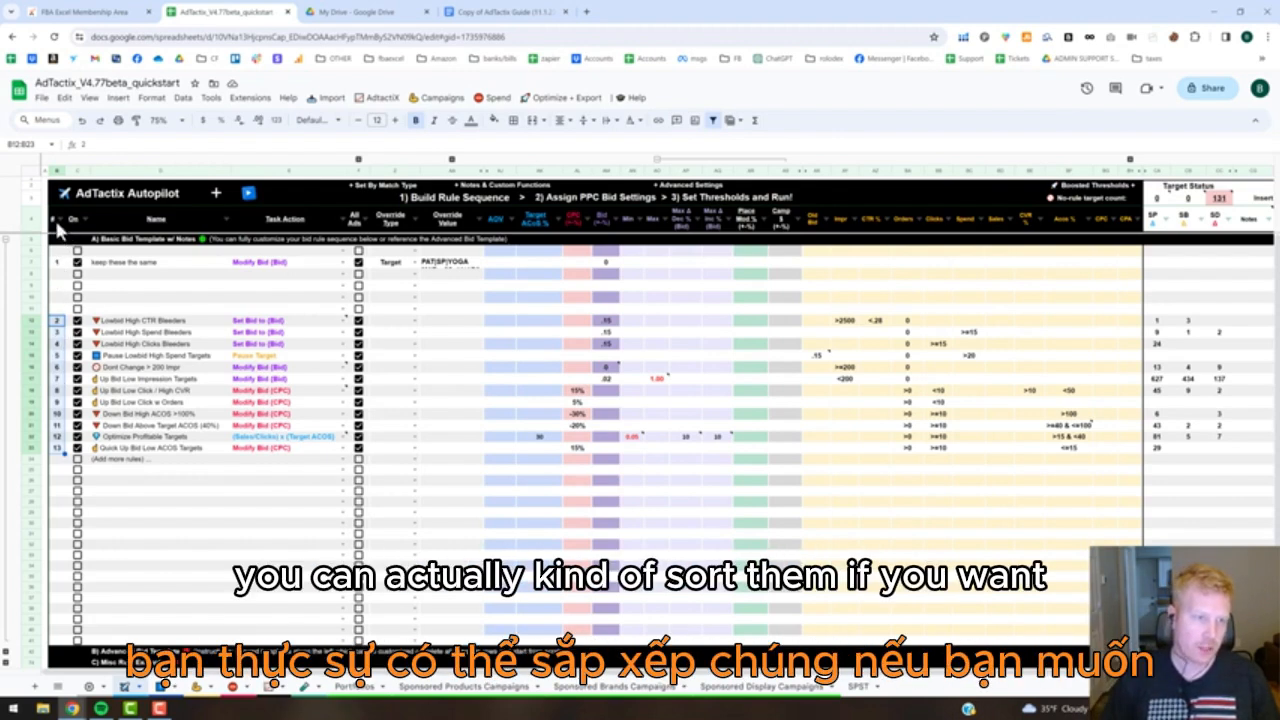
{"action": "mouse_move", "coordinate": [60, 224]}
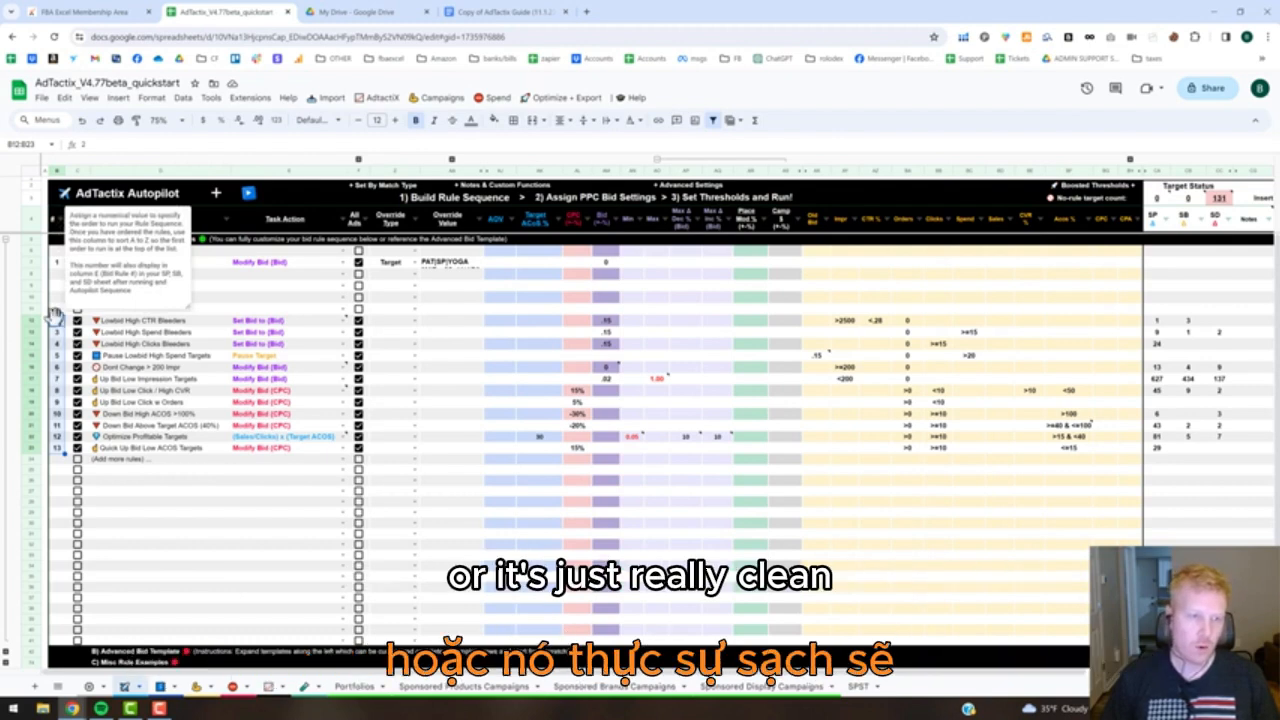
{"action": "left_click", "coordinate": [222, 474]}
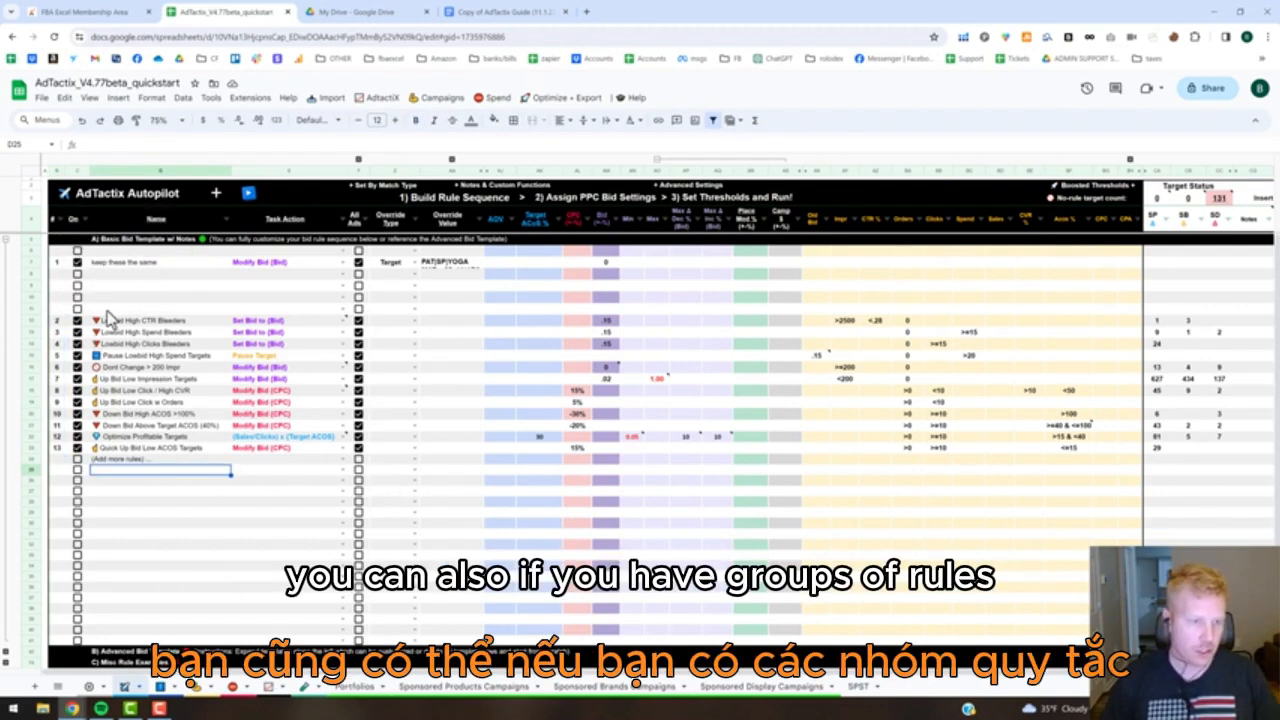
{"action": "left_click", "coordinate": [33, 322]}
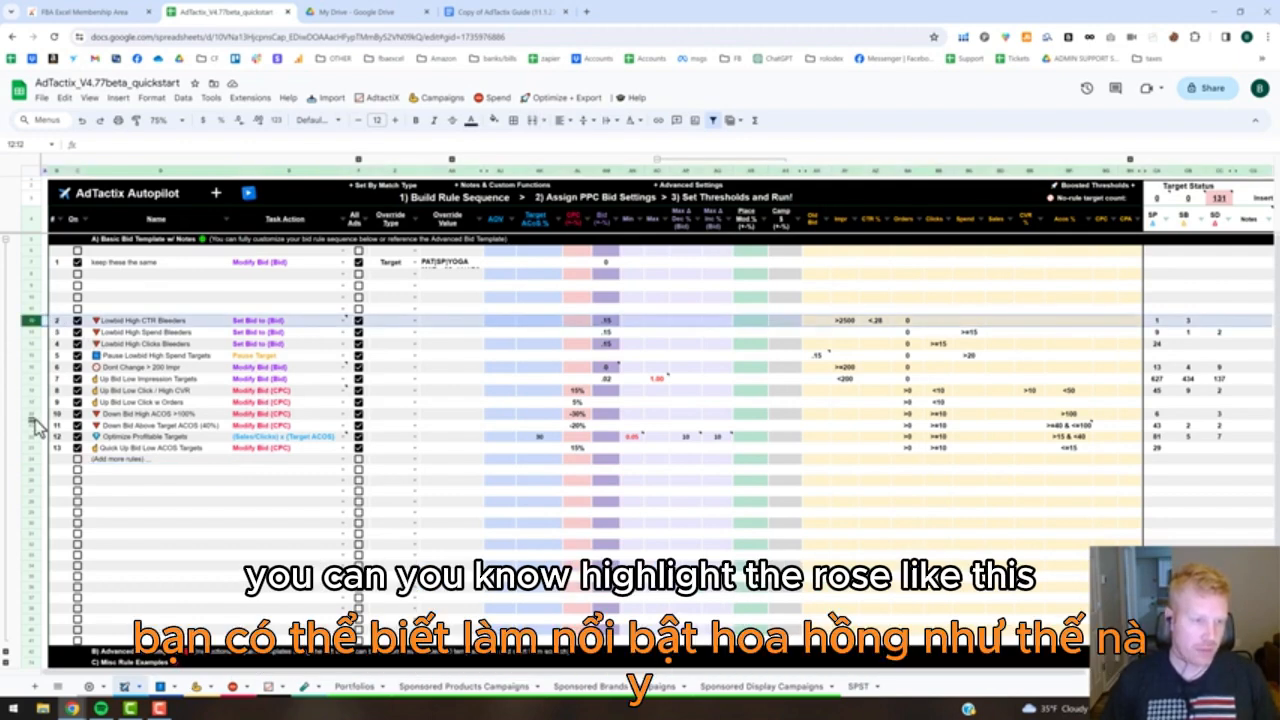
{"action": "left_click", "coordinate": [33, 422], "text": "shift"}
{"action": "right_click", "coordinate": [33, 422]}
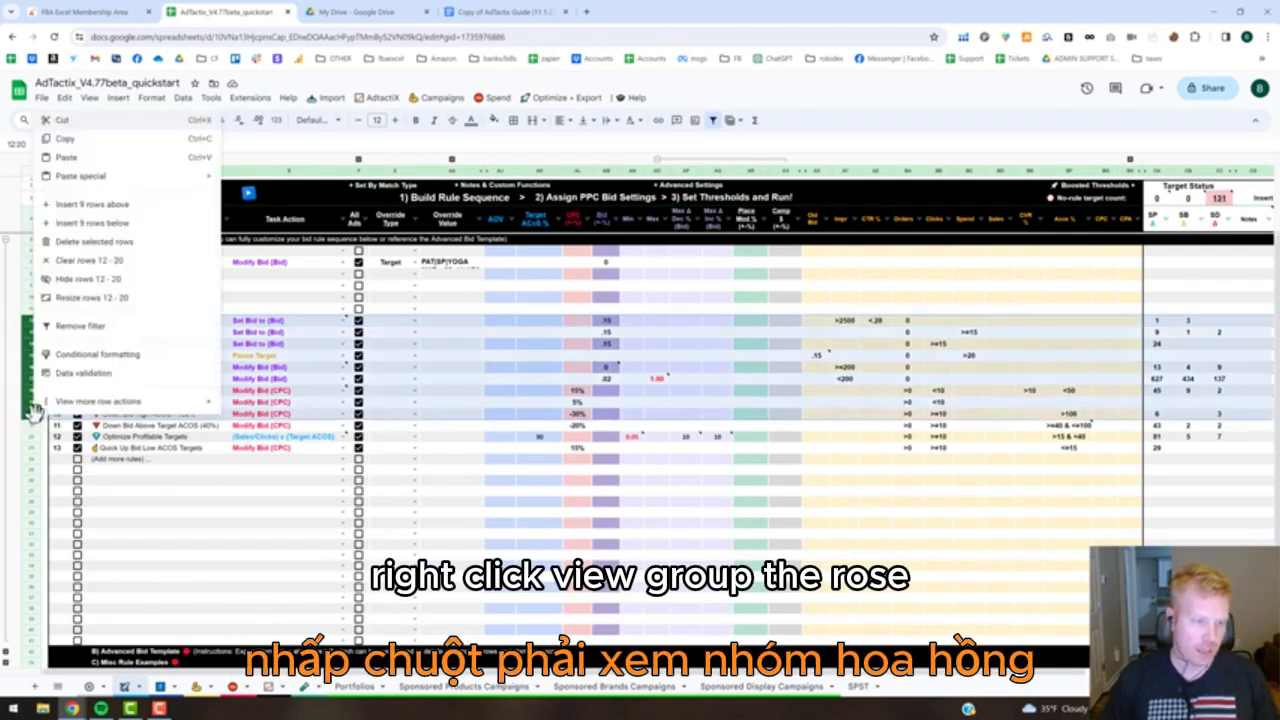
{"action": "mouse_move", "coordinate": [80, 405]}
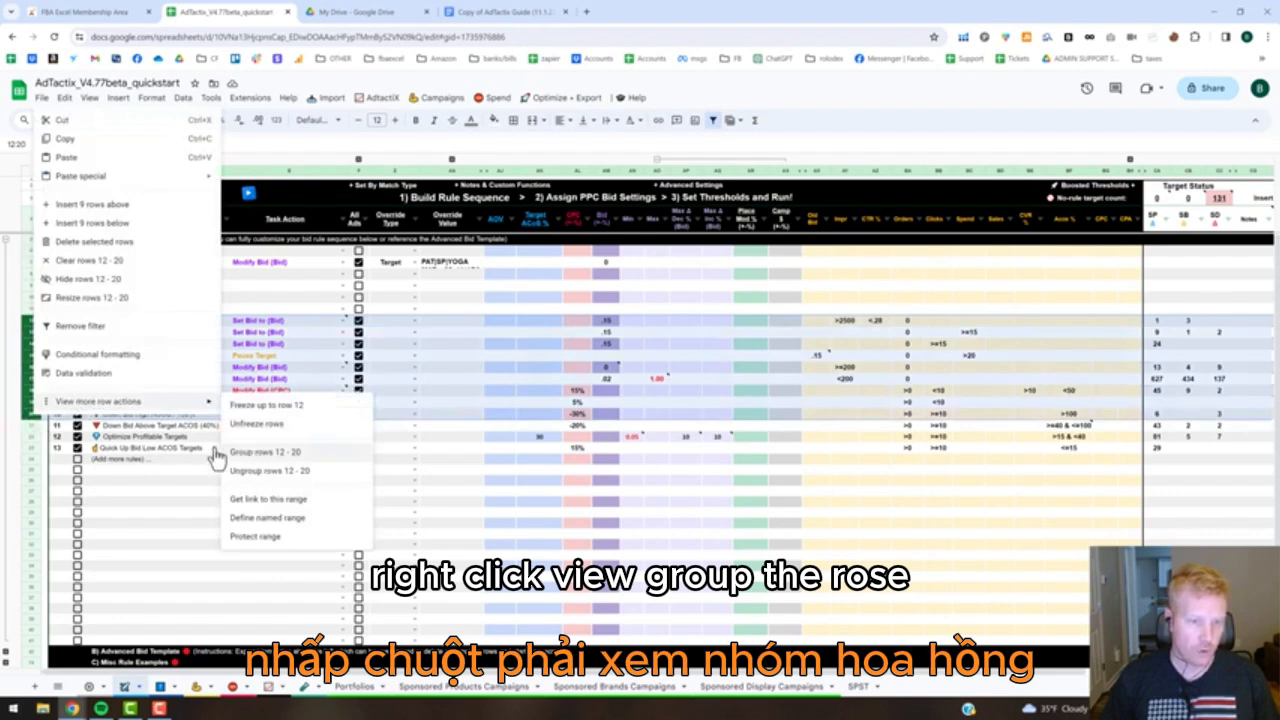
{"action": "left_click", "coordinate": [157, 492]}
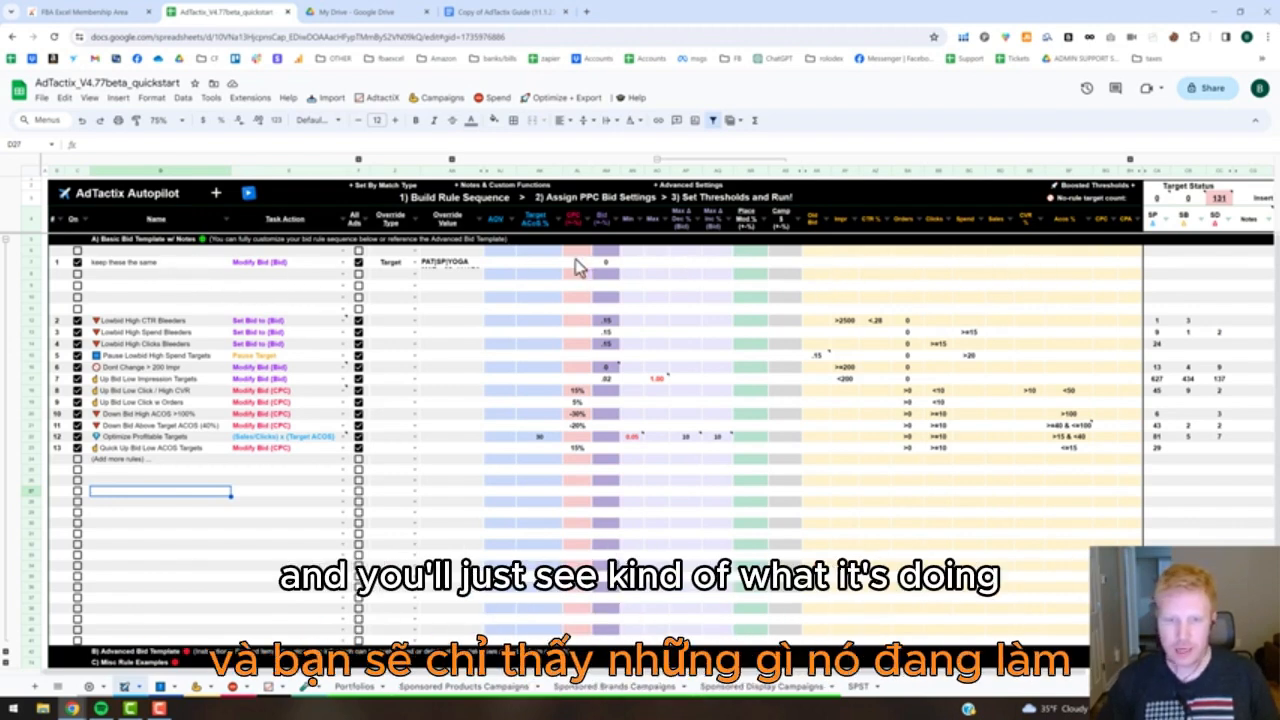
Run the Autopilot rule sequence again on the PPC bulk files and close the completion notice.
{"action": "left_click", "coordinate": [249, 194]}
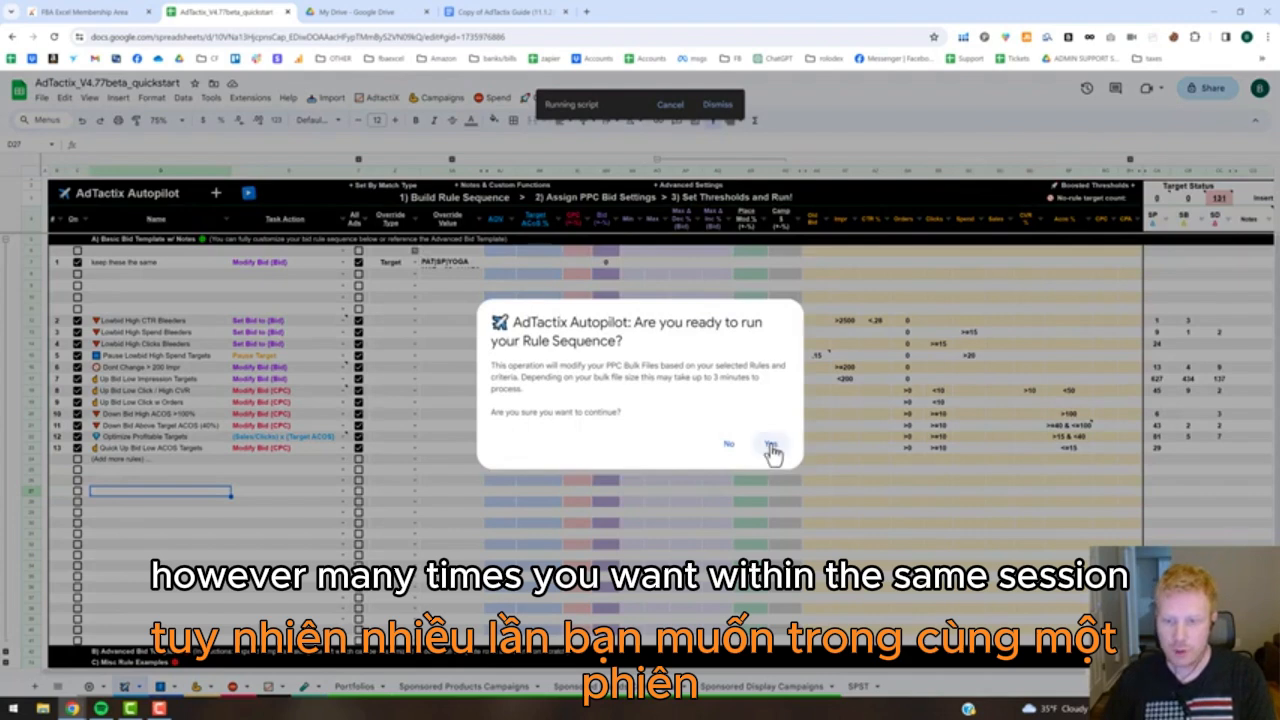
{"action": "left_click", "coordinate": [770, 446]}
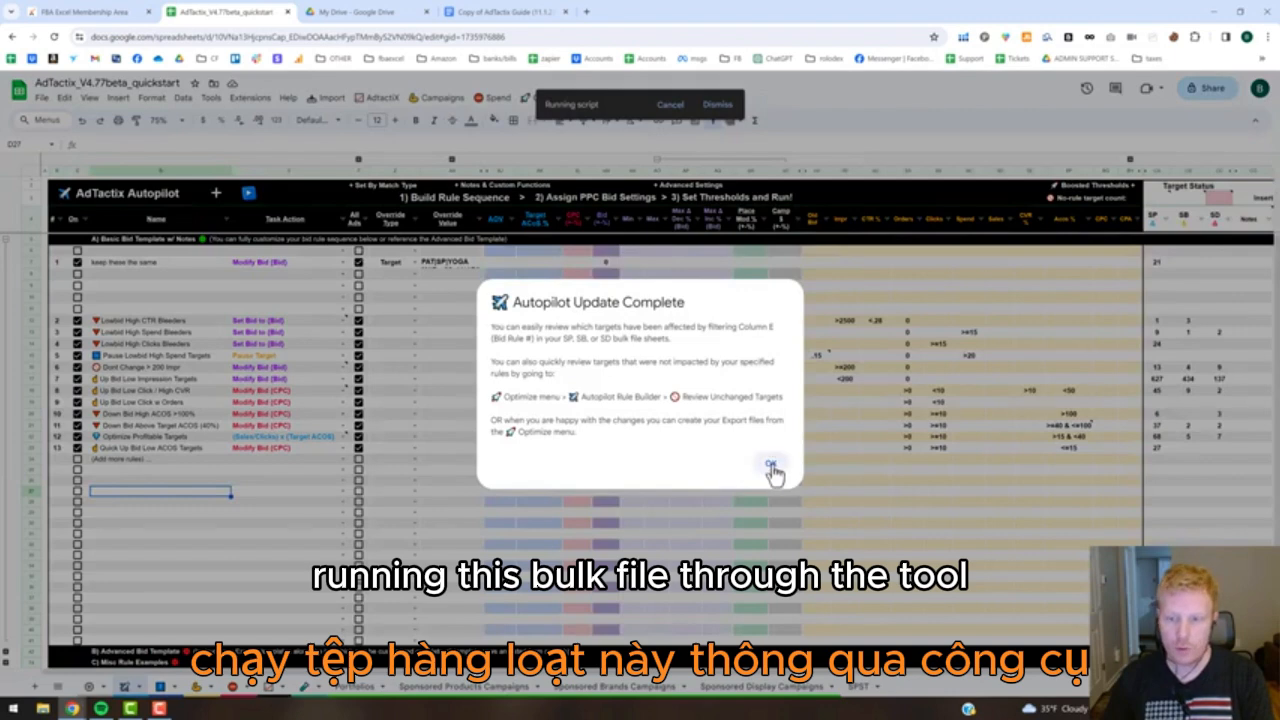
{"action": "left_click", "coordinate": [771, 466]}
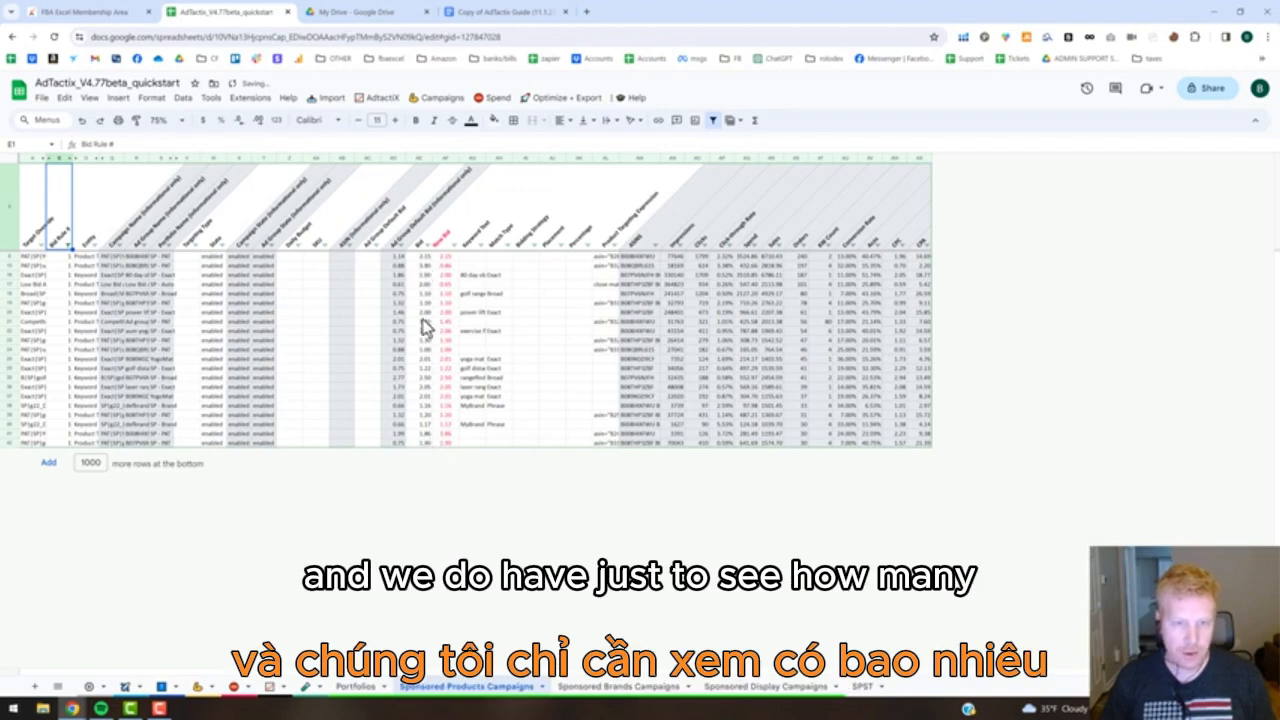
Count the Sponsored Products targets filtered to bid rule 1 by selecting their values in the Bid column.
{"action": "left_click_drag", "start_coordinate": [425, 257], "coordinate": [427, 443]}
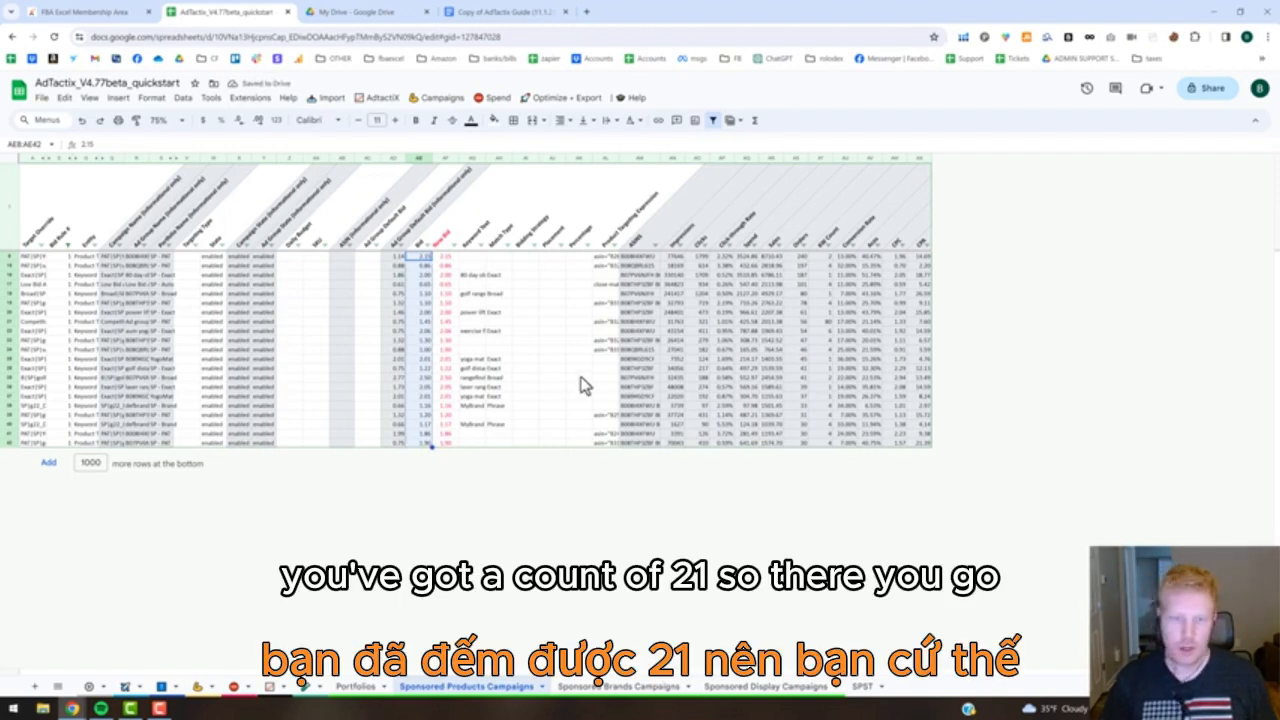
{"action": "left_click", "coordinate": [535, 360]}
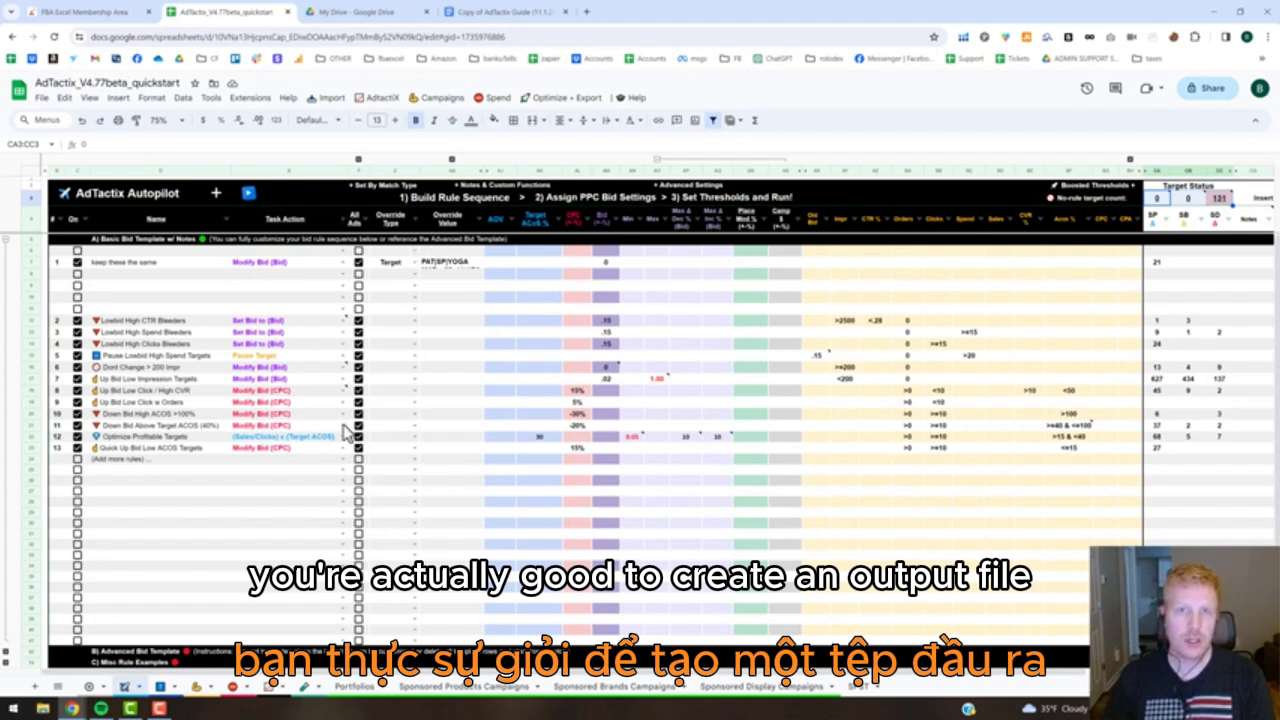
Look through the Optimize + Export options for Autopilot bidding rules, unchanged targets, fine tuning and exporting bulk files to Google Drive.
{"action": "left_click", "coordinate": [546, 98]}
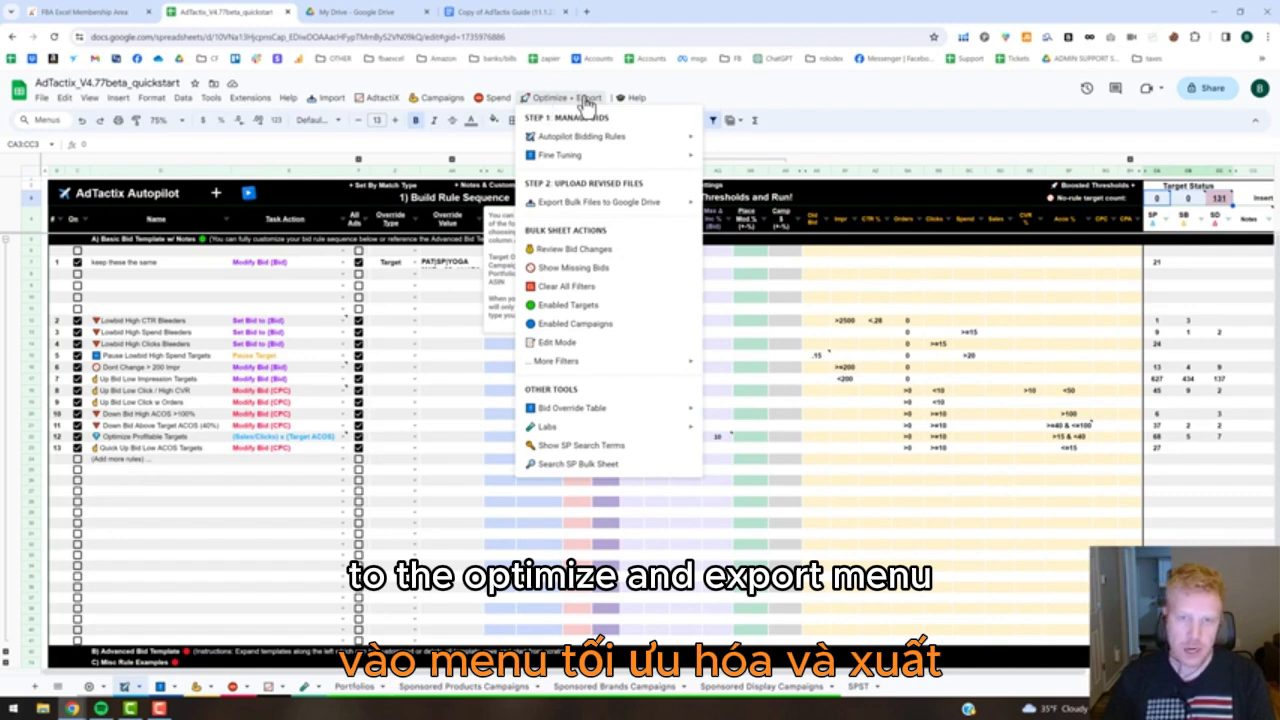
{"action": "left_click", "coordinate": [572, 204]}
{"action": "mouse_move", "coordinate": [568, 136]}
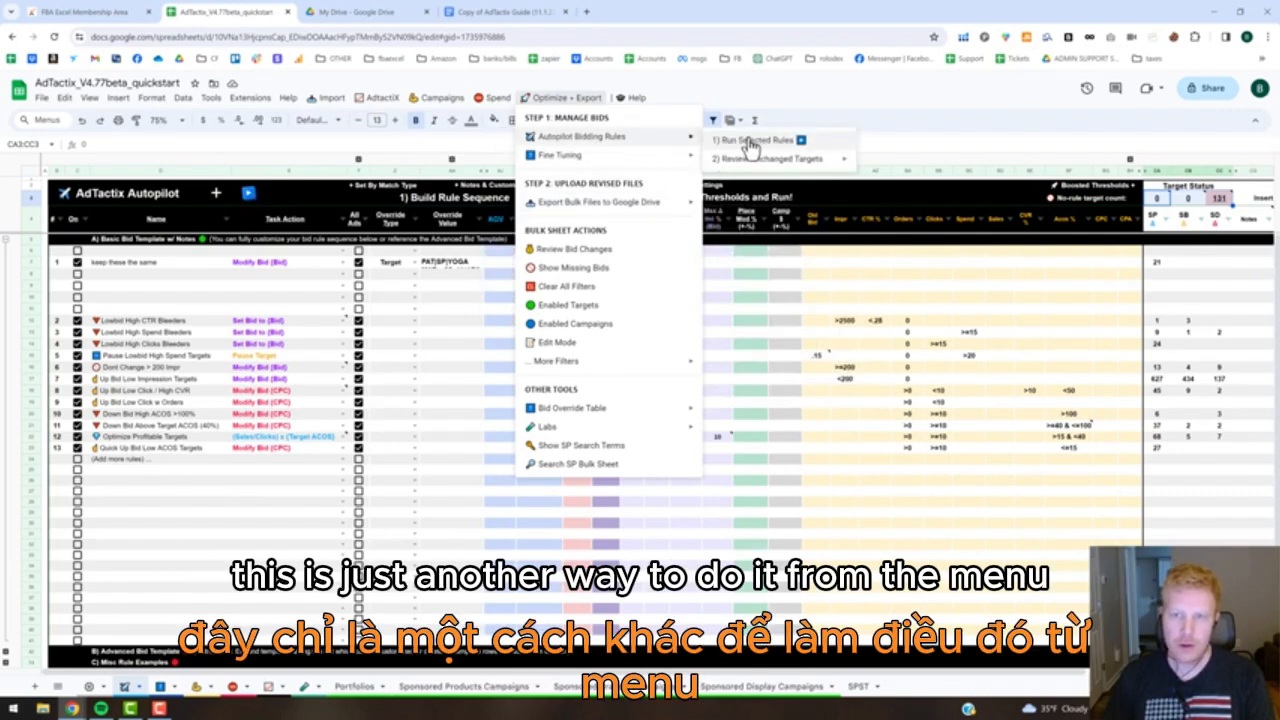
{"action": "mouse_move", "coordinate": [766, 160]}
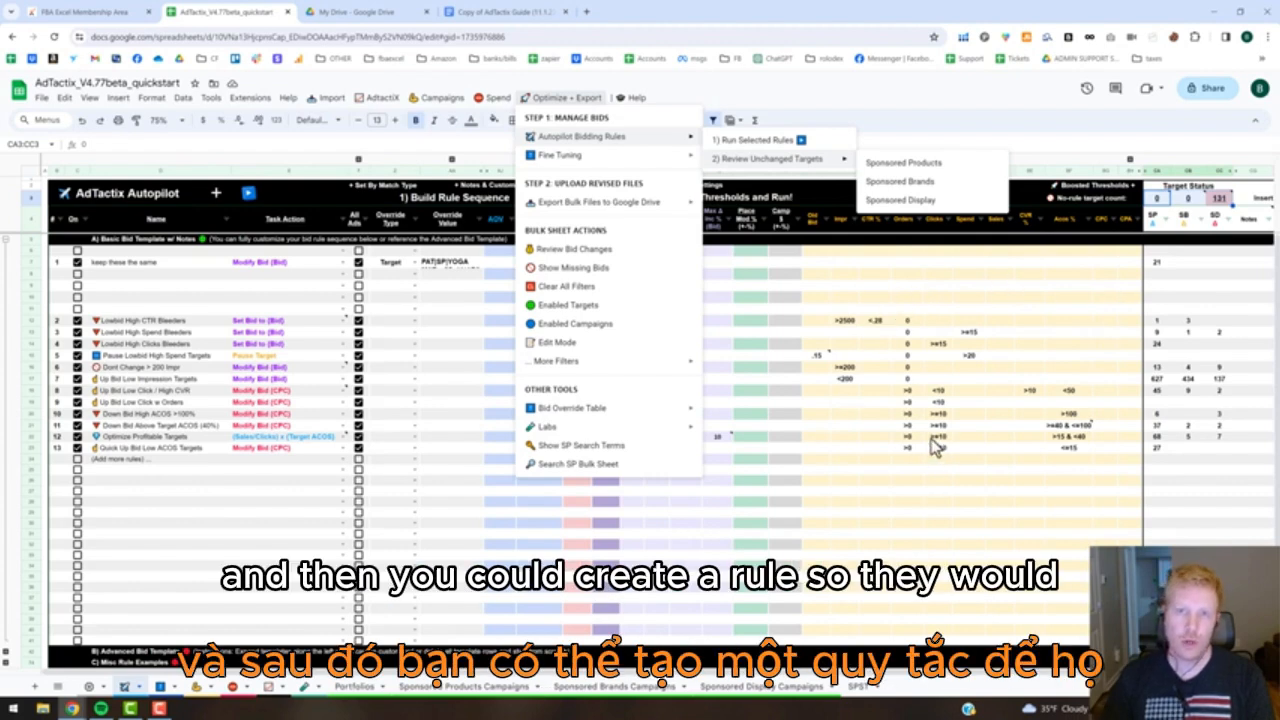
{"action": "mouse_move", "coordinate": [660, 160]}
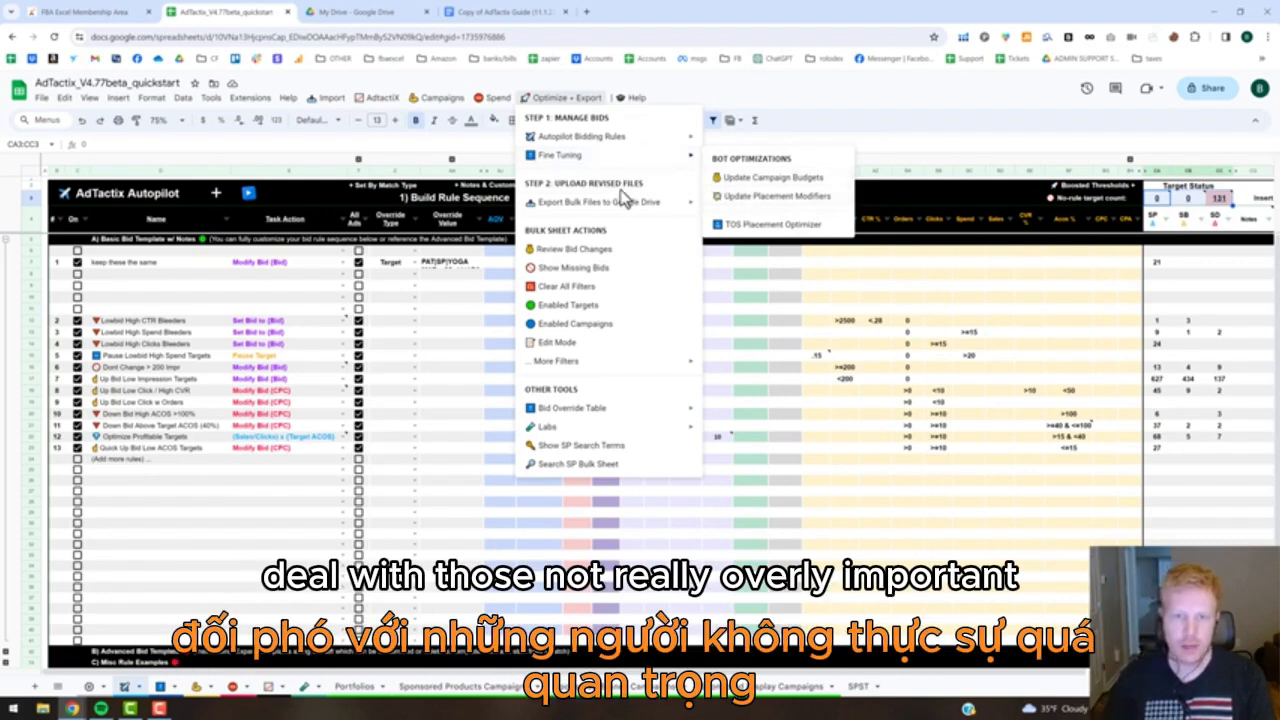
{"action": "mouse_move", "coordinate": [620, 205]}
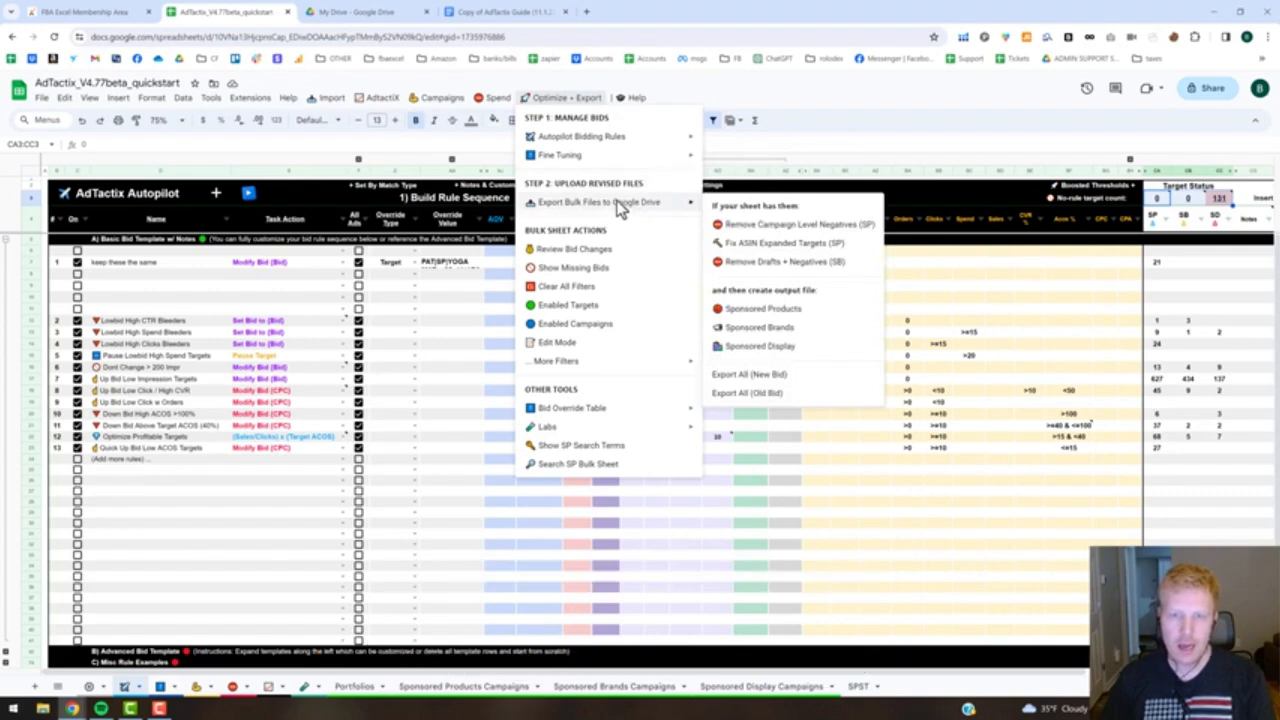
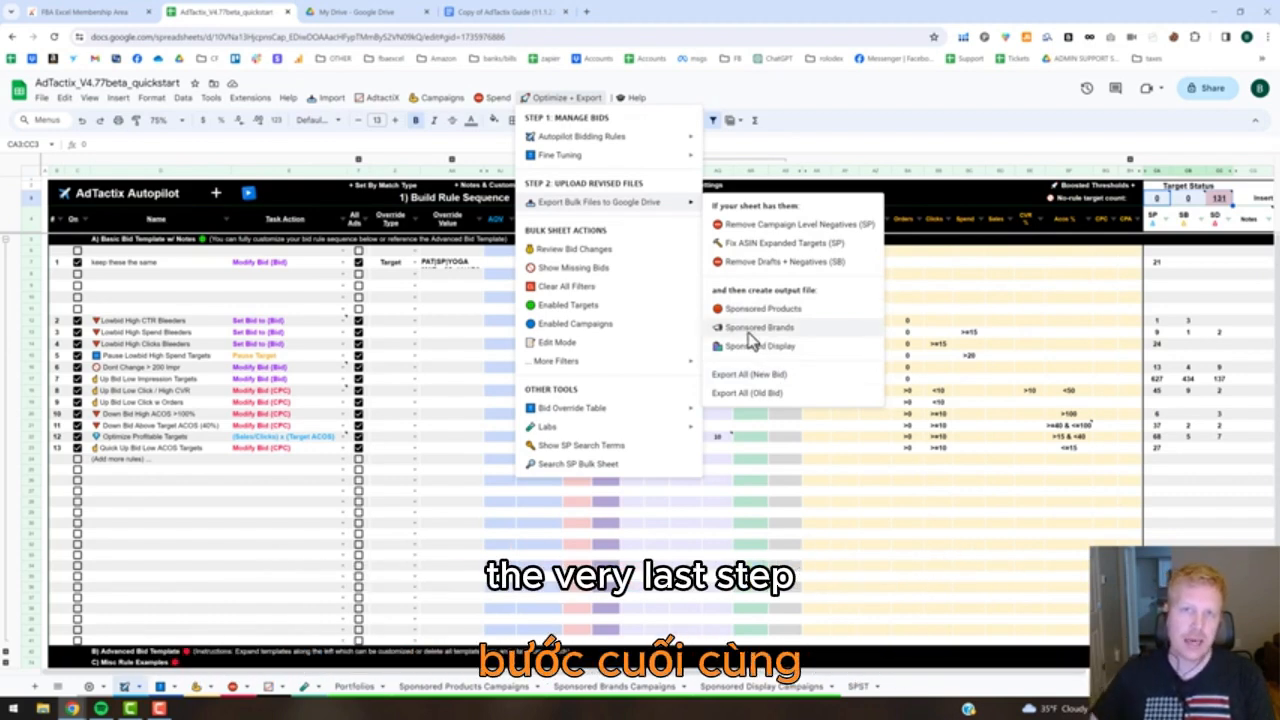
Open the SPST search term report, and review the STOPtimizer limits for Bad CTR, High Spend and High Clicks in Settings.
{"action": "left_click", "coordinate": [782, 499]}
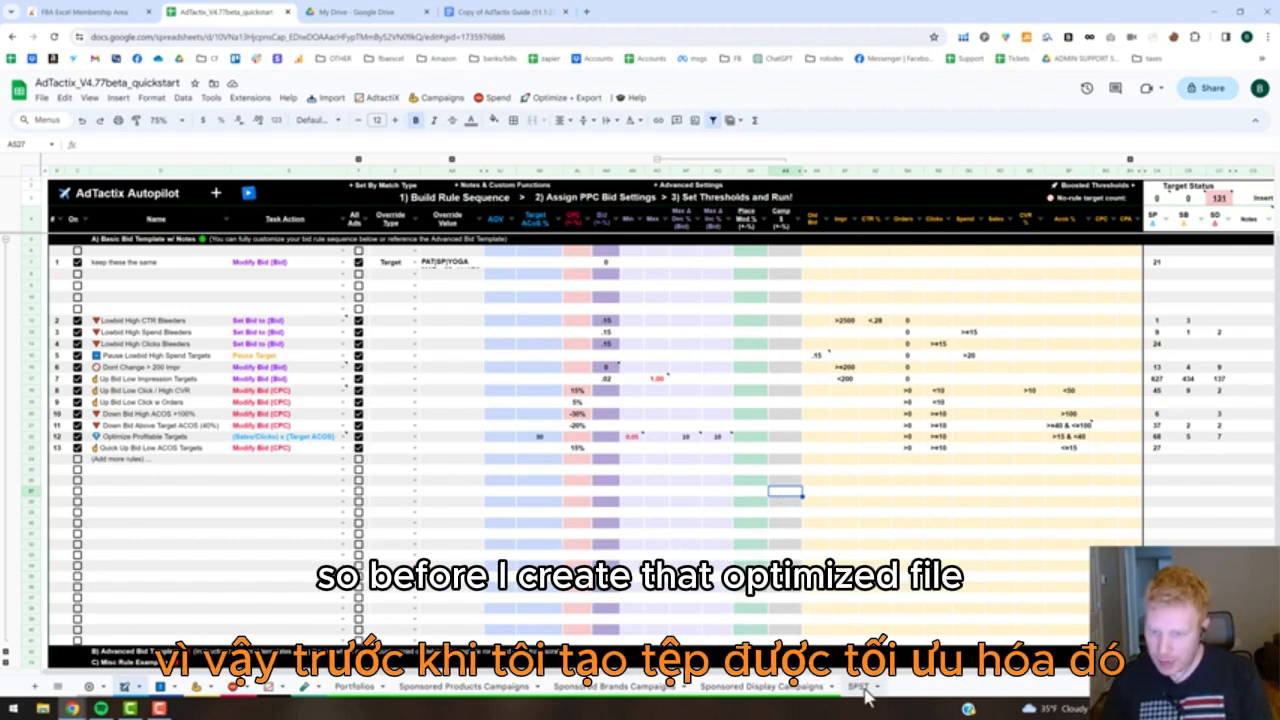
{"action": "left_click", "coordinate": [858, 687]}
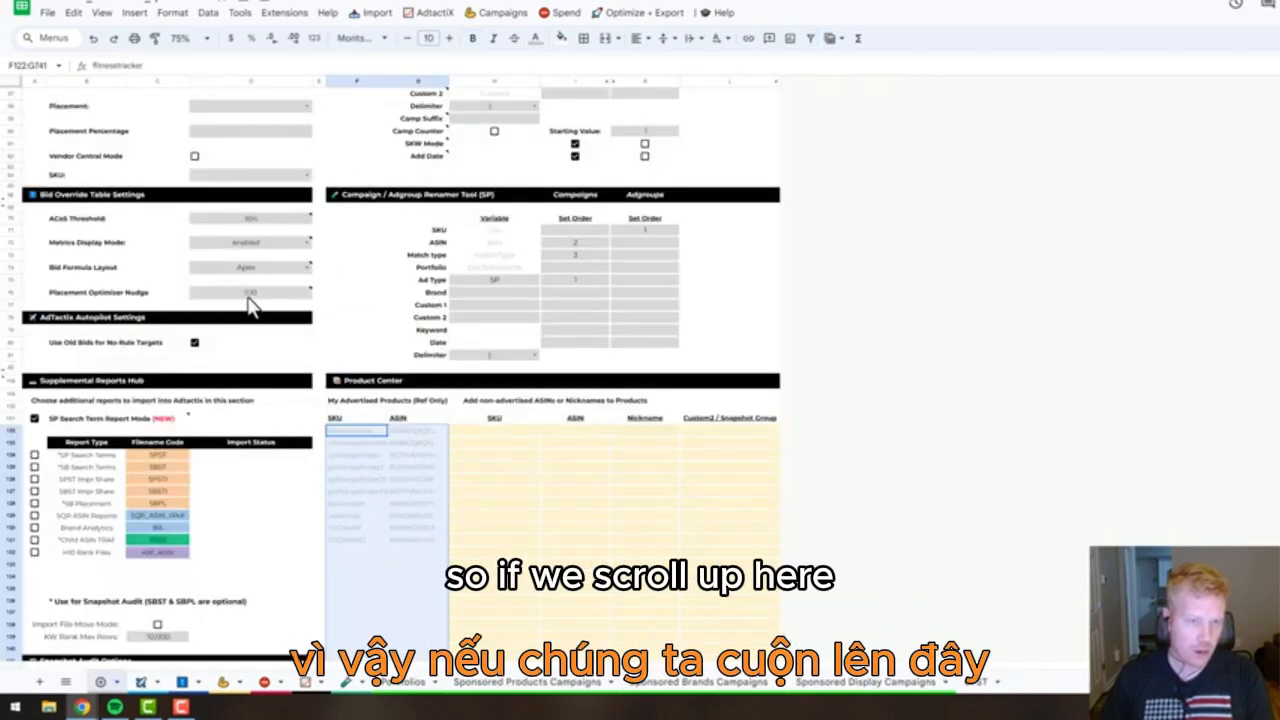
{"action": "scroll", "coordinate": [250, 305], "scroll_direction": "up", "scroll_amount": 5}
{"action": "scroll", "coordinate": [250, 305], "scroll_direction": "up", "scroll_amount": 3}
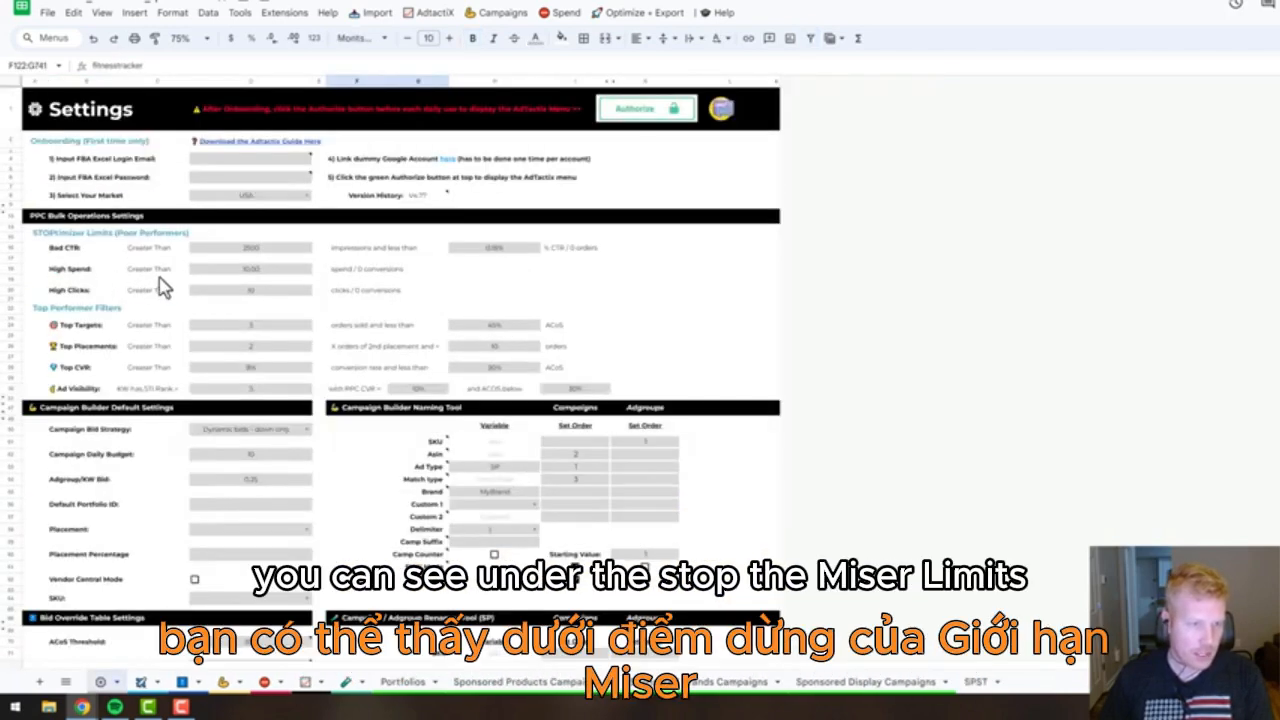
{"action": "left_click", "coordinate": [256, 250]}
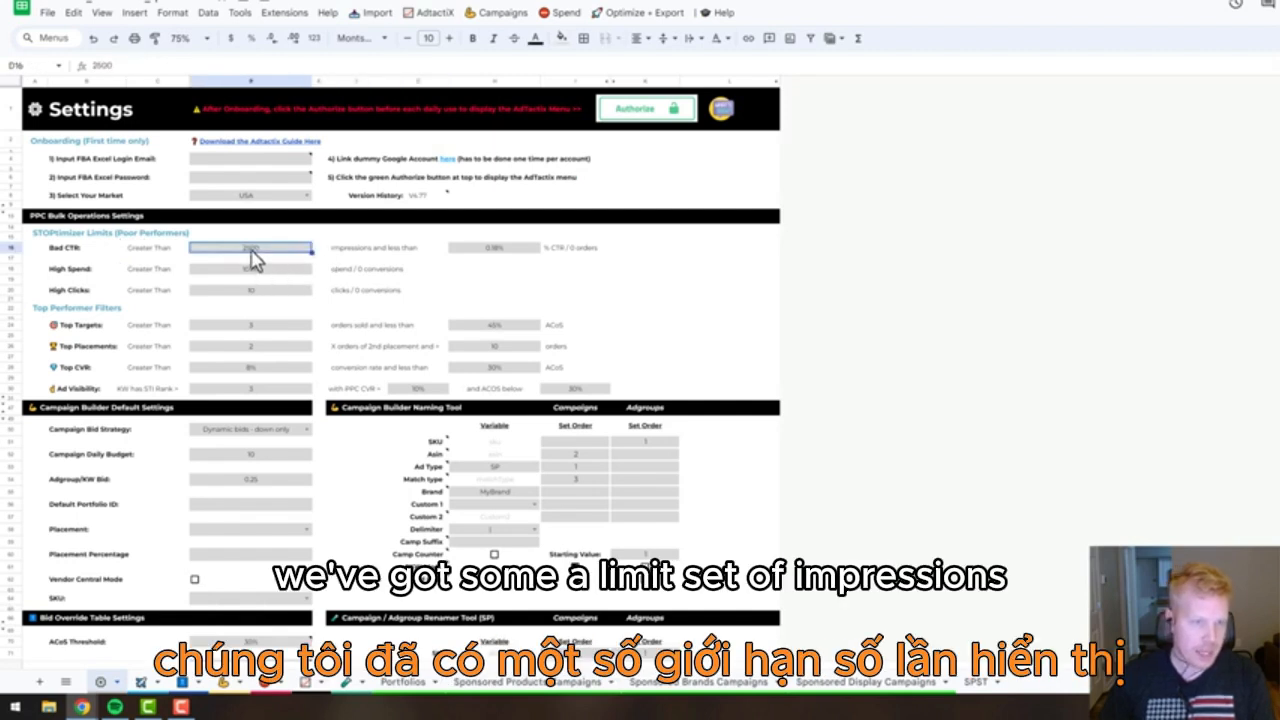
{"action": "left_click", "coordinate": [488, 250]}
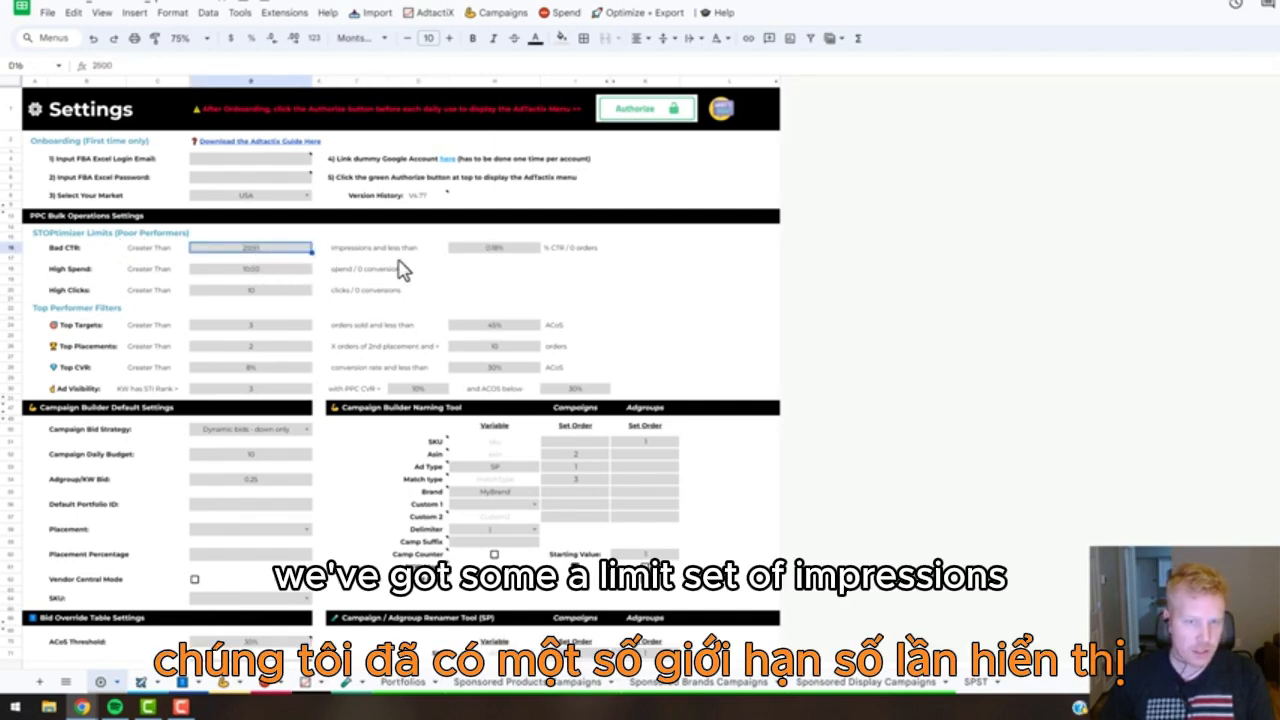
{"action": "left_click", "coordinate": [274, 279]}
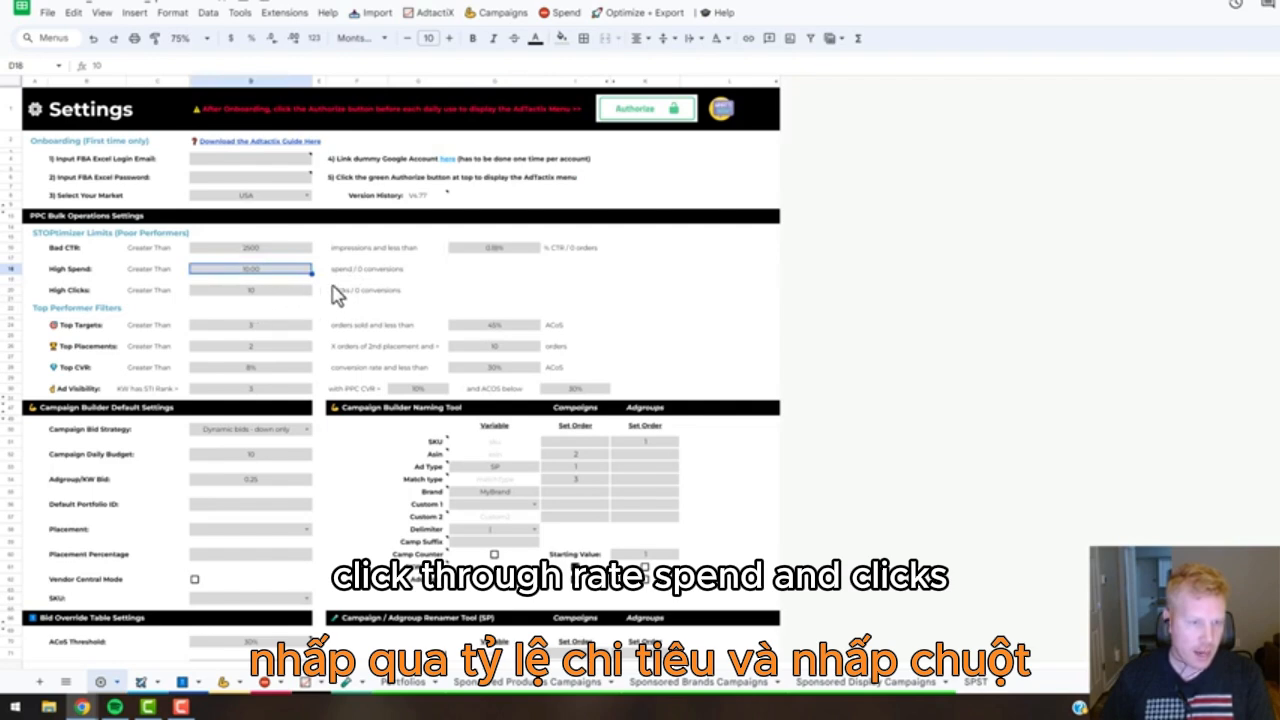
{"action": "key", "text": "Down"}
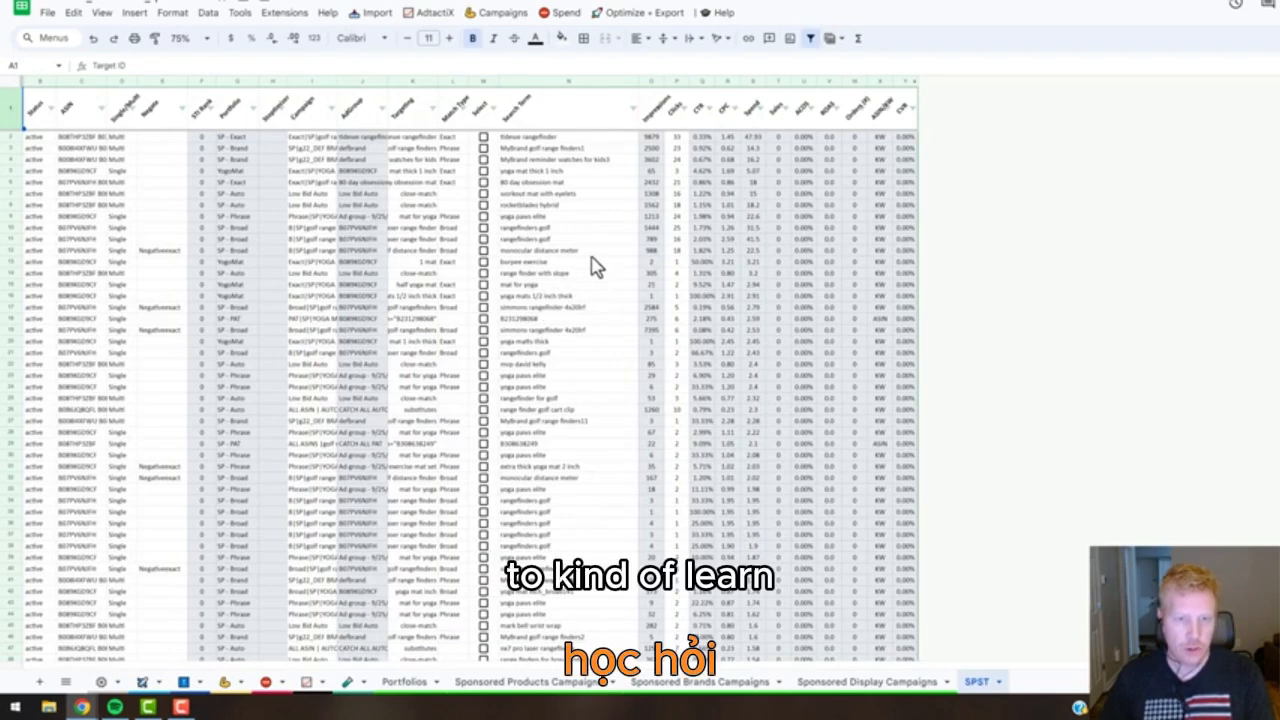
Run Stoptimizer on the SPST search term report and select the Spend values of the filtered search terms.
{"action": "left_click", "coordinate": [563, 13]}
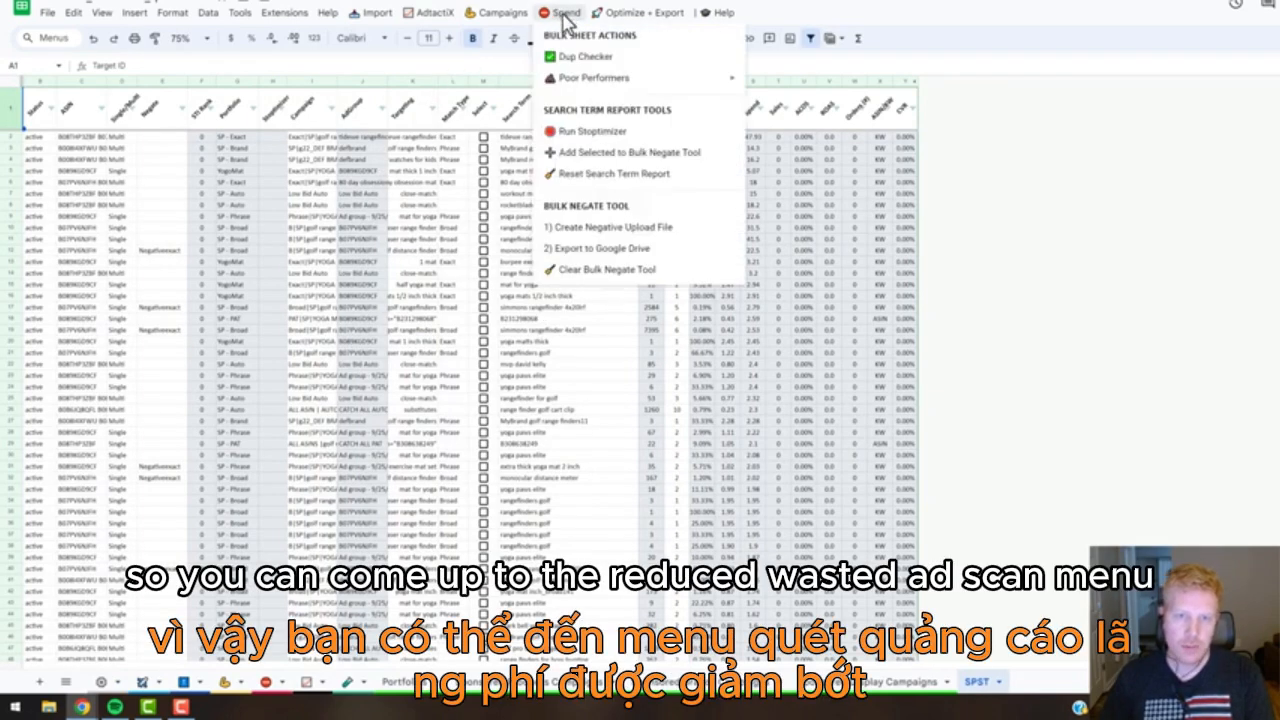
{"action": "left_click", "coordinate": [729, 142]}
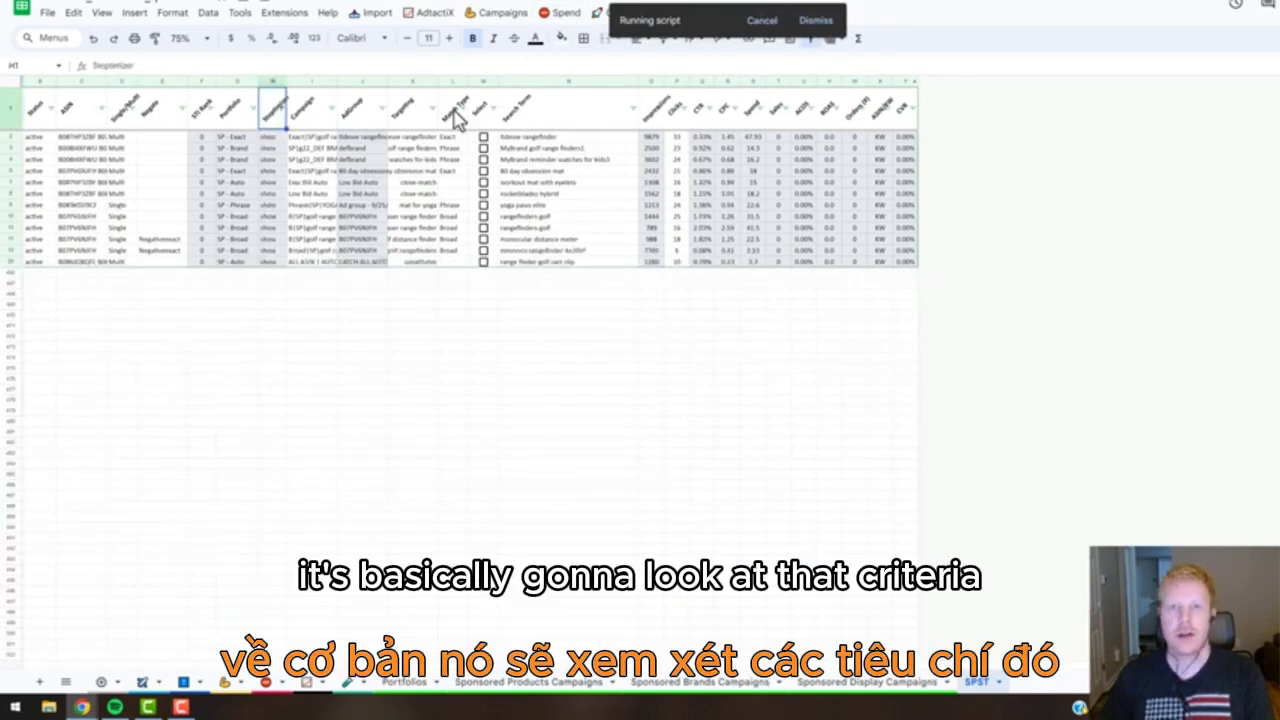
{"action": "left_click", "coordinate": [751, 137]}
{"action": "key", "text": "ctrl+shift+Down"}
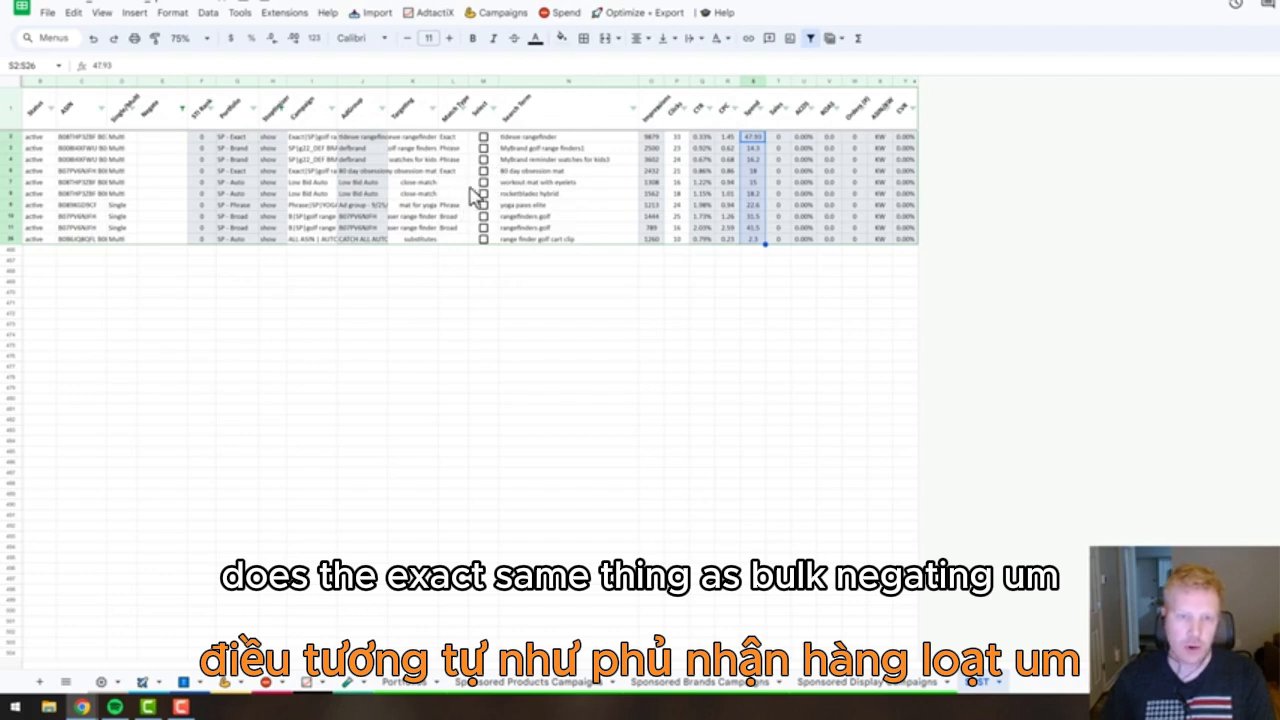
Tick the Select checkbox for every filtered search term and widen the Targeting column to fit its contents.
{"action": "left_click", "coordinate": [484, 137]}
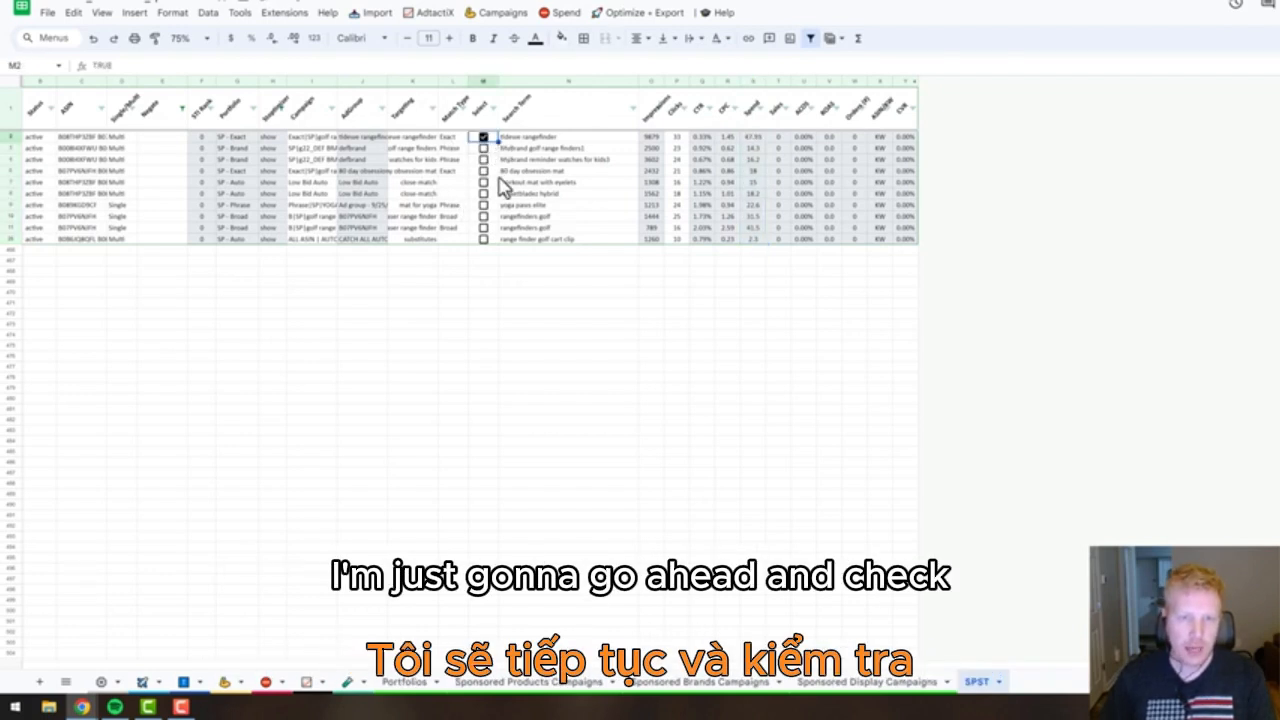
{"action": "double_click", "coordinate": [498, 142]}
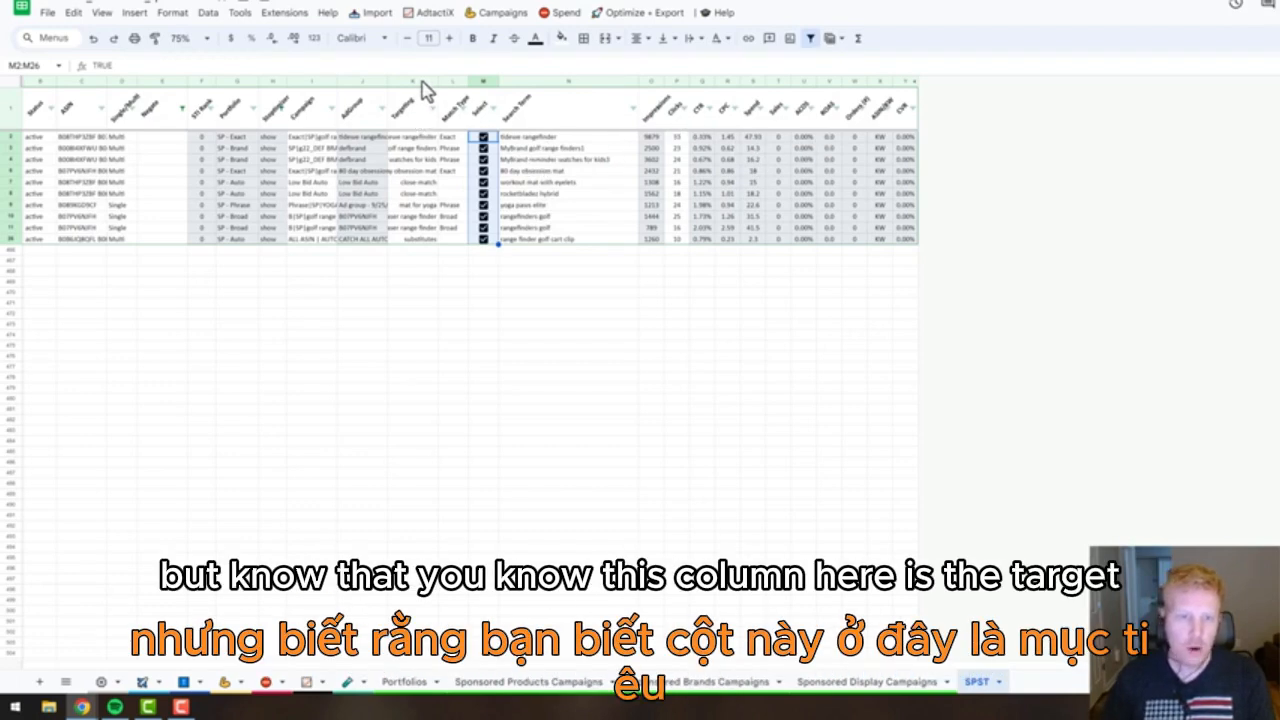
{"action": "left_click_drag", "start_coordinate": [438, 80], "coordinate": [440, 80]}
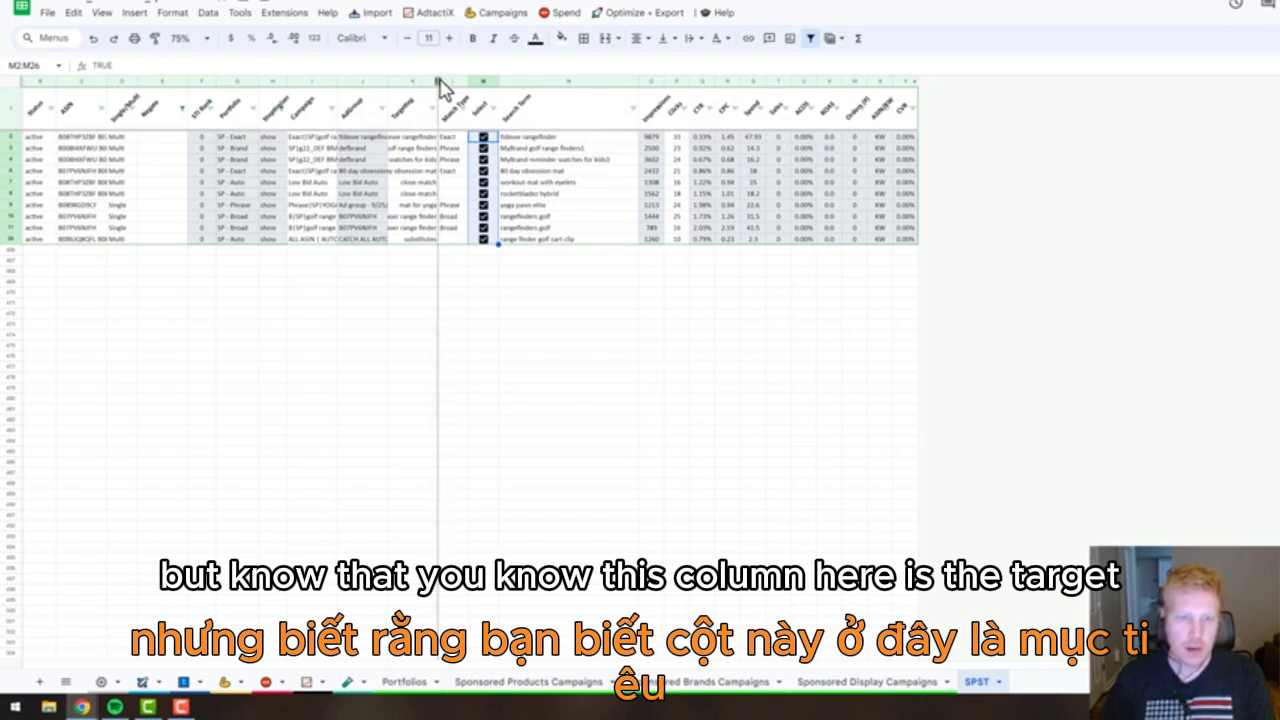
{"action": "double_click", "coordinate": [439, 80]}
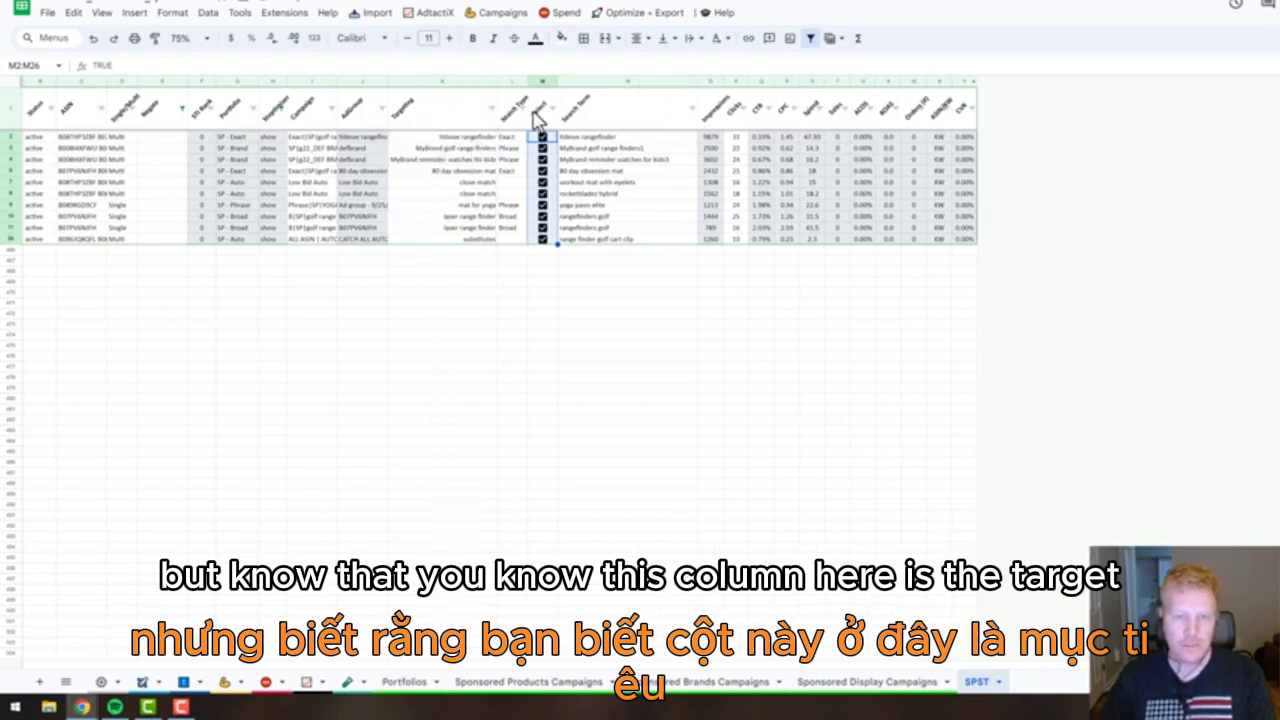
Compare the Targeting, Search Term, Campaign and AdGroup columns of the ticked search terms.
{"action": "left_click", "coordinate": [682, 83]}
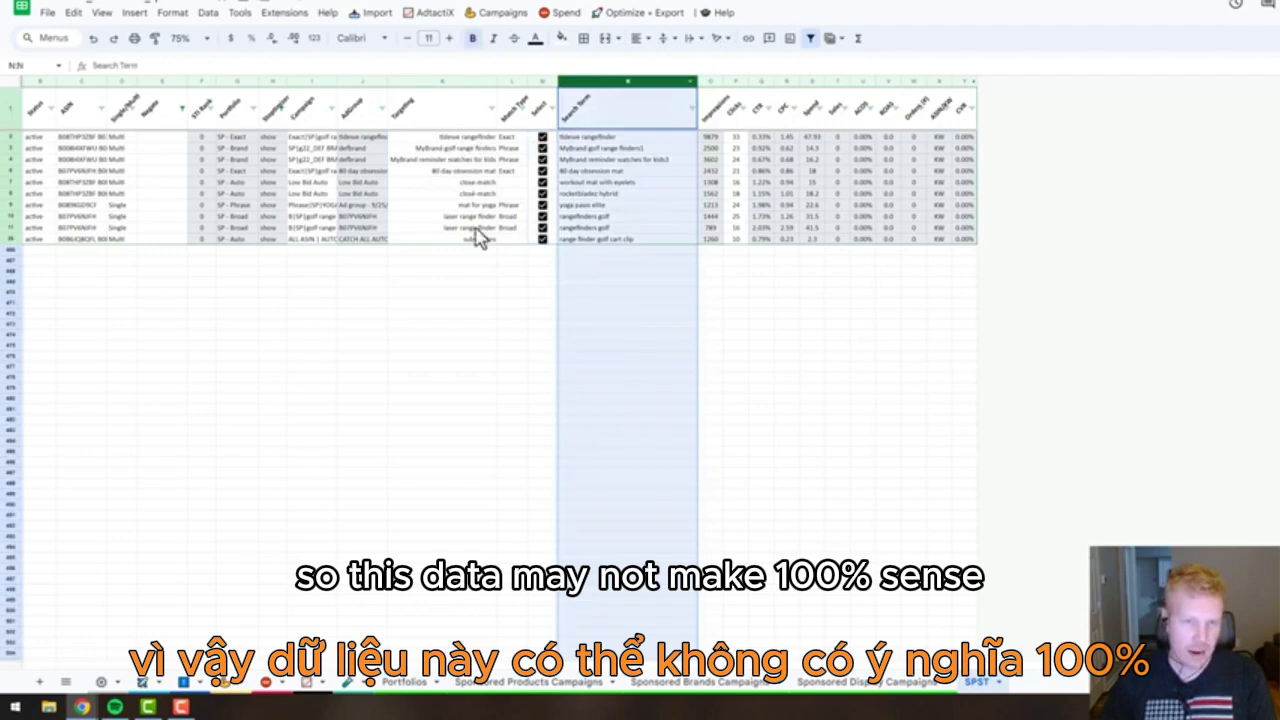
{"action": "left_click", "coordinate": [638, 264]}
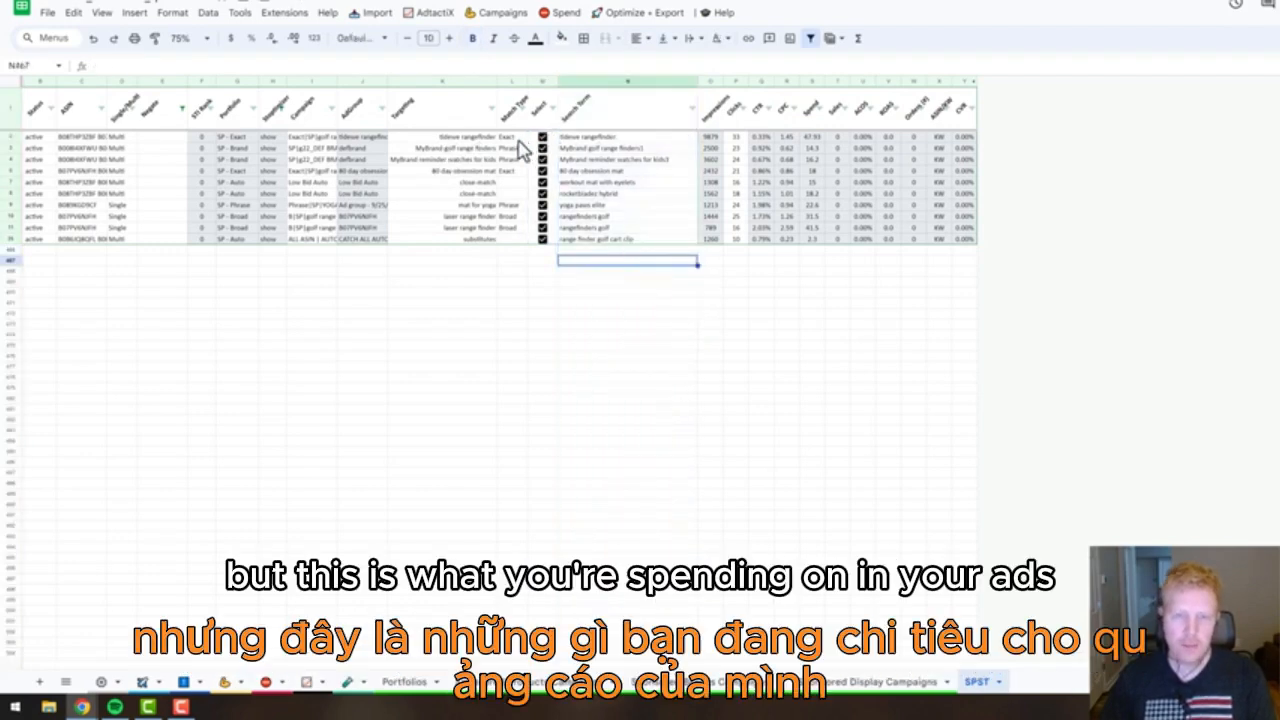
{"action": "left_click", "coordinate": [447, 82]}
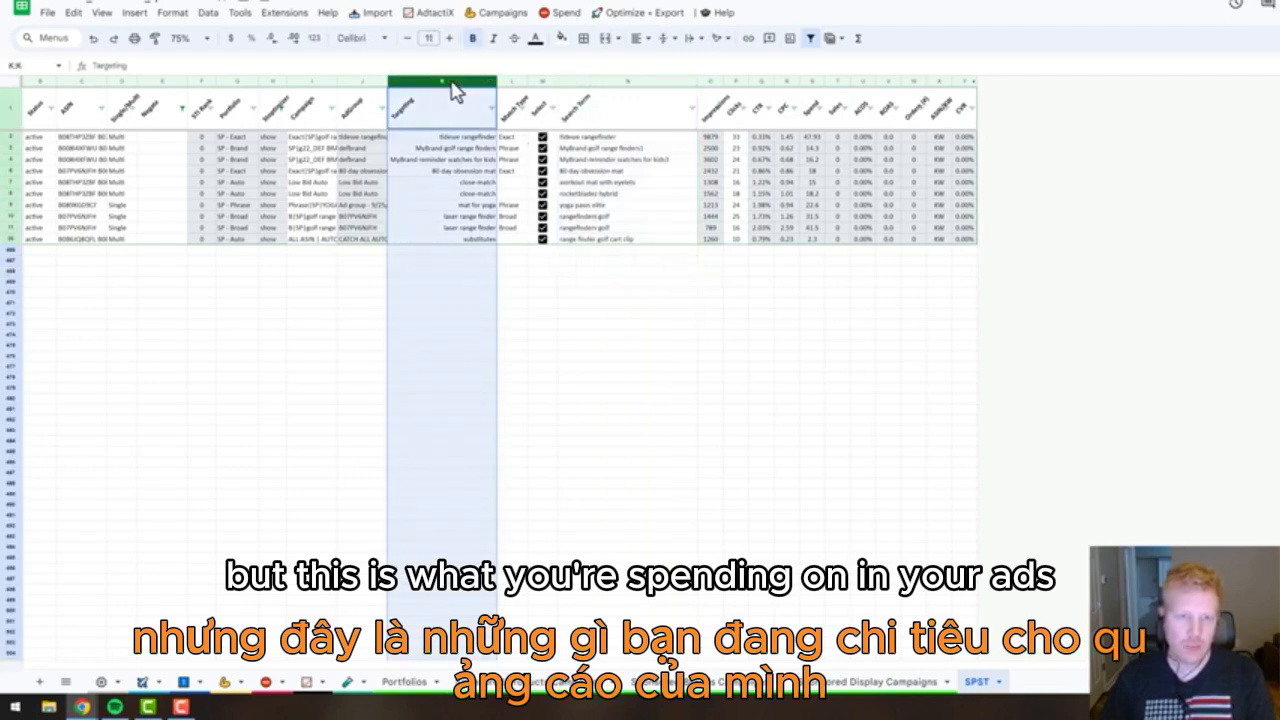
{"action": "left_click", "coordinate": [611, 84]}
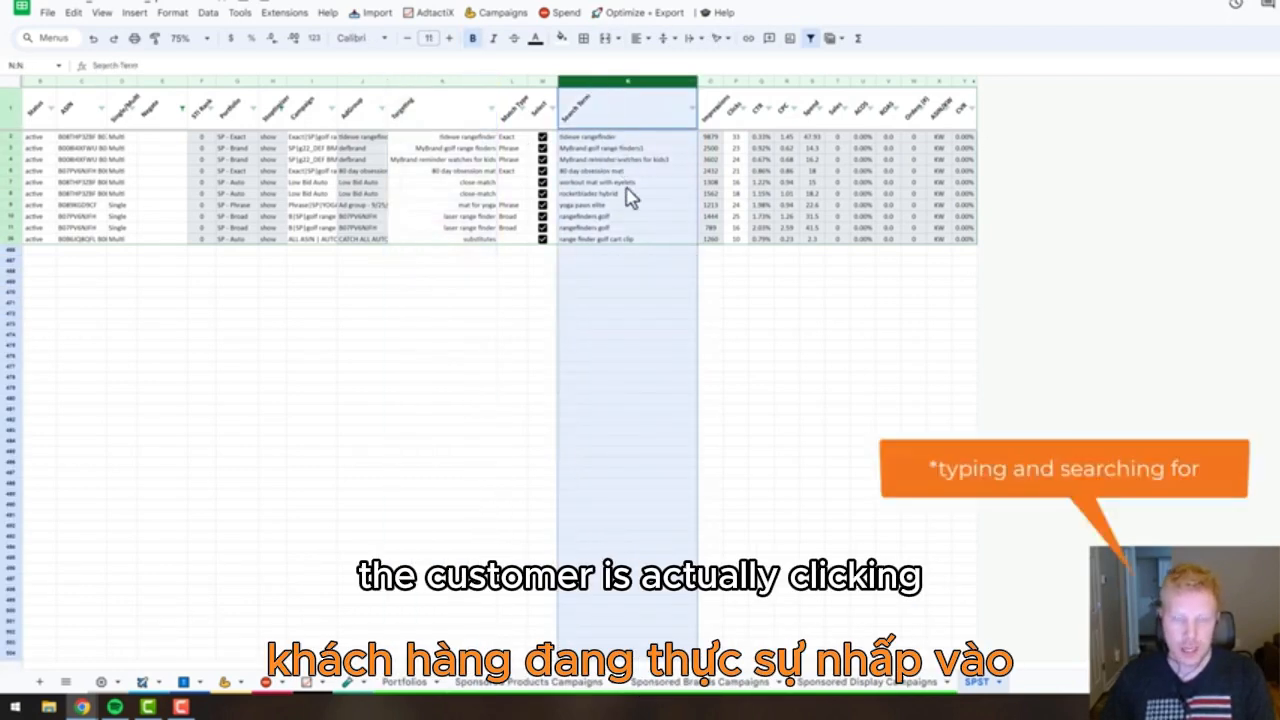
{"action": "left_click", "coordinate": [617, 138]}
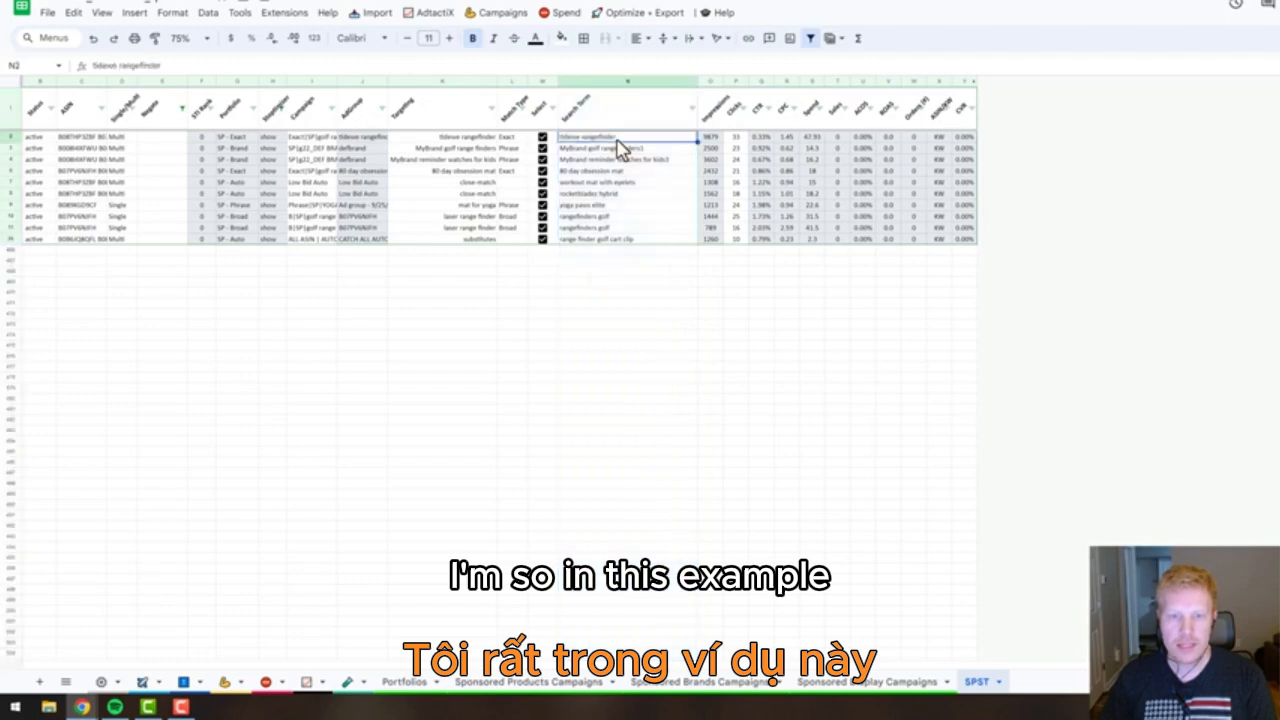
{"action": "left_click", "coordinate": [618, 84]}
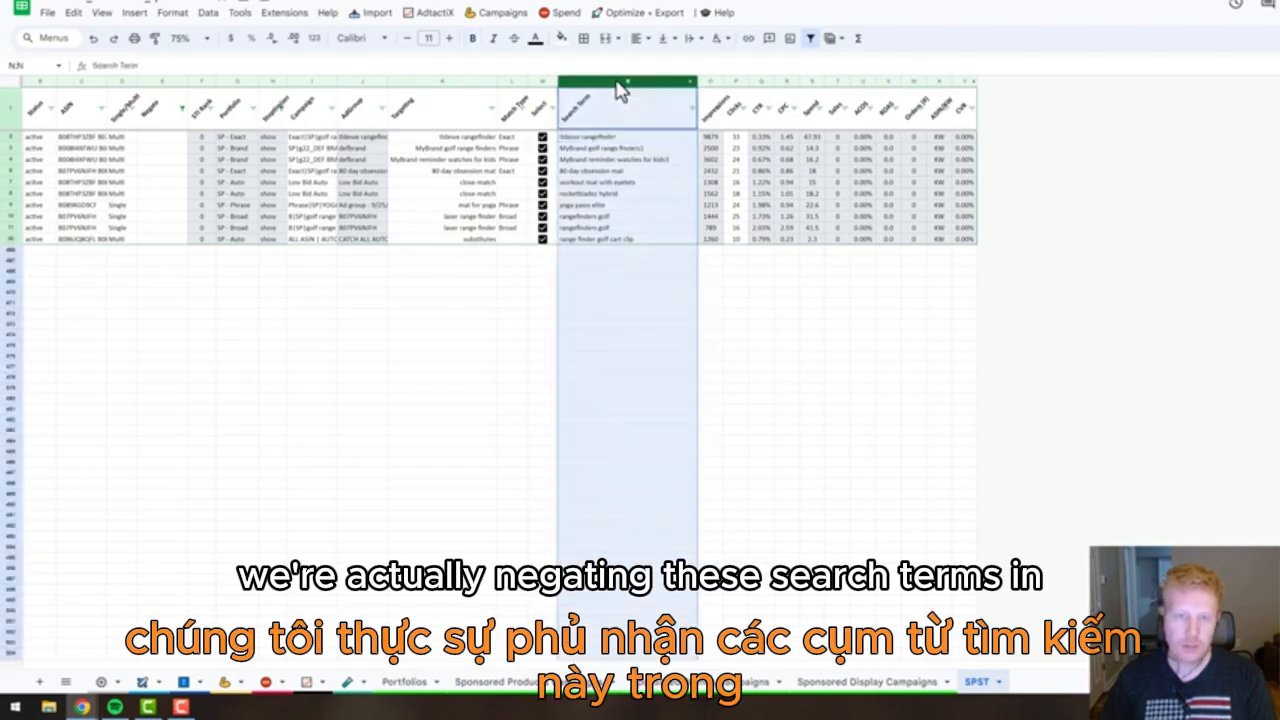
{"action": "left_click", "coordinate": [312, 82]}
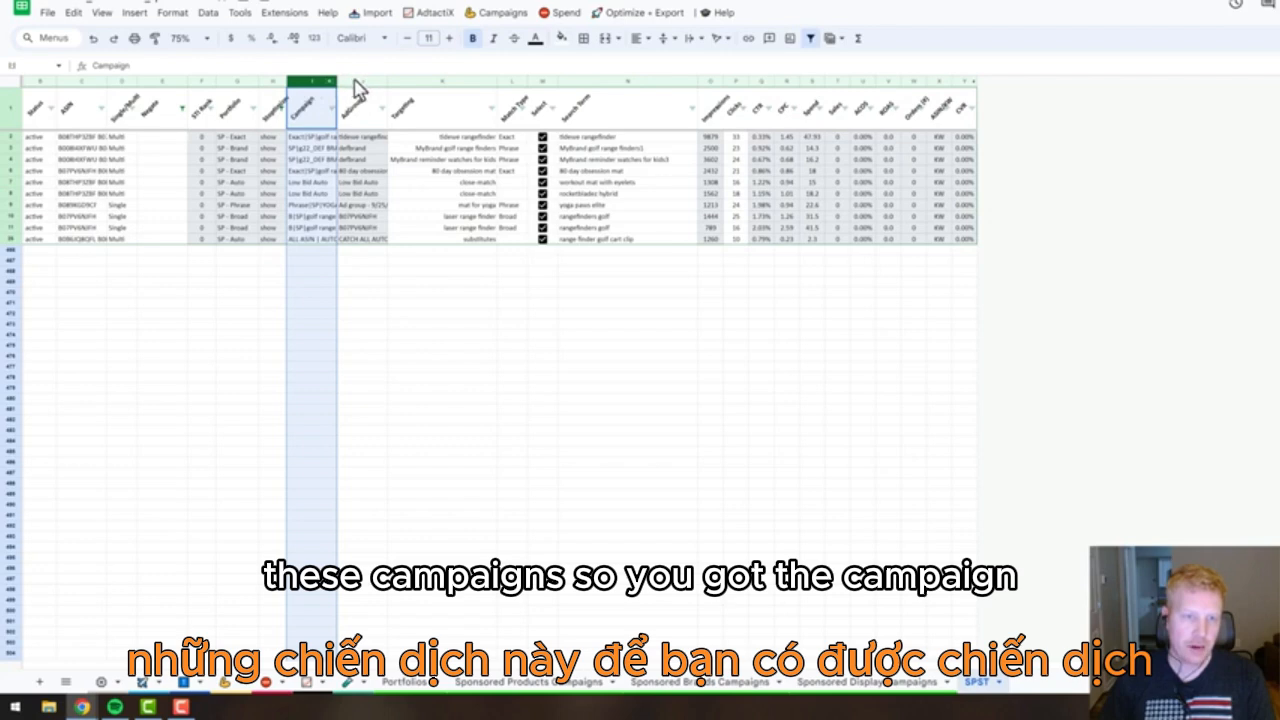
{"action": "left_click", "coordinate": [360, 82]}
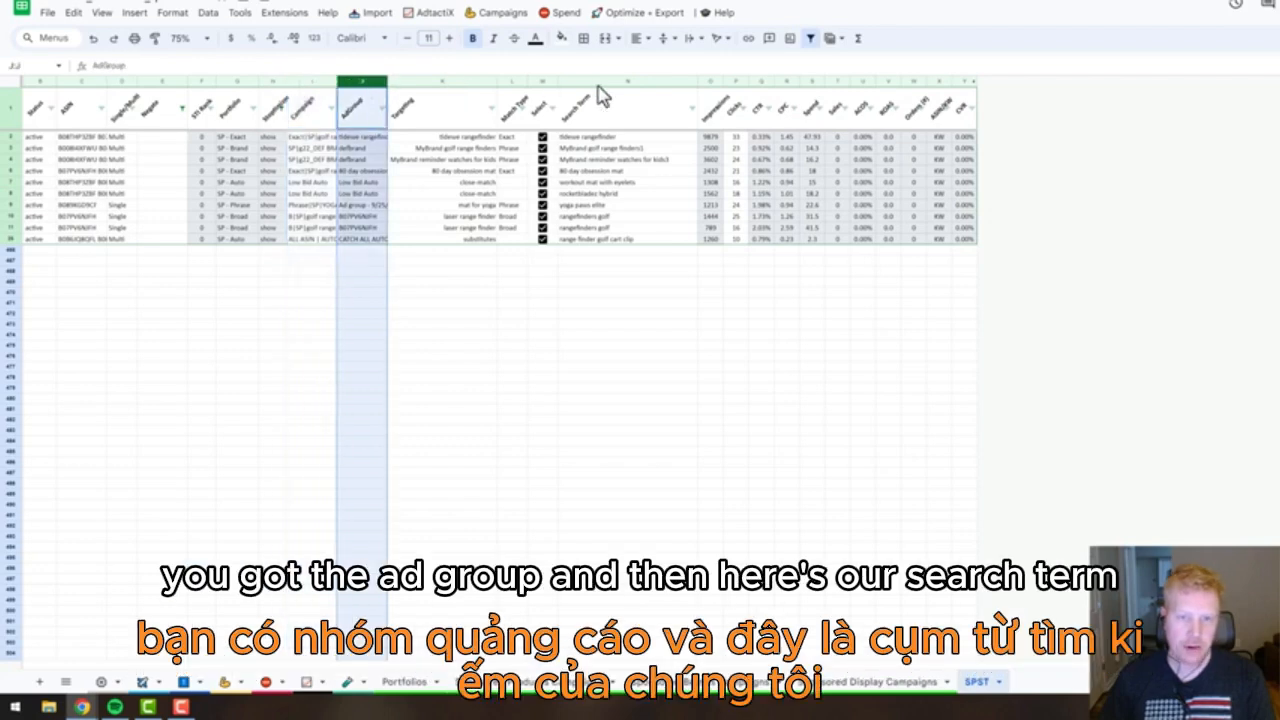
{"action": "left_click", "coordinate": [785, 252]}
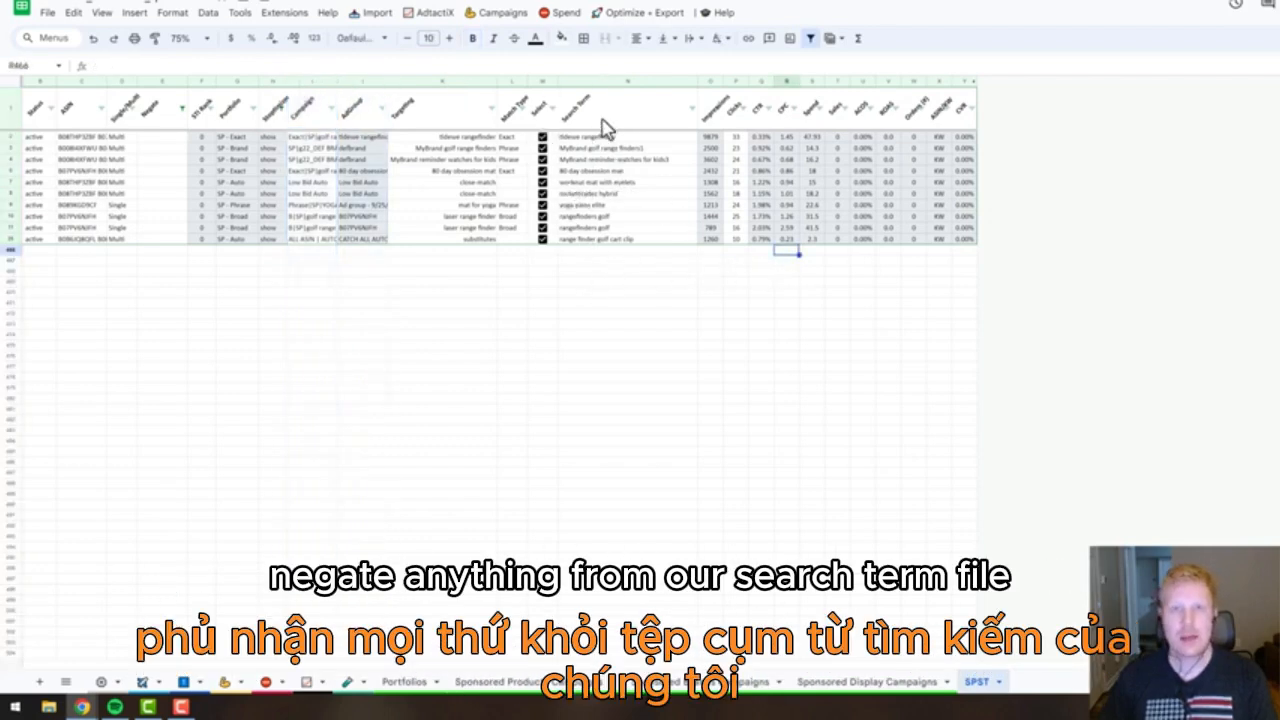
Add the ticked search terms to the Bulk Negate Tool and open that sheet.
{"action": "left_click", "coordinate": [551, 13]}
{"action": "mouse_move", "coordinate": [557, 14]}
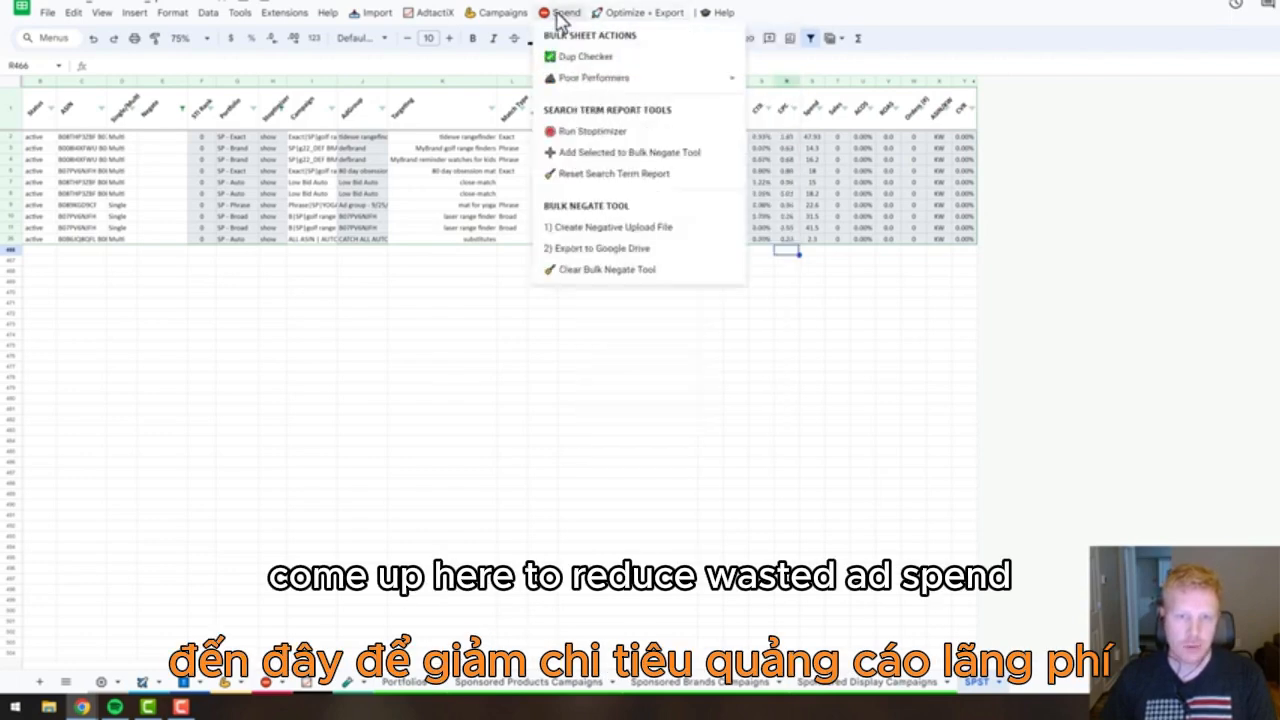
{"action": "left_click", "coordinate": [606, 152]}
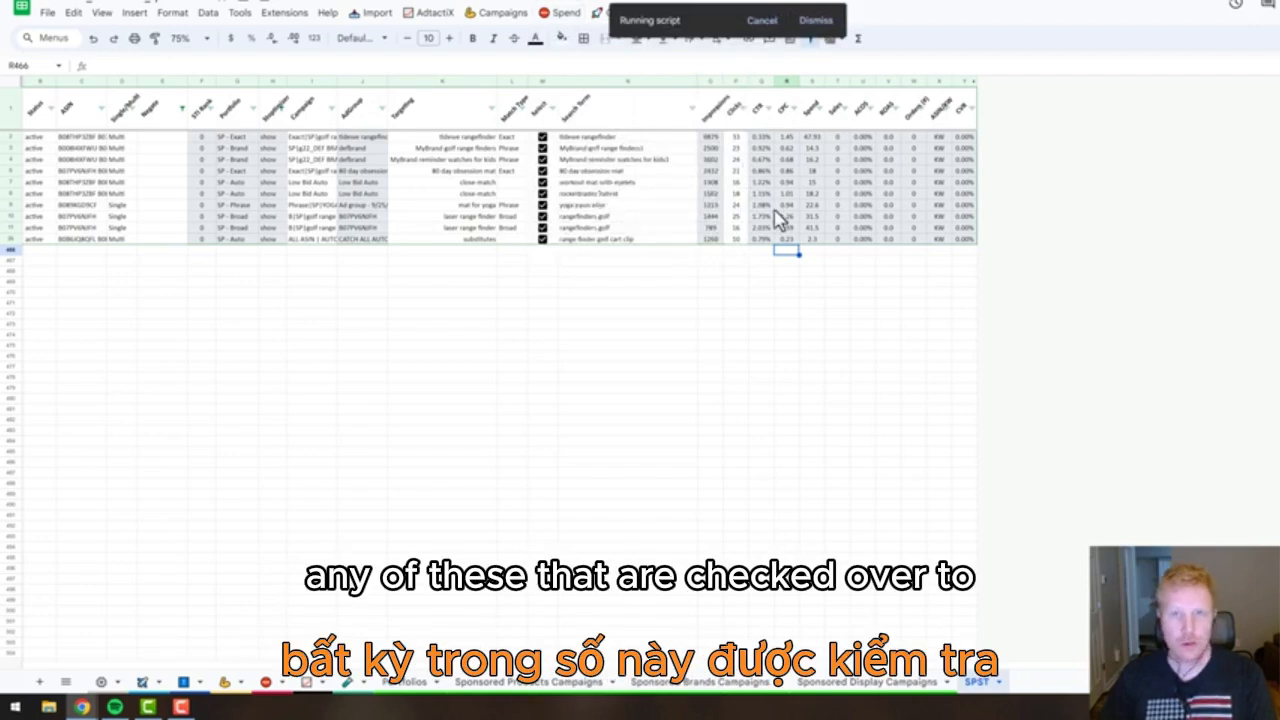
{"action": "left_click", "coordinate": [266, 684]}
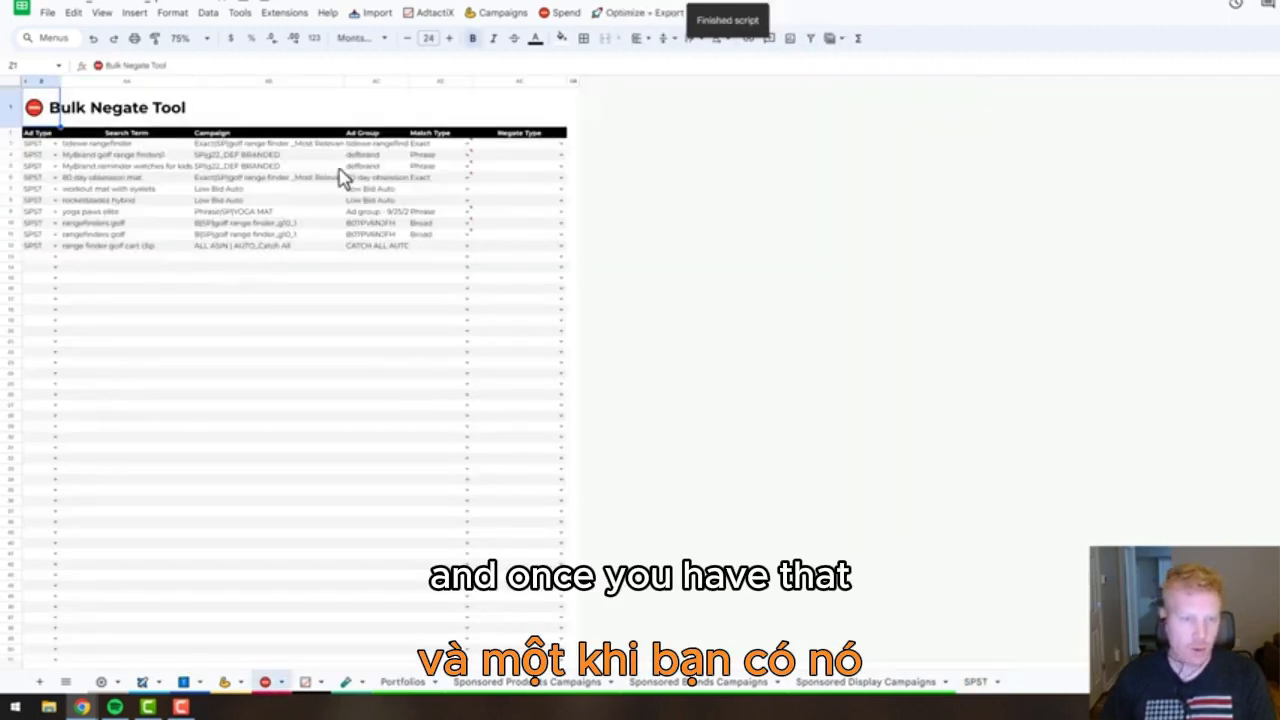
Set the Negate Type to negativeExact for every search term listed in the Bulk Negate Tool.
{"action": "left_click", "coordinate": [563, 145]}
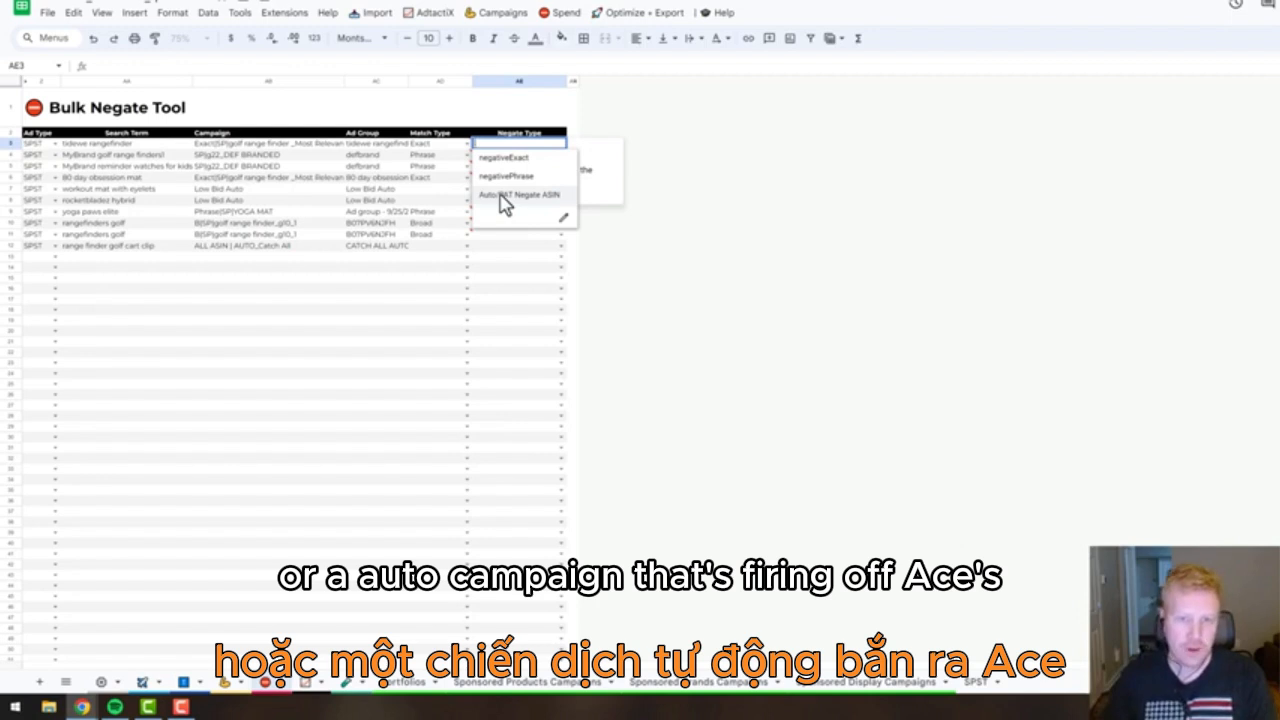
{"action": "left_click", "coordinate": [504, 160]}
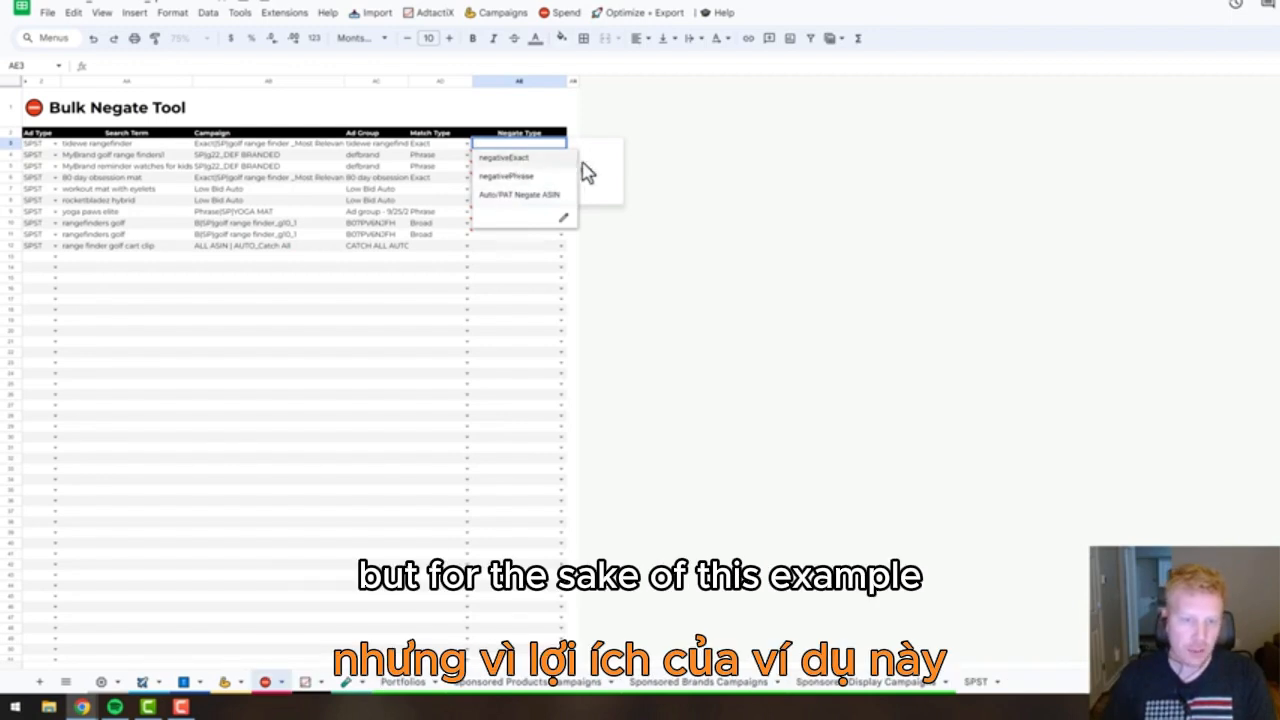
{"action": "left_click", "coordinate": [535, 246]}
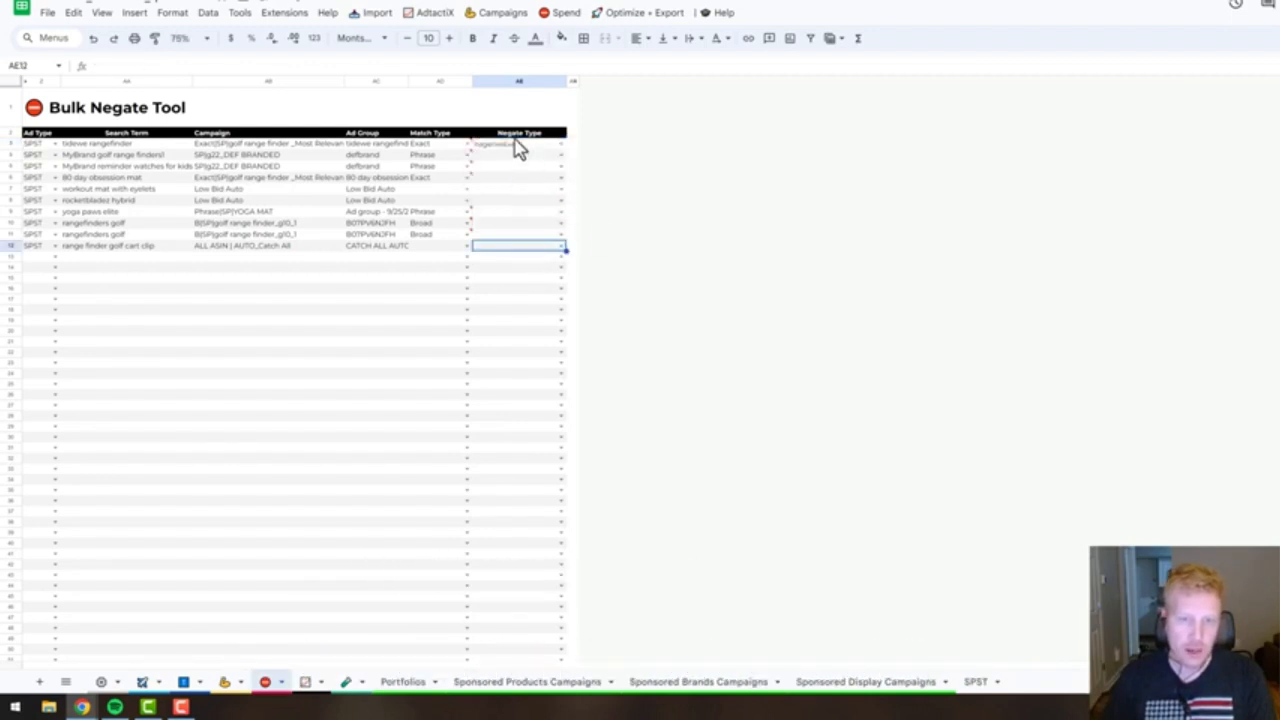
{"action": "left_click", "coordinate": [559, 146]}
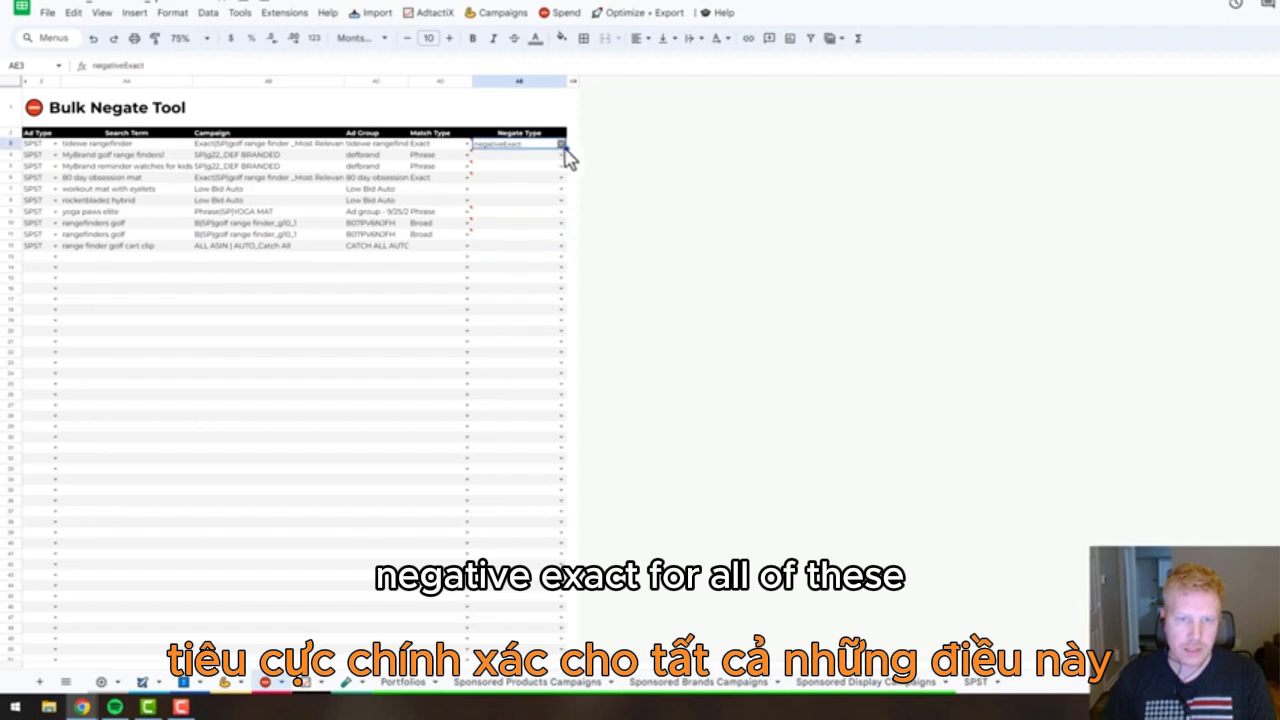
{"action": "left_click_drag", "start_coordinate": [562, 148], "coordinate": [560, 252]}
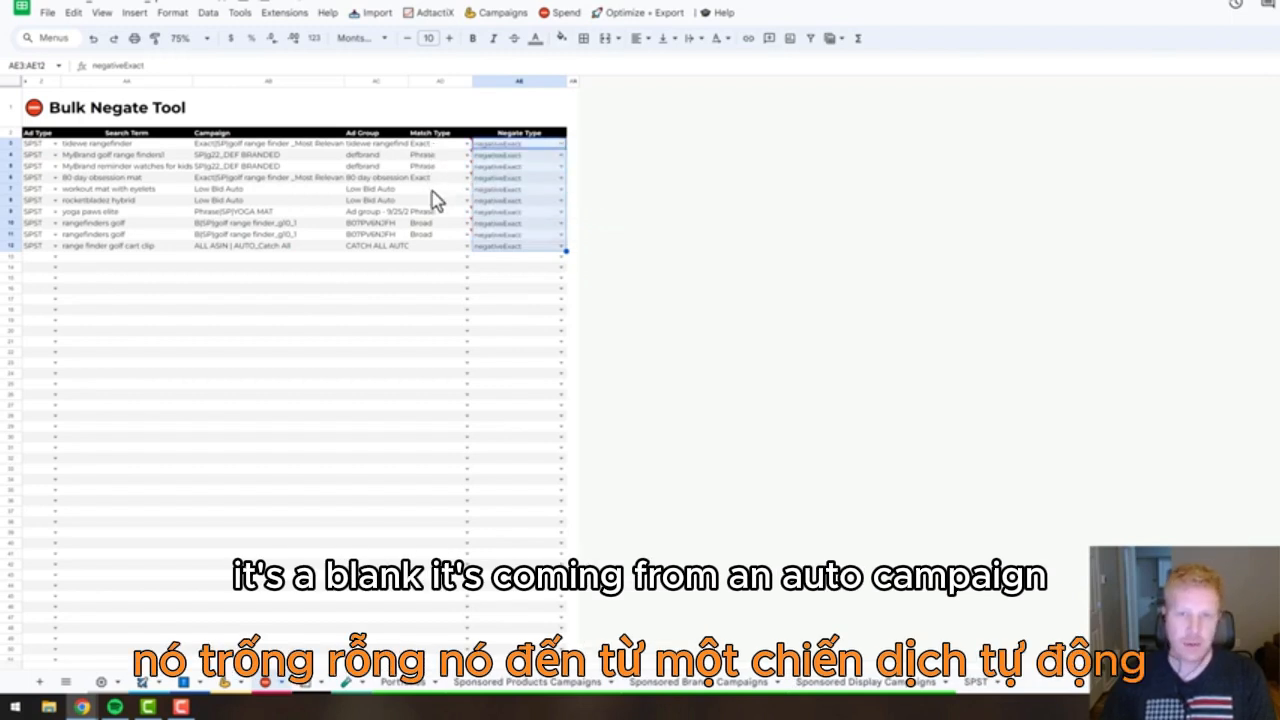
{"action": "left_click", "coordinate": [494, 267]}
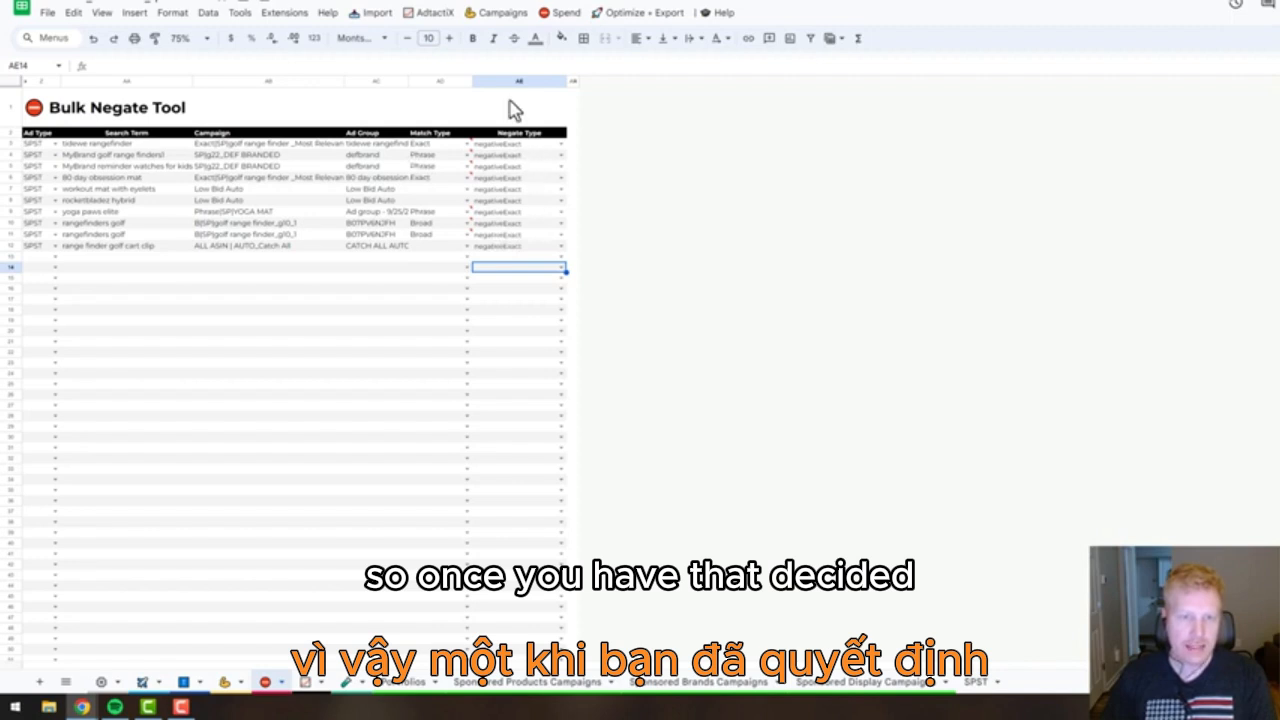
Create the negative upload file from the Bulk Negate Tool entries and clear the selection on the resulting sheet.
{"action": "left_click", "coordinate": [558, 12]}
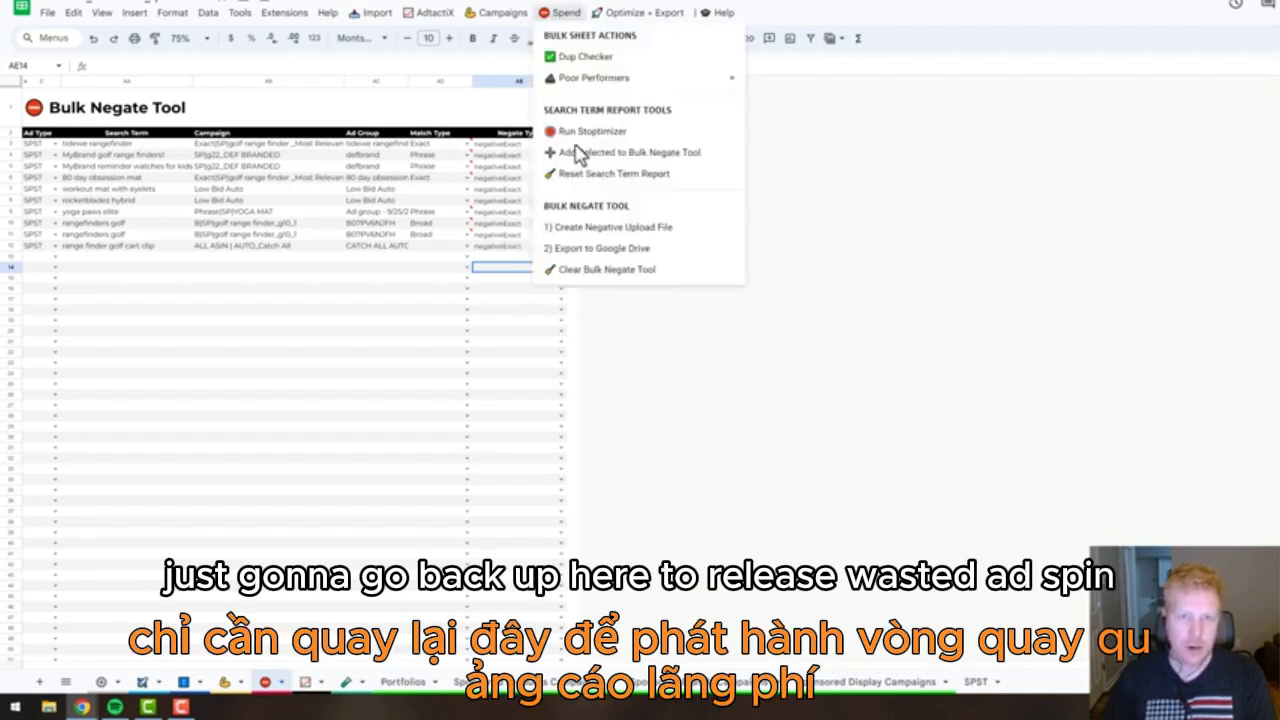
{"action": "left_click", "coordinate": [585, 228]}
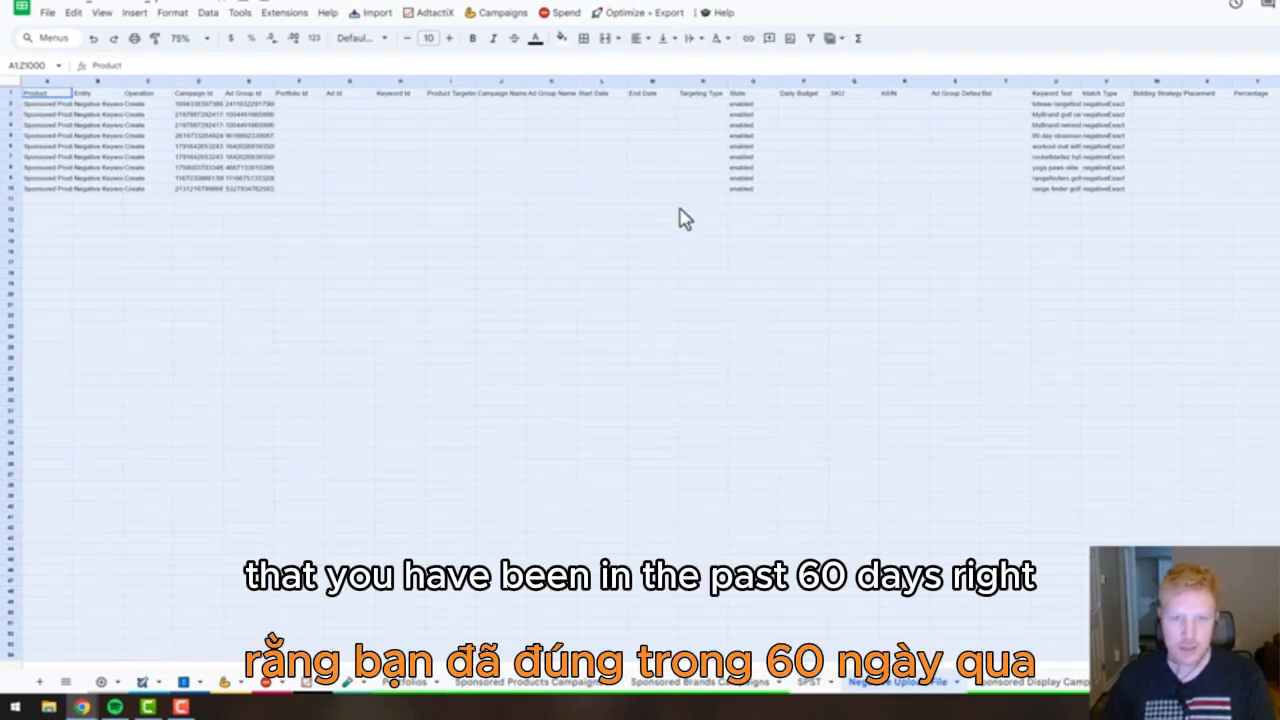
{"action": "left_click", "coordinate": [645, 285]}
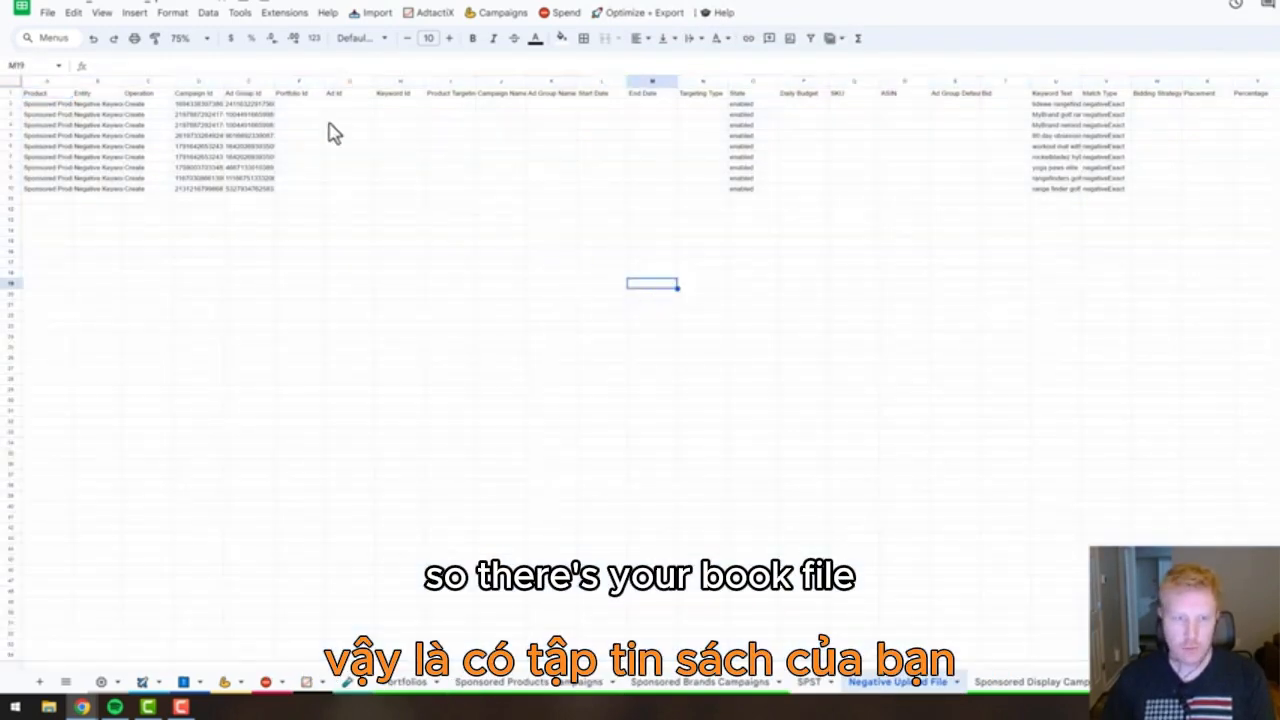
Check the Campaign Id and Ad Group Id columns of the negative upload file.
{"action": "left_click", "coordinate": [203, 82]}
{"action": "left_click", "coordinate": [240, 82]}
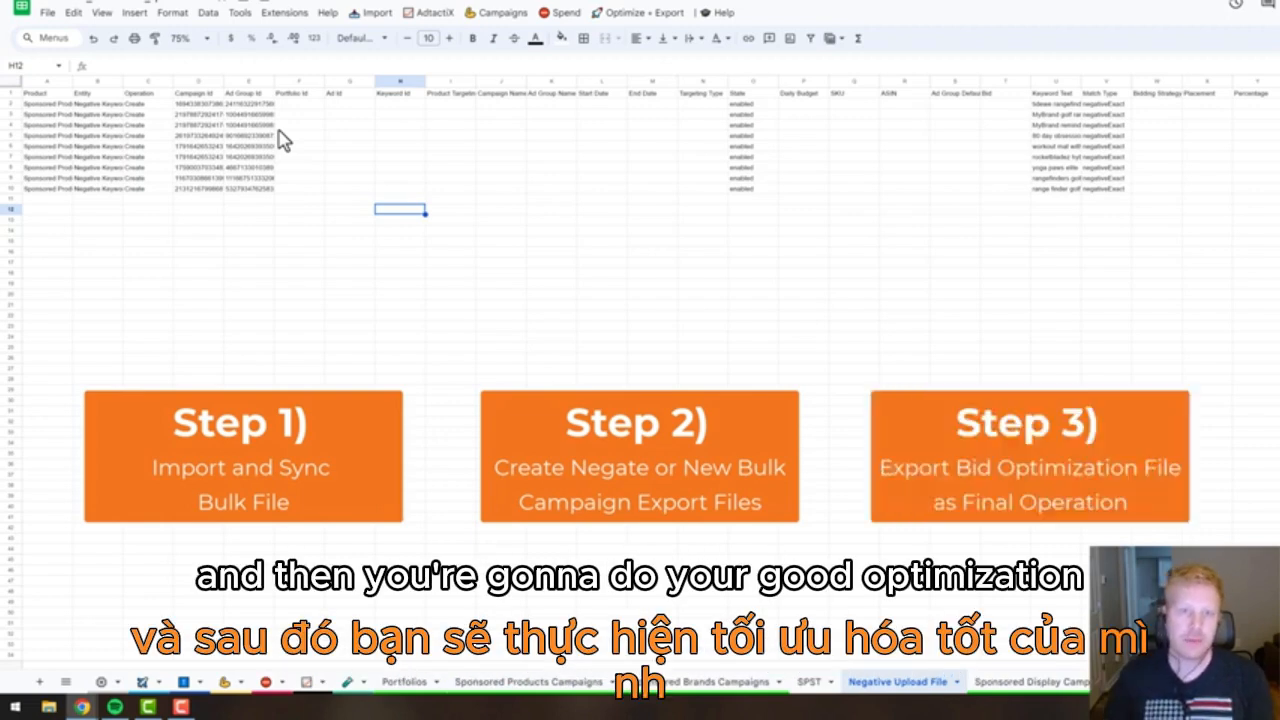
{"action": "left_click", "coordinate": [521, 245]}
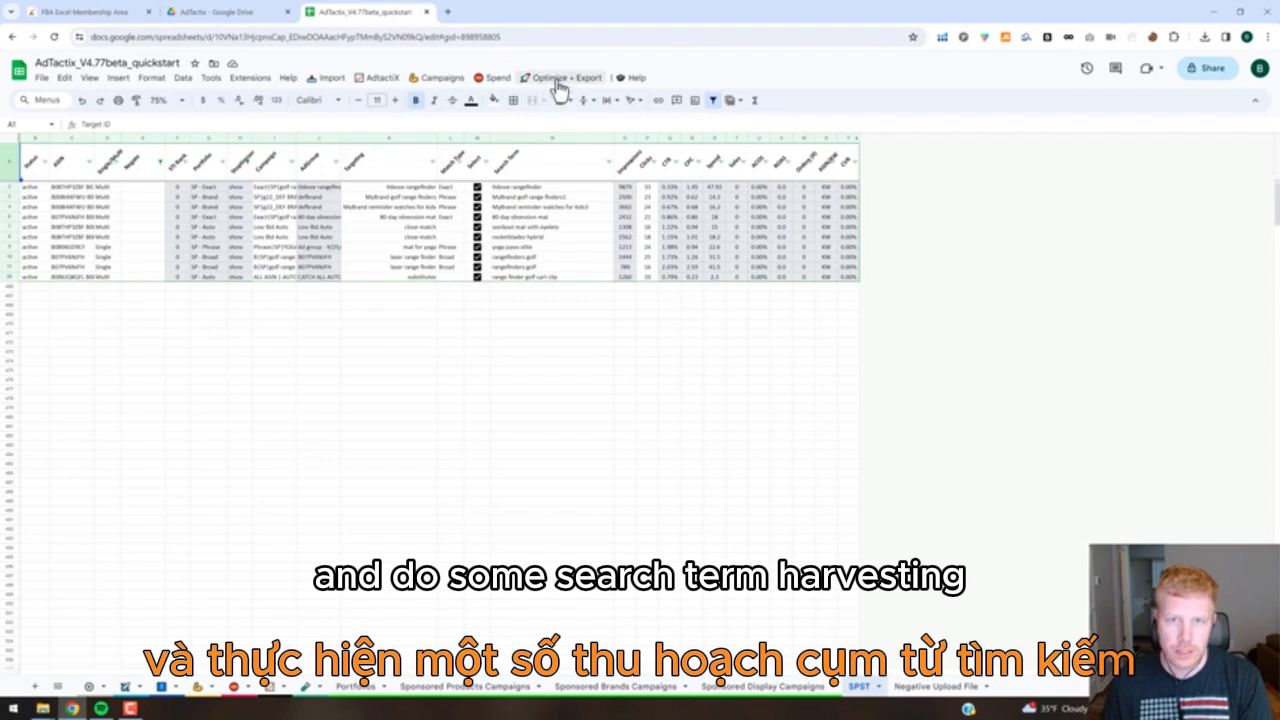
Reset the Search Term Report and initialize it for ST Quick Harvest.
{"action": "left_click", "coordinate": [493, 79]}
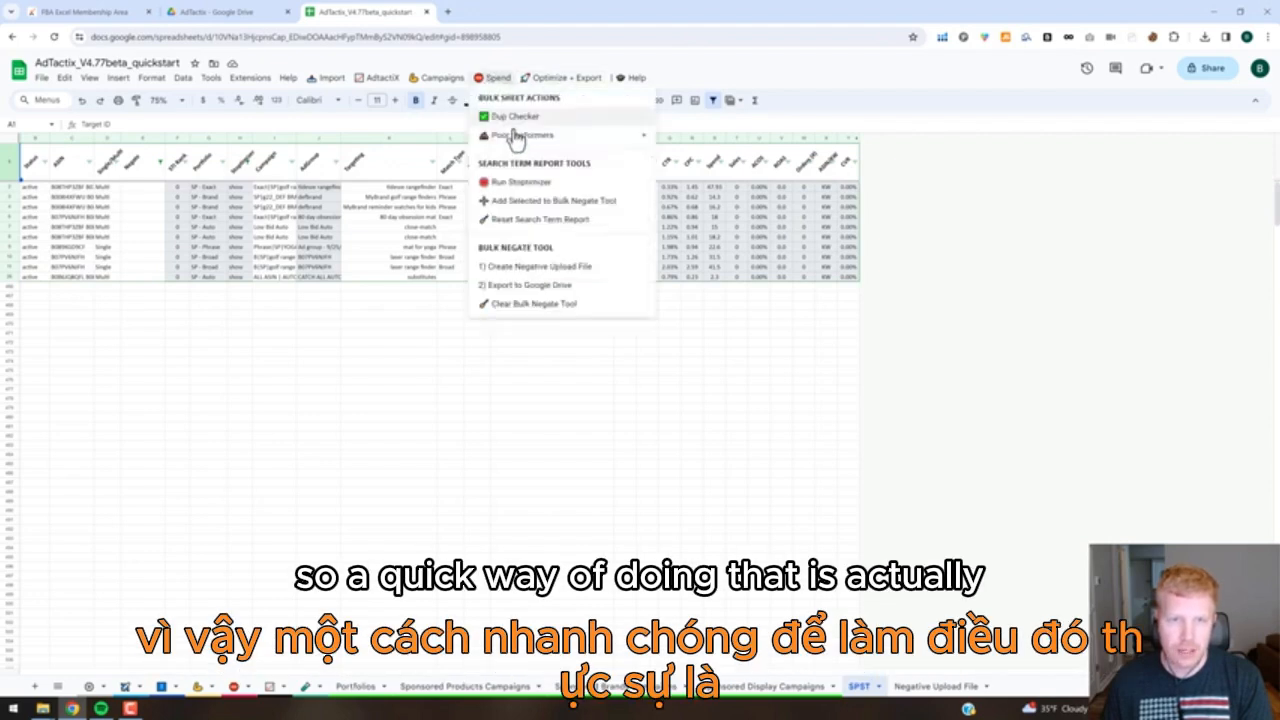
{"action": "left_click", "coordinate": [543, 220]}
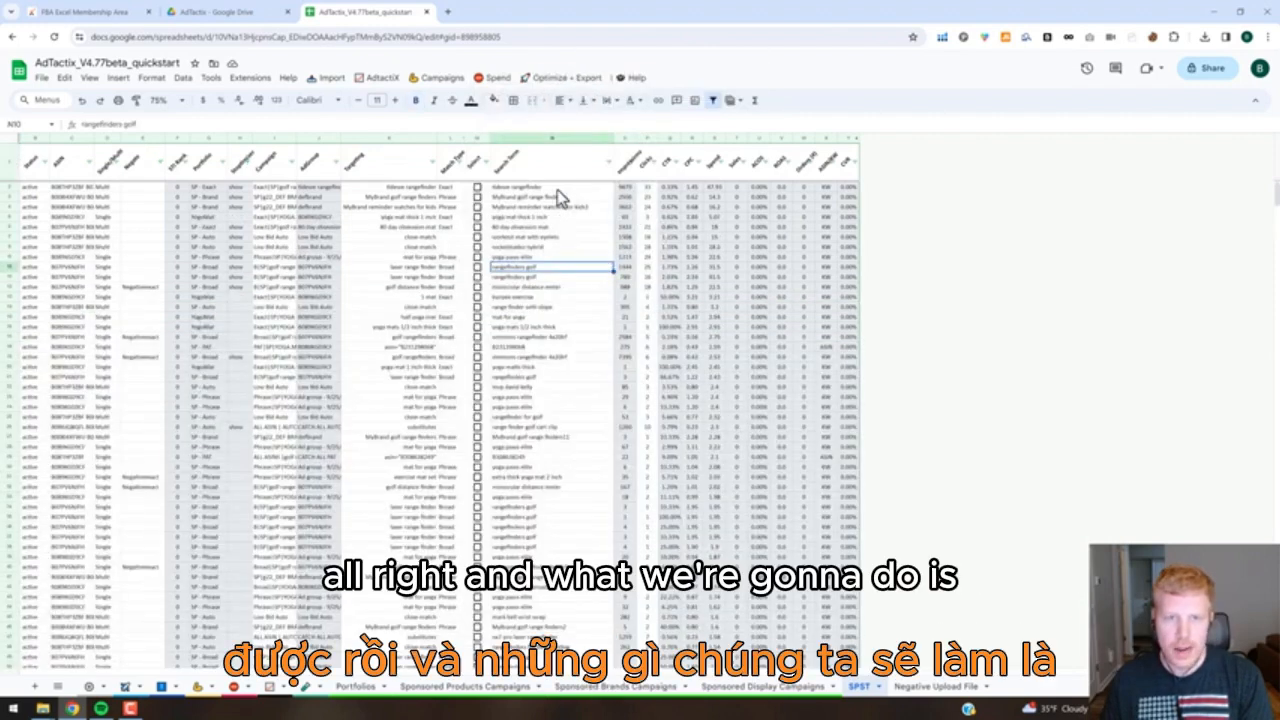
{"action": "left_click", "coordinate": [382, 82]}
{"action": "mouse_move", "coordinate": [445, 205]}
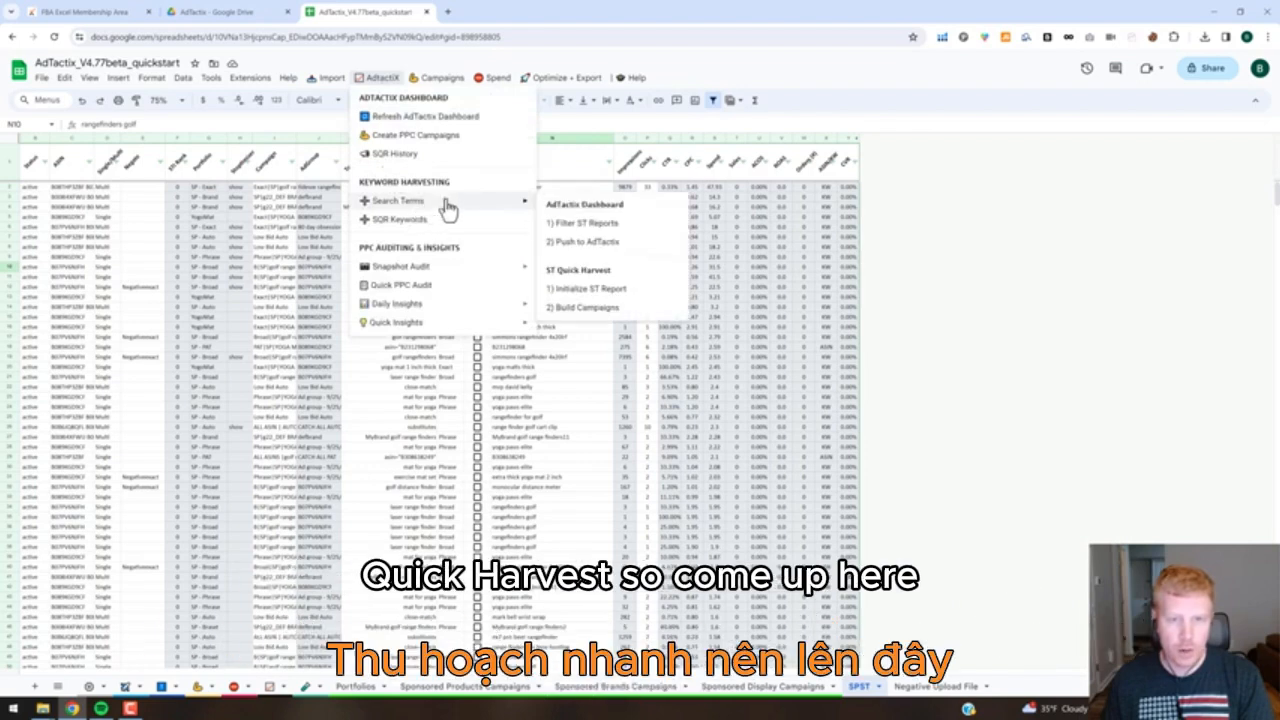
{"action": "left_click", "coordinate": [581, 292]}
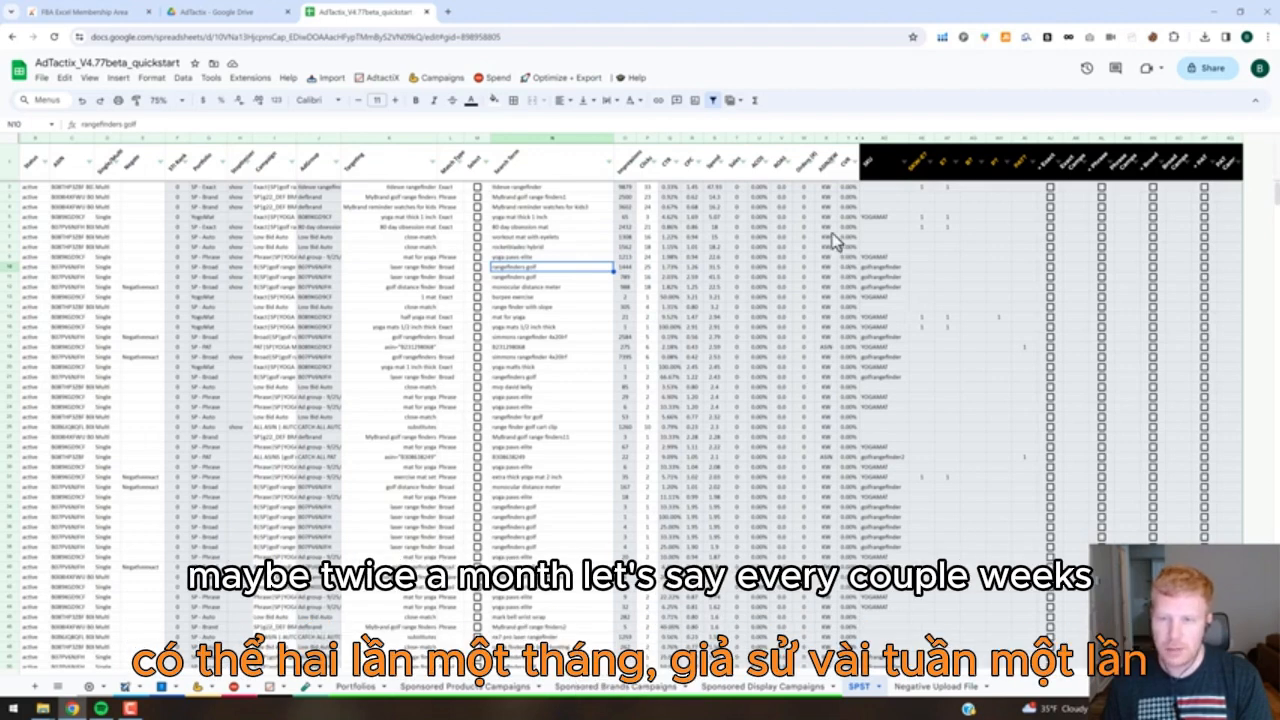
Sort the search terms by Orders (#) in descending order and filter the ASIN/KW column to show only KW rows.
{"action": "left_click", "coordinate": [808, 159]}
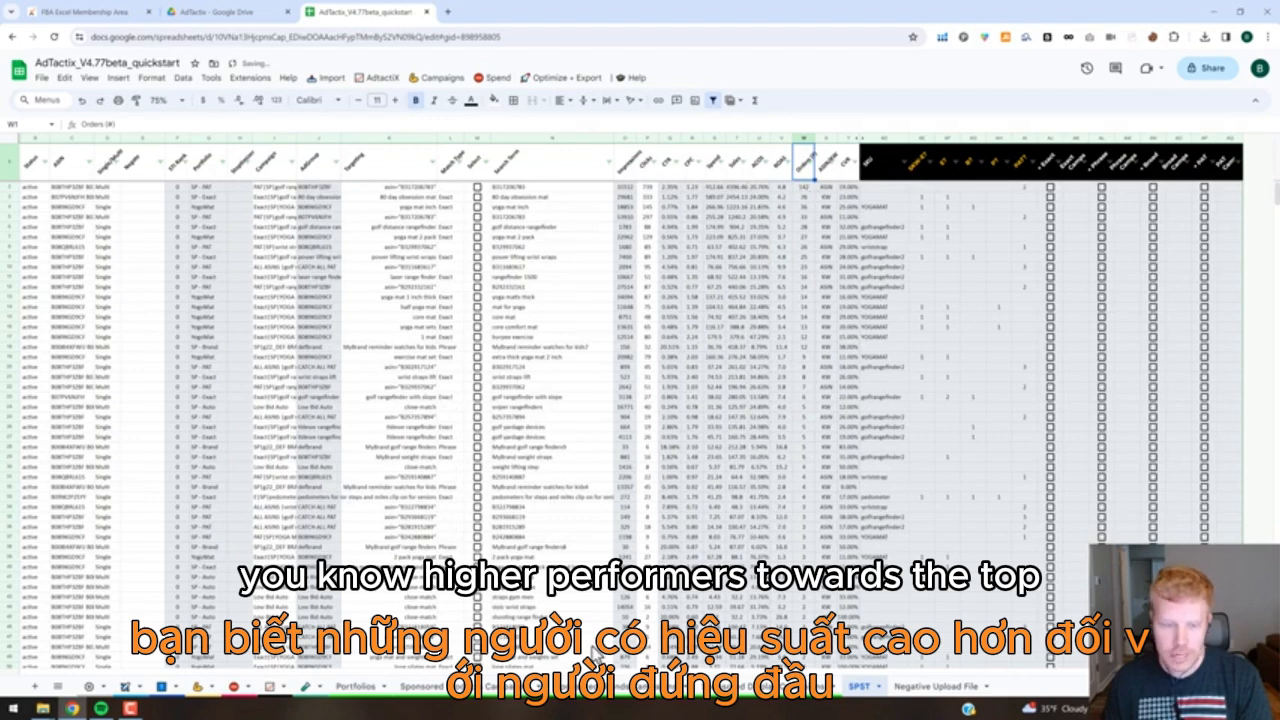
{"action": "left_click", "coordinate": [966, 172]}
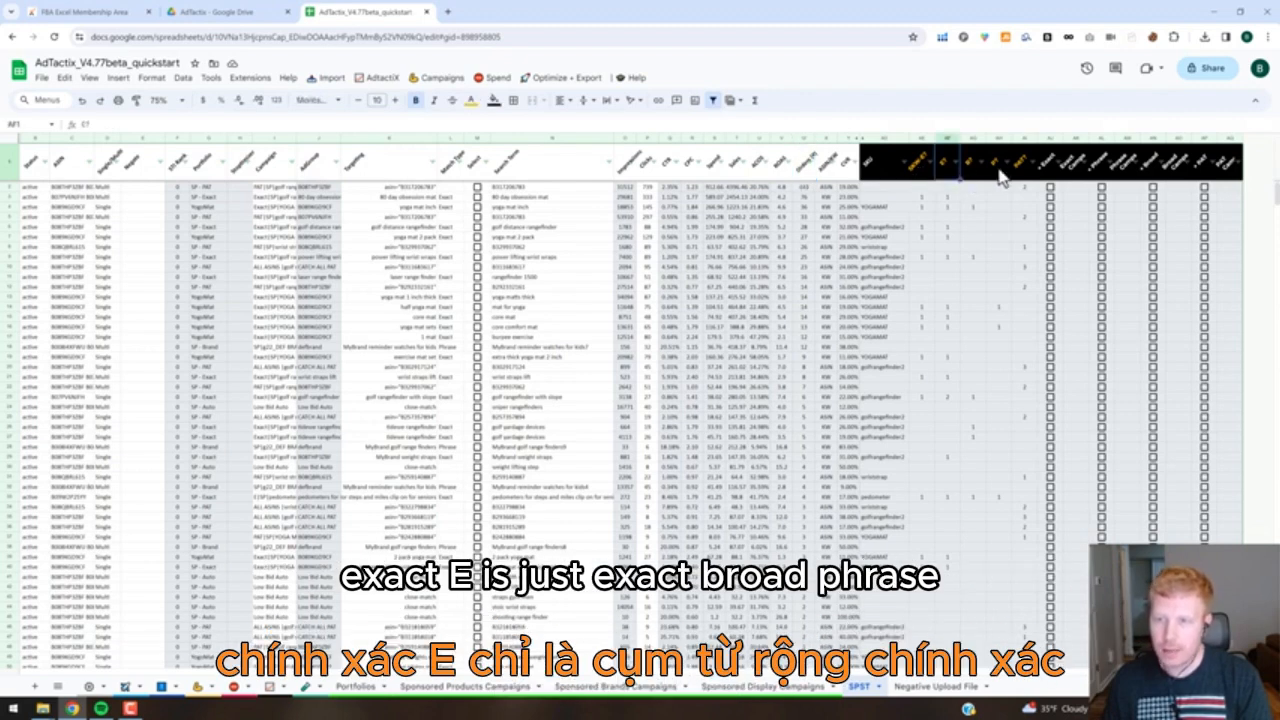
{"action": "left_click", "coordinate": [1017, 175]}
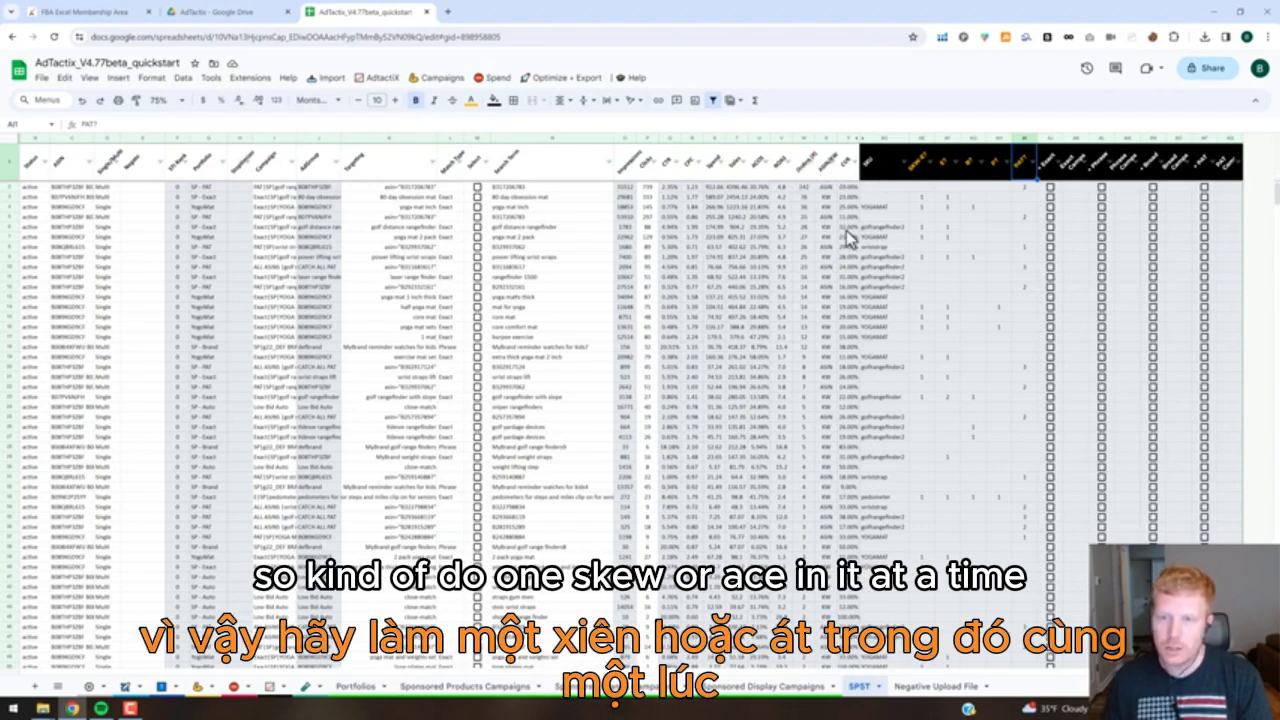
{"action": "left_click", "coordinate": [830, 161]}
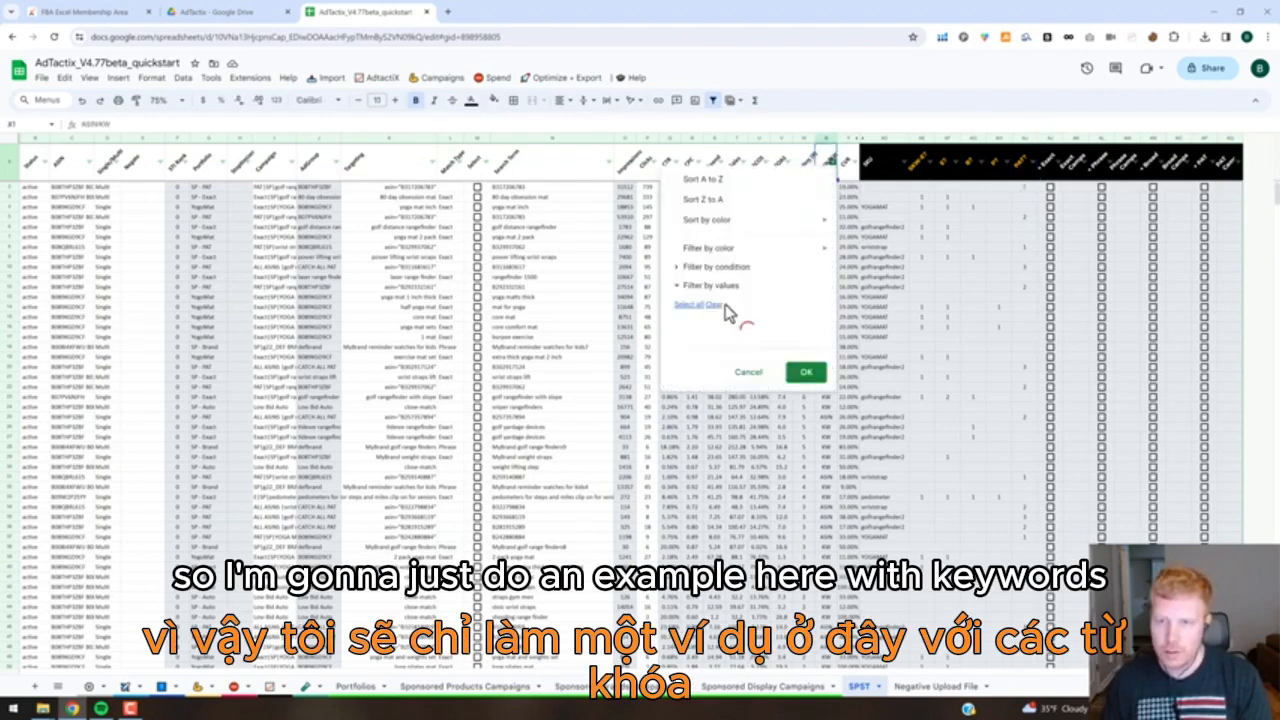
{"action": "left_click", "coordinate": [705, 384]}
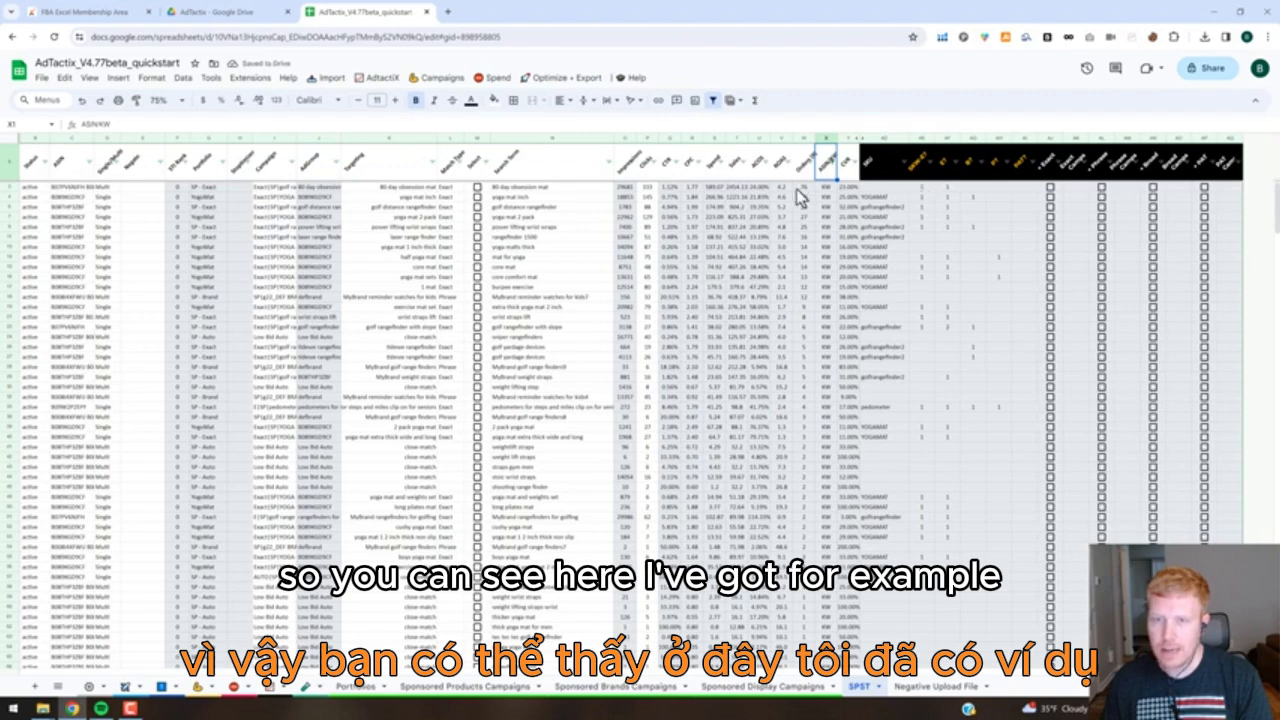
Check the E? and B? match-type columns for the search terms with the most orders.
{"action": "left_click", "coordinate": [566, 188]}
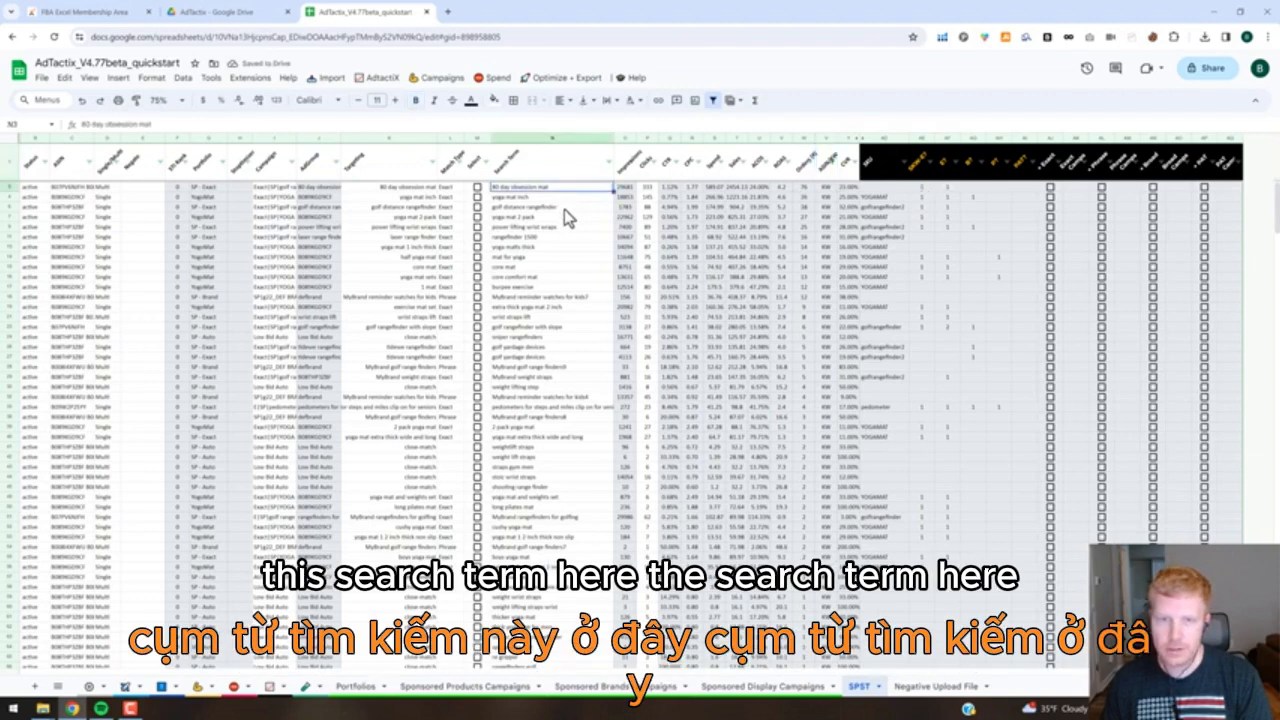
{"action": "left_click", "coordinate": [564, 209]}
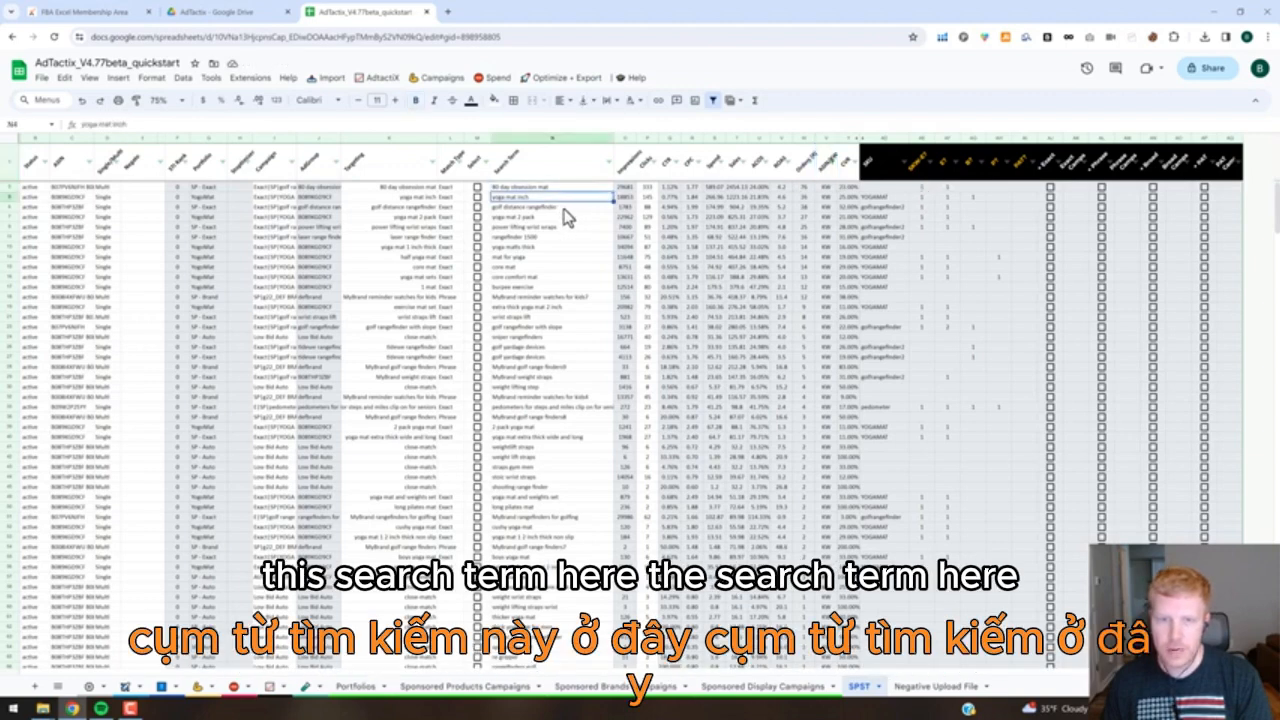
{"action": "left_click", "coordinate": [948, 188]}
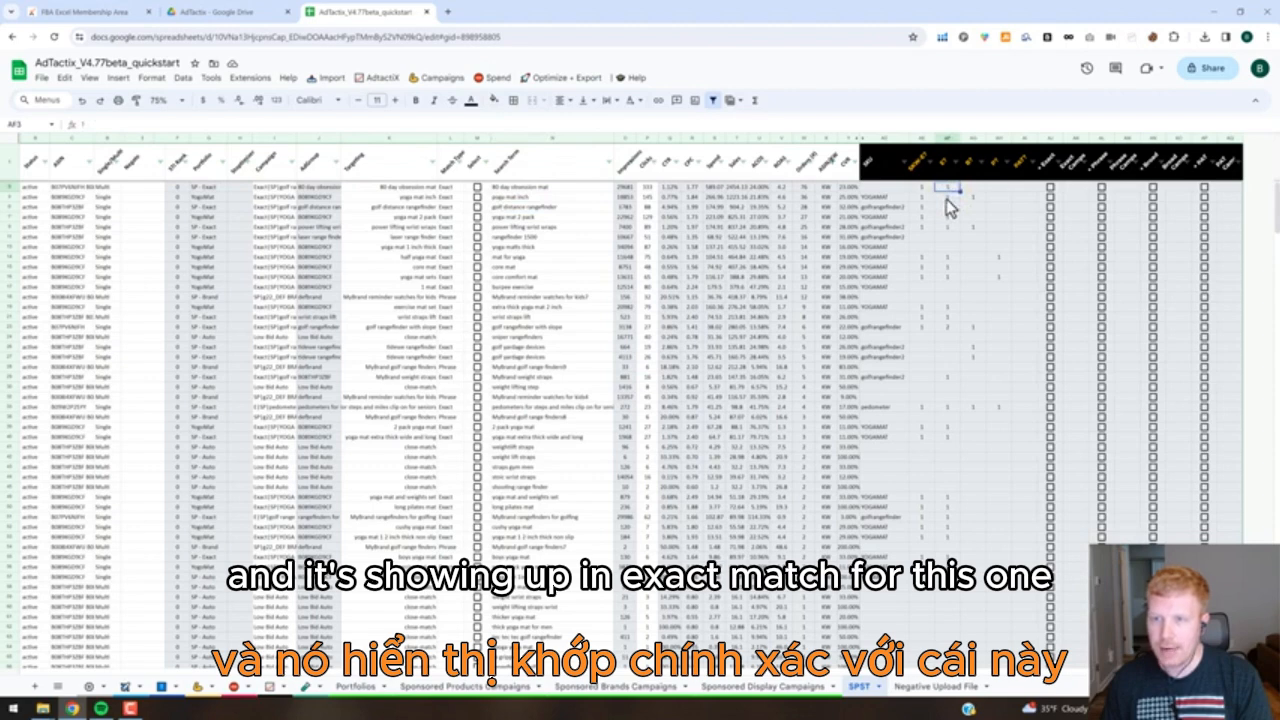
{"action": "left_click", "coordinate": [955, 197]}
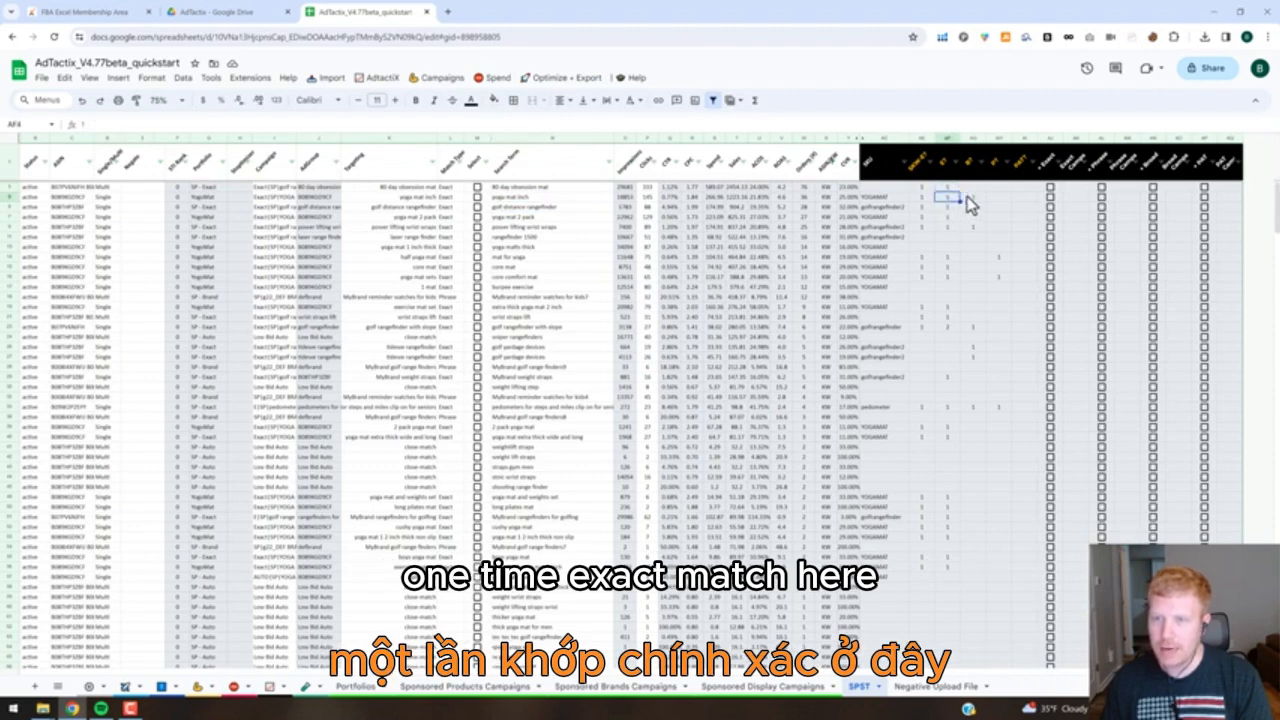
{"action": "left_click", "coordinate": [967, 196]}
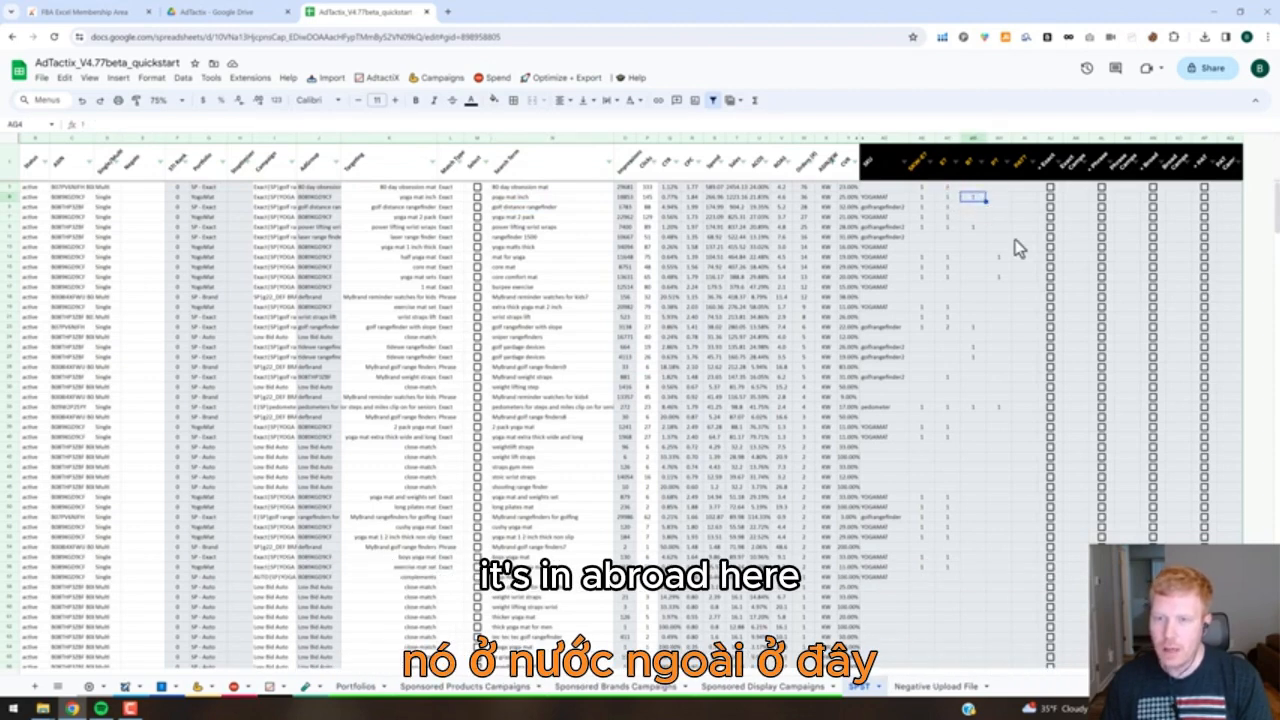
Filter the SKU column to YOGAMAT and select the Orders (#) values from row 4 to row 17.
{"action": "left_click", "coordinate": [905, 166]}
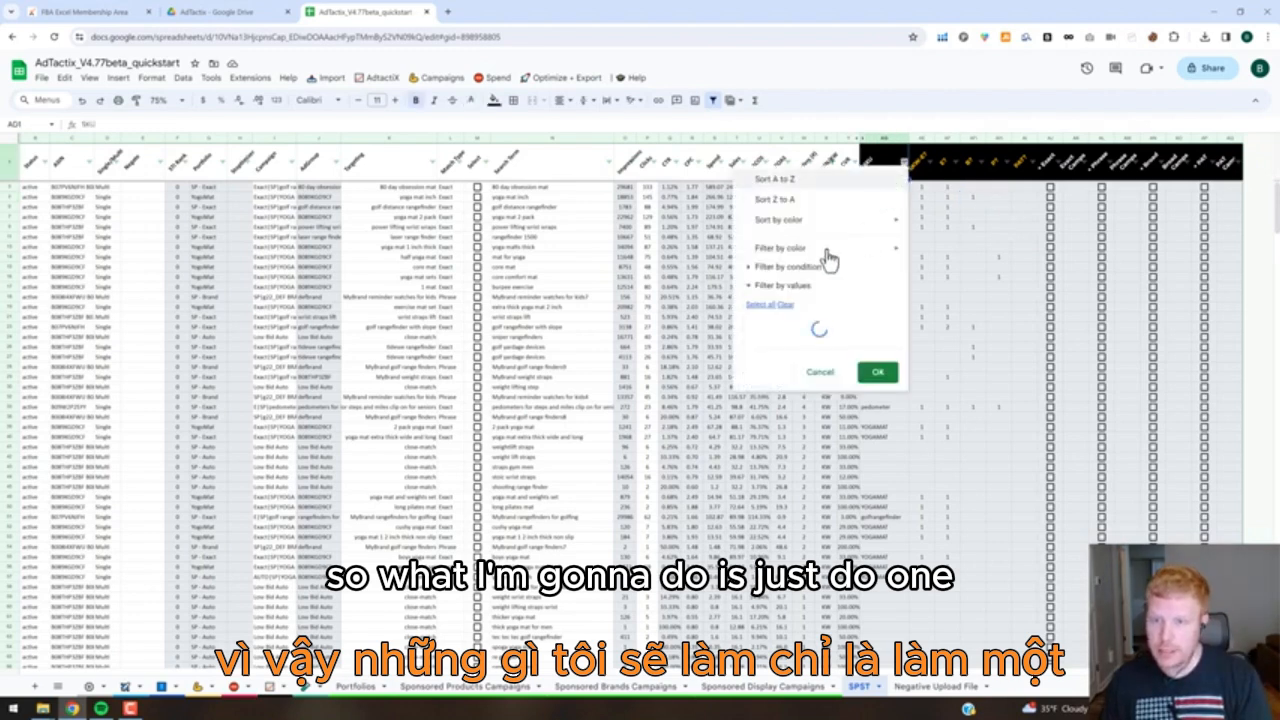
{"action": "left_click", "coordinate": [785, 305]}
{"action": "scroll", "coordinate": [806, 405], "scroll_direction": "down", "scroll_amount": 1}
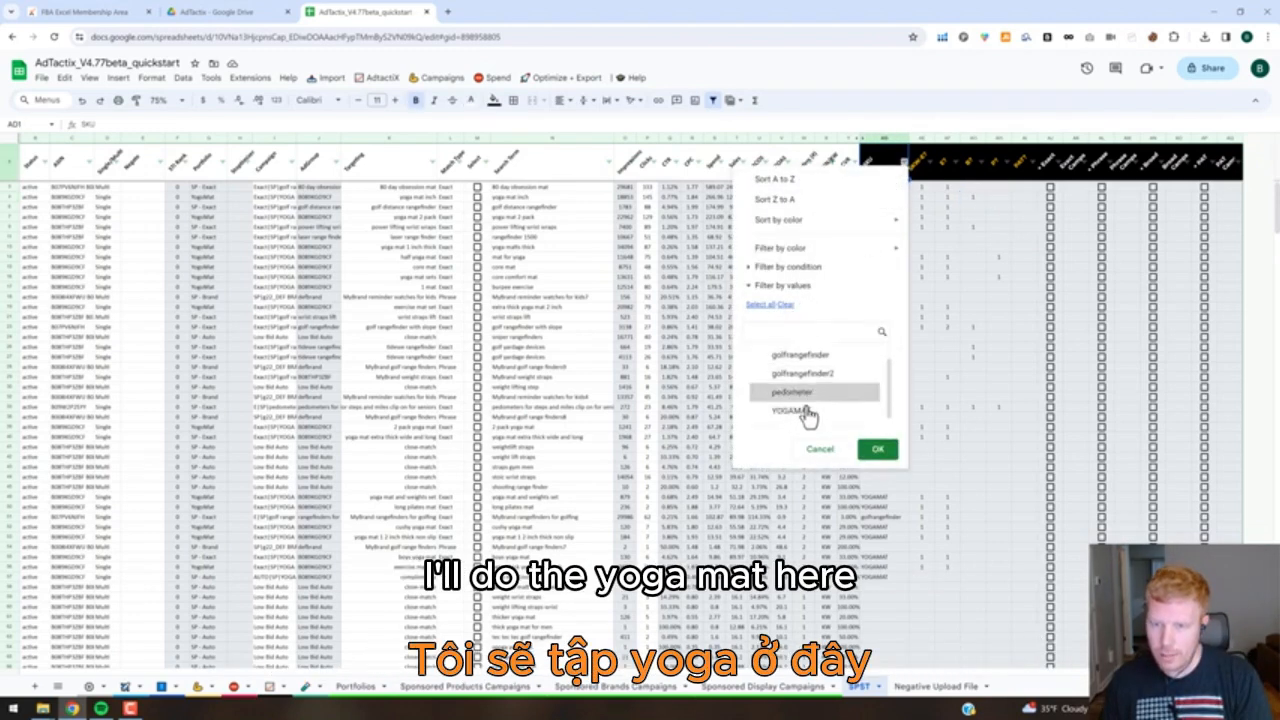
{"action": "left_click", "coordinate": [805, 411]}
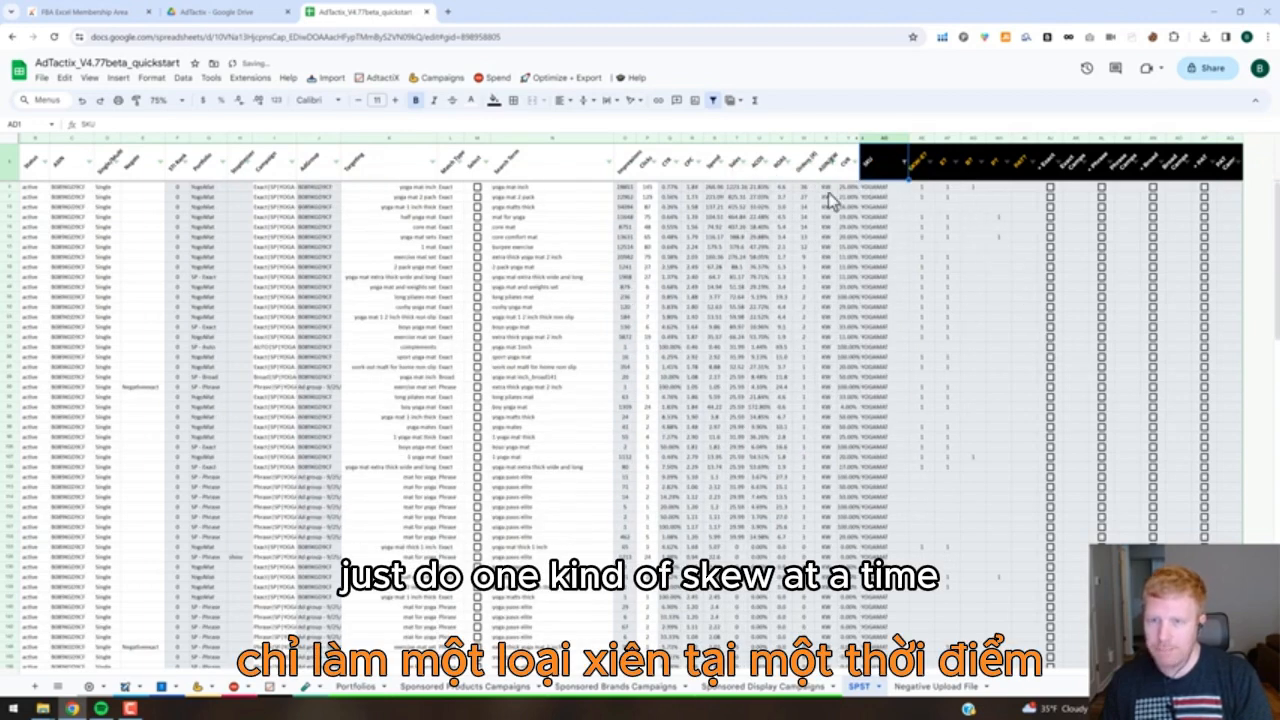
{"action": "left_click", "coordinate": [804, 188]}
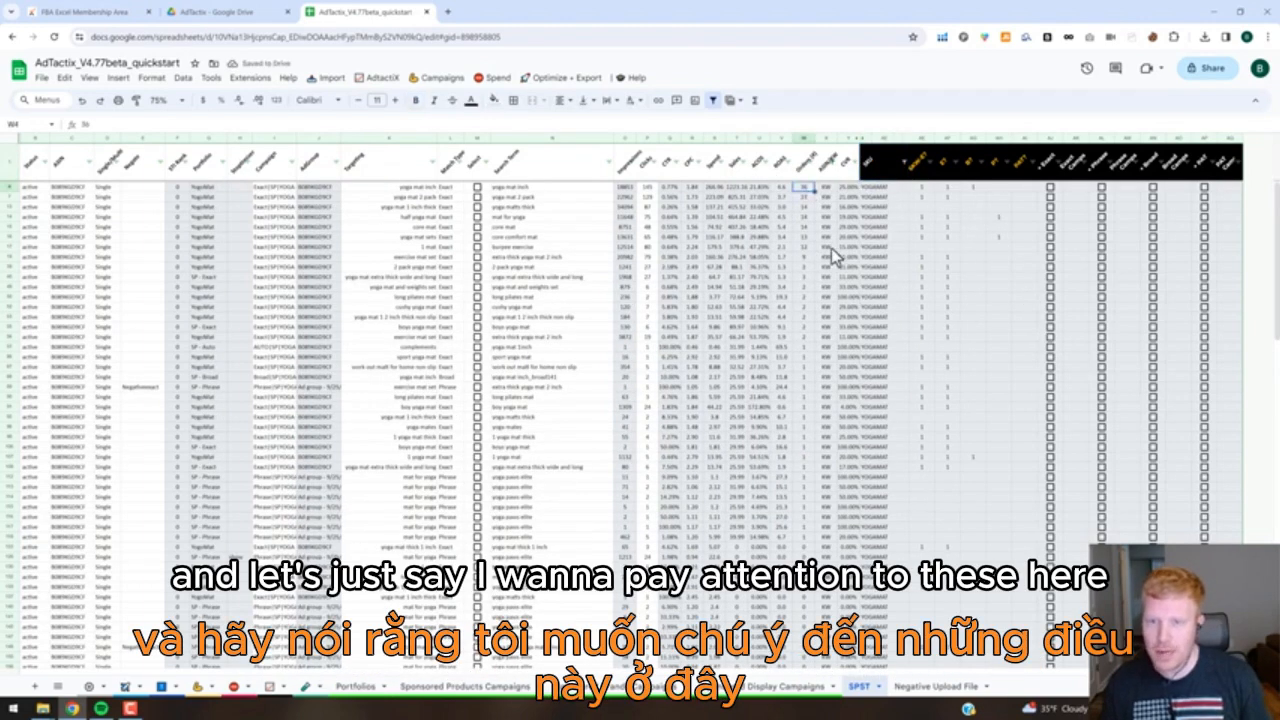
{"action": "left_click_drag", "start_coordinate": [804, 188], "coordinate": [806, 247]}
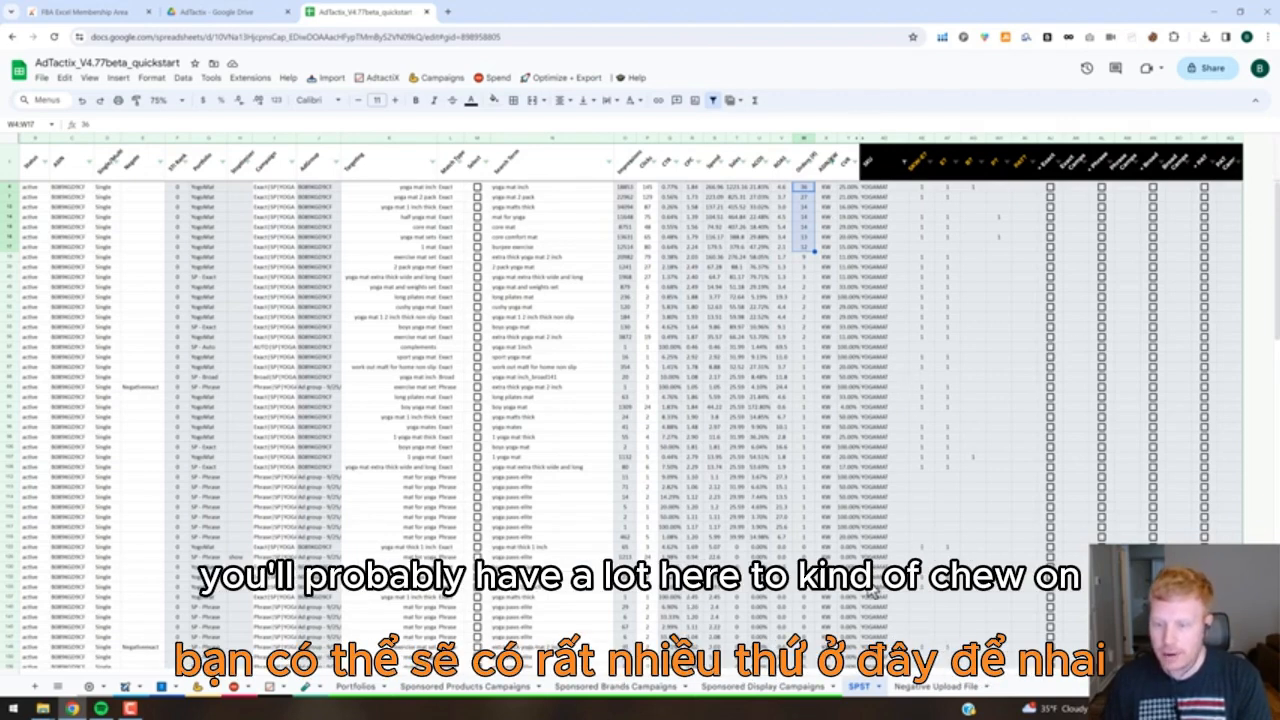
Try filtering the E? column to show only blank entries, and undo that filter.
{"action": "left_click", "coordinate": [948, 207]}
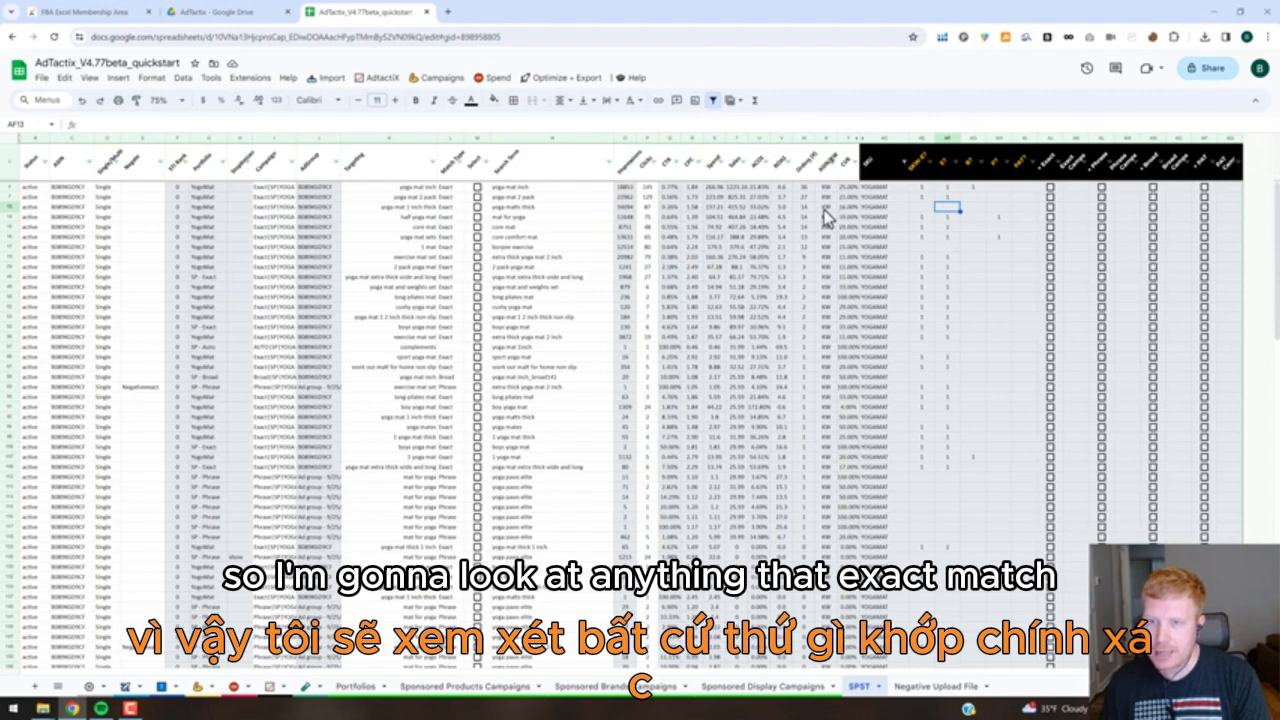
{"action": "left_click", "coordinate": [955, 165]}
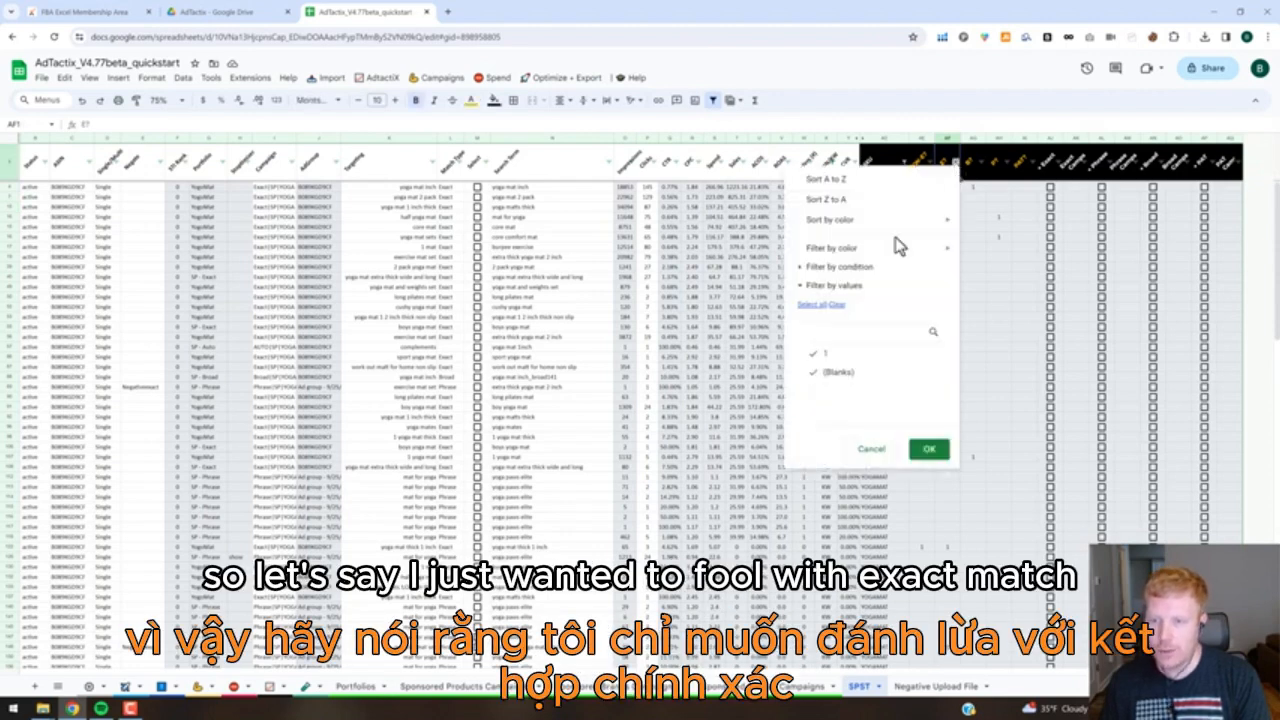
{"action": "left_click", "coordinate": [815, 356]}
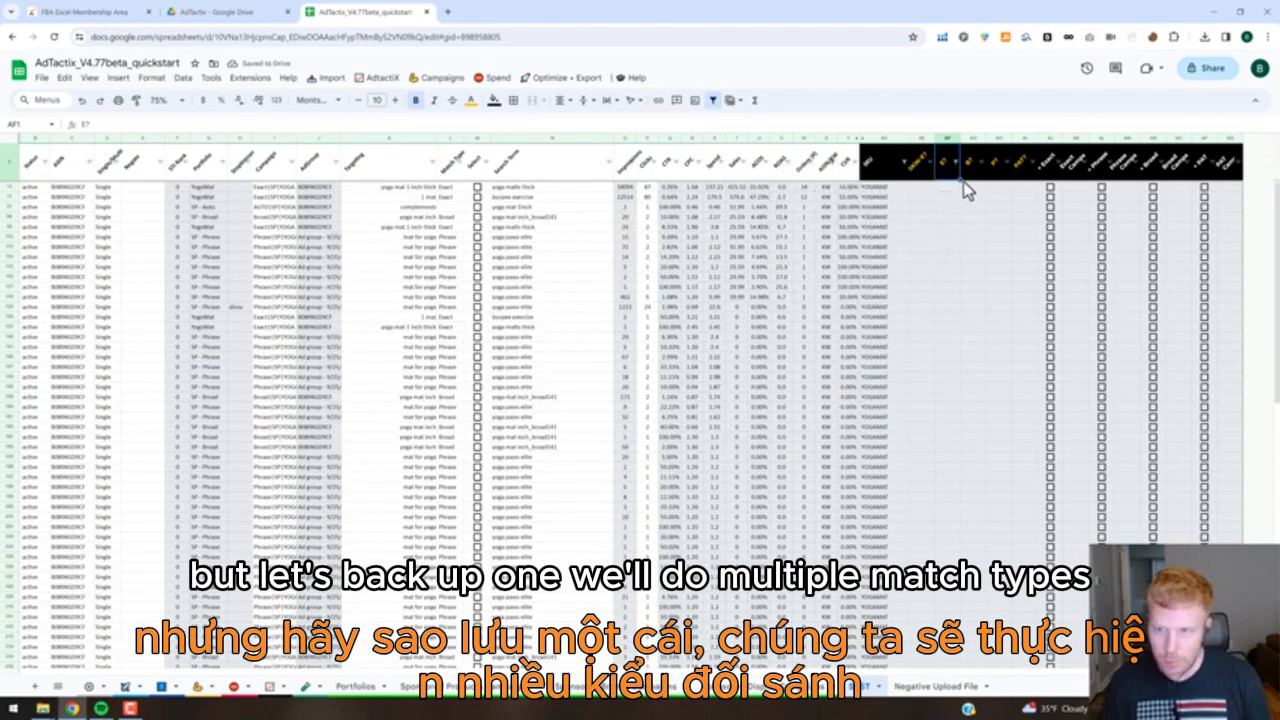
{"action": "key", "text": "ctrl+z"}
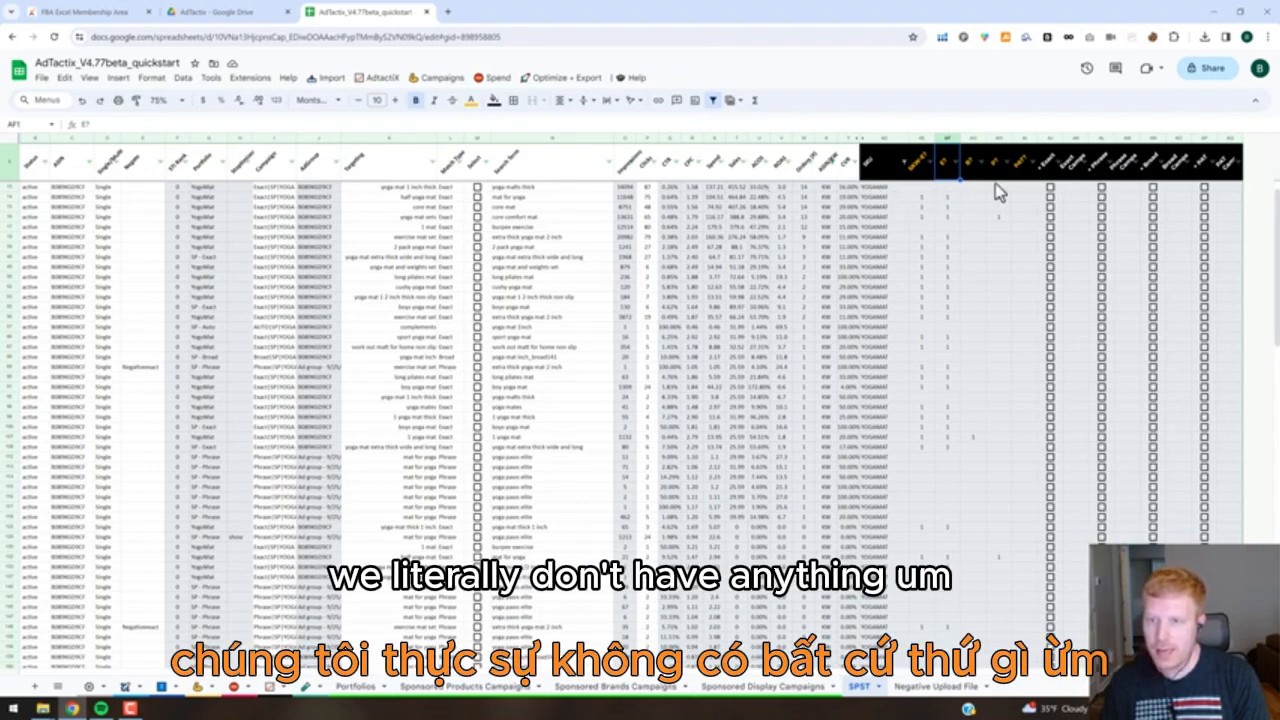
Tick Exact, Phrase and Broad for the search term in row 13, and Broad for "mat for yoga" in row 14.
{"action": "left_click", "coordinate": [1102, 189]}
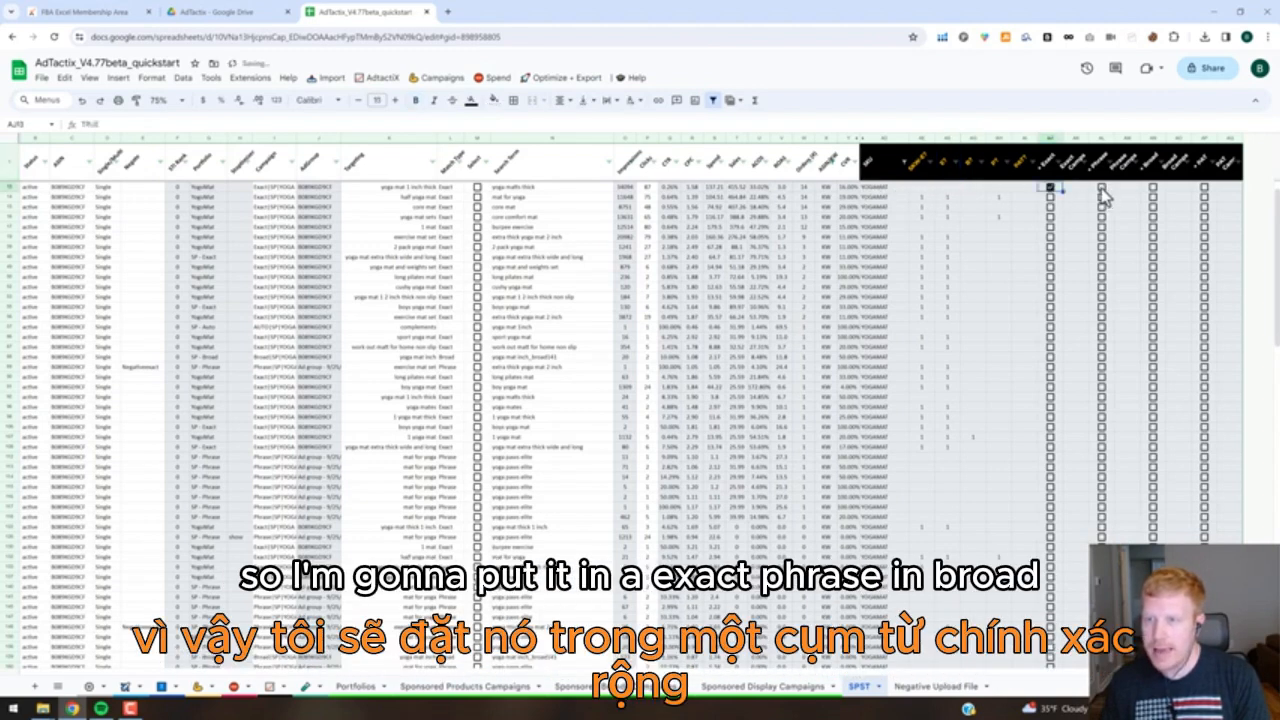
{"action": "left_click", "coordinate": [1153, 188]}
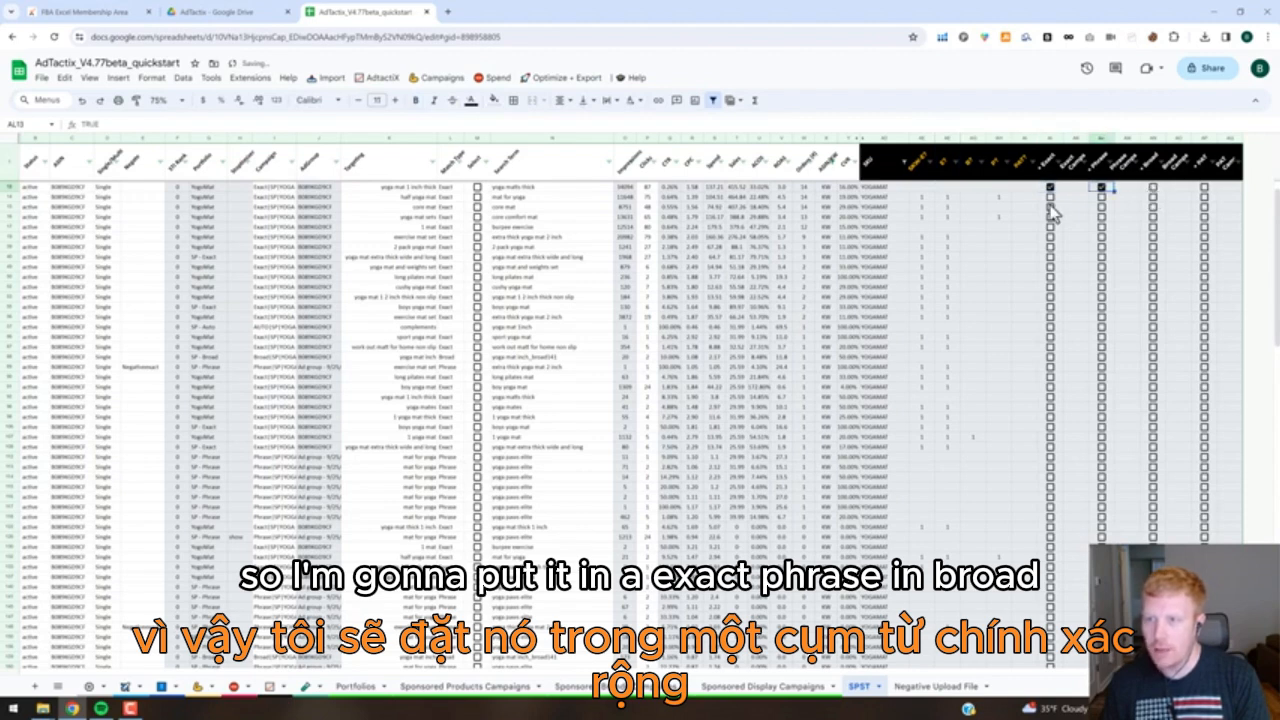
{"action": "left_click", "coordinate": [972, 197]}
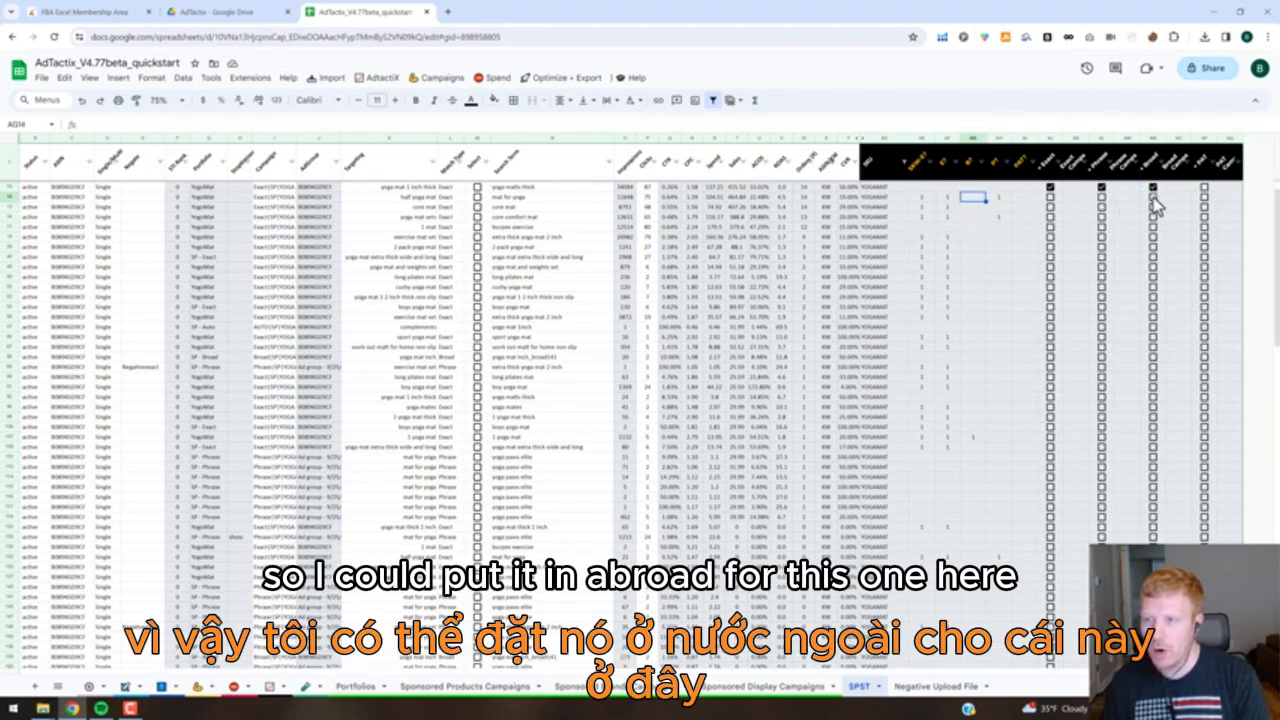
Tick Phrase and Broad for "core mat" in row 15, and Broad for "core comfort mat" in row 16.
{"action": "left_click", "coordinate": [977, 207]}
{"action": "left_click", "coordinate": [1004, 207]}
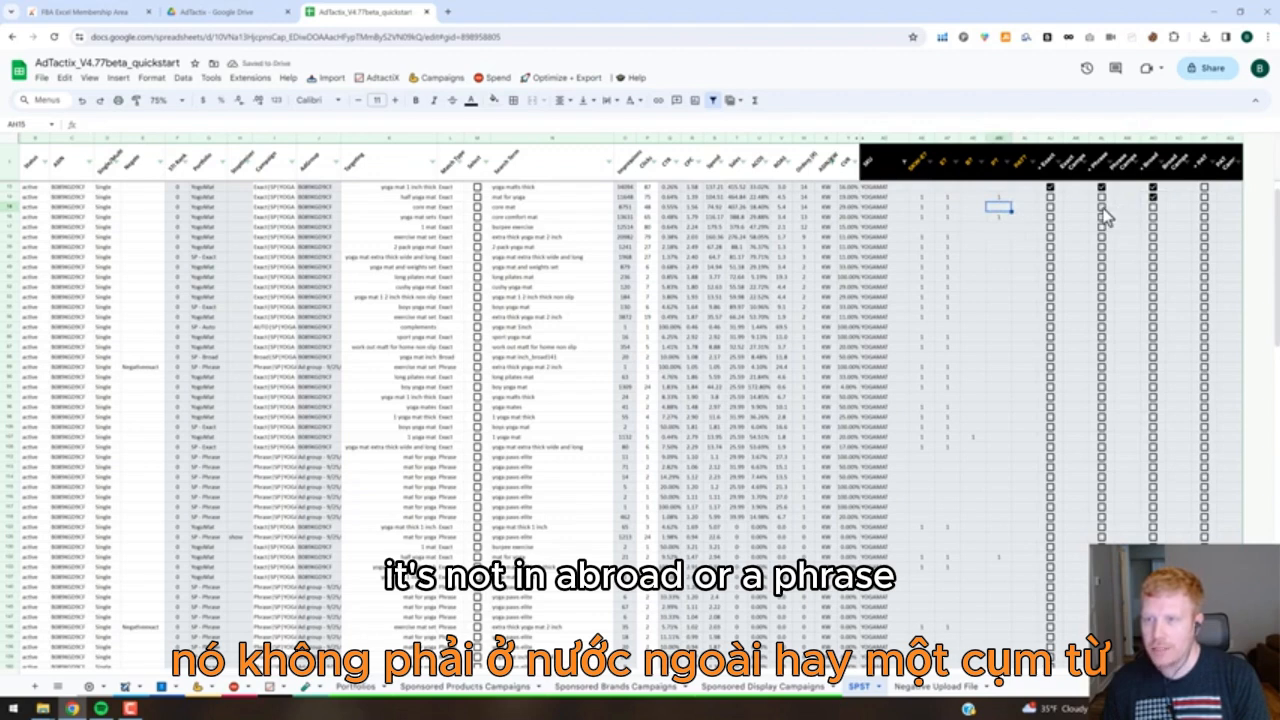
{"action": "left_click", "coordinate": [1104, 210]}
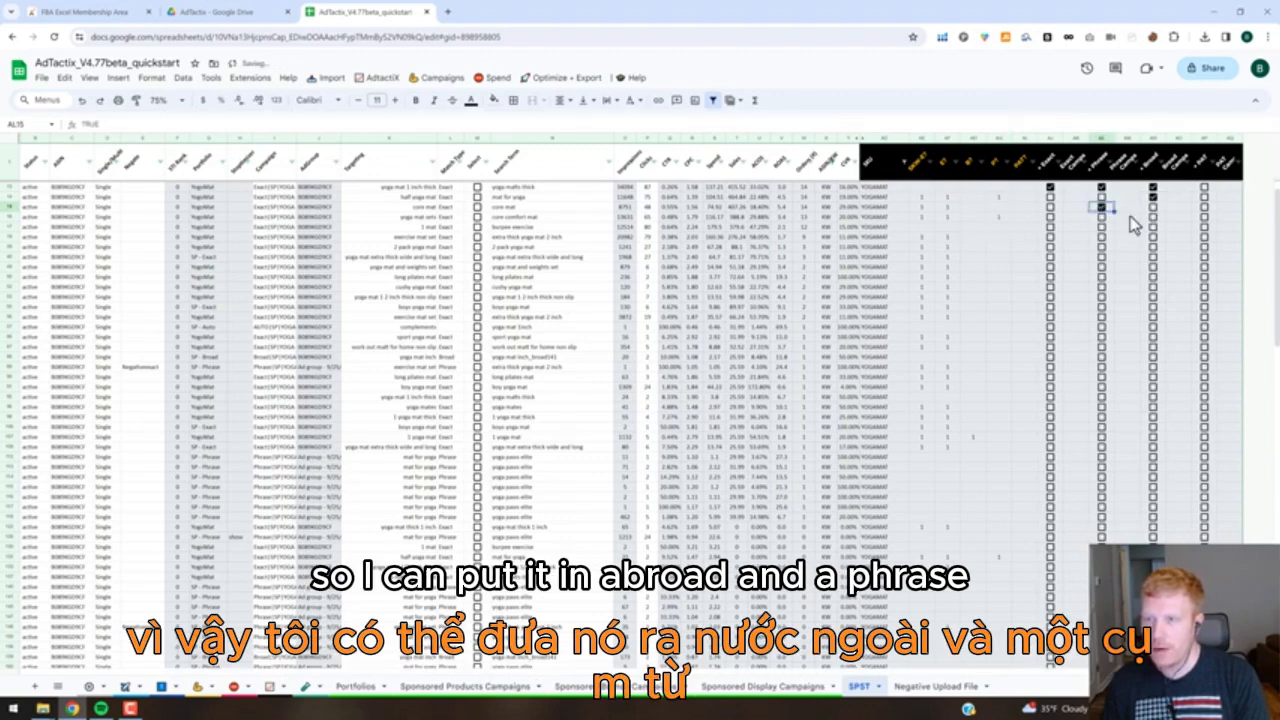
{"action": "left_click", "coordinate": [972, 219]}
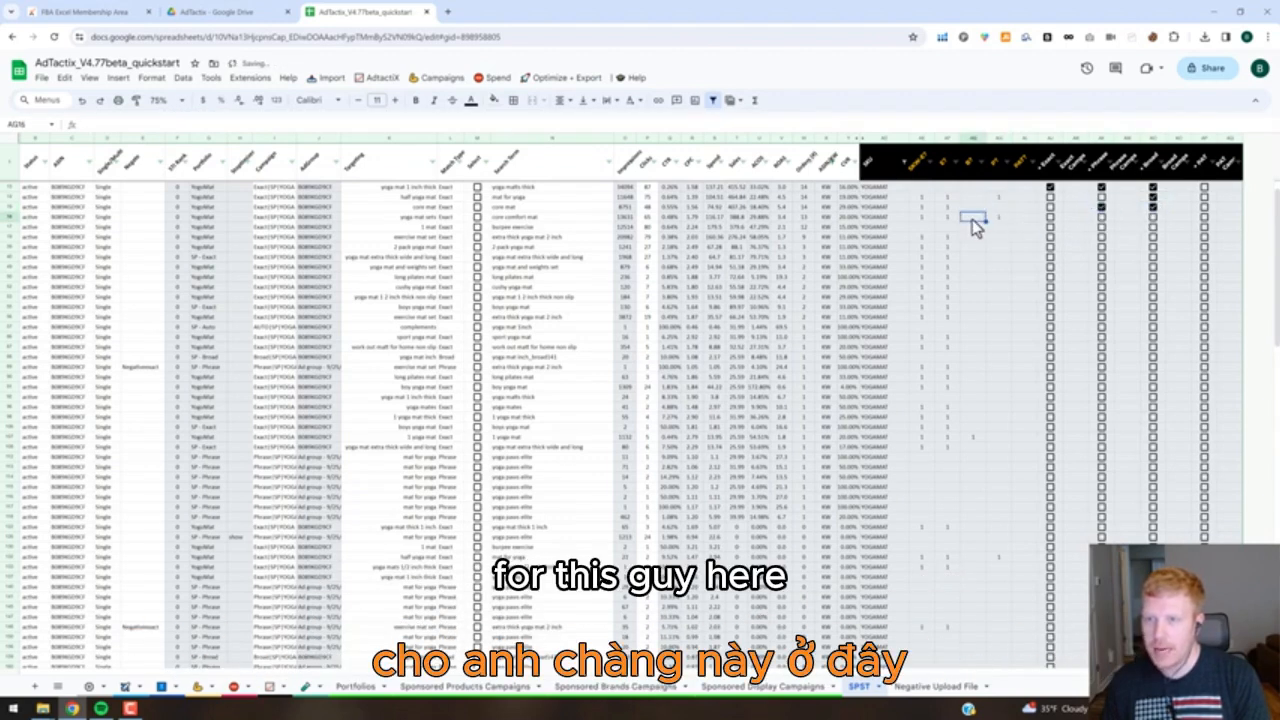
{"action": "left_click", "coordinate": [1153, 218]}
Tick Exact, Phrase and Broad for the search term "burpee exercise" in row 17.
{"action": "left_click", "coordinate": [916, 226]}
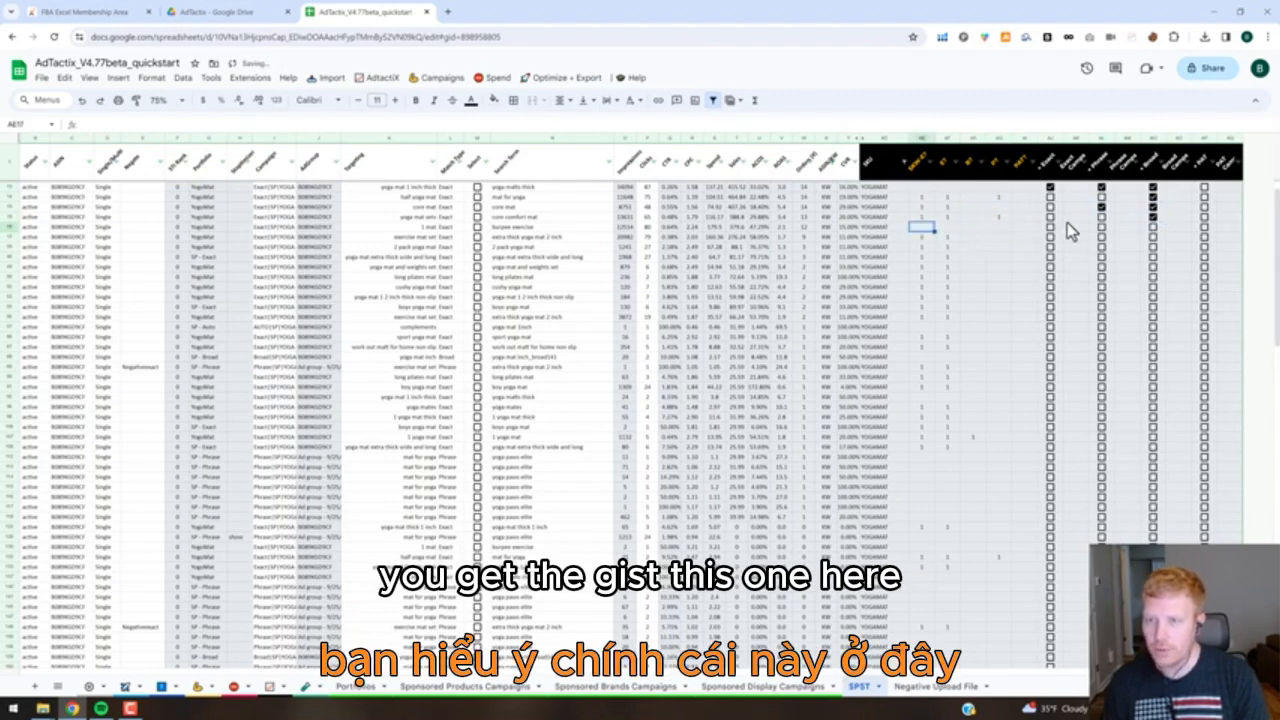
{"action": "left_click", "coordinate": [1051, 228]}
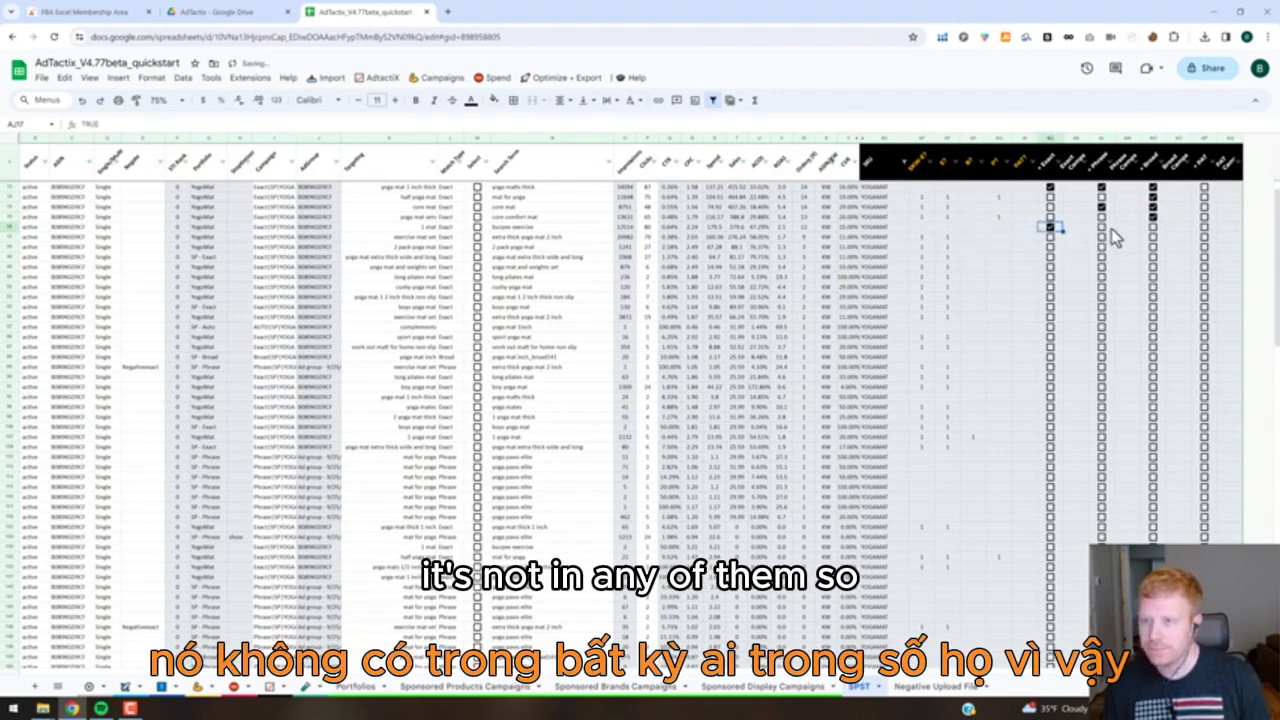
{"action": "left_click", "coordinate": [1102, 228]}
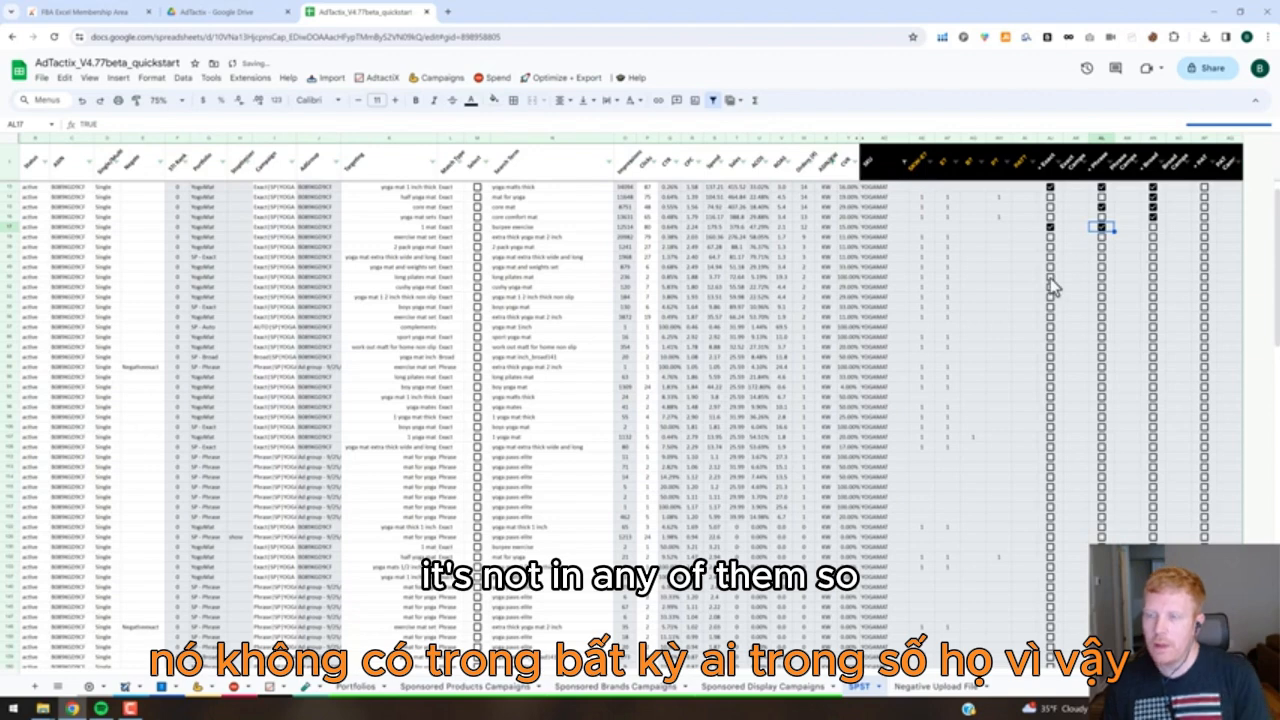
{"action": "left_click", "coordinate": [1153, 228]}
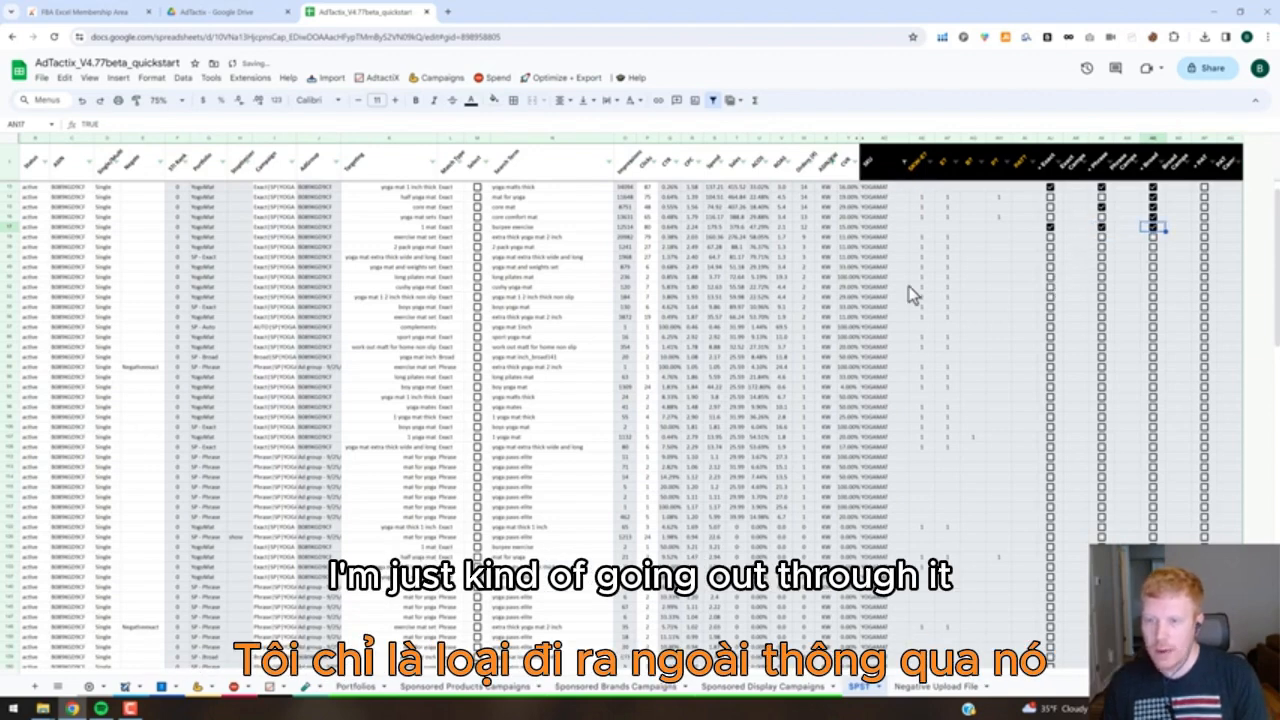
Assign Exact campaign number 1 to "yoga matts thick" in row 13 and "burpee exercise" in row 17.
{"action": "left_click", "coordinate": [1071, 189]}
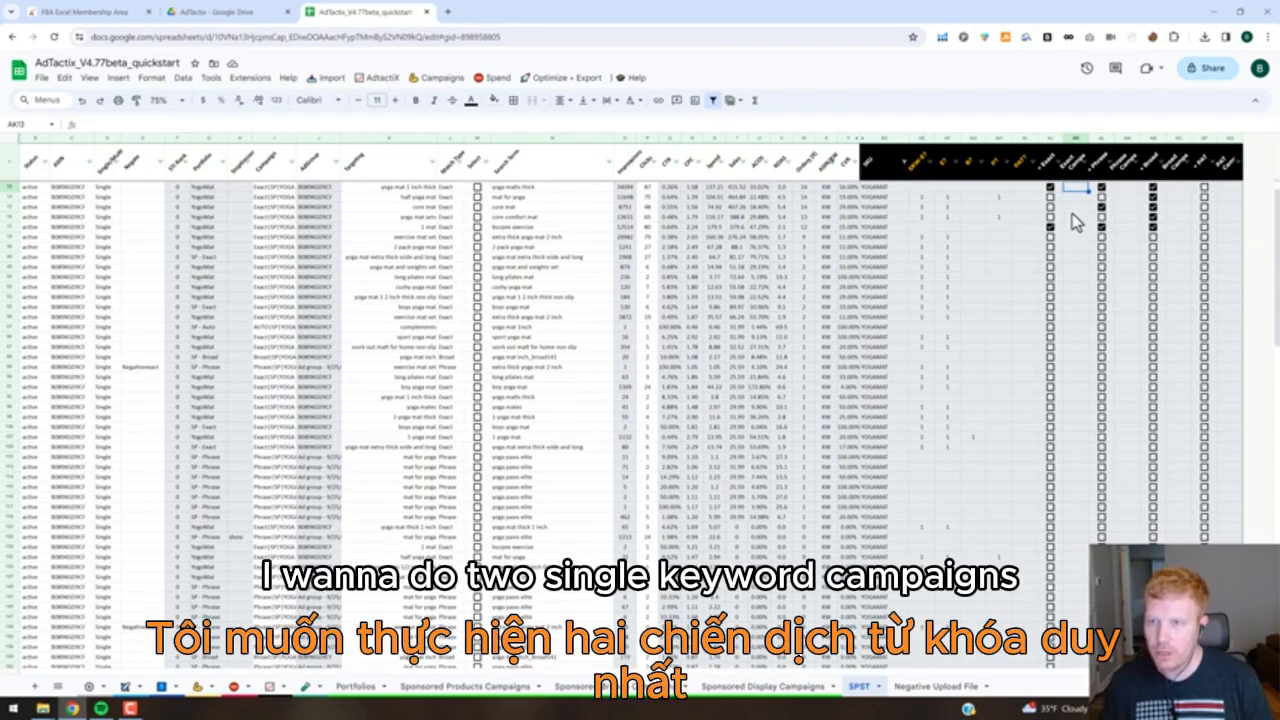
{"action": "left_click", "coordinate": [1073, 227]}
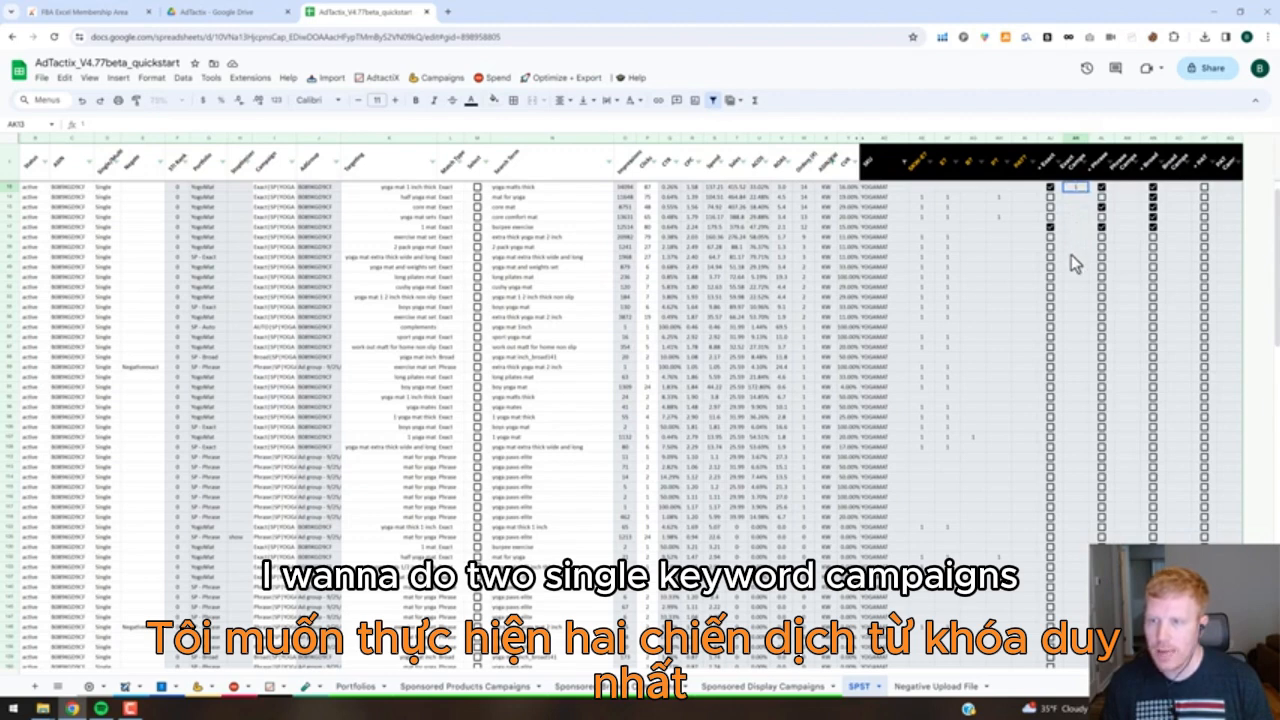
{"action": "left_click", "coordinate": [1127, 189]}
{"action": "left_click", "coordinate": [1078, 189]}
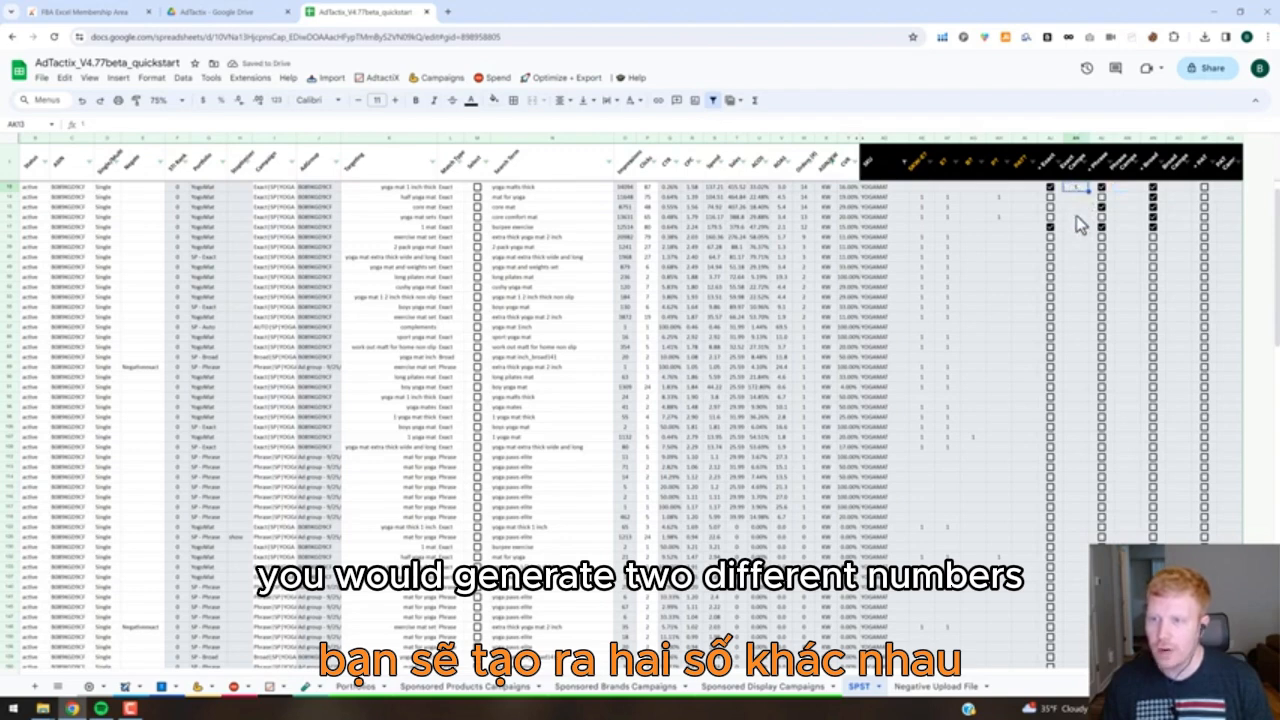
{"action": "left_click", "coordinate": [1075, 228]}
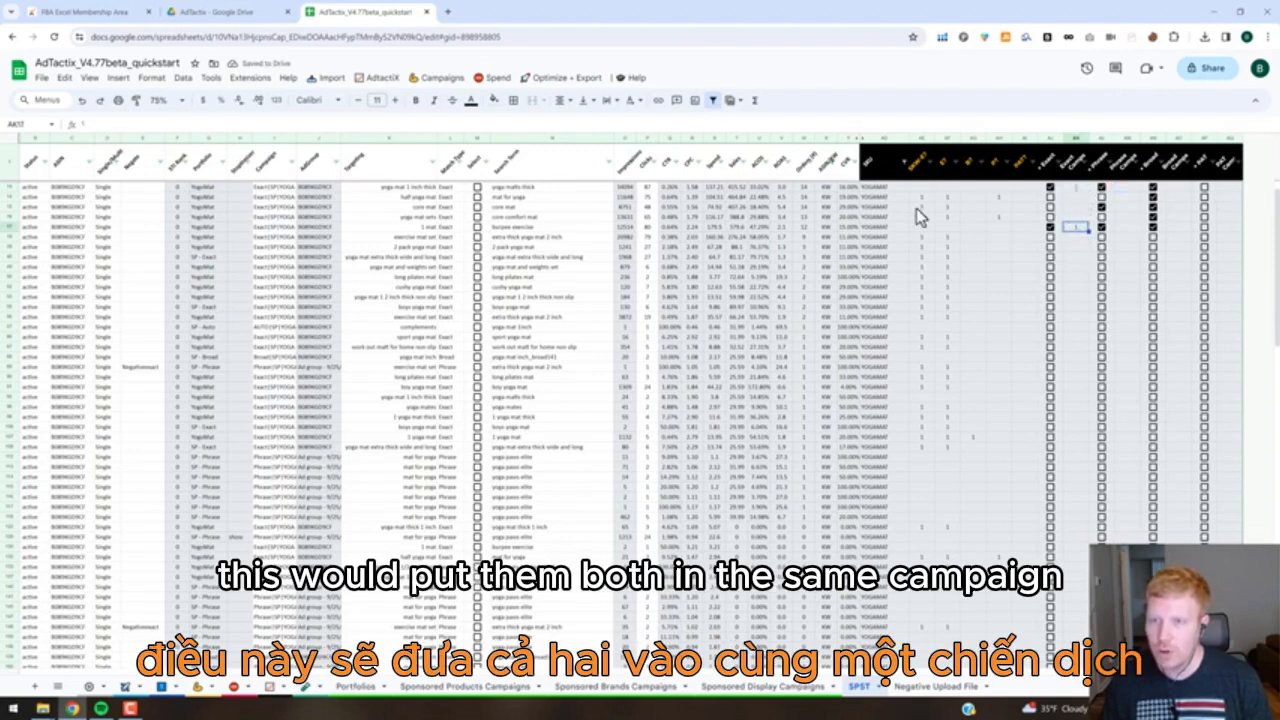
{"action": "left_click", "coordinate": [550, 228]}
{"action": "left_click", "coordinate": [540, 188]}
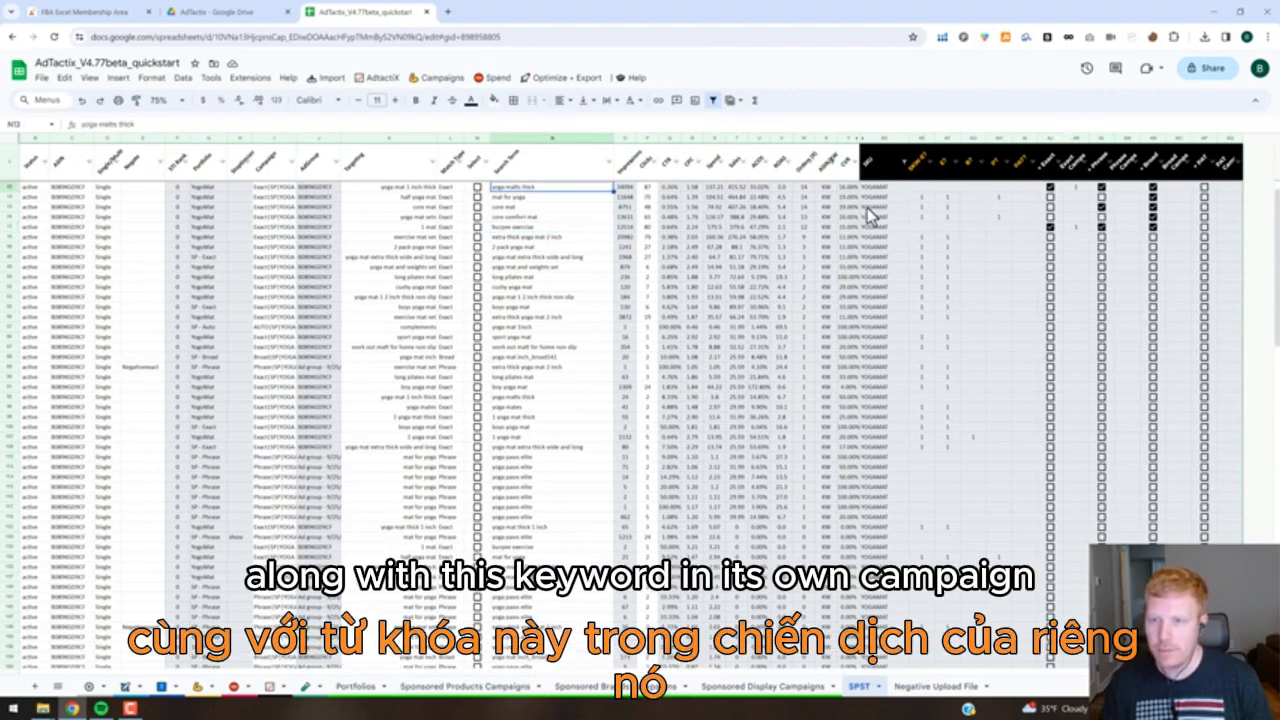
{"action": "left_click", "coordinate": [867, 208]}
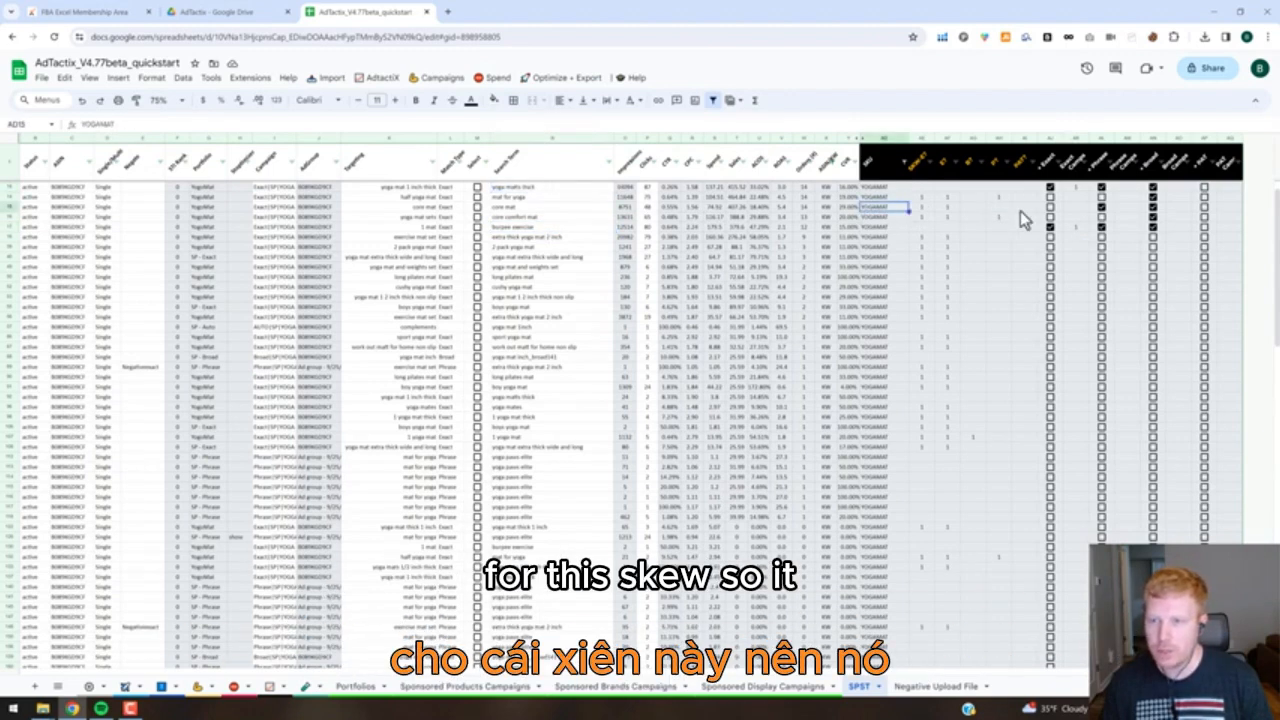
Set the Exact campaign number of "burpee exercise" in row 17 to 2.
{"action": "left_click", "coordinate": [1075, 229]}
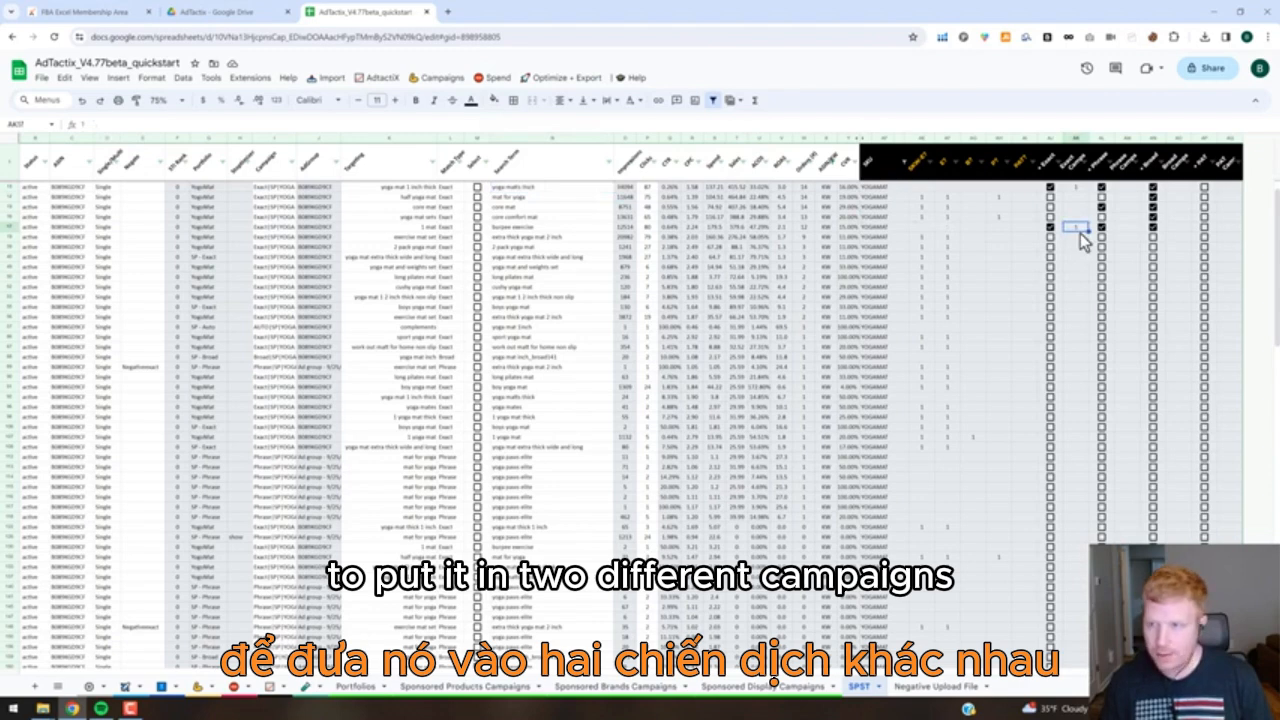
{"action": "type", "text": "1,2"}
{"action": "key", "text": "Return"}
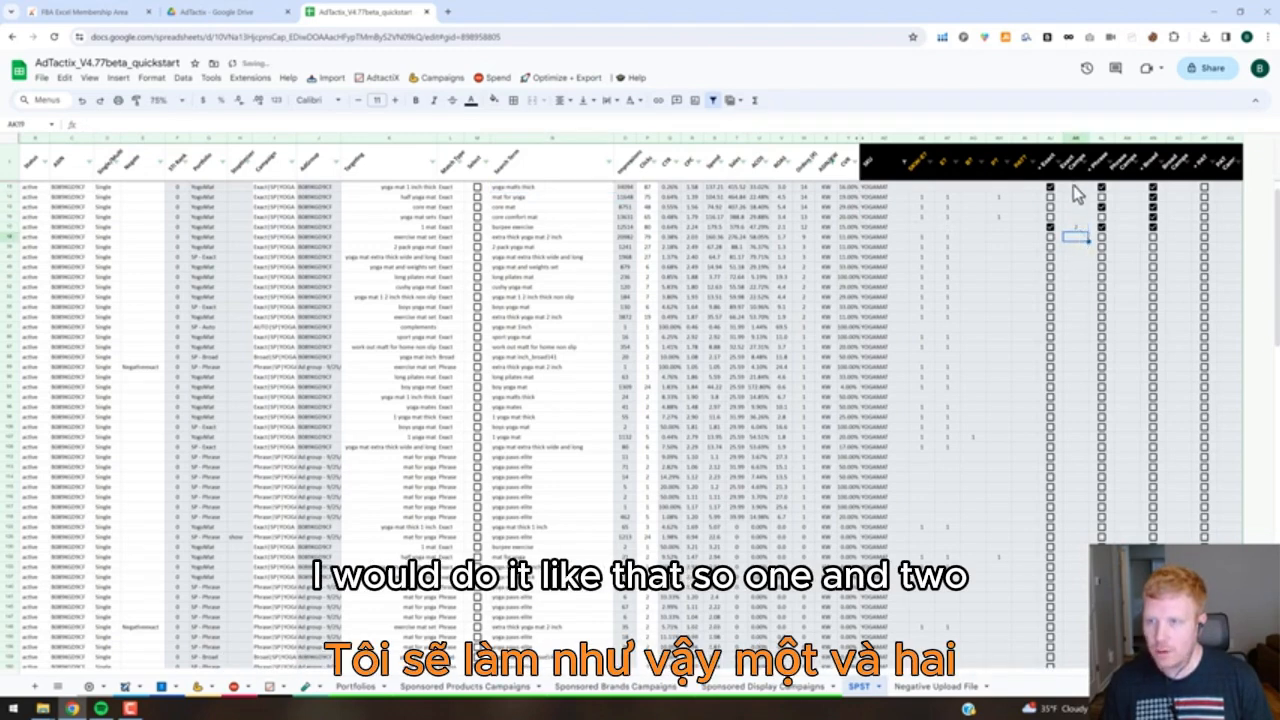
{"action": "left_click", "coordinate": [1074, 187]}
{"action": "left_click", "coordinate": [1077, 228]}
Assign Phrase campaign number 1 to the search terms in rows 13, 15 and 17.
{"action": "left_click", "coordinate": [1124, 187]}
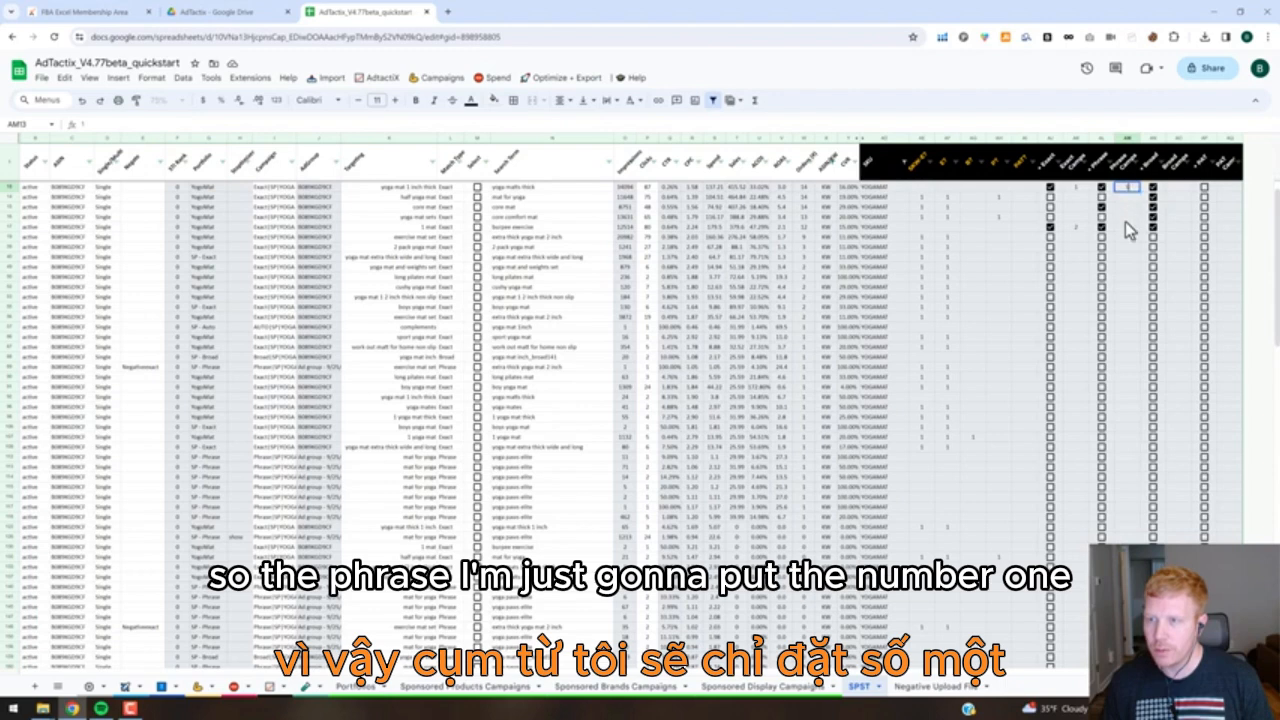
{"action": "key", "text": "Down"}
{"action": "key", "text": "Down"}
{"action": "type", "text": "1"}
{"action": "key", "text": "Down"}
{"action": "key", "text": "Down"}
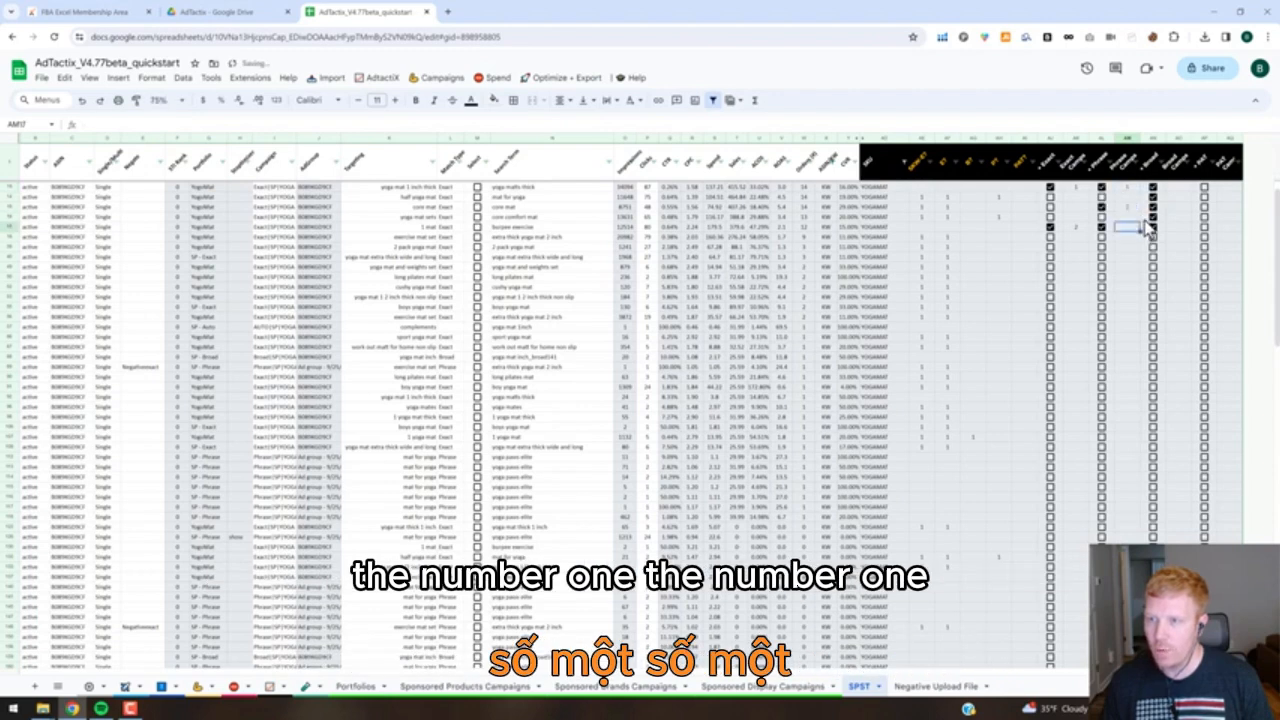
Enter Broad campaign number 1 in row 13 and fill it down to row 17.
{"action": "left_click", "coordinate": [1176, 187]}
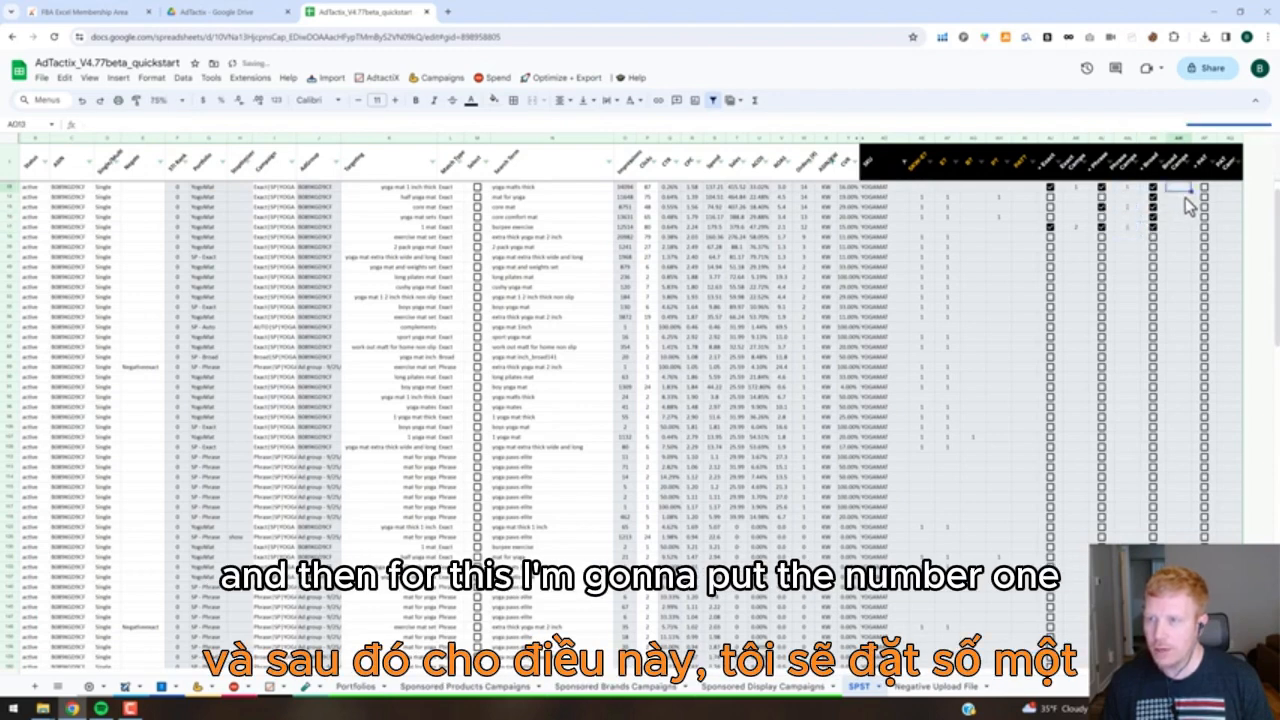
{"action": "type", "text": "1"}
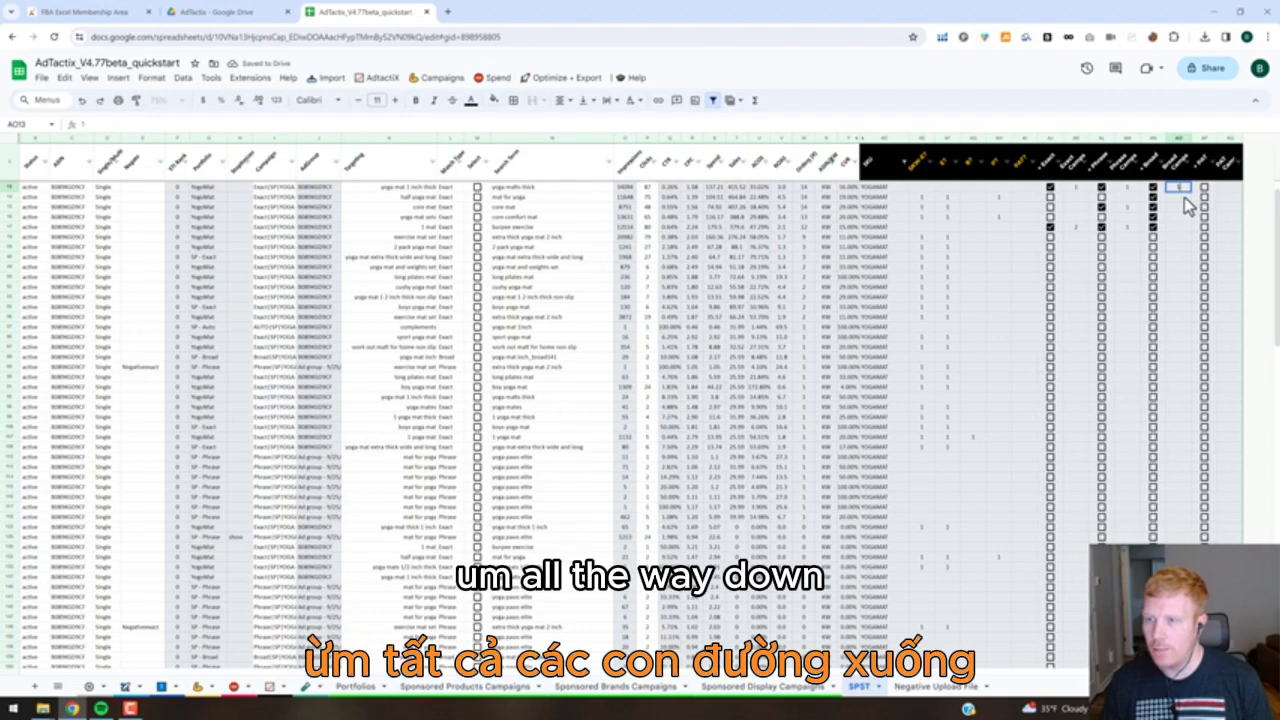
{"action": "left_click_drag", "start_coordinate": [1190, 192], "coordinate": [1186, 231]}
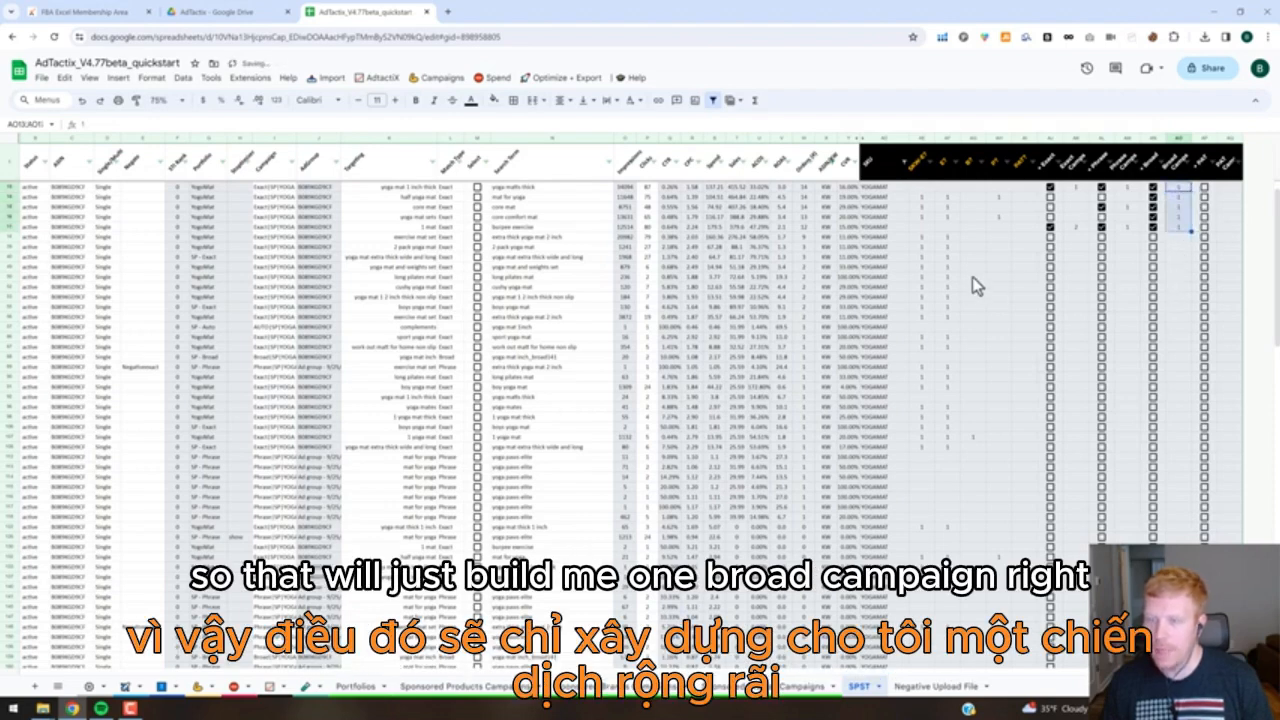
{"action": "left_click", "coordinate": [998, 267]}
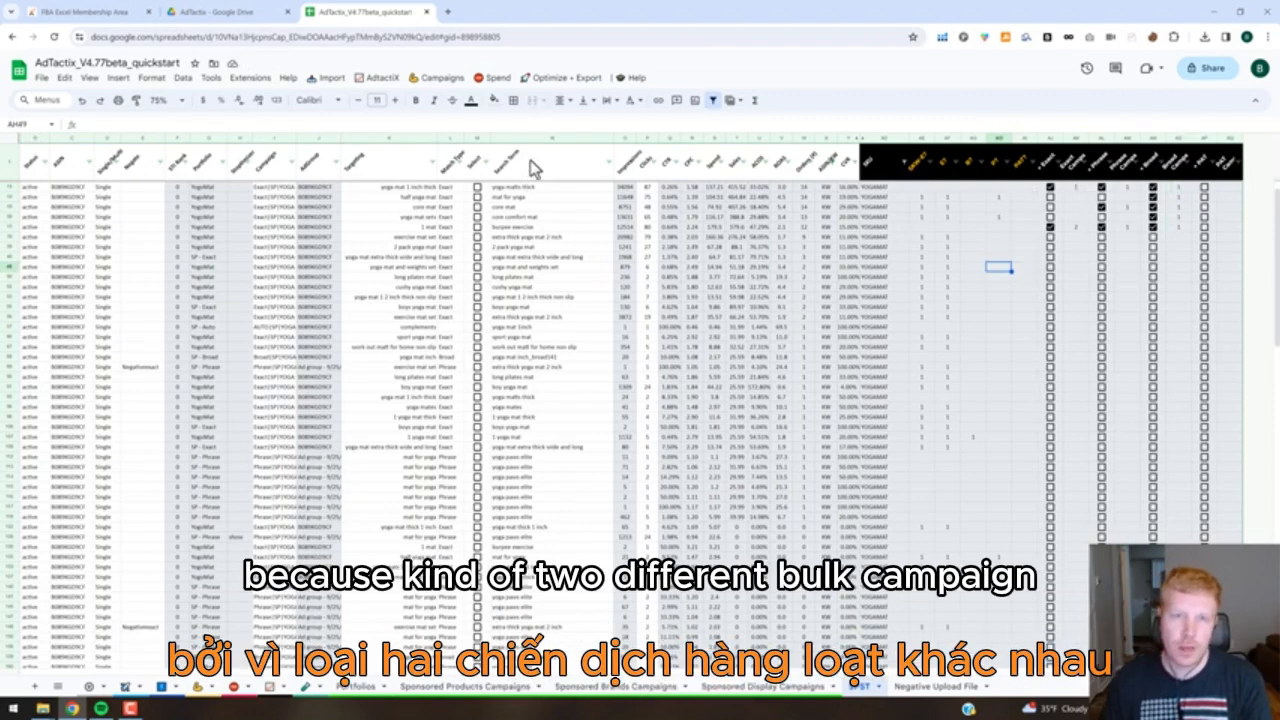
Build the campaigns from the selected search terms with ST Quick Harvest, choosing option 1 for Create Keywords.
{"action": "left_click", "coordinate": [446, 82]}
{"action": "left_click", "coordinate": [383, 80]}
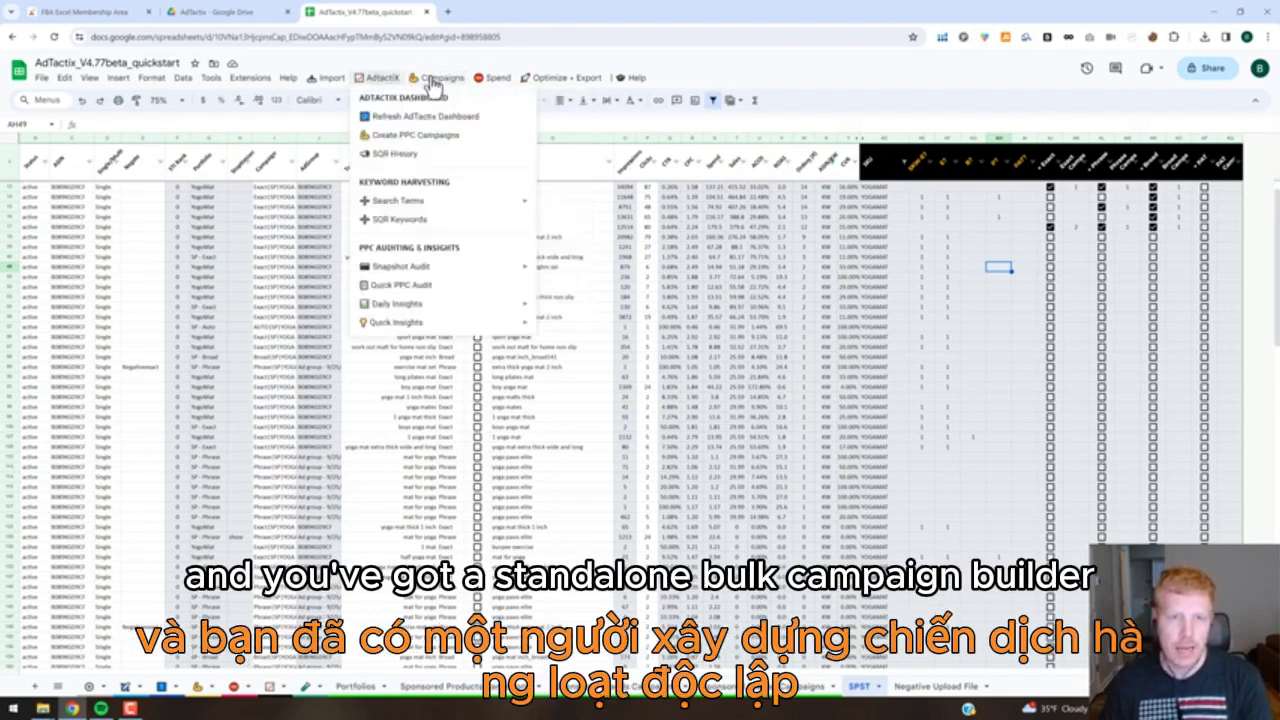
{"action": "mouse_move", "coordinate": [443, 80]}
{"action": "mouse_move", "coordinate": [450, 124]}
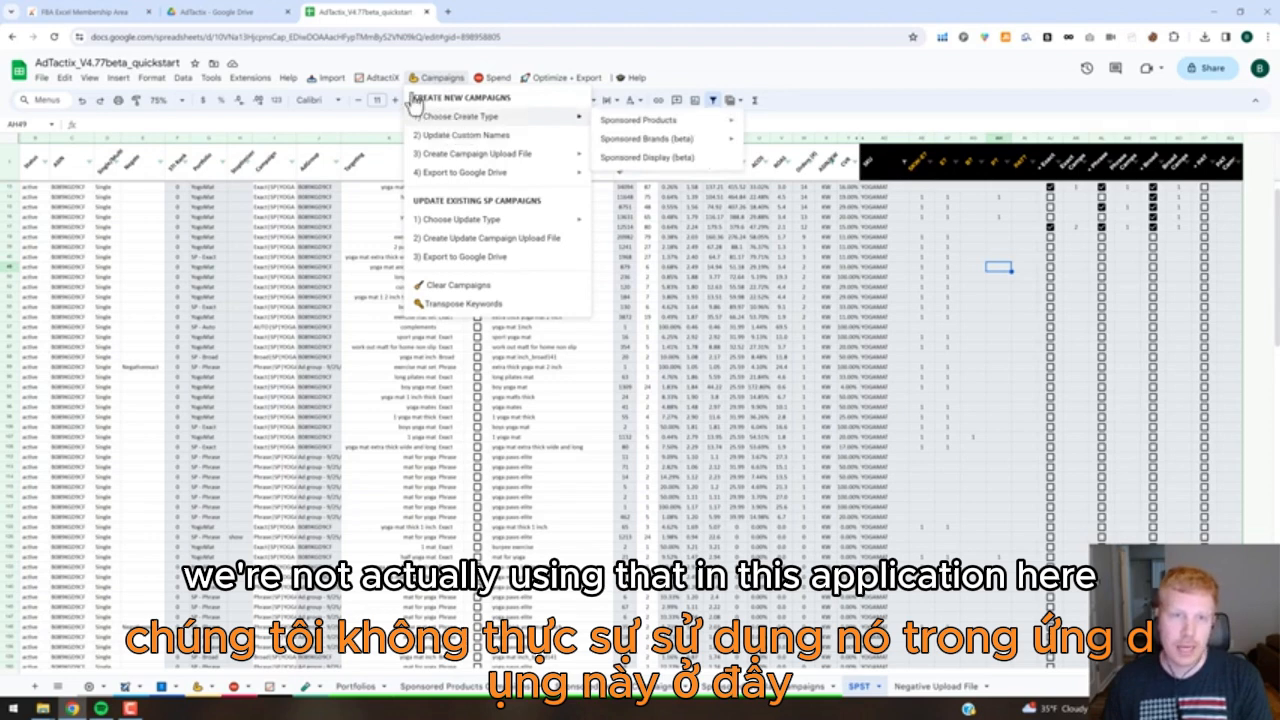
{"action": "mouse_move", "coordinate": [395, 85]}
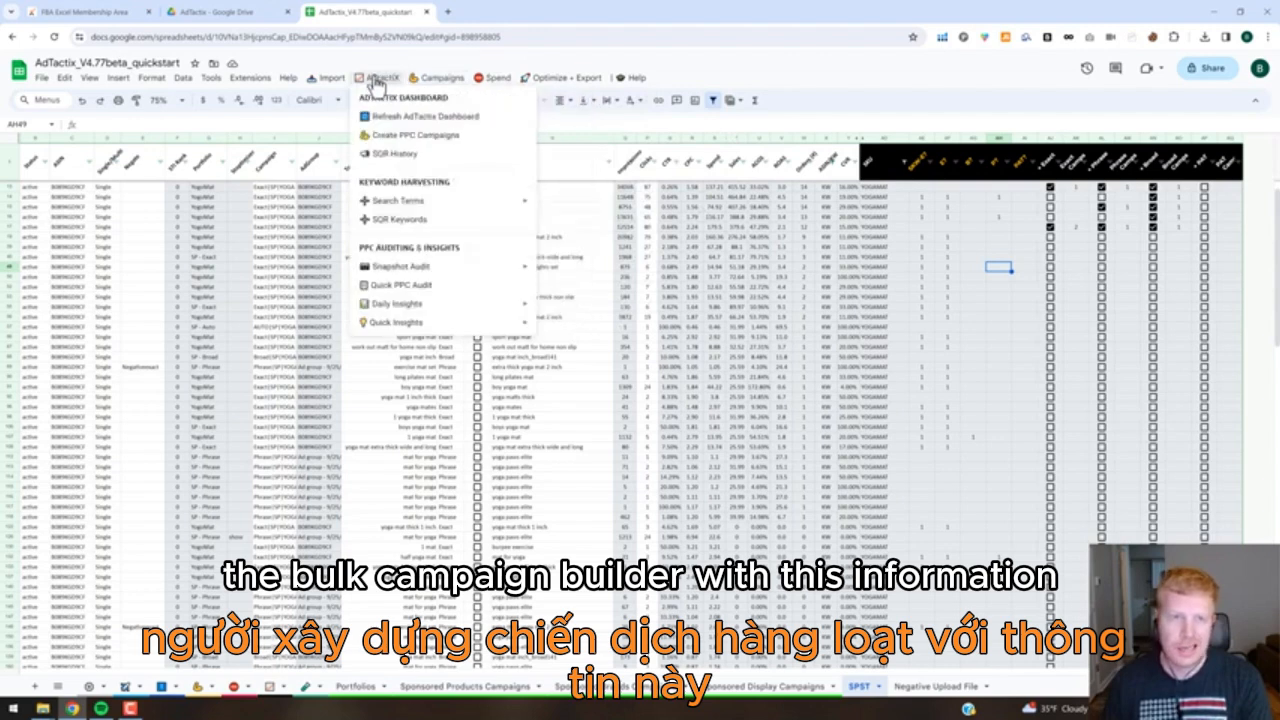
{"action": "mouse_move", "coordinate": [395, 203]}
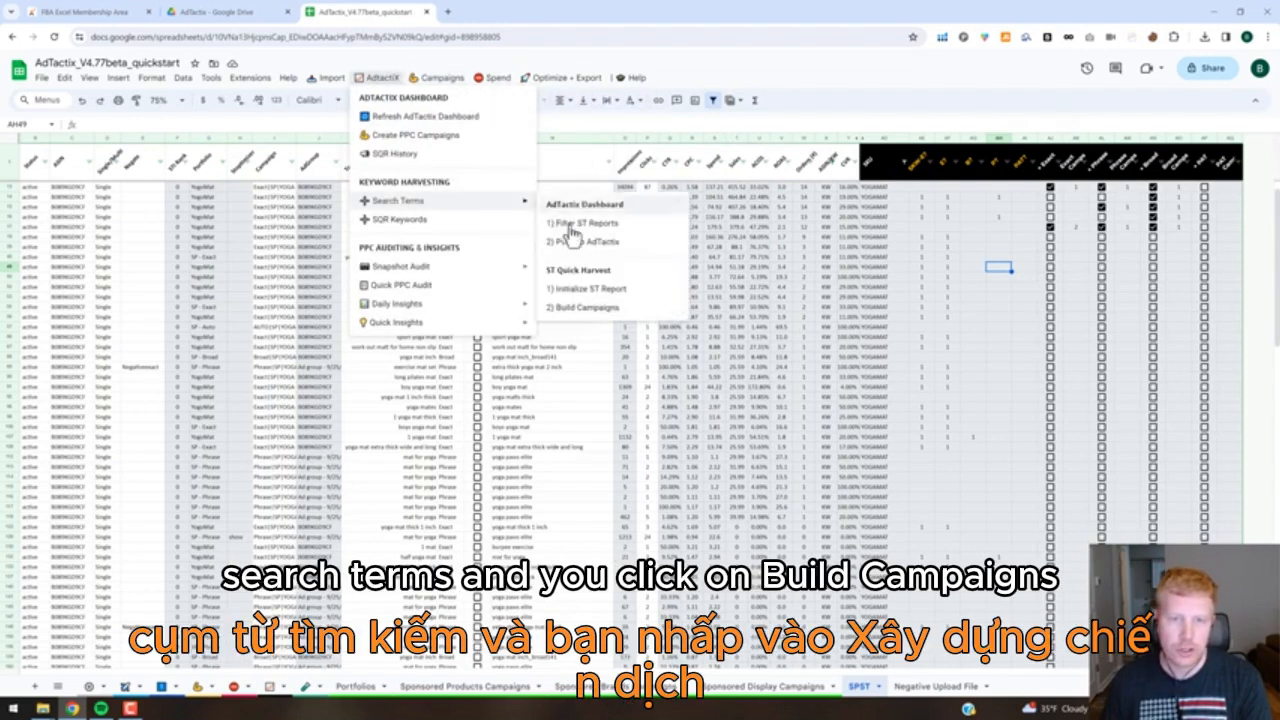
{"action": "left_click", "coordinate": [585, 310]}
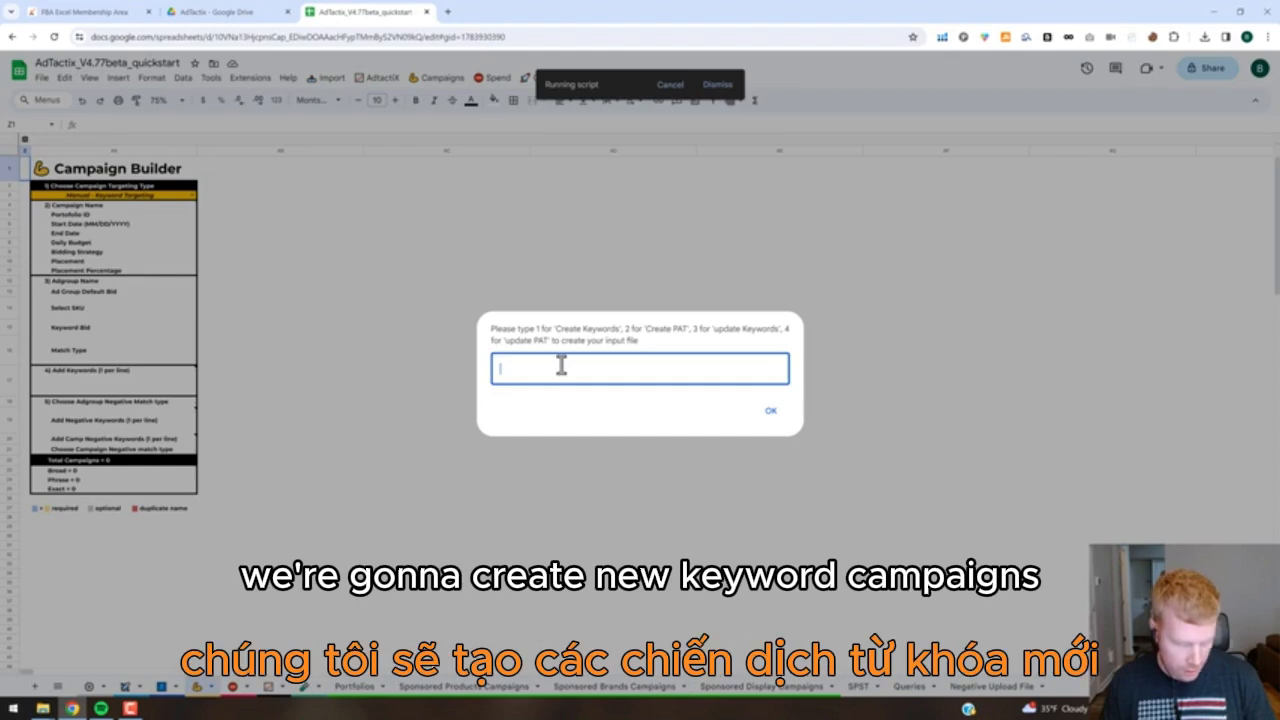
{"action": "type", "text": "1"}
{"action": "left_click", "coordinate": [768, 411]}
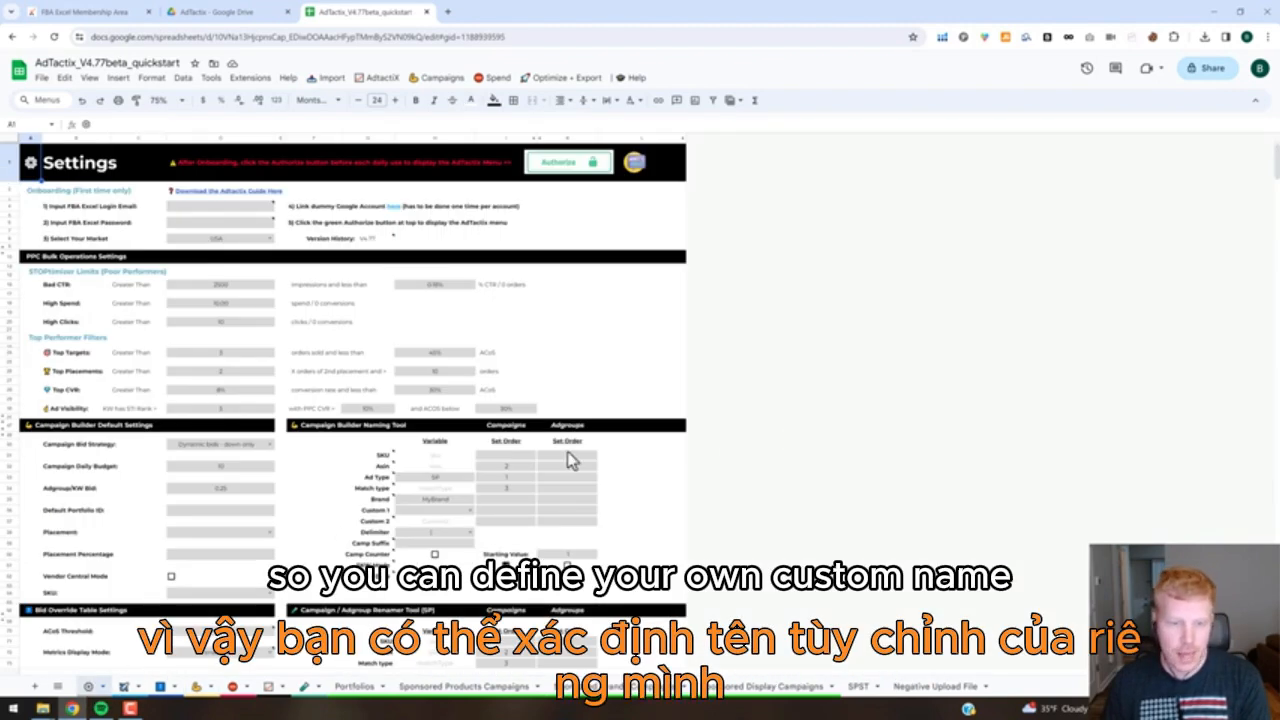
Review the Campaign Builder Naming Tool settings for campaign and ad group name order, ad type, date, counter and delimiter.
{"action": "scroll", "coordinate": [571, 460], "scroll_direction": "down", "scroll_amount": 1}
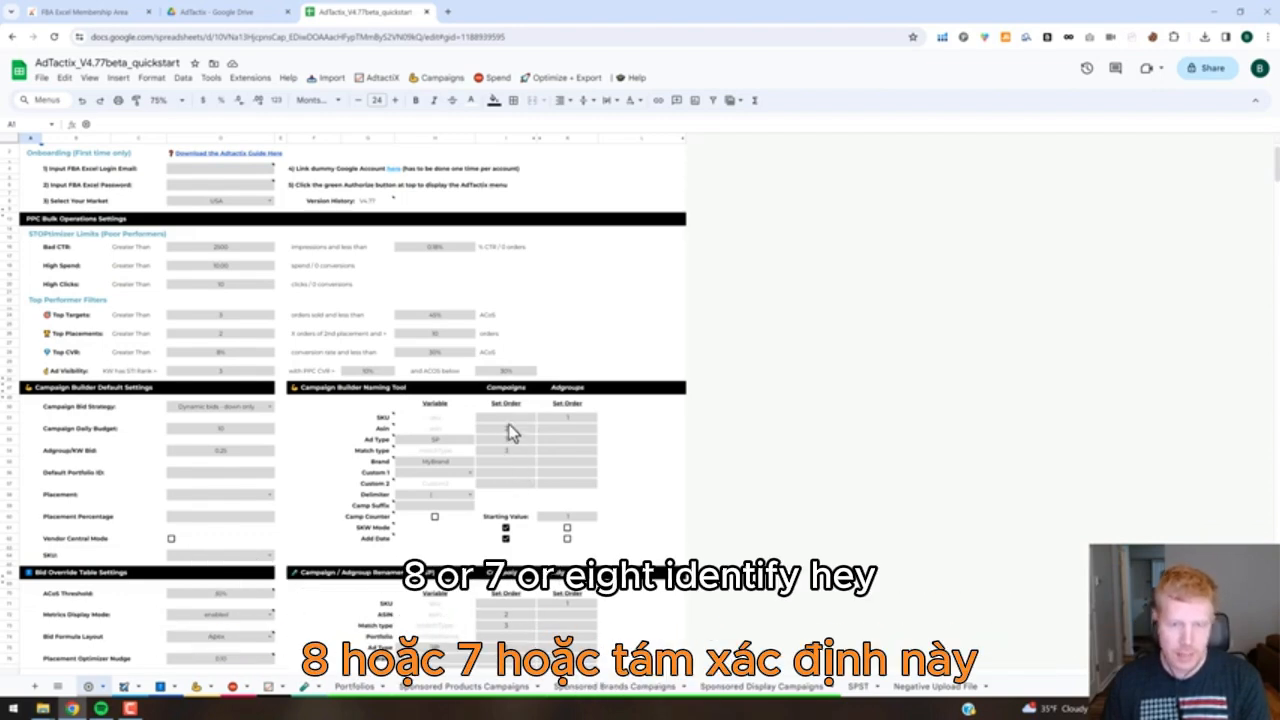
{"action": "left_click", "coordinate": [489, 442]}
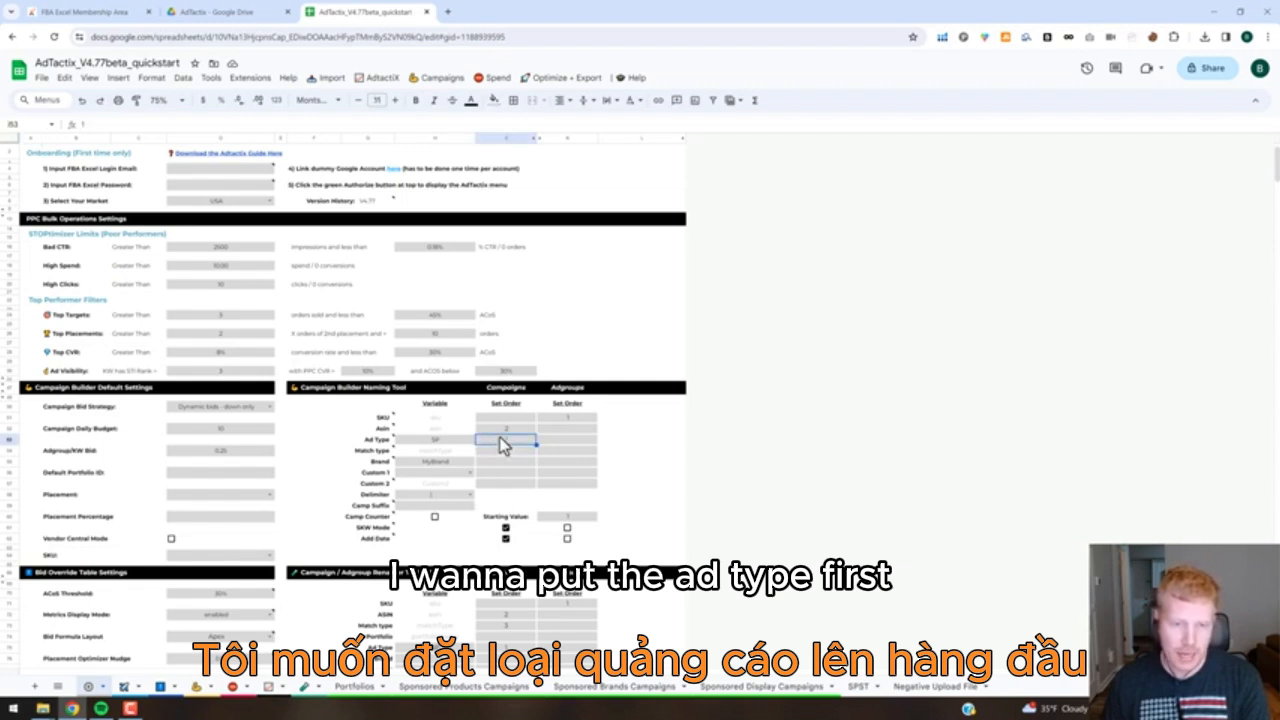
{"action": "left_click", "coordinate": [507, 429]}
{"action": "left_click", "coordinate": [514, 452]}
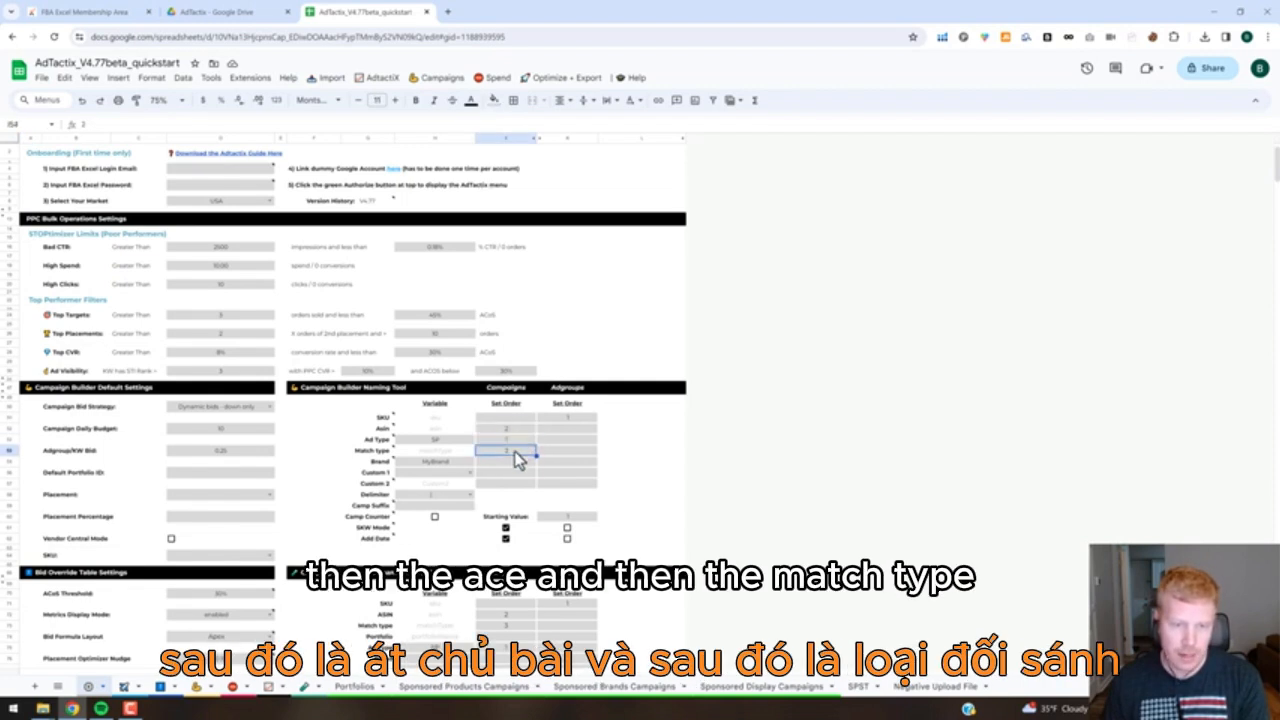
{"action": "left_click", "coordinate": [561, 420]}
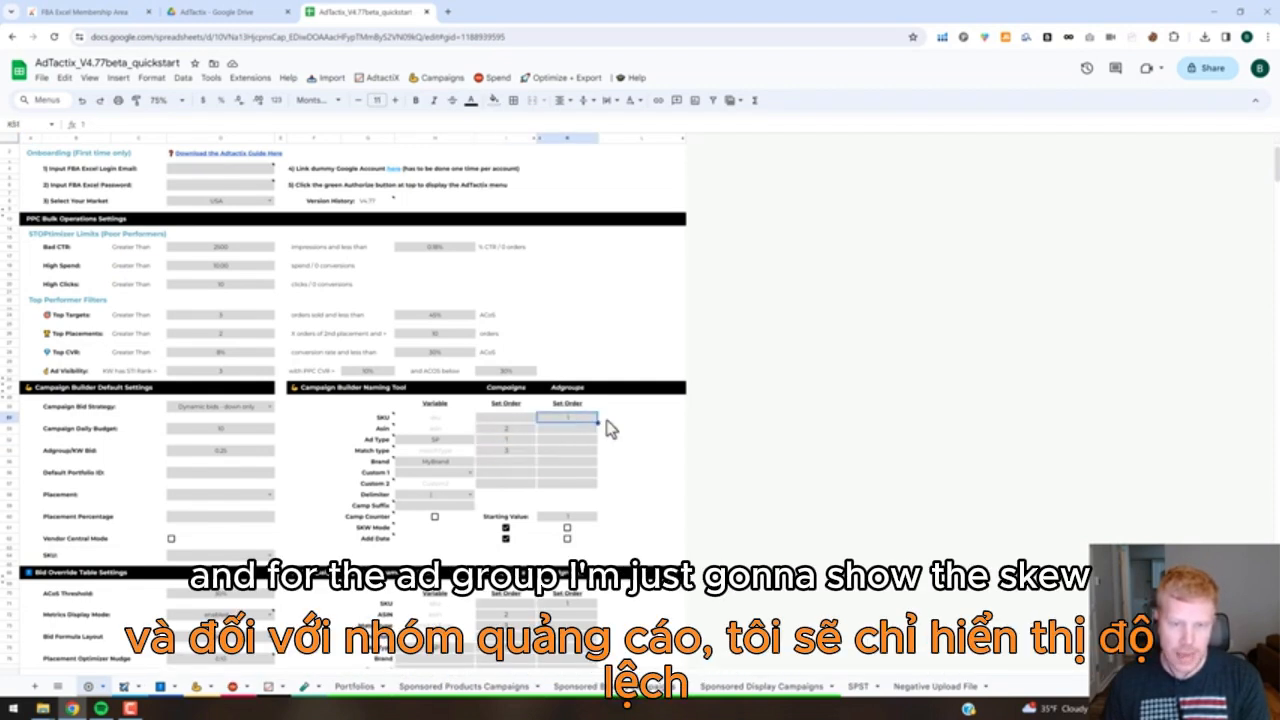
{"action": "left_click", "coordinate": [447, 445]}
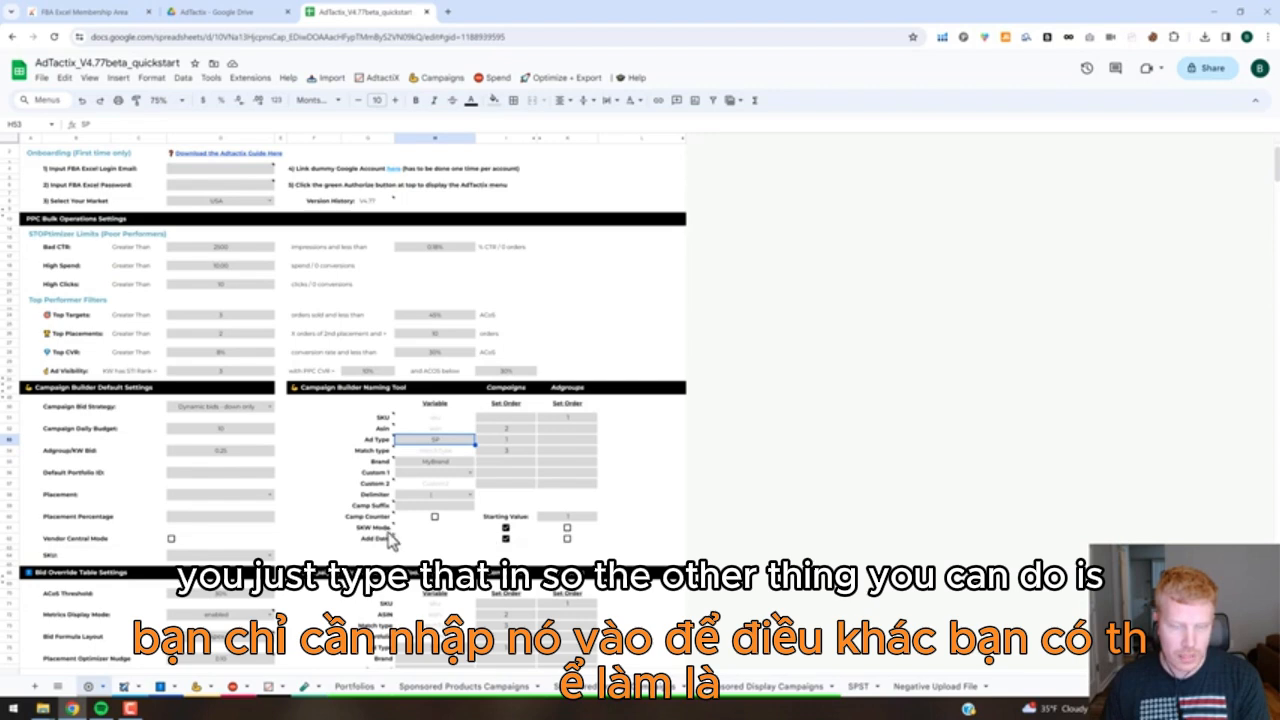
{"action": "left_click", "coordinate": [646, 509]}
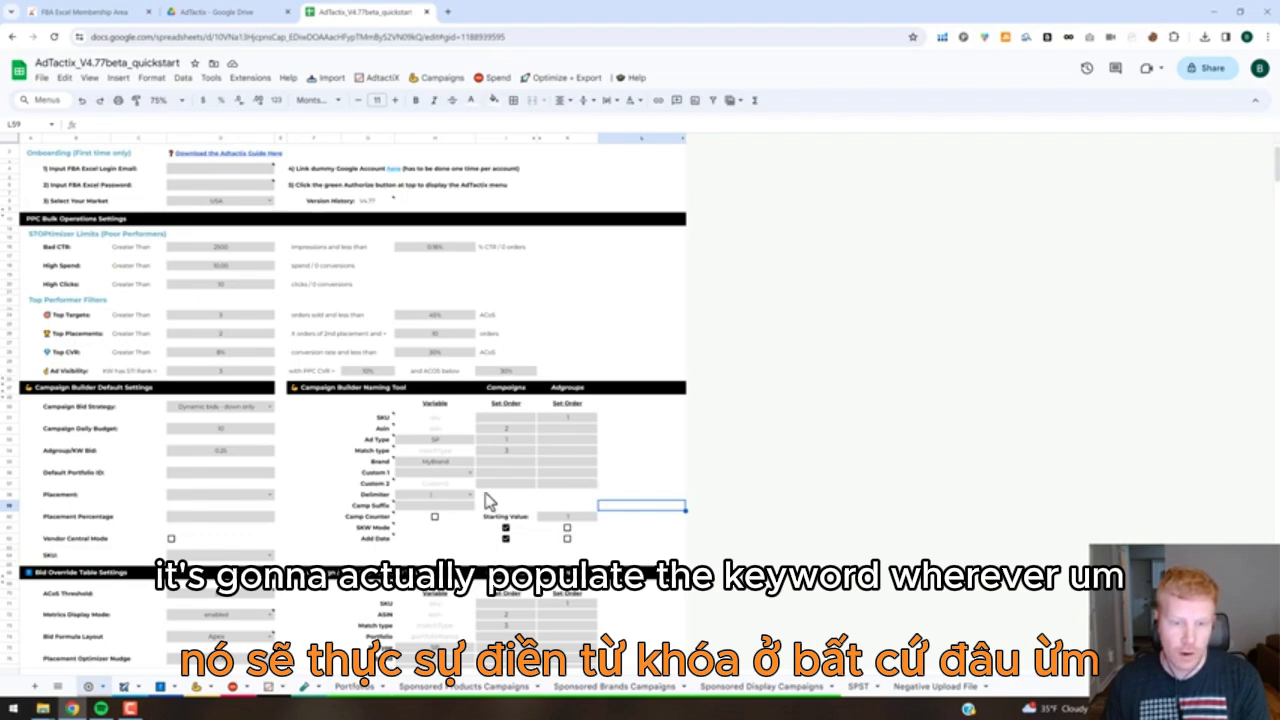
{"action": "left_click", "coordinate": [505, 538]}
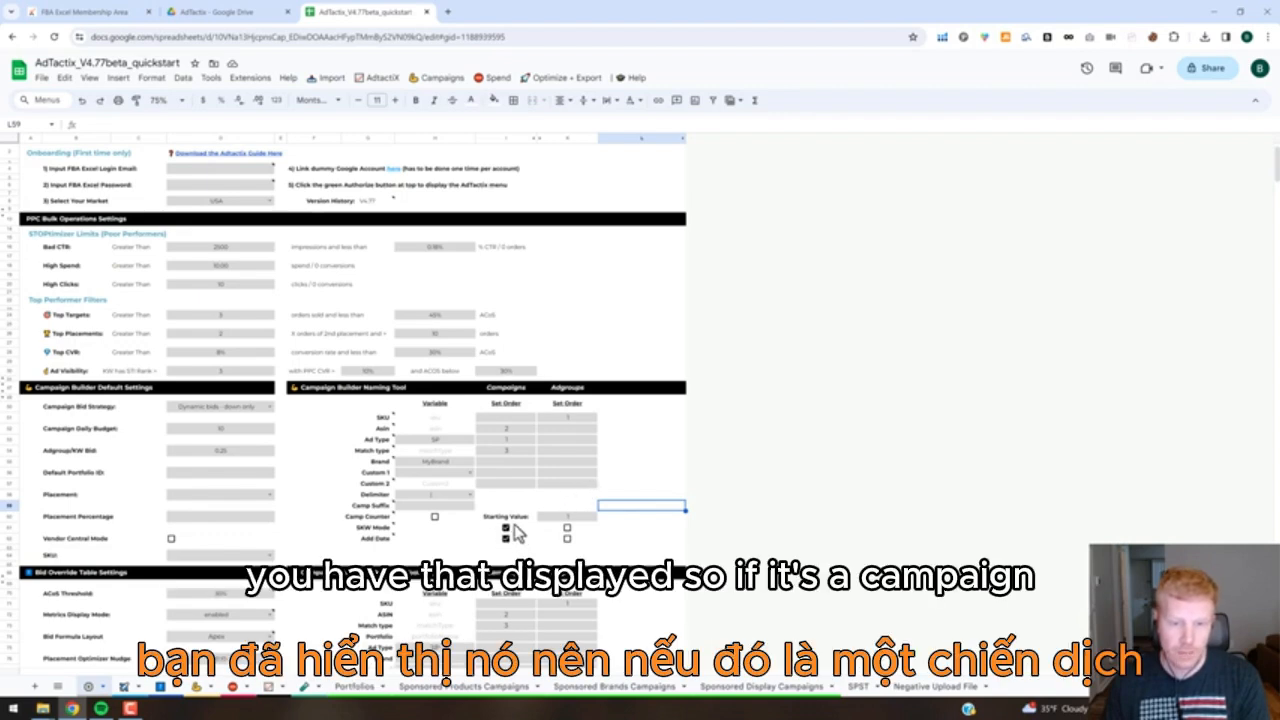
{"action": "left_click", "coordinate": [436, 518]}
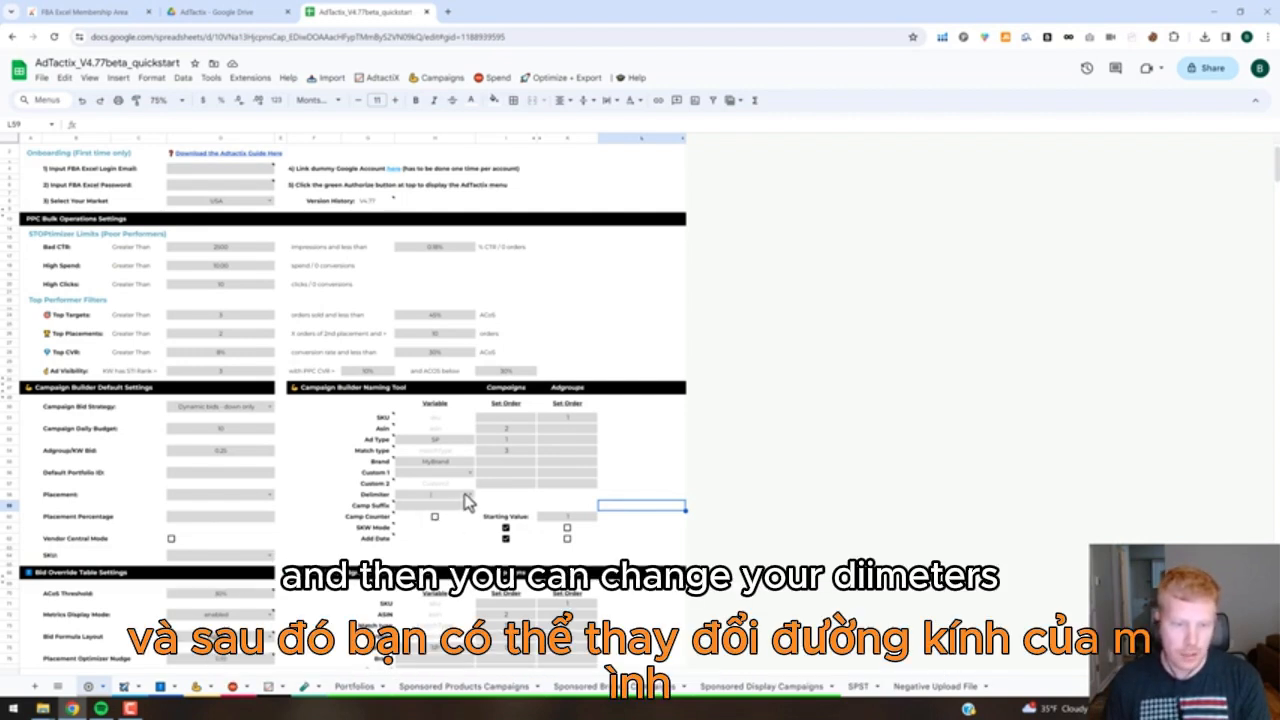
{"action": "left_click", "coordinate": [473, 500]}
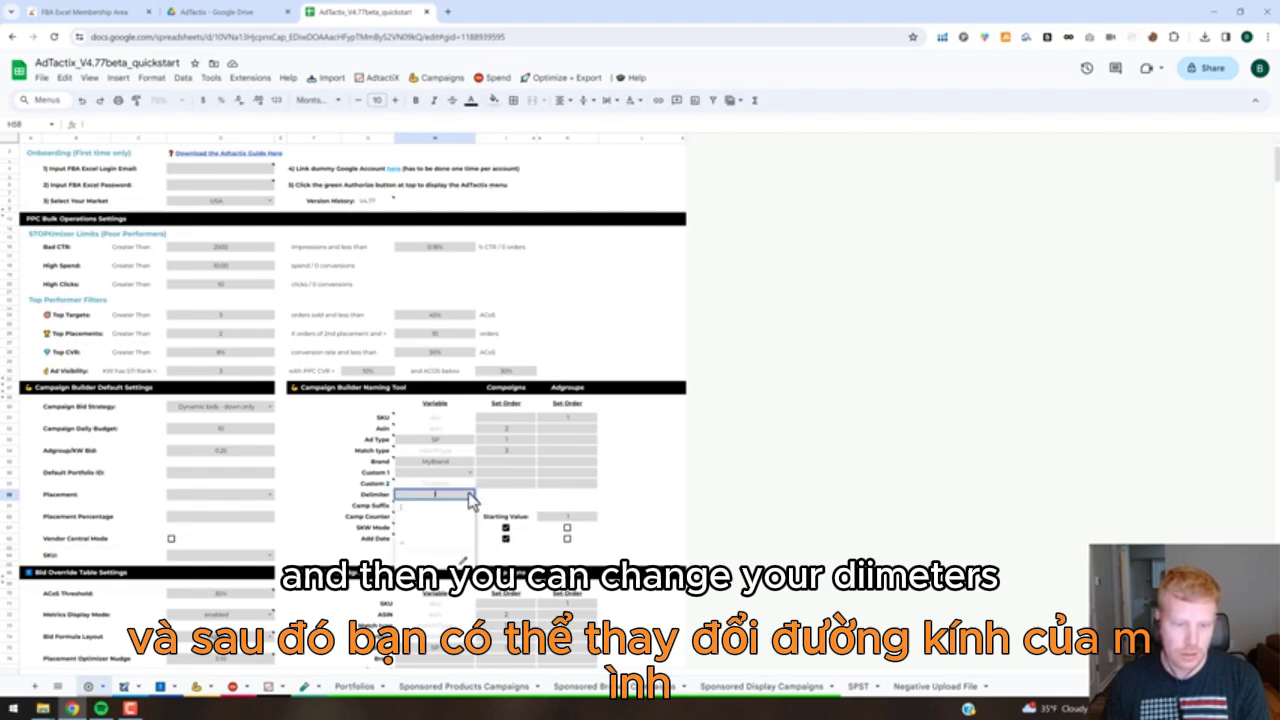
{"action": "left_click", "coordinate": [621, 473]}
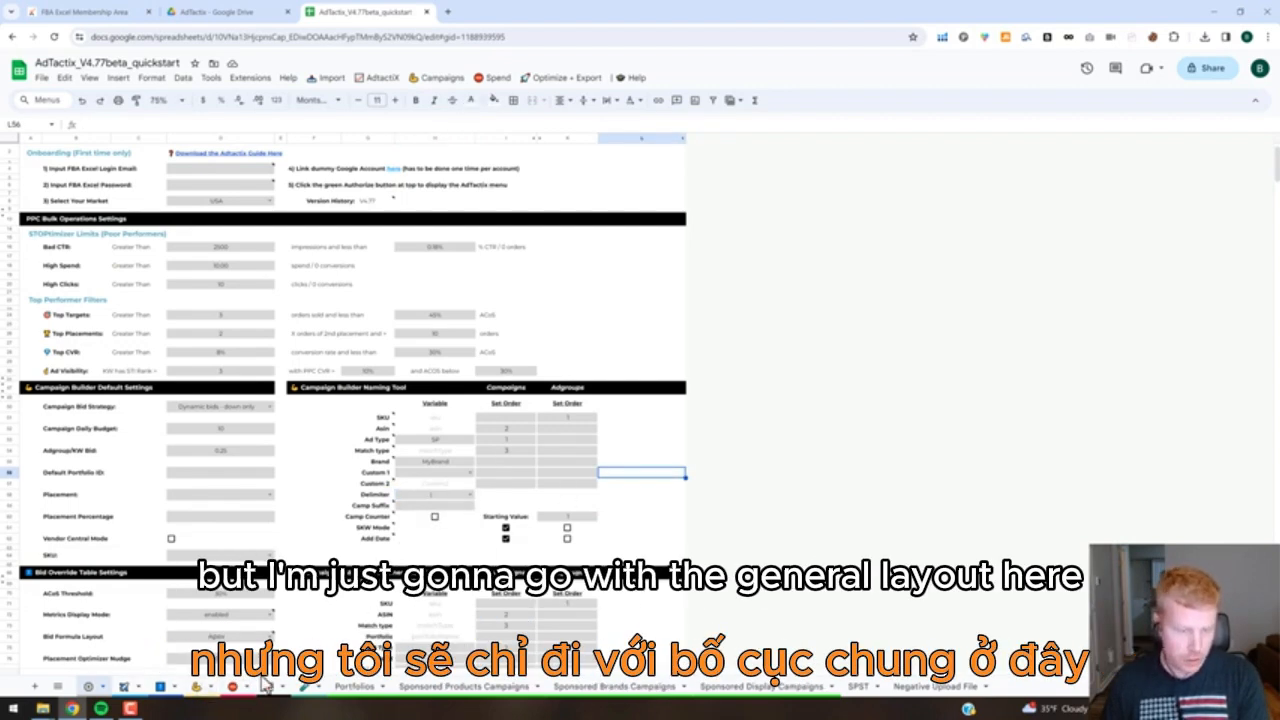
Return to the Campaign Builder and update the custom campaign and ad group names from the naming settings.
{"action": "left_click", "coordinate": [197, 688]}
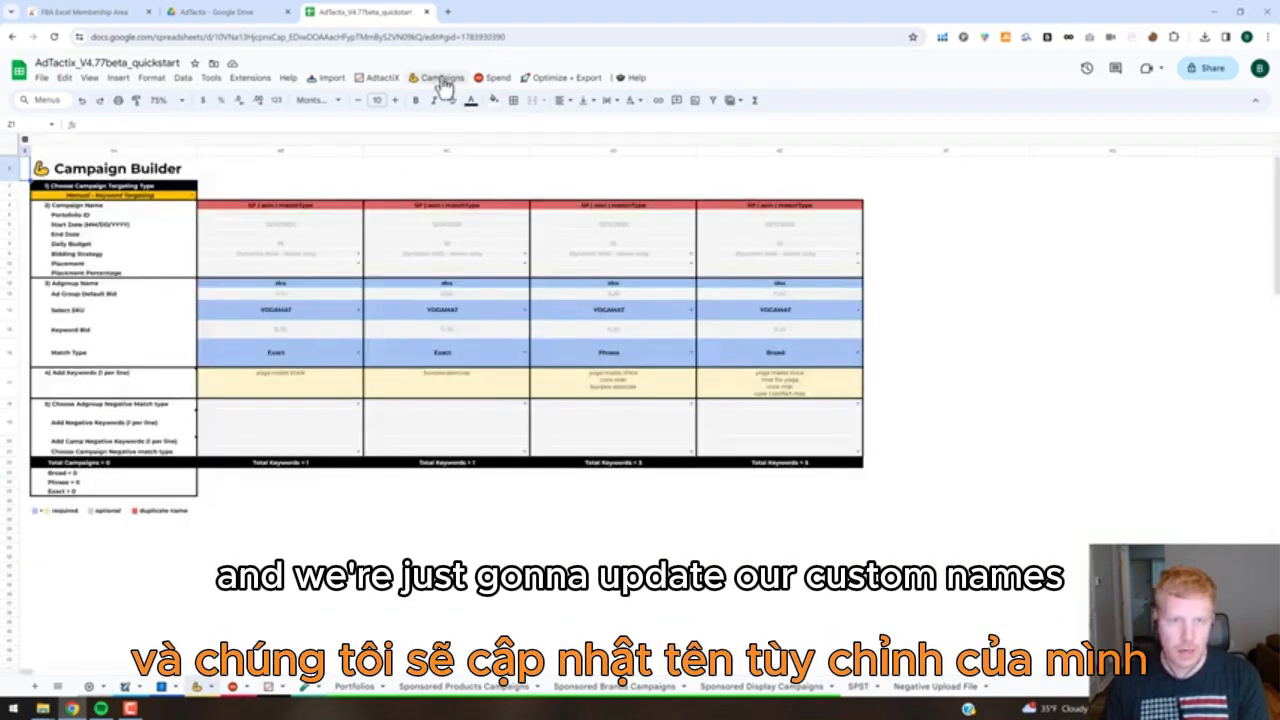
{"action": "left_click", "coordinate": [443, 82]}
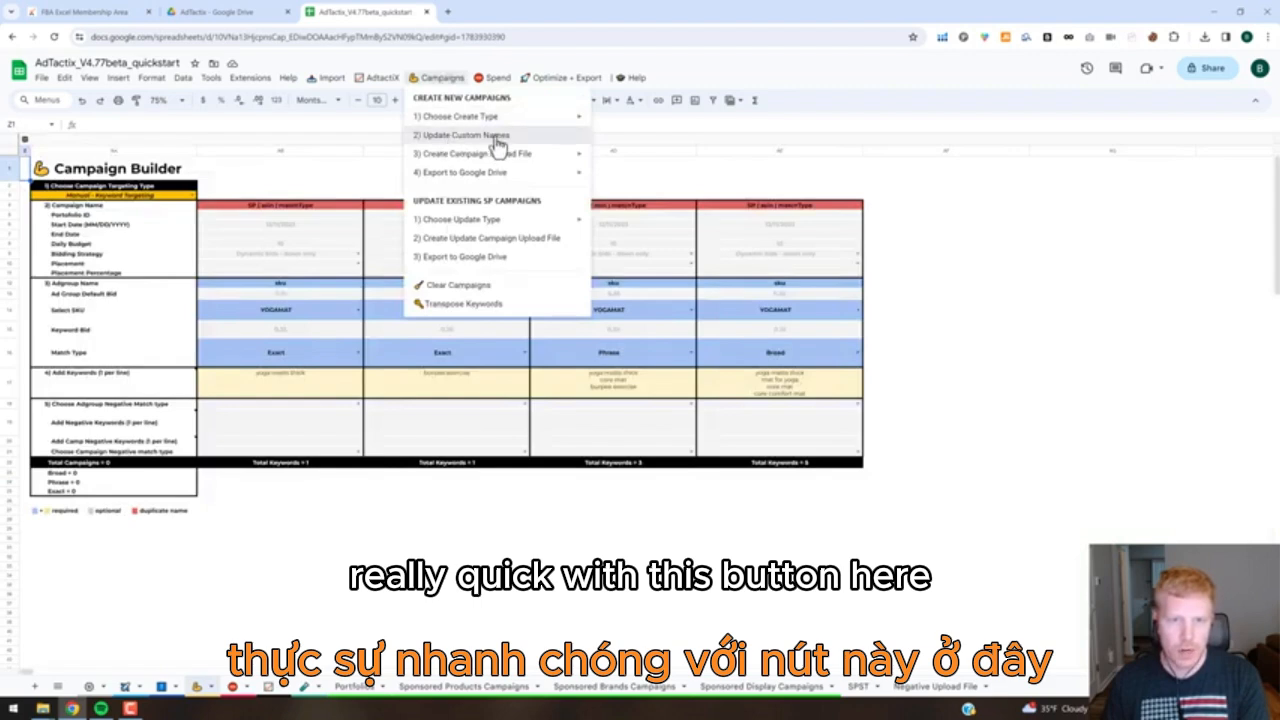
{"action": "left_click", "coordinate": [497, 138]}
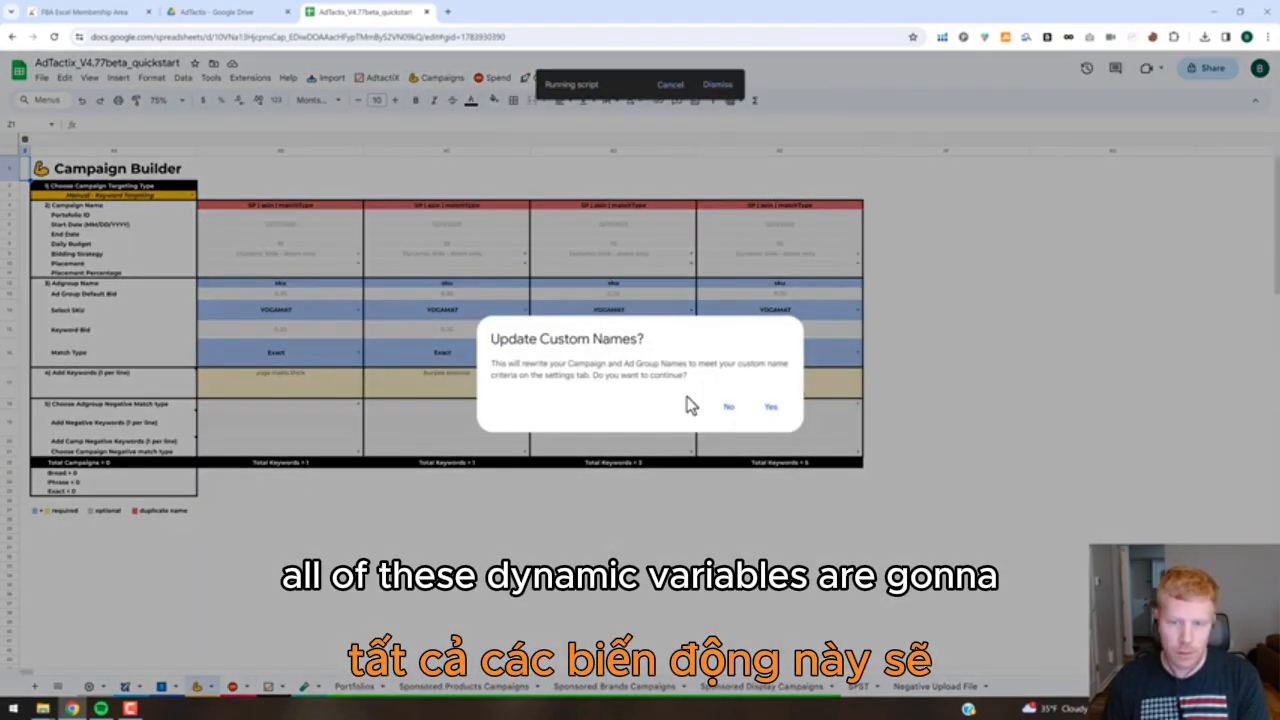
{"action": "left_click", "coordinate": [766, 412]}
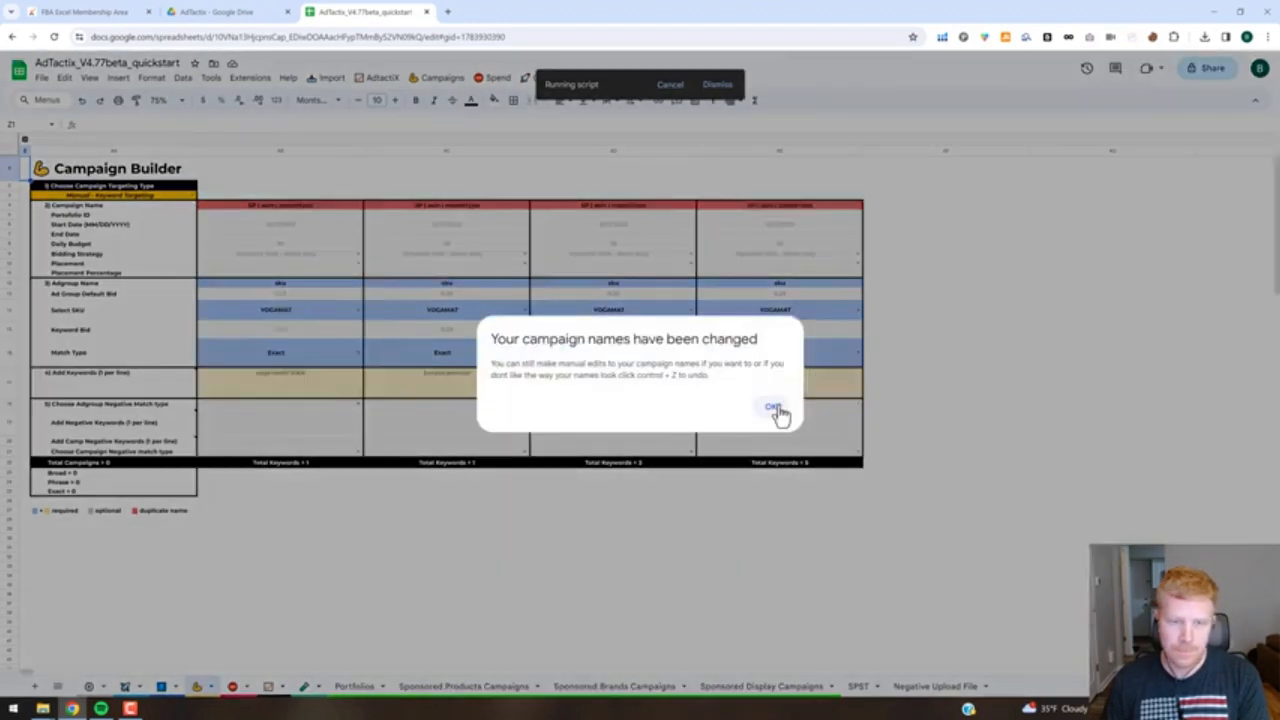
{"action": "key", "text": "Return"}
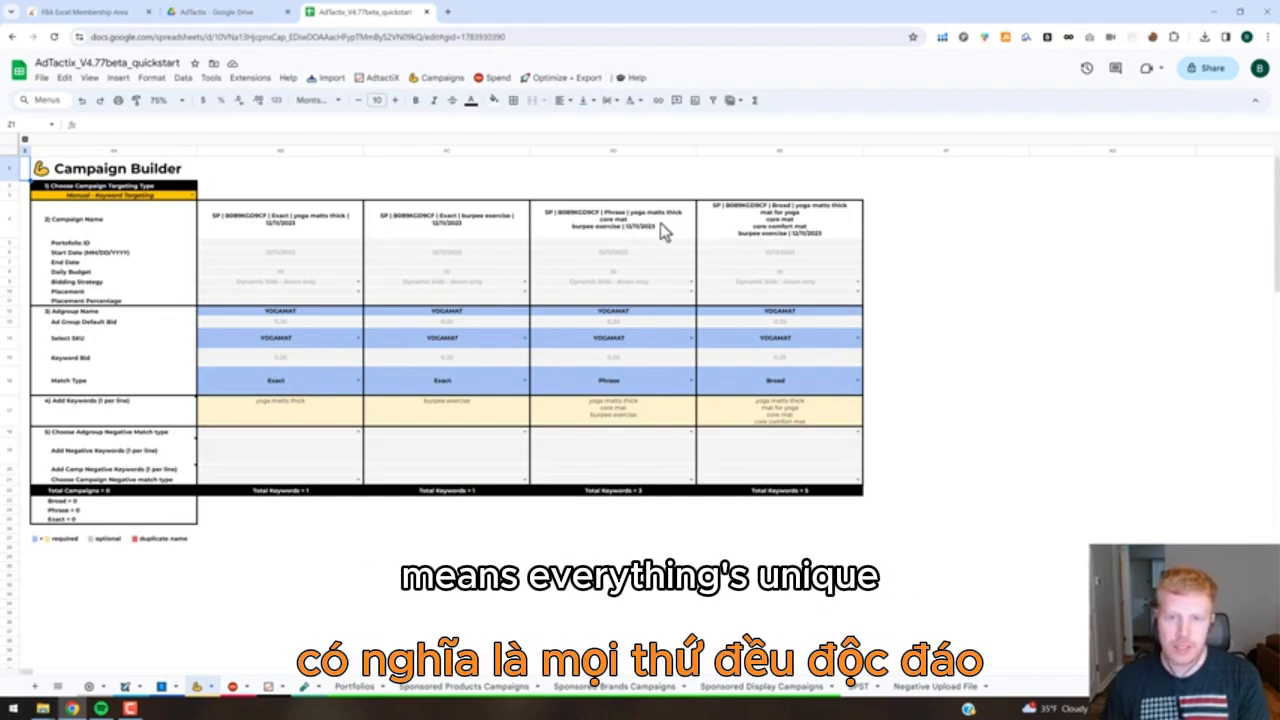
Replace the keyword list in the Broad campaign's name with multikw.
{"action": "left_click", "coordinate": [630, 225]}
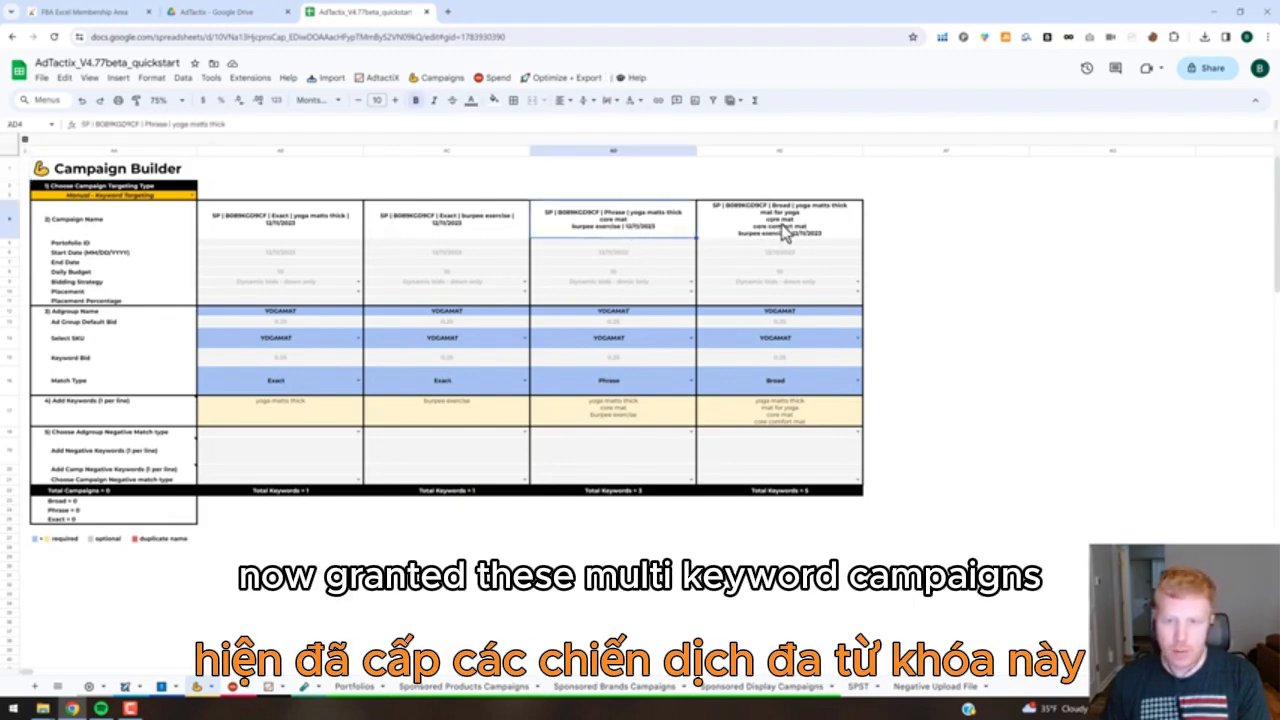
{"action": "left_click", "coordinate": [780, 225]}
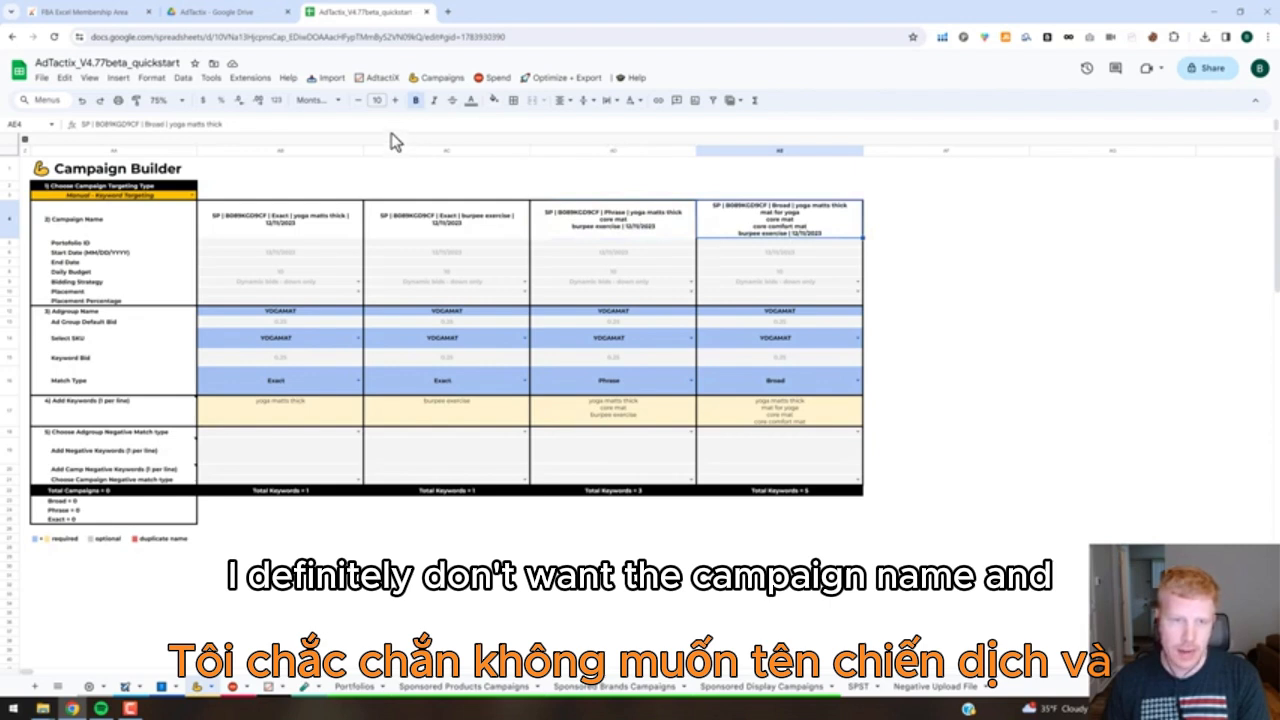
{"action": "left_click_drag", "start_coordinate": [390, 165], "coordinate": [391, 199]}
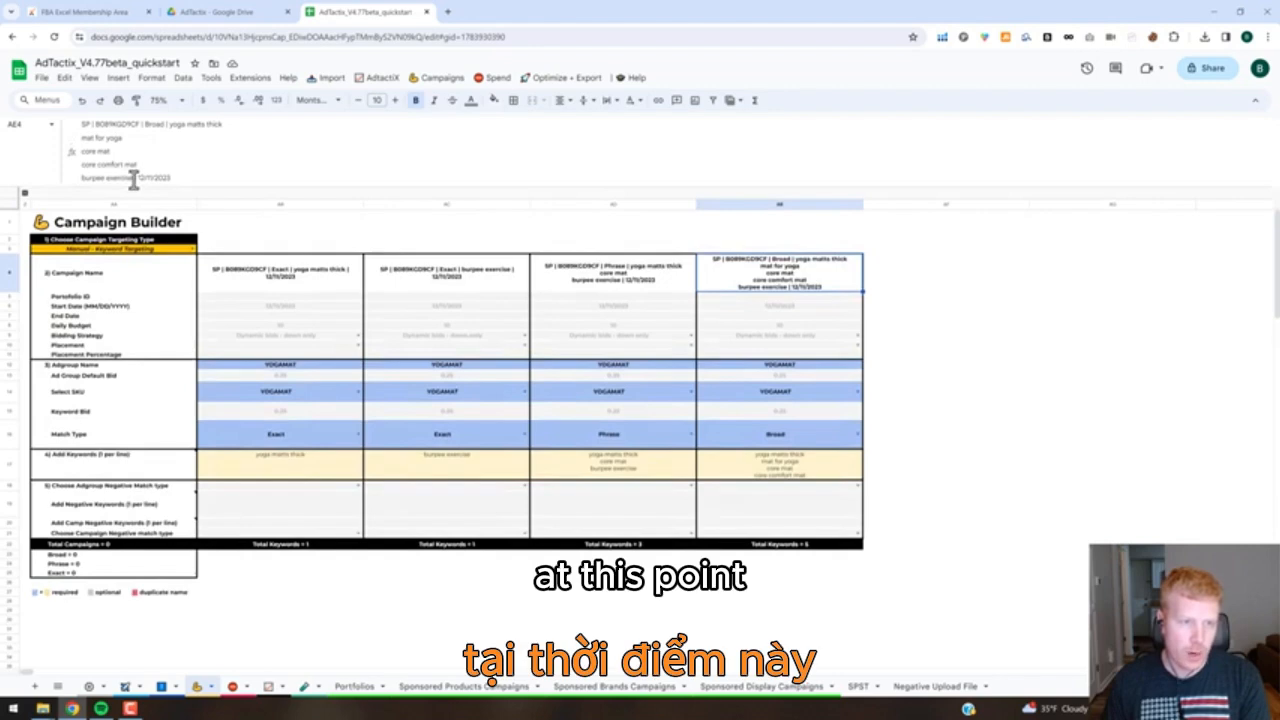
{"action": "left_click_drag", "start_coordinate": [133, 178], "coordinate": [175, 130]}
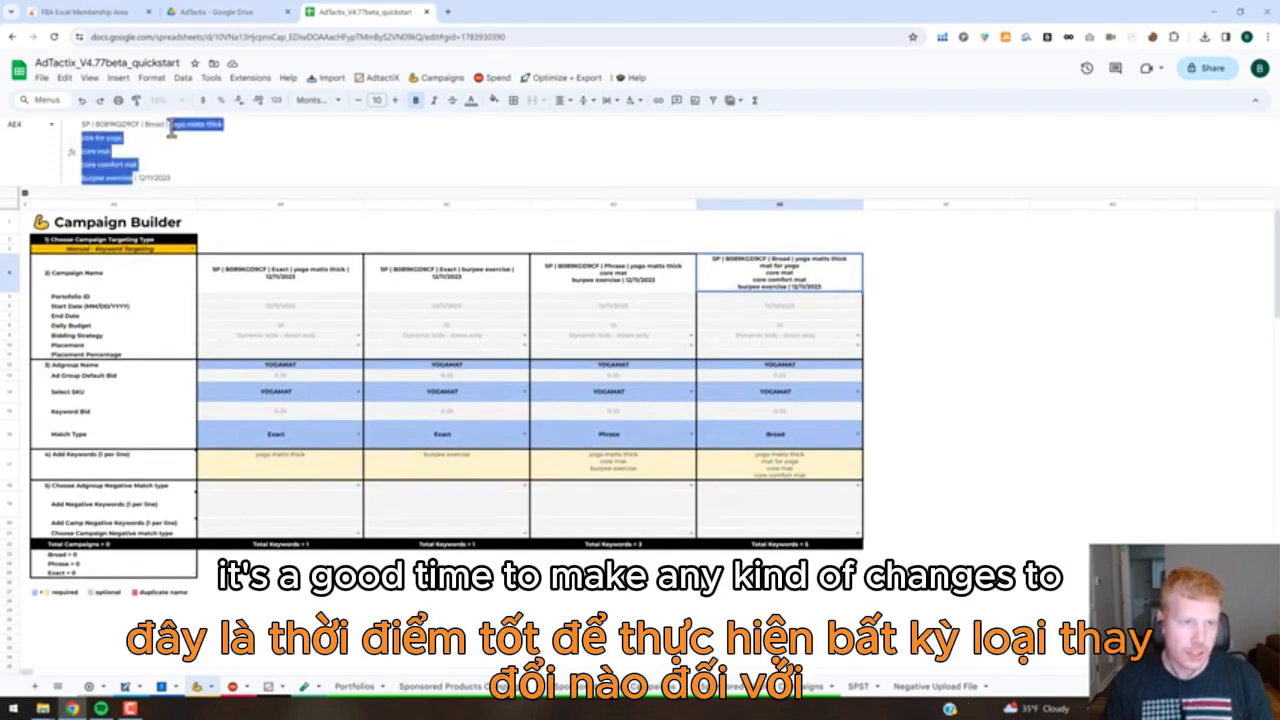
{"action": "type", "text": "mu"}
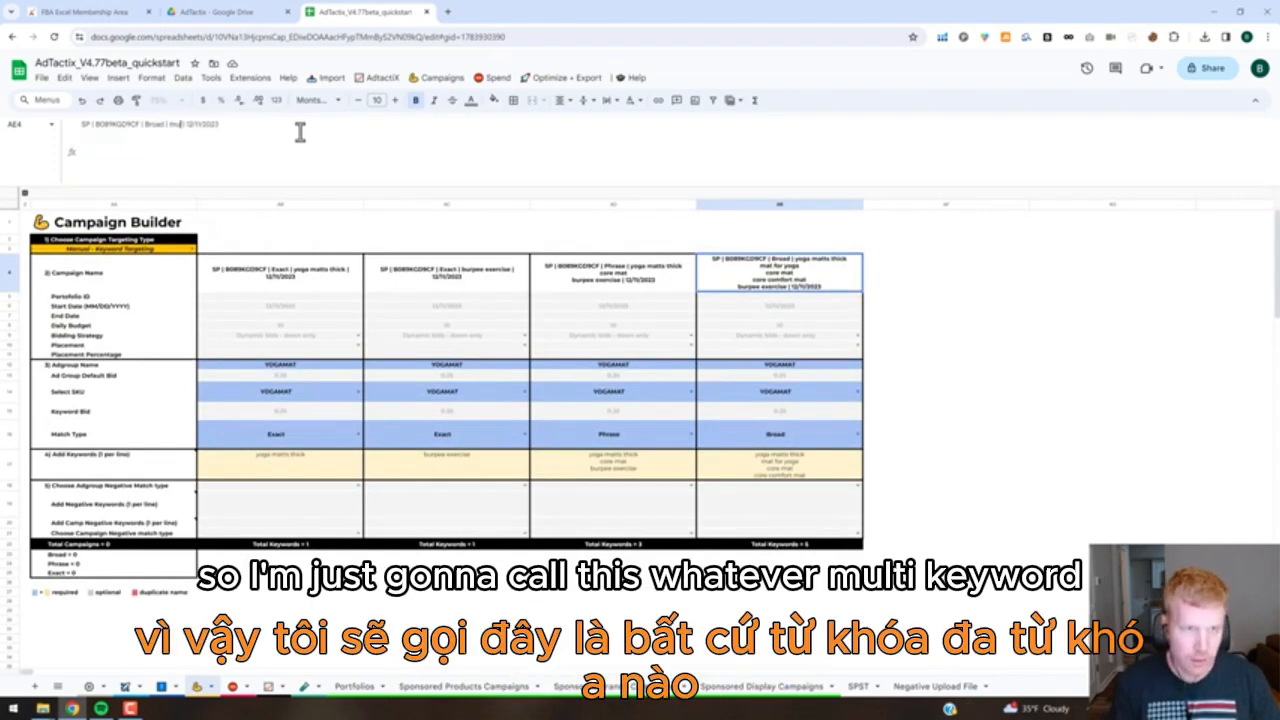
{"action": "type", "text": "ltikw"}
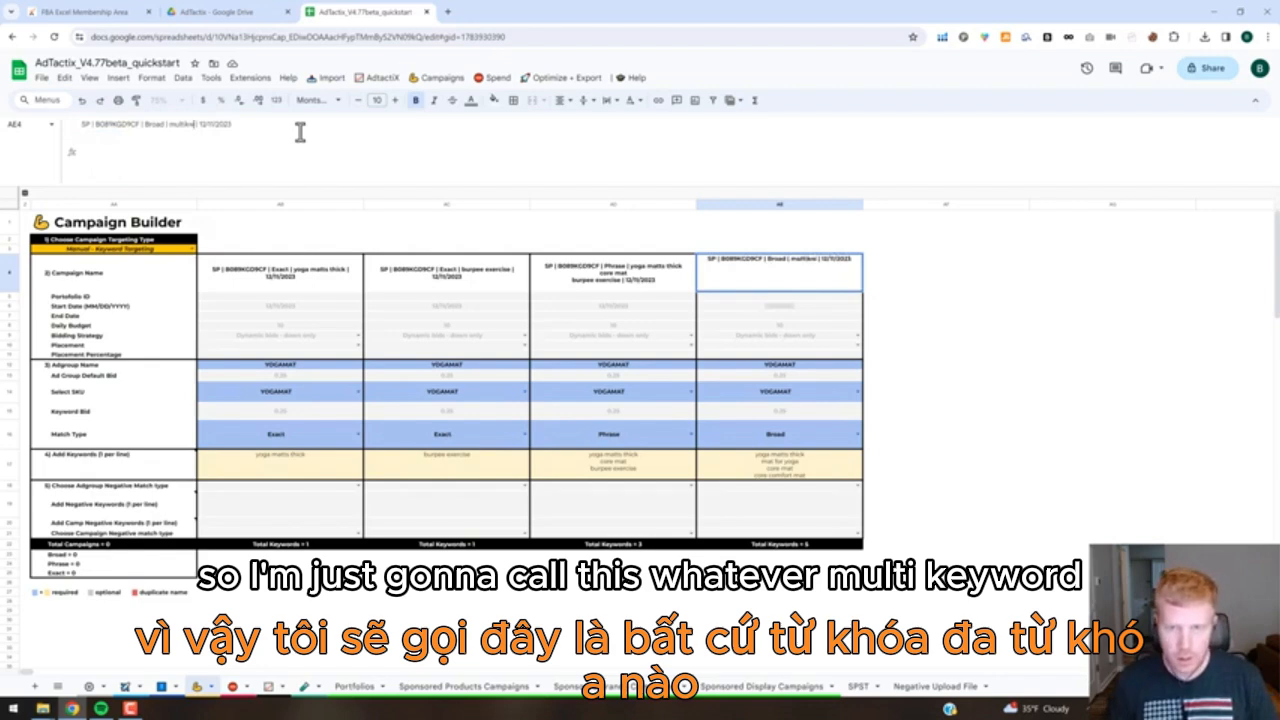
{"action": "key", "text": "Tab"}
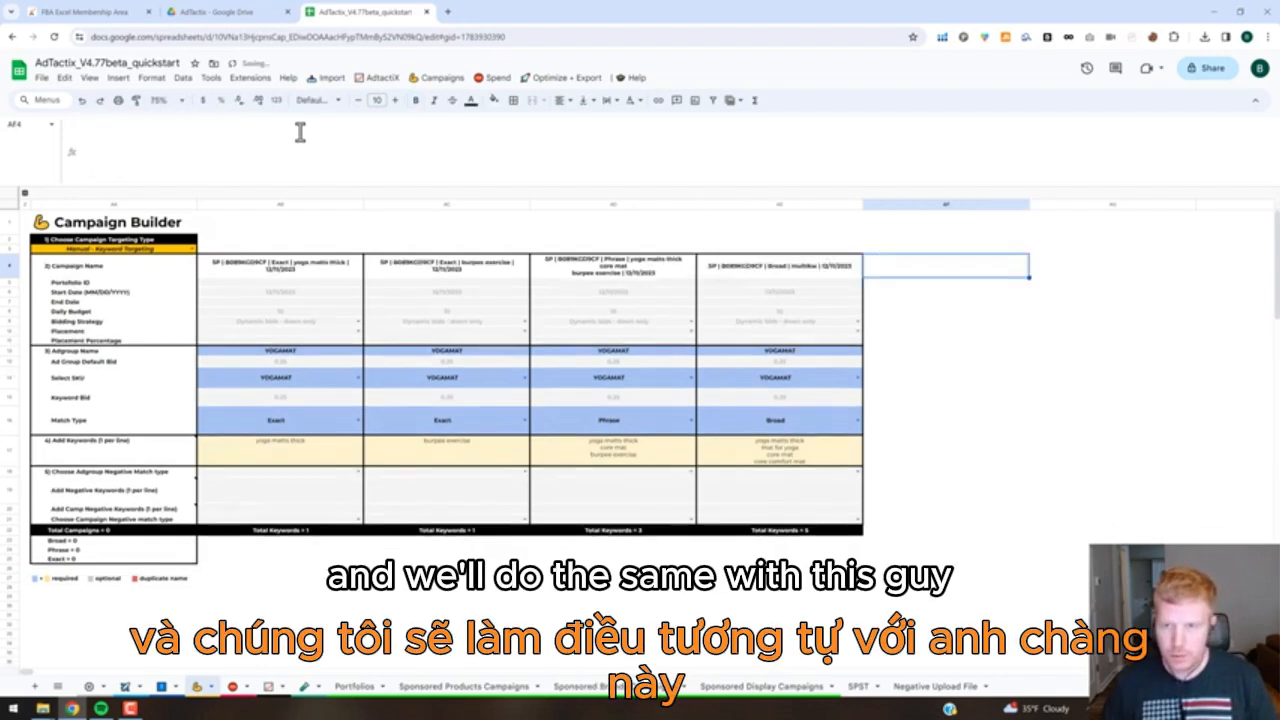
Shorten the Phrase campaign's name by replacing its listed keywords with multikw.
{"action": "left_click", "coordinate": [603, 283]}
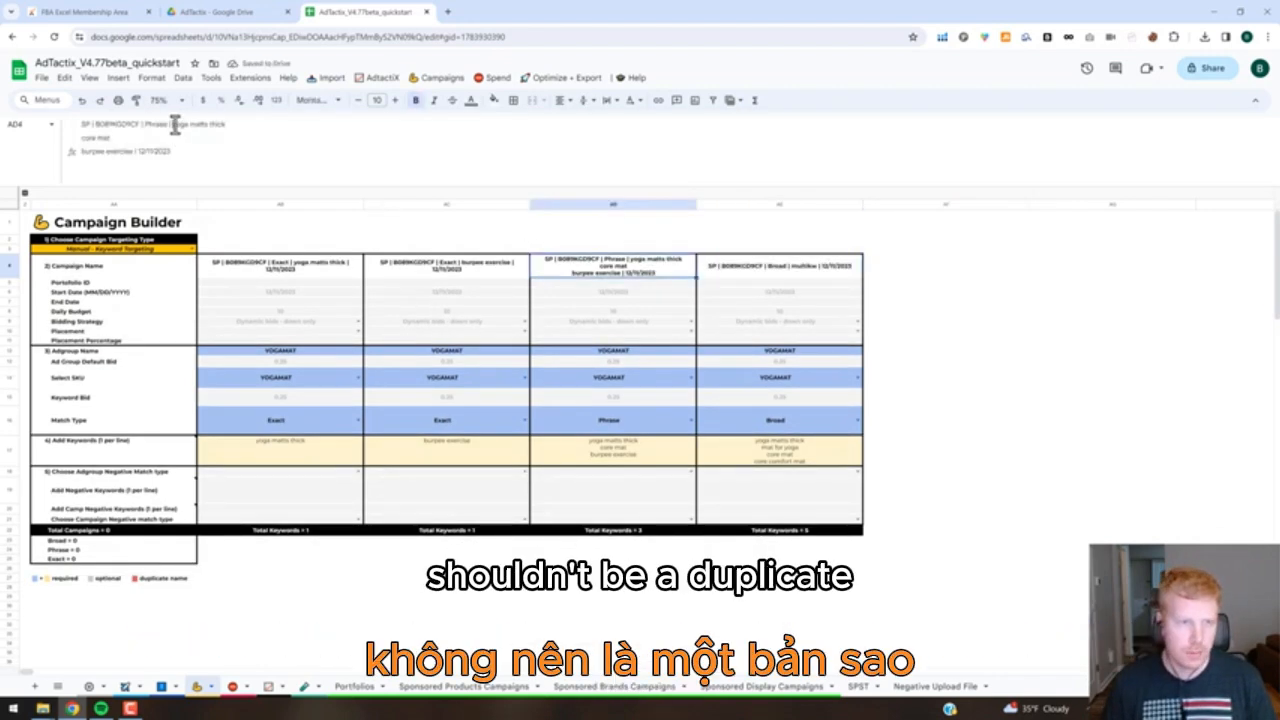
{"action": "left_click_drag", "start_coordinate": [175, 124], "coordinate": [140, 150]}
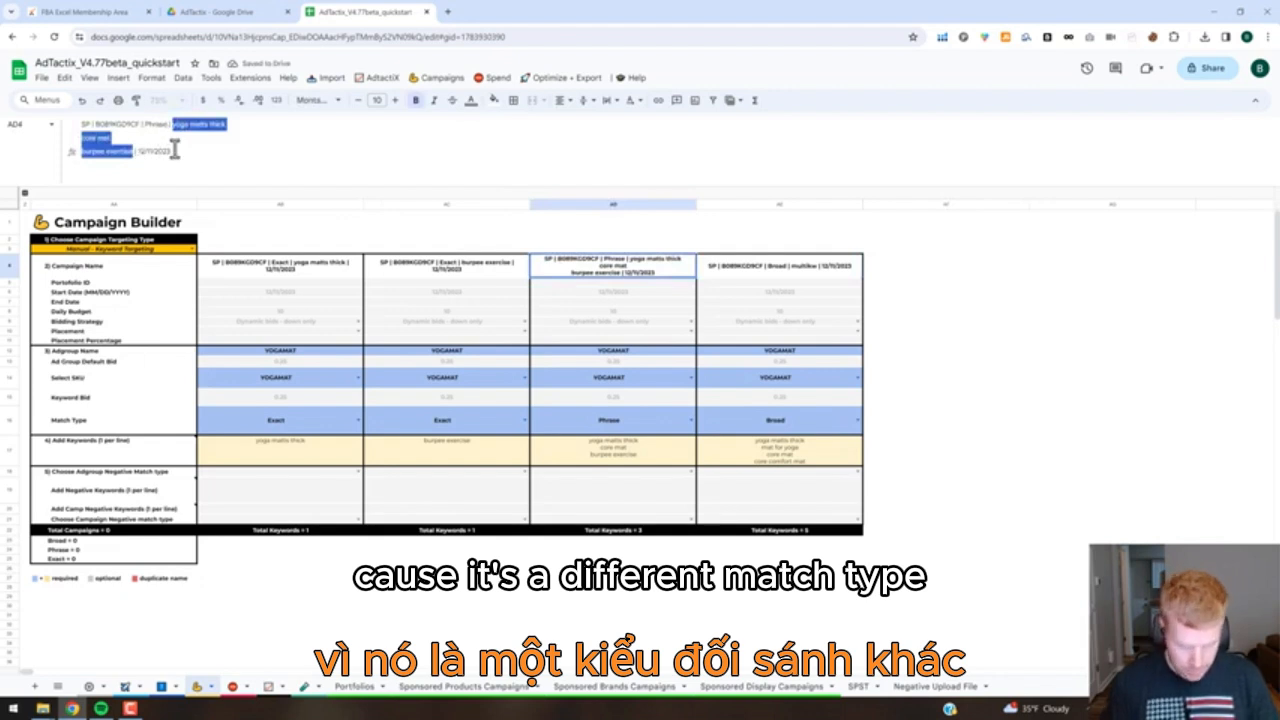
{"action": "type", "text": "multikw"}
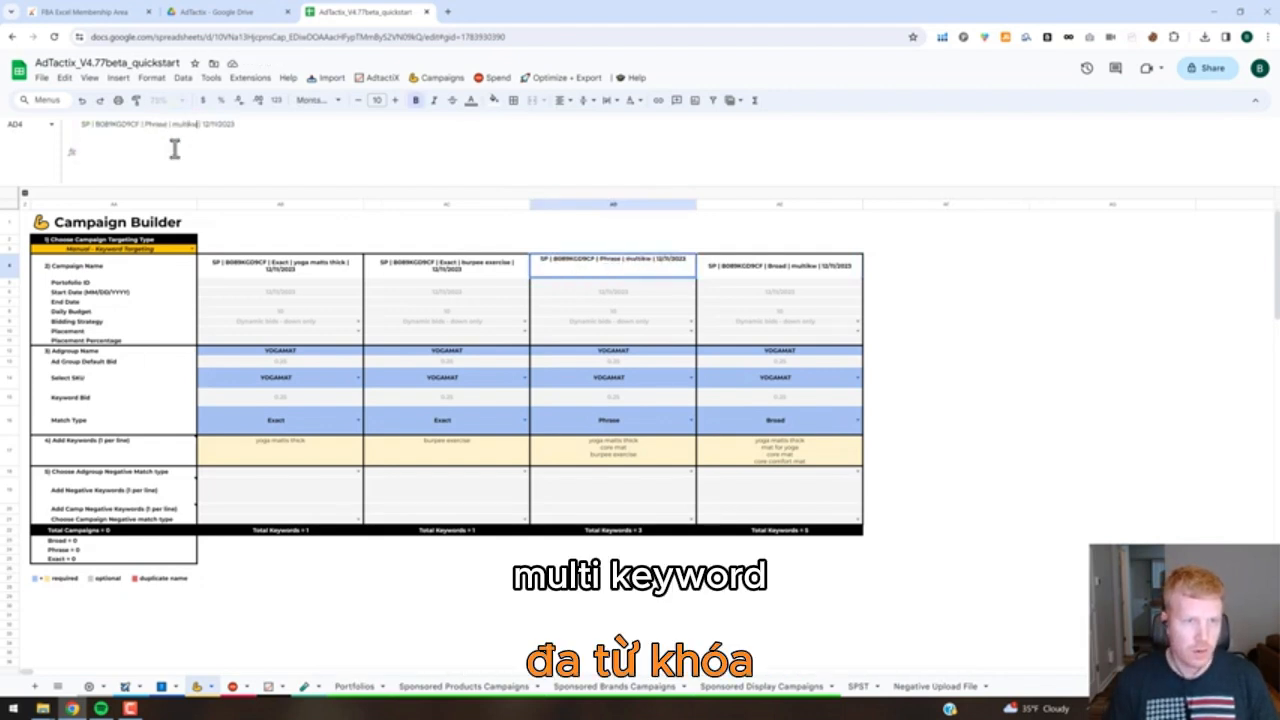
{"action": "key", "text": "Return"}
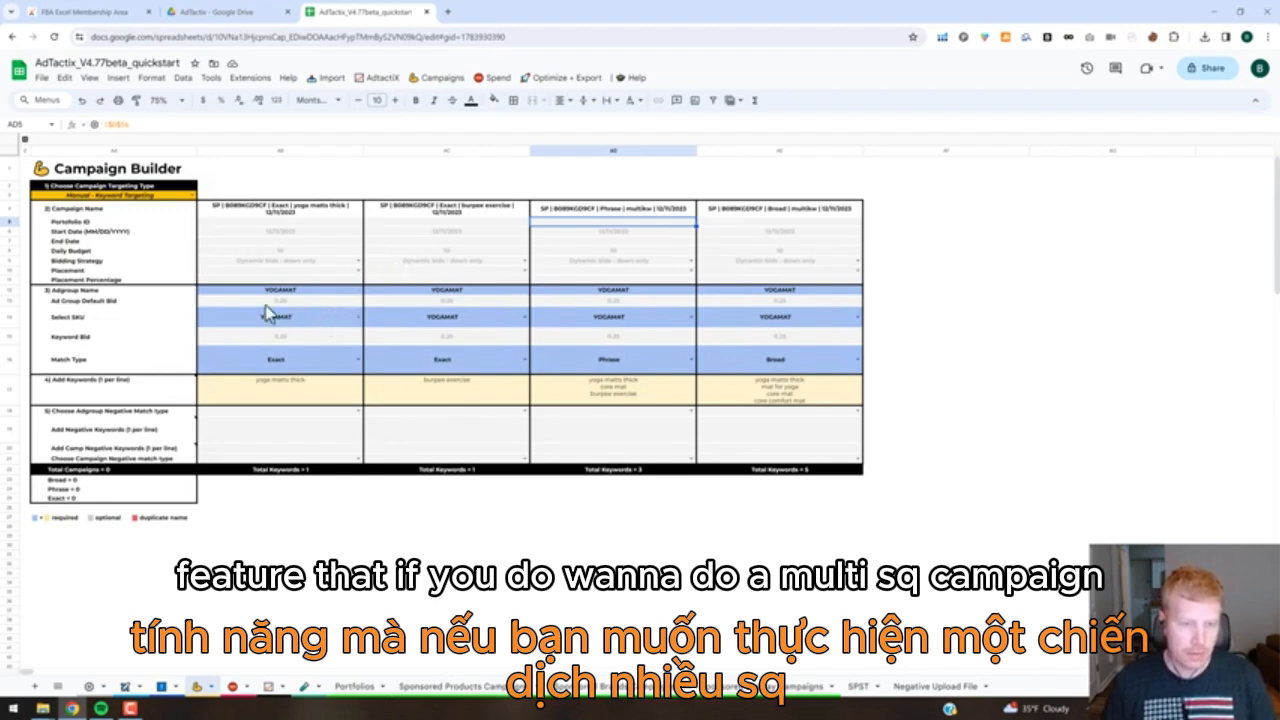
Add sku2 on a second line below YOGAMAT as another SKU for the Exact yoga matts thick campaign.
{"action": "left_click", "coordinate": [303, 316]}
{"action": "left_click", "coordinate": [312, 315]}
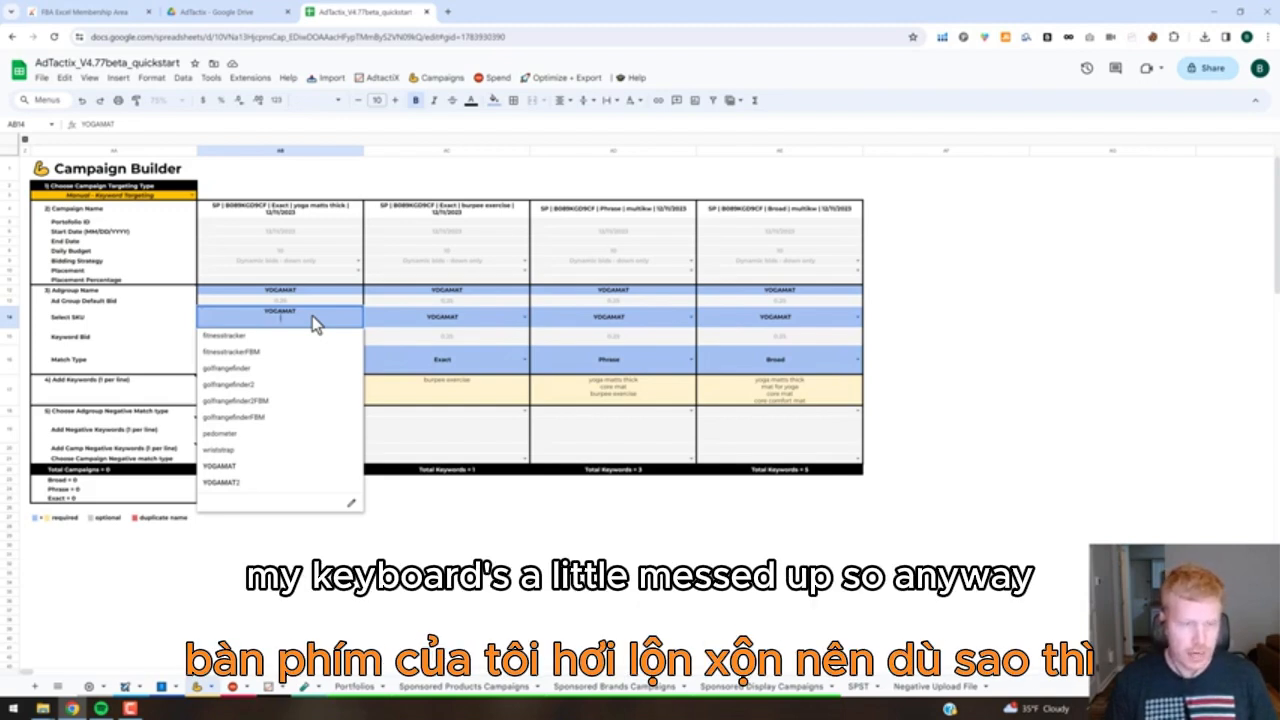
{"action": "type", "text": "sku"}
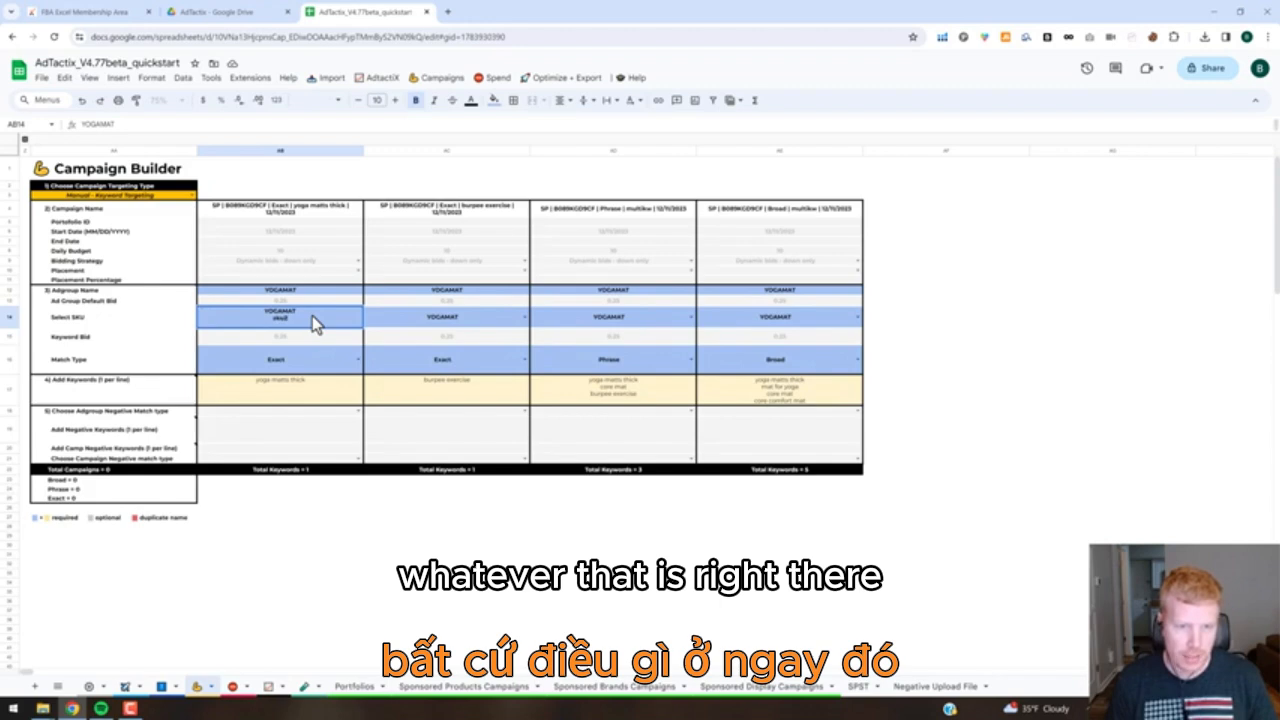
{"action": "key", "text": "Return"}
{"action": "left_click", "coordinate": [295, 300]}
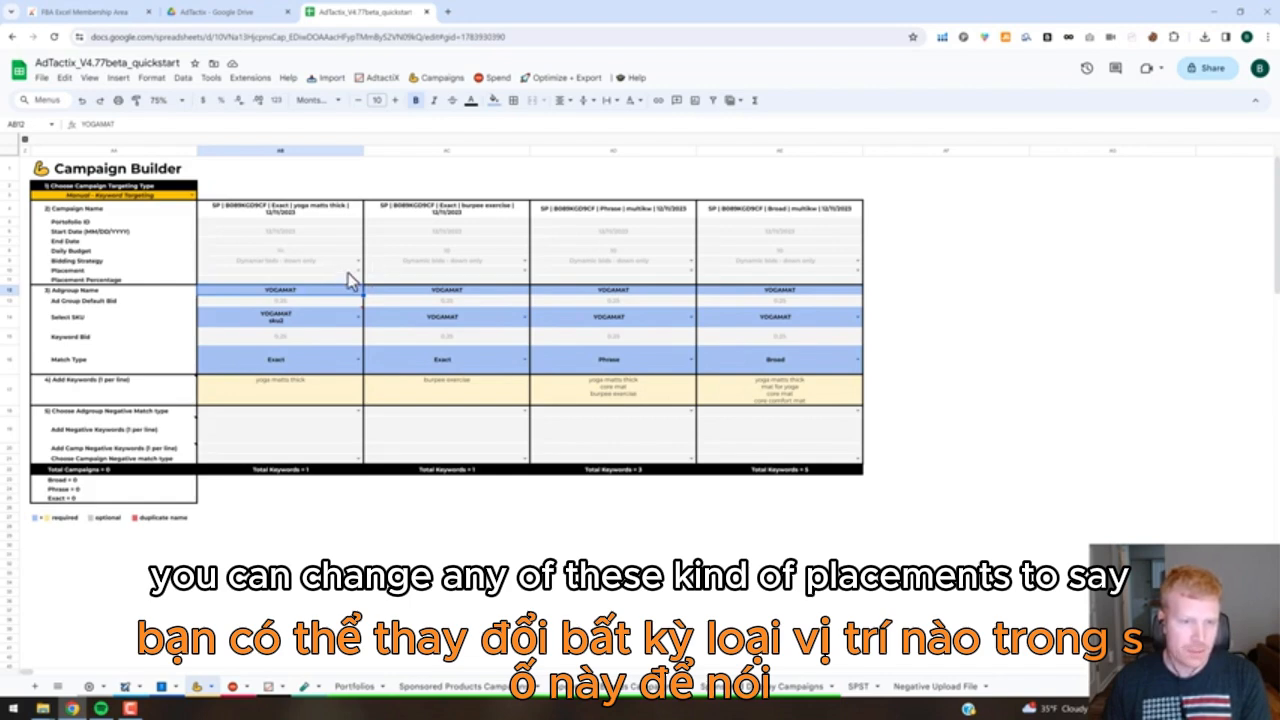
Set the Exact yoga matts thick campaign's placement to placementTop with a placement percentage of 25.
{"action": "left_click", "coordinate": [300, 273]}
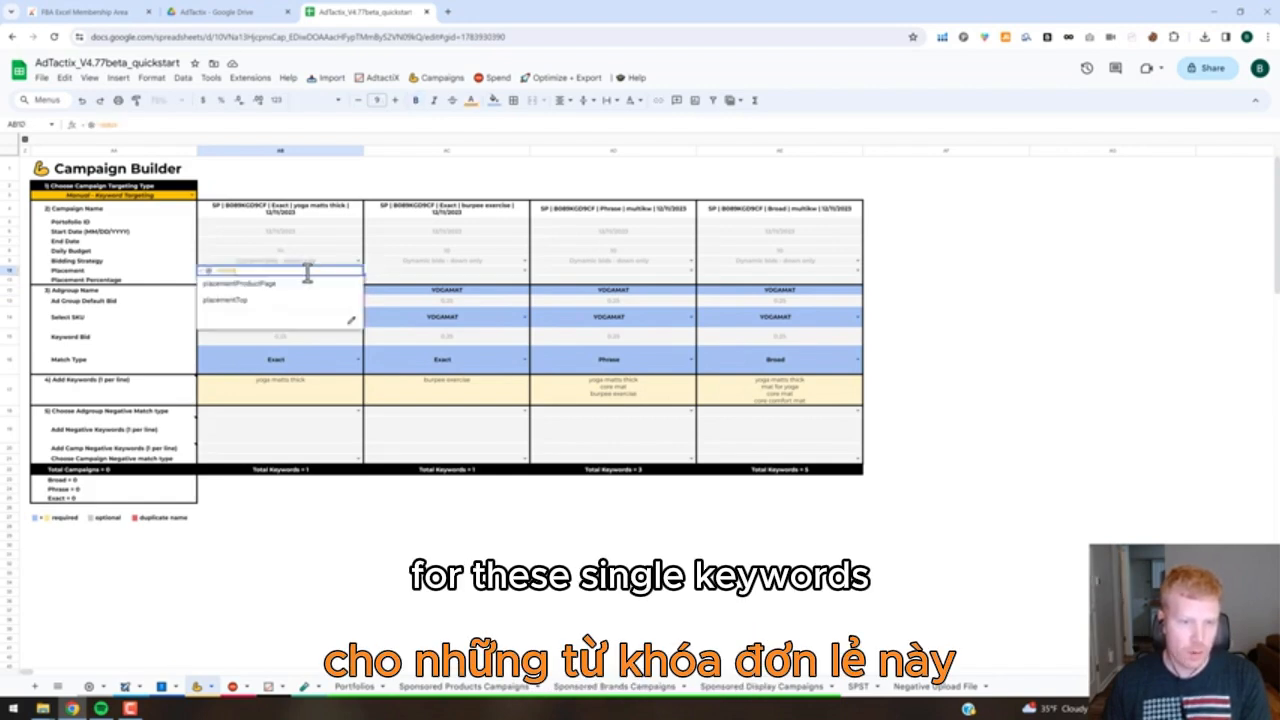
{"action": "left_click", "coordinate": [325, 299]}
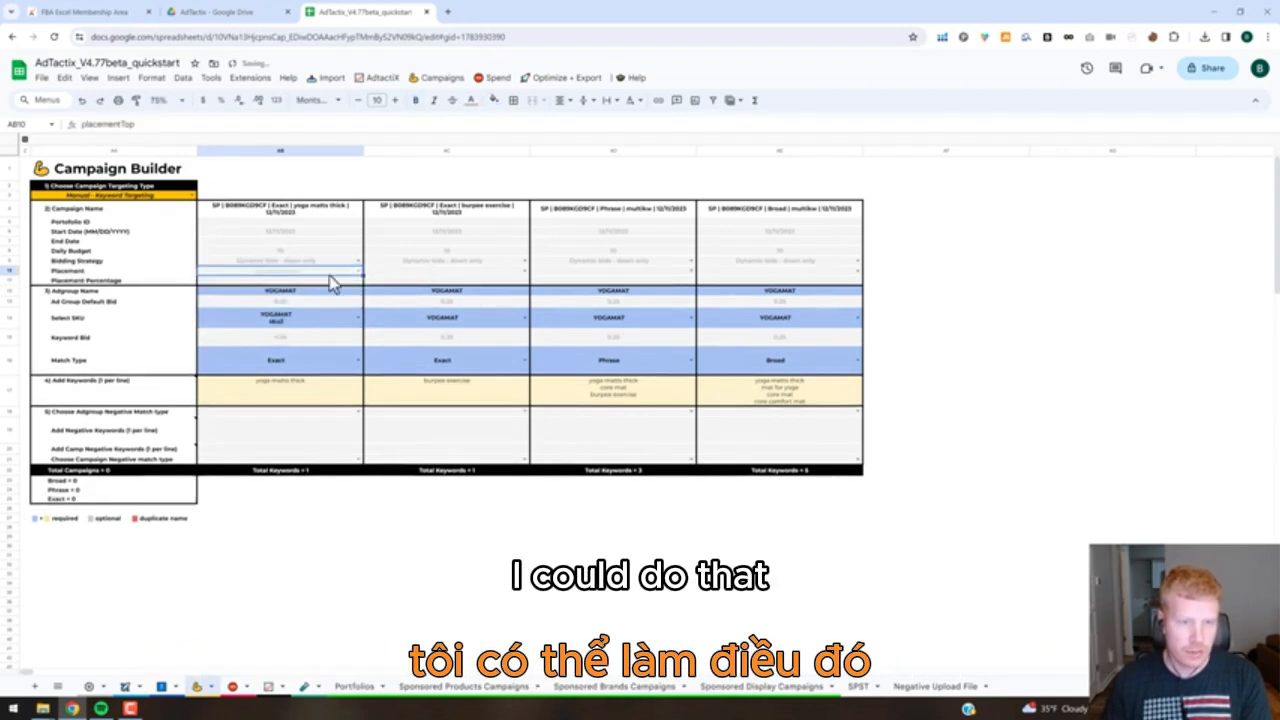
{"action": "left_click", "coordinate": [339, 278]}
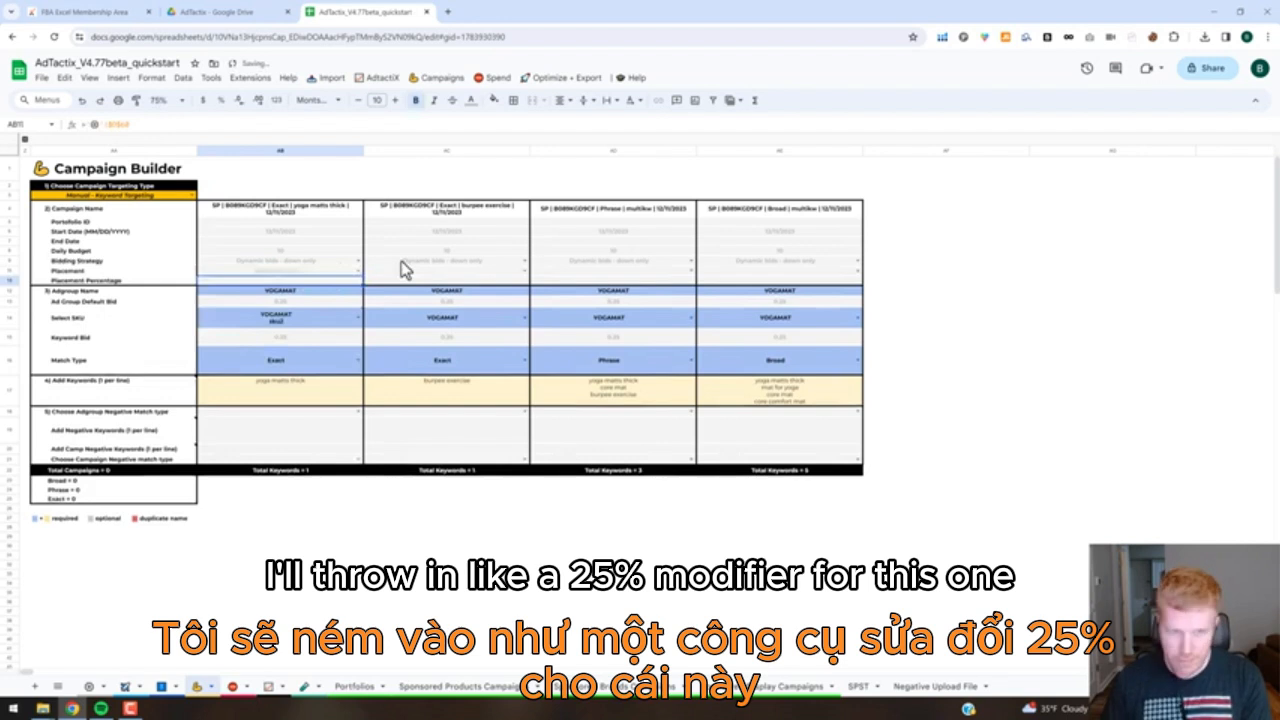
{"action": "key", "text": "Return"}
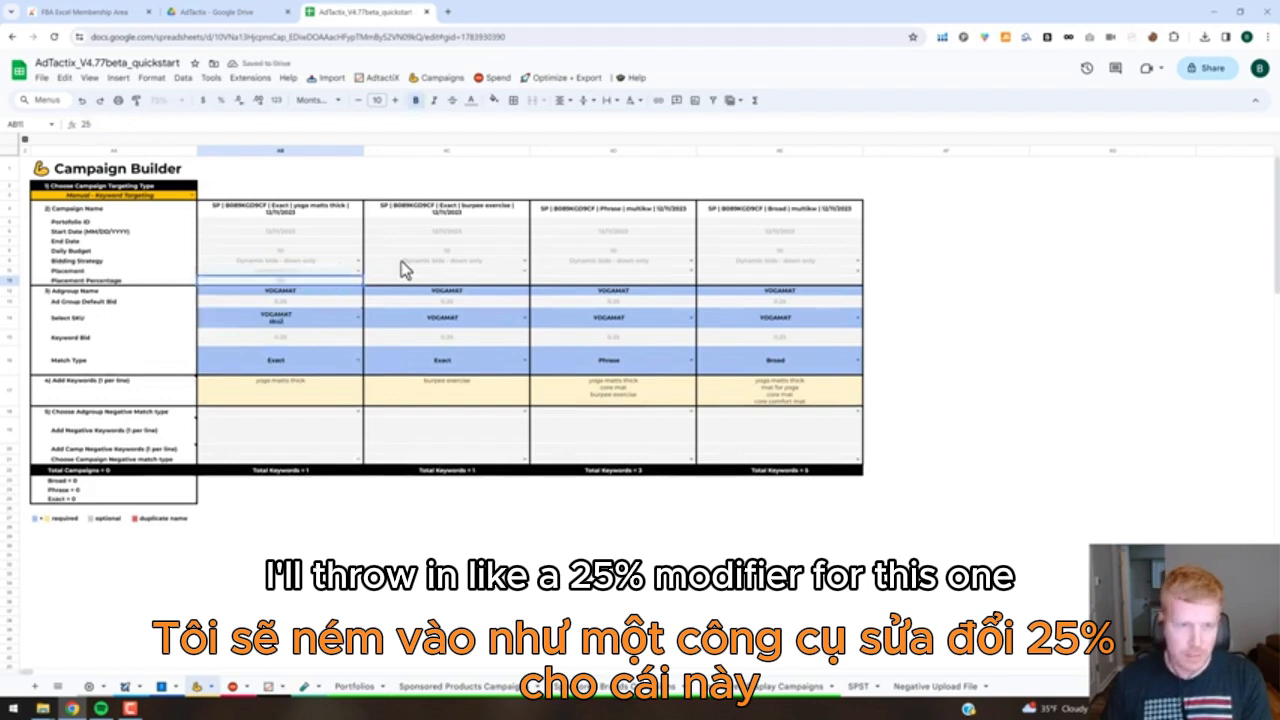
Set the daily budget of the Exact burpee exercise campaign to 20.
{"action": "left_click", "coordinate": [451, 250]}
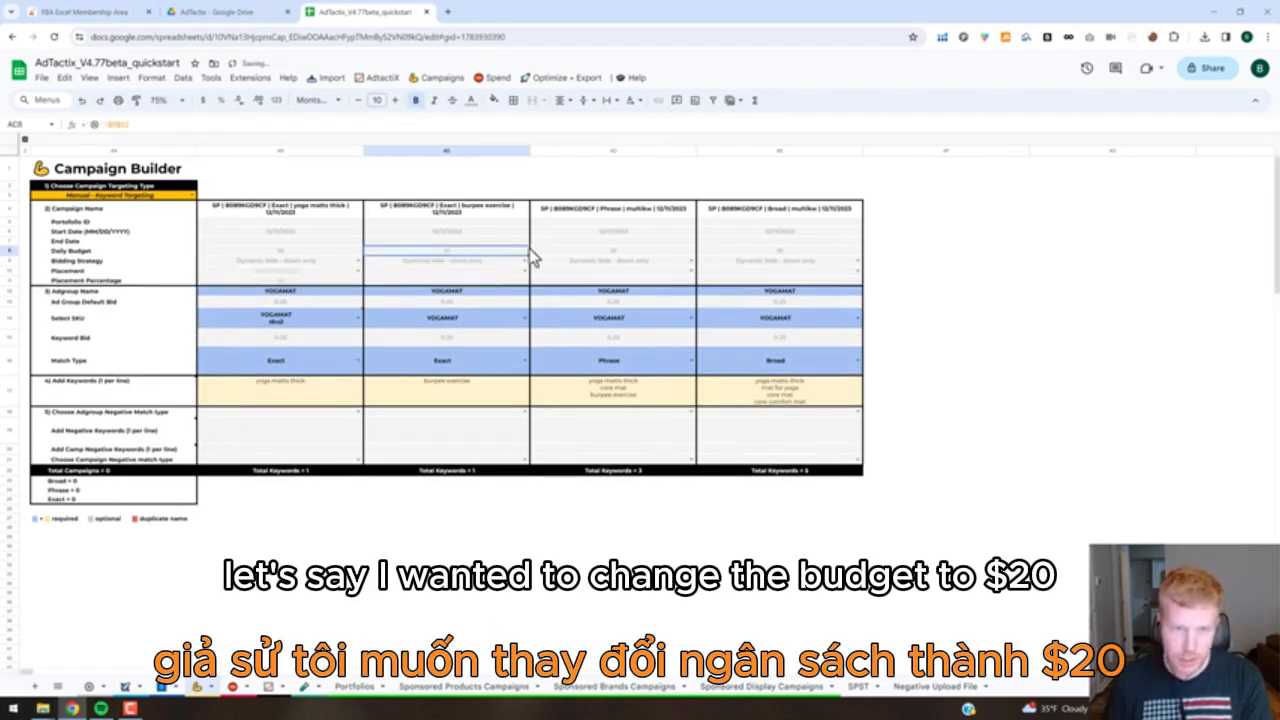
{"action": "type", "text": "20"}
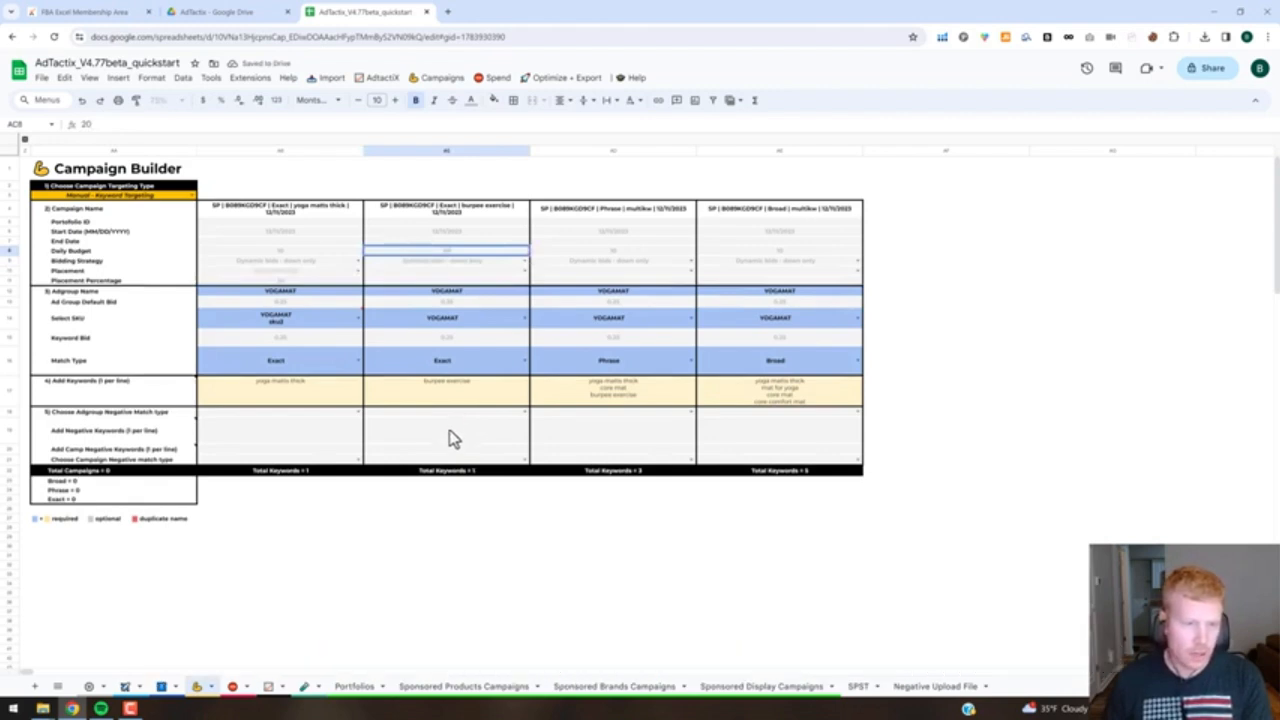
{"action": "left_click", "coordinate": [521, 432]}
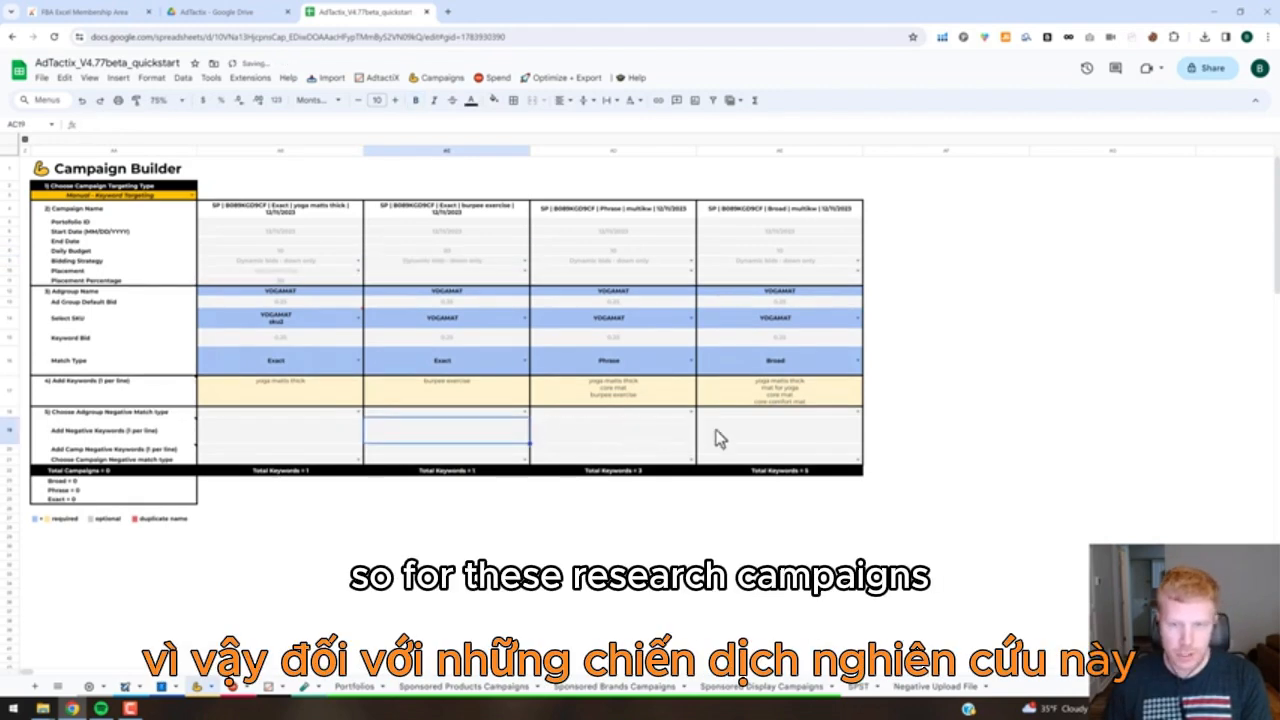
Check the Phrase campaign's negative keyword field, keyword list and ad group negative match type options.
{"action": "left_click", "coordinate": [660, 430]}
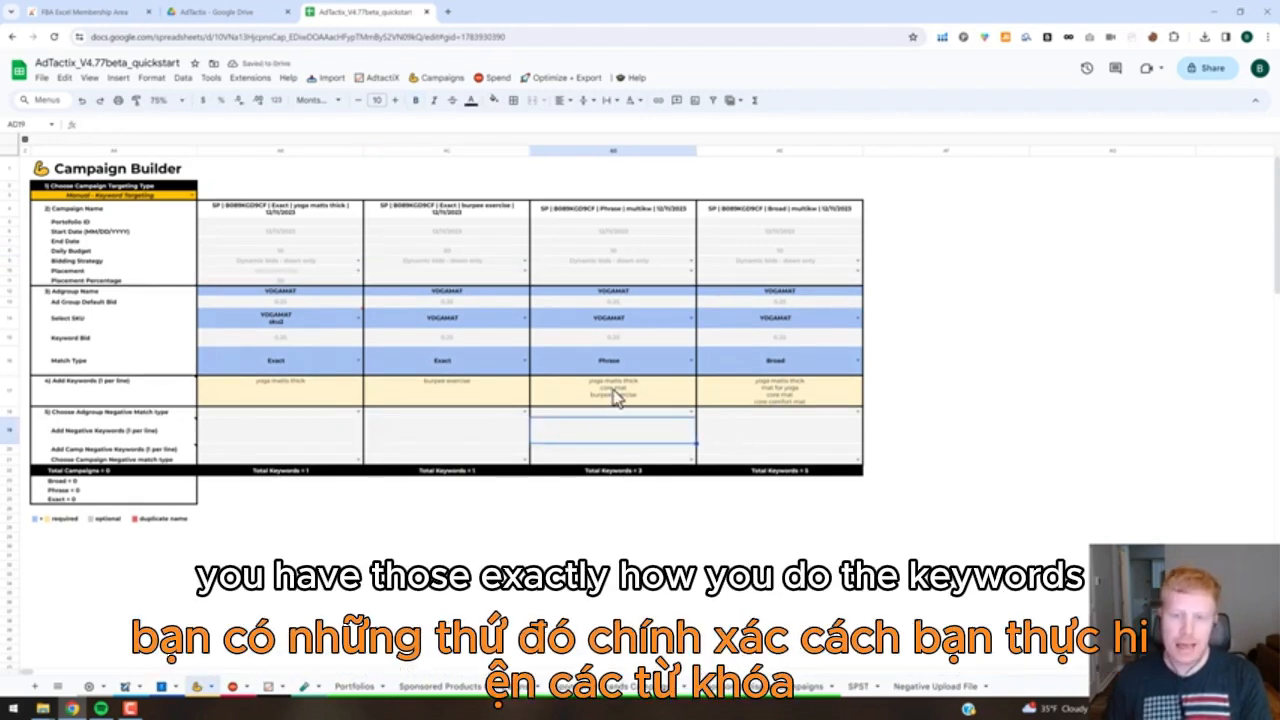
{"action": "left_click", "coordinate": [614, 393]}
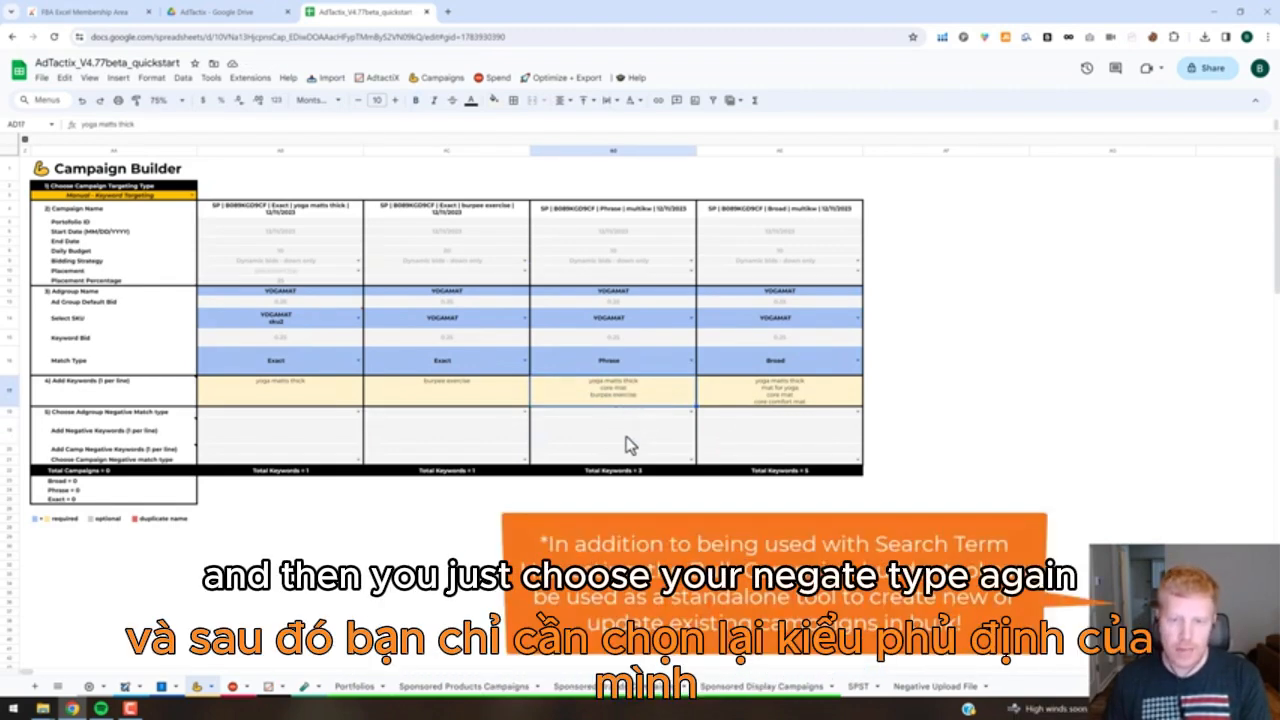
{"action": "left_click", "coordinate": [692, 413]}
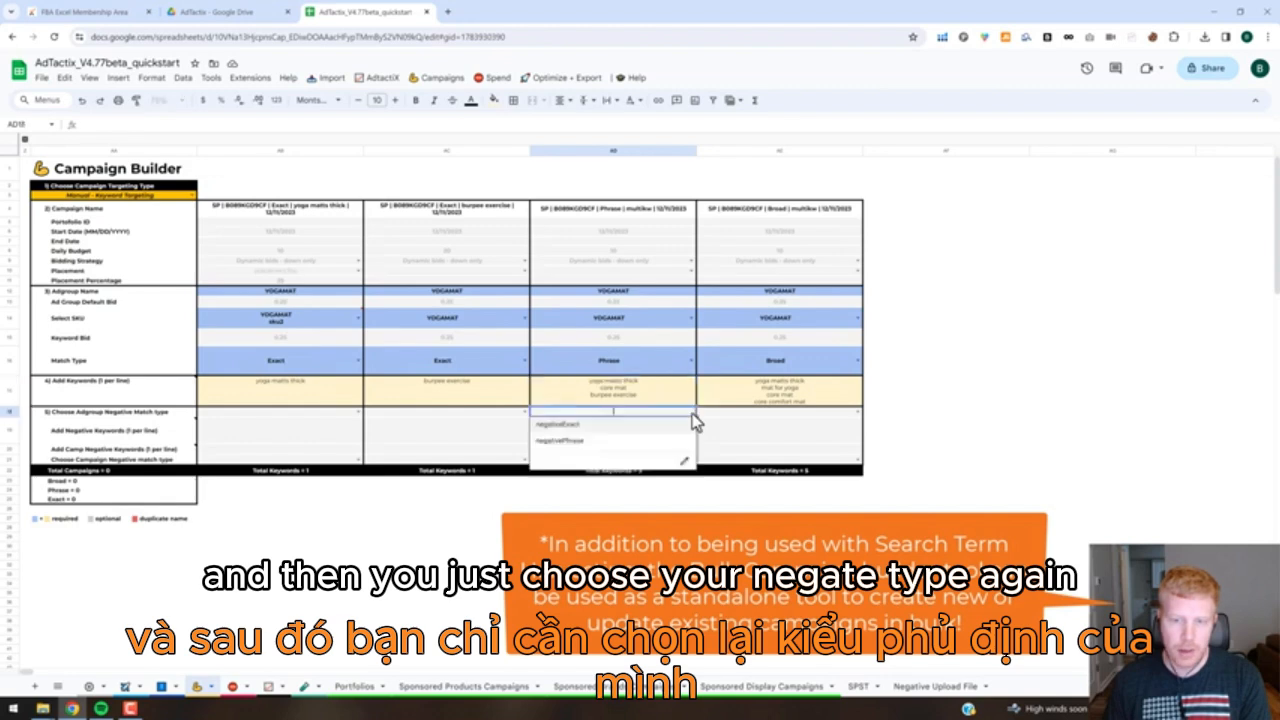
{"action": "left_click", "coordinate": [908, 401]}
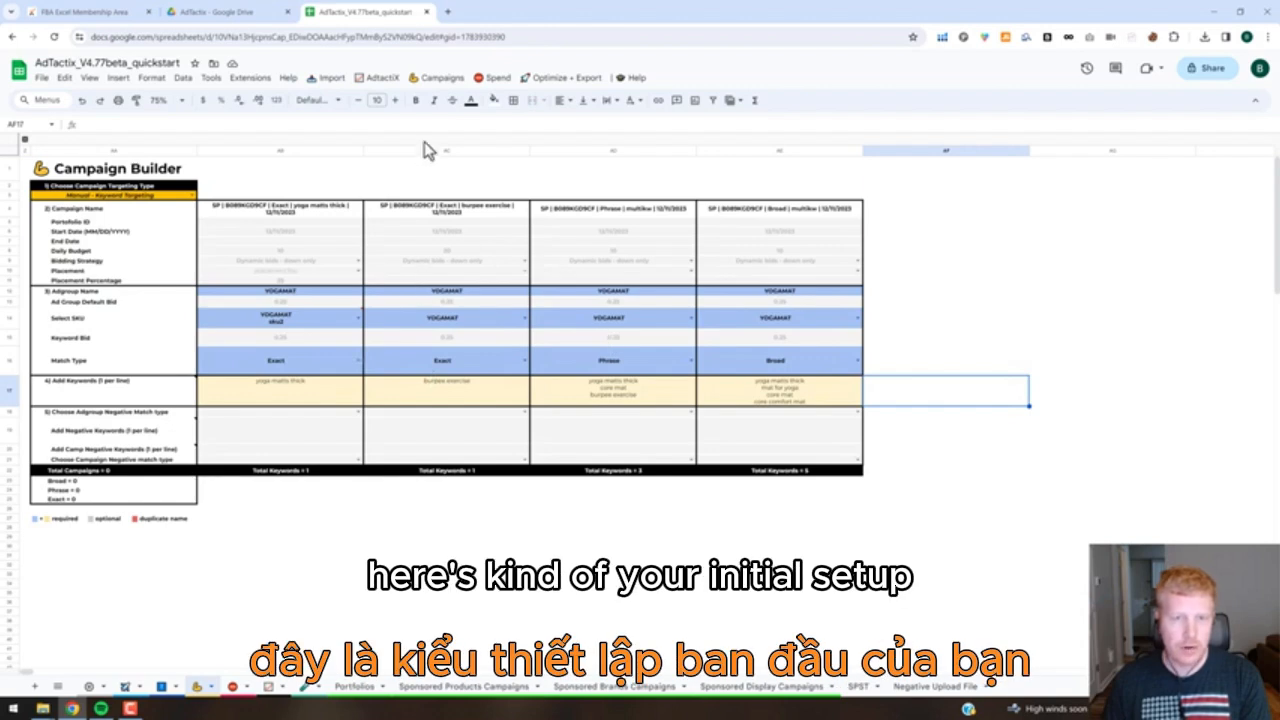
Create the Sponsored Products campaign upload file from the Campaign Builder.
{"action": "left_click", "coordinate": [440, 78]}
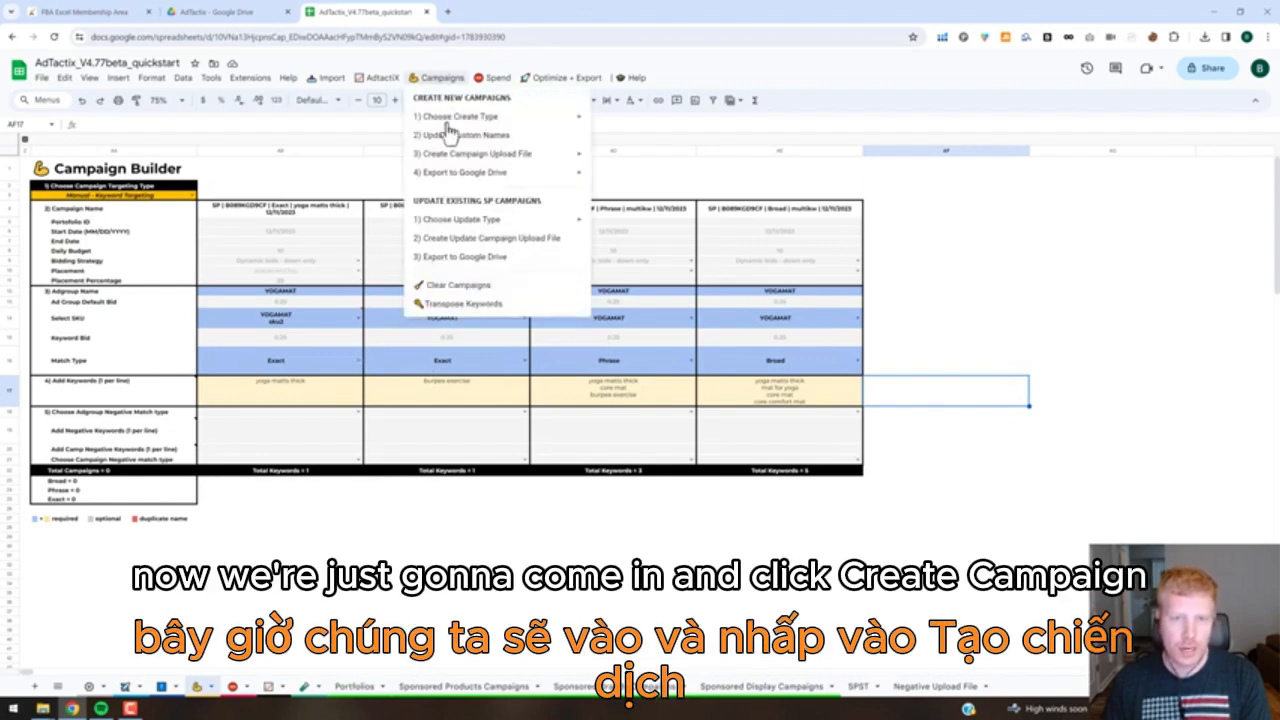
{"action": "mouse_move", "coordinate": [456, 158]}
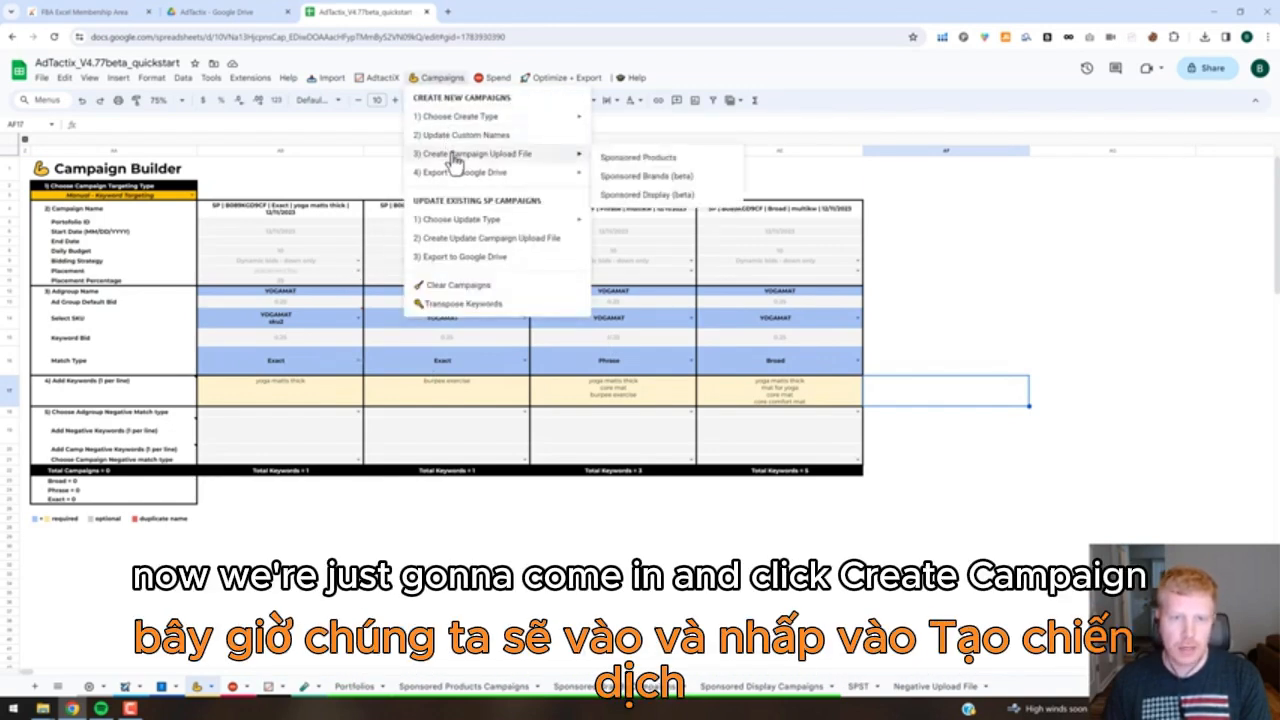
{"action": "left_click", "coordinate": [621, 162]}
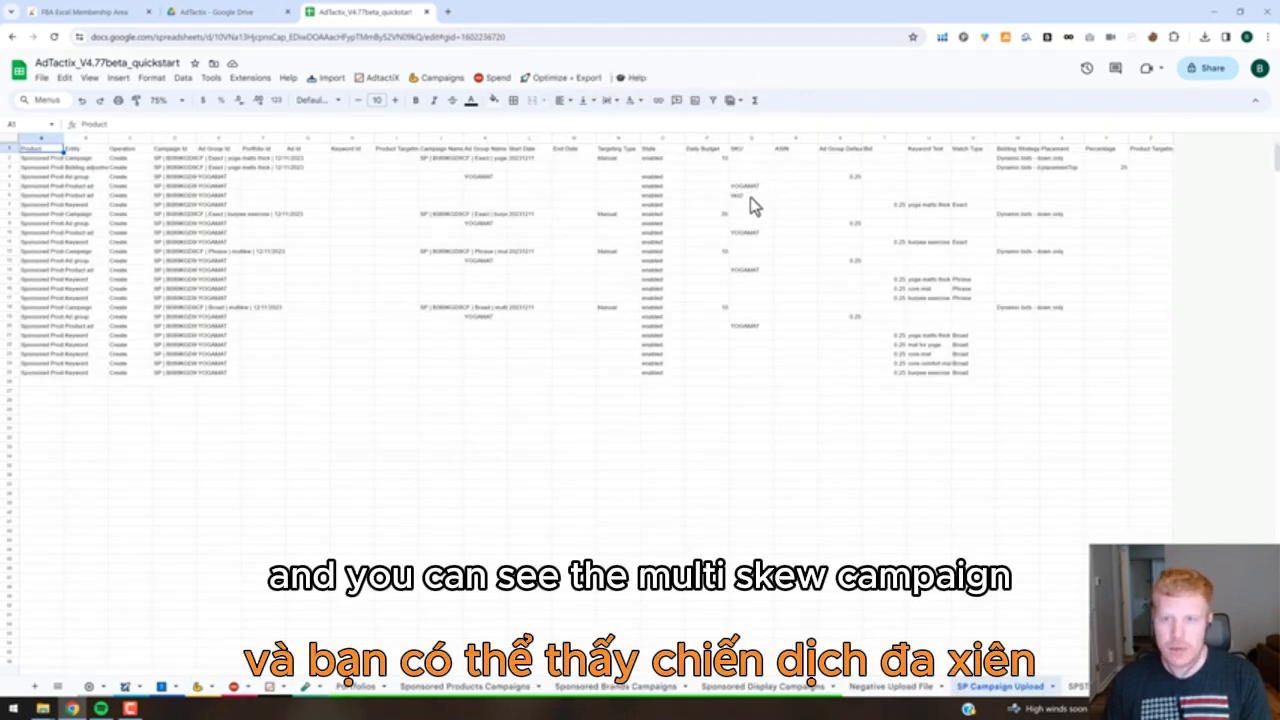
Review the upload file's sku2 product ad, the bidding adjustment row with its placement percentage, and the Exact keyword bids.
{"action": "left_click", "coordinate": [750, 196]}
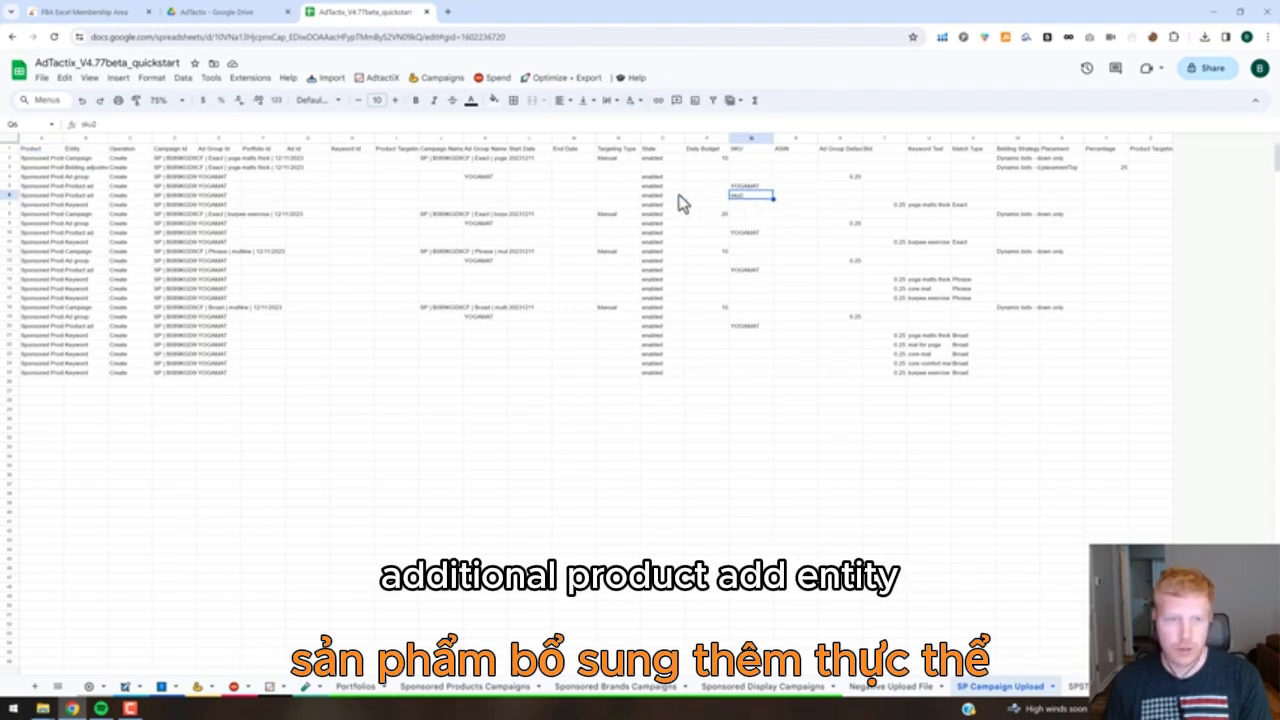
{"action": "left_click", "coordinate": [80, 195]}
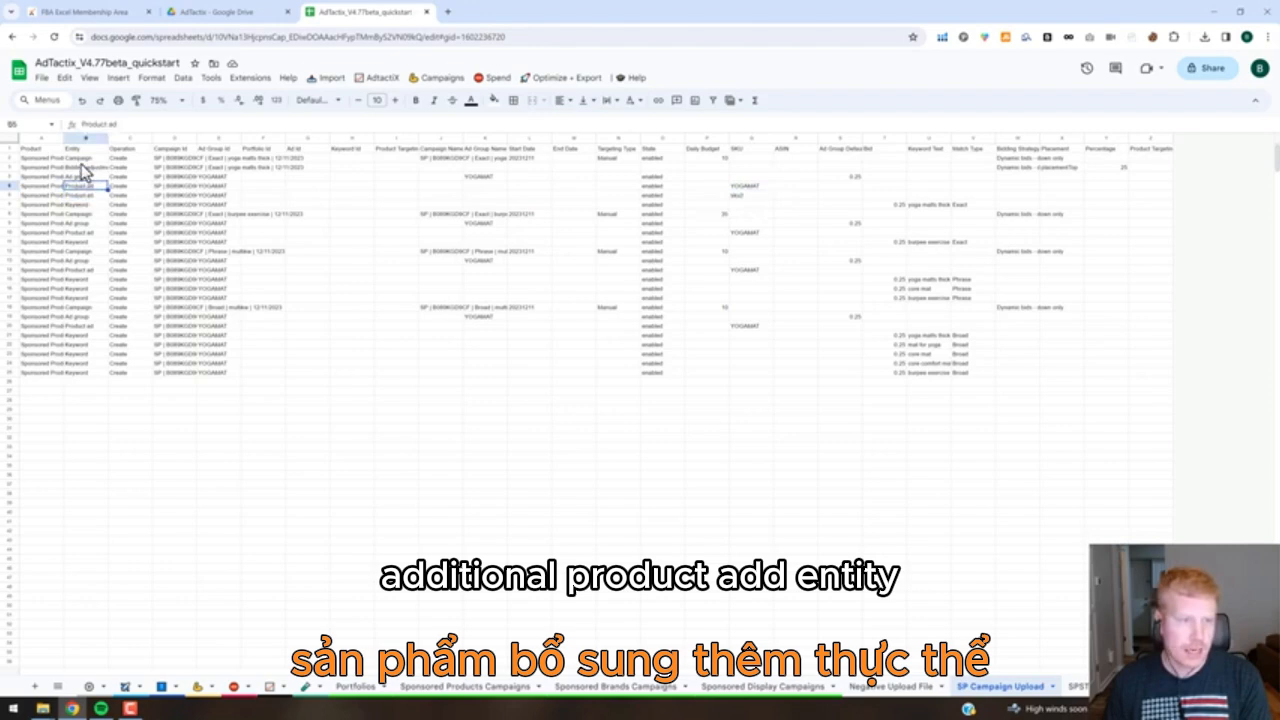
{"action": "left_click", "coordinate": [82, 167]}
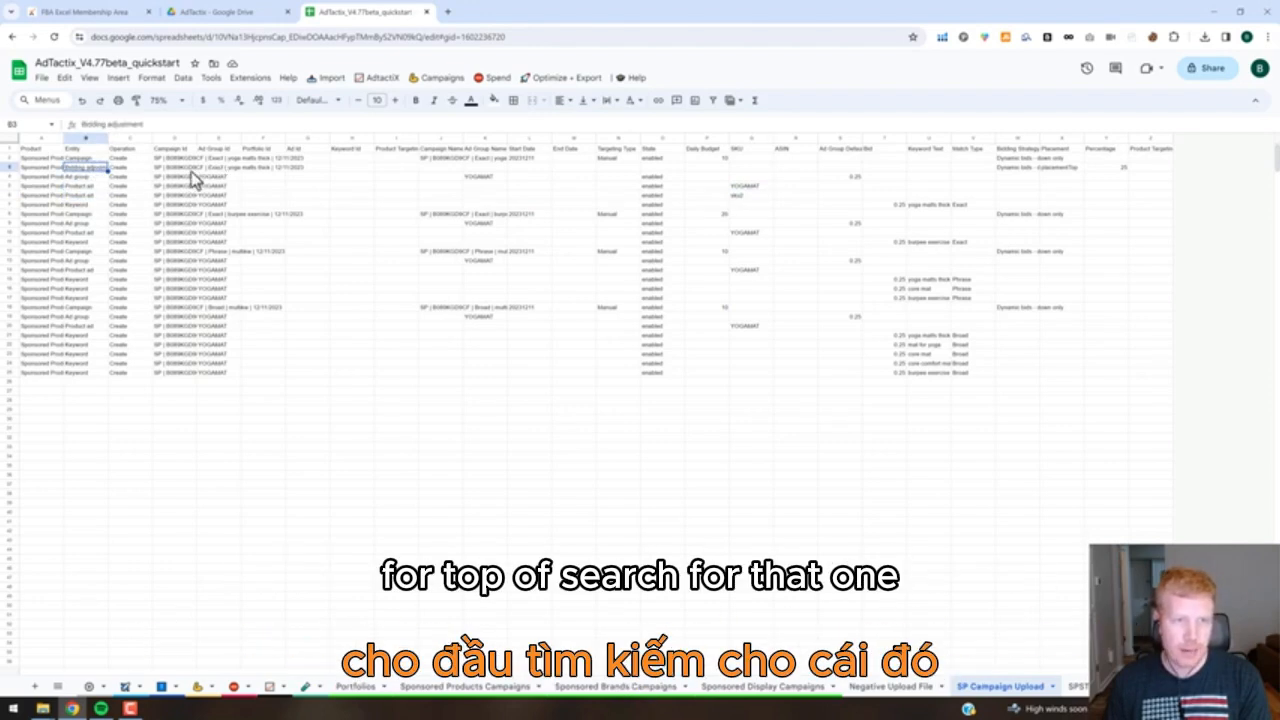
{"action": "left_click", "coordinate": [10, 167]}
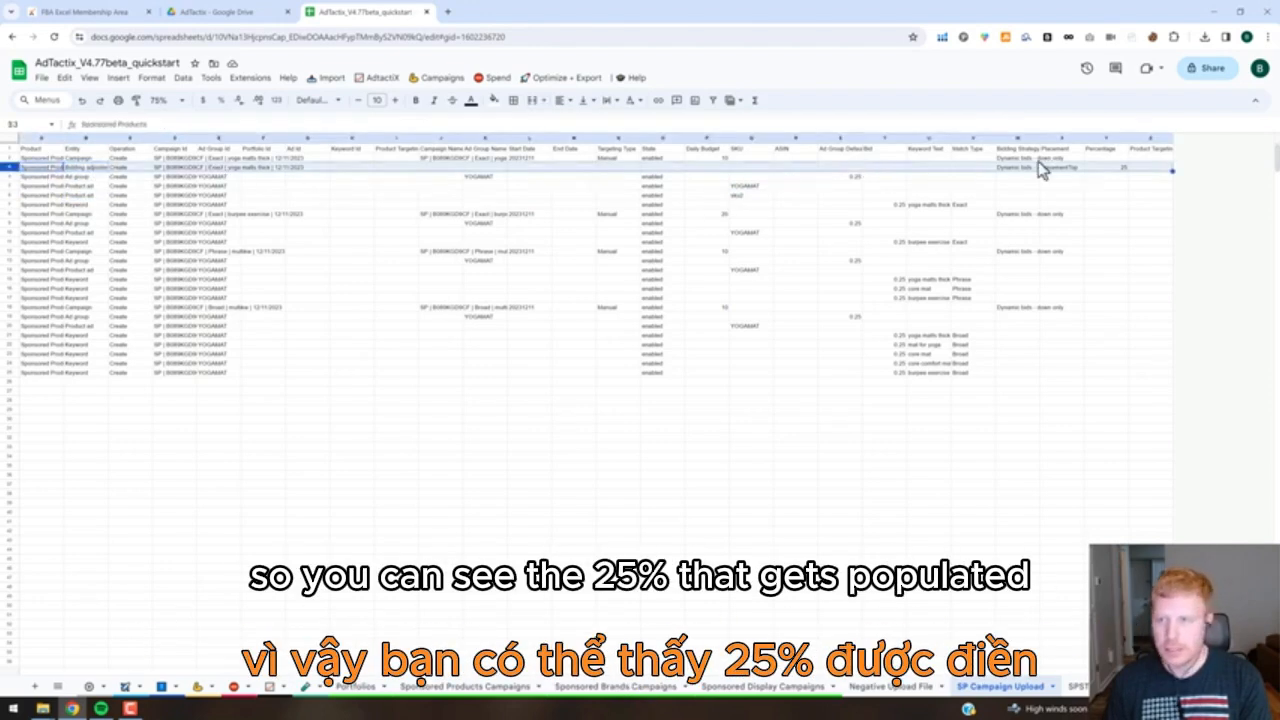
{"action": "left_click", "coordinate": [1112, 167]}
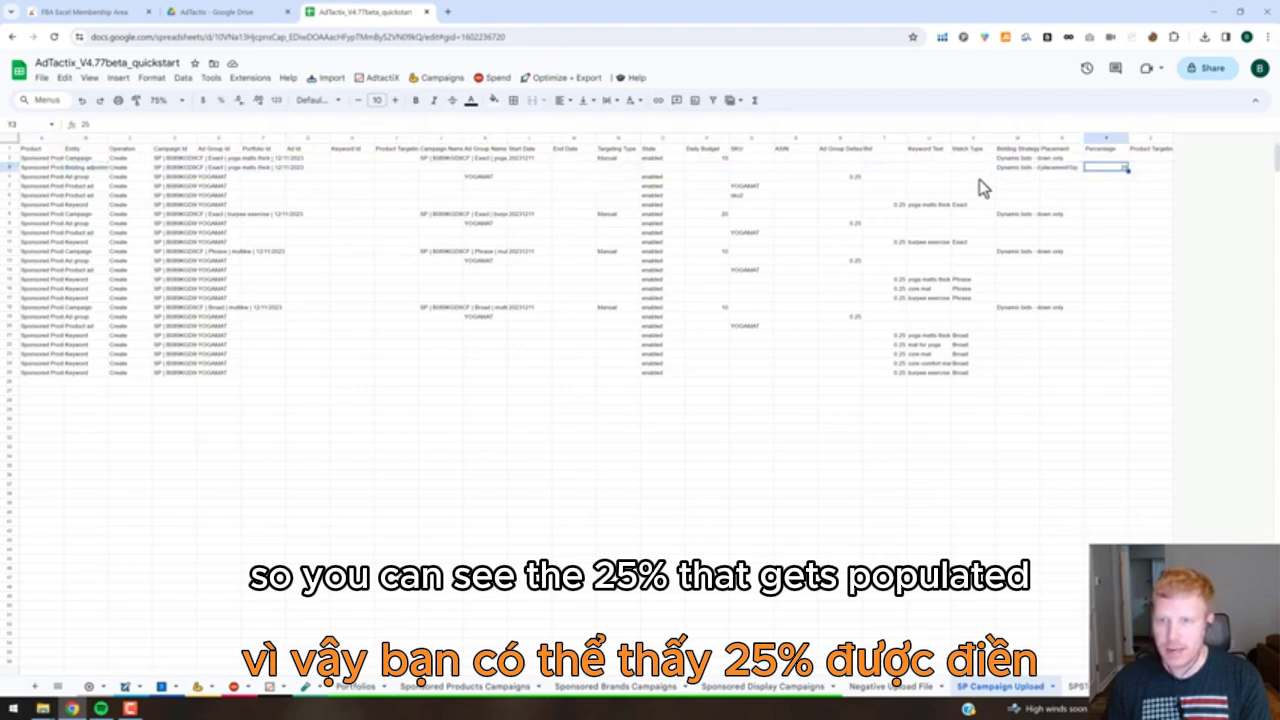
{"action": "left_click", "coordinate": [902, 205]}
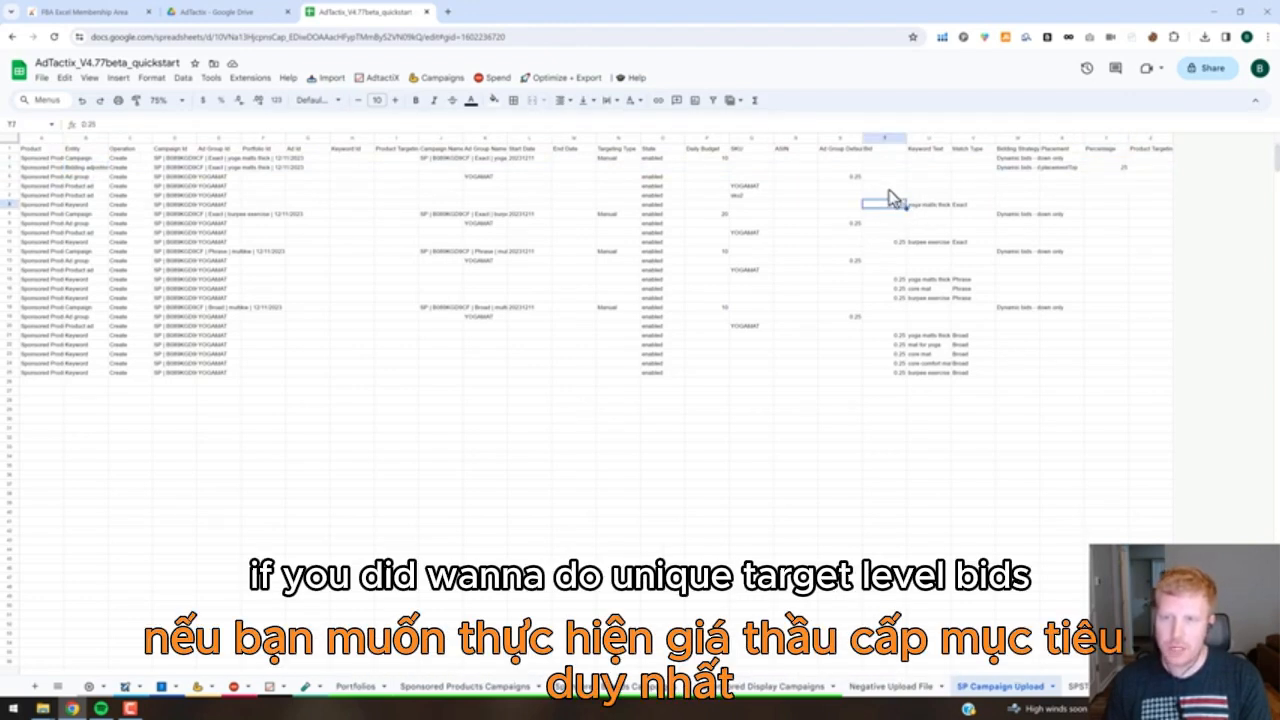
{"action": "left_click", "coordinate": [903, 244]}
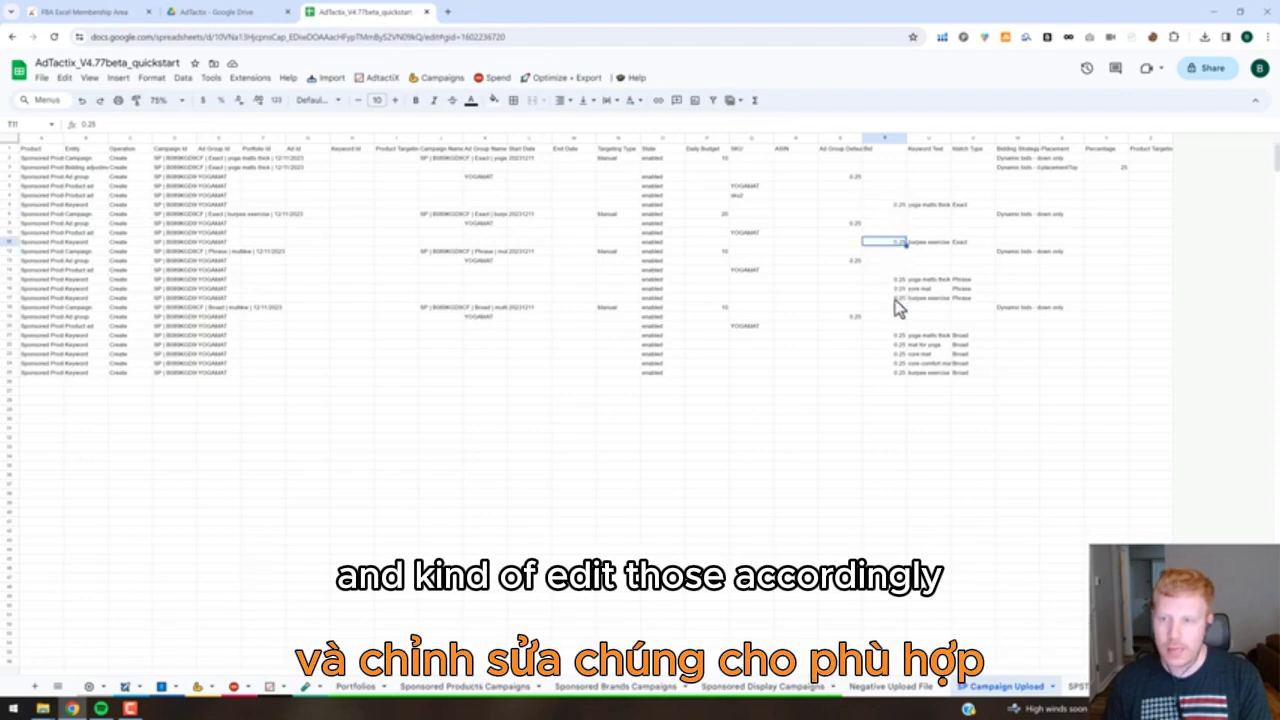
Remove the campaign-level negative keywords from the Sponsored Products bulk sheet and confirm the operation.
{"action": "left_click", "coordinate": [898, 289]}
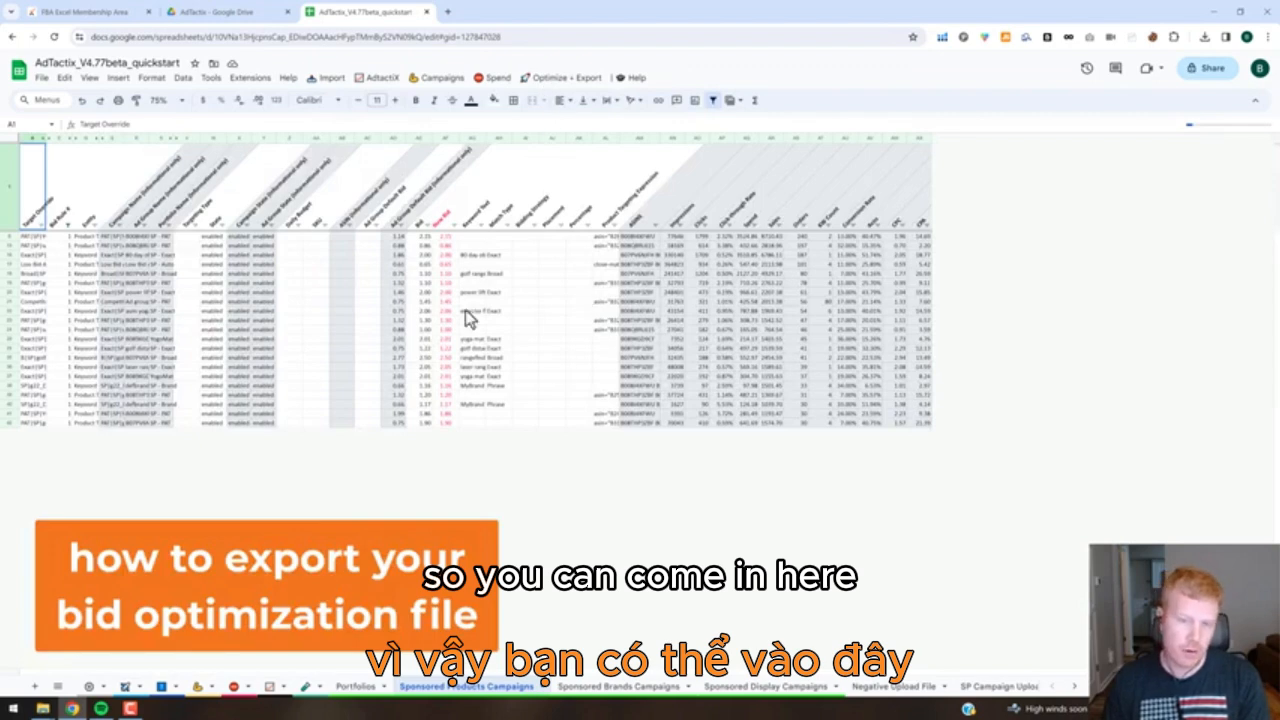
{"action": "left_click", "coordinate": [634, 77]}
{"action": "left_click", "coordinate": [549, 80]}
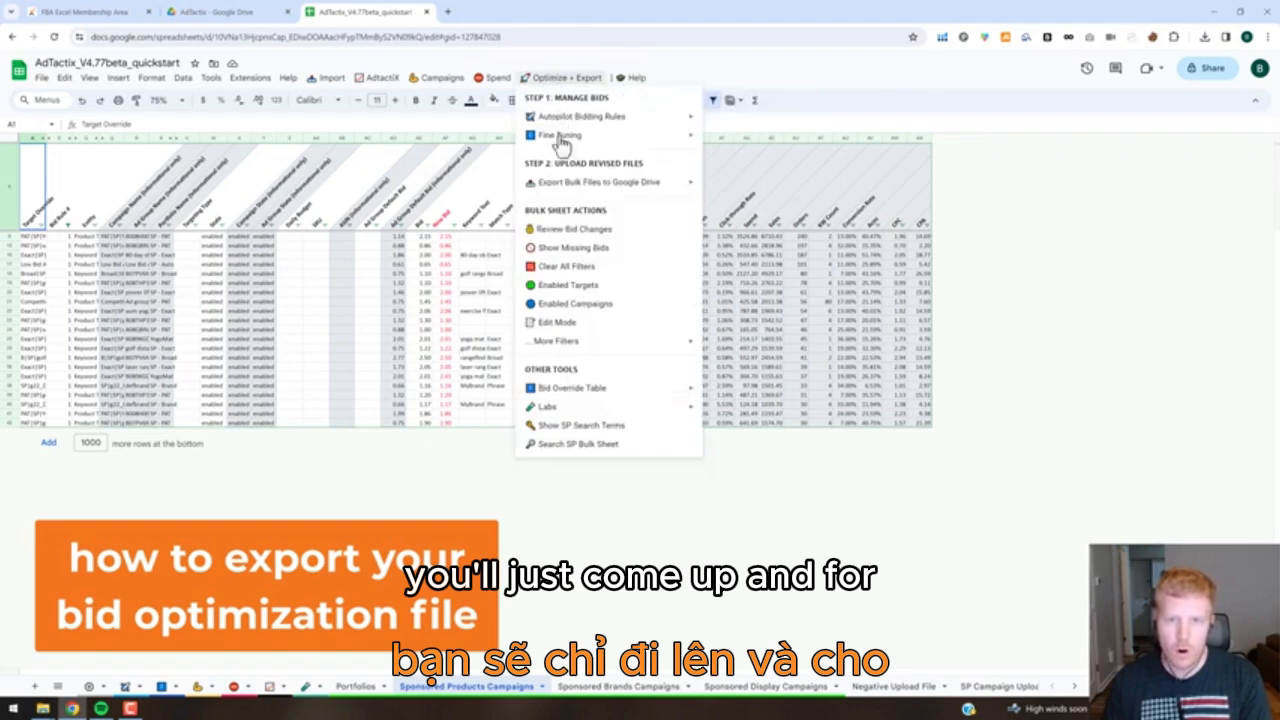
{"action": "mouse_move", "coordinate": [628, 187]}
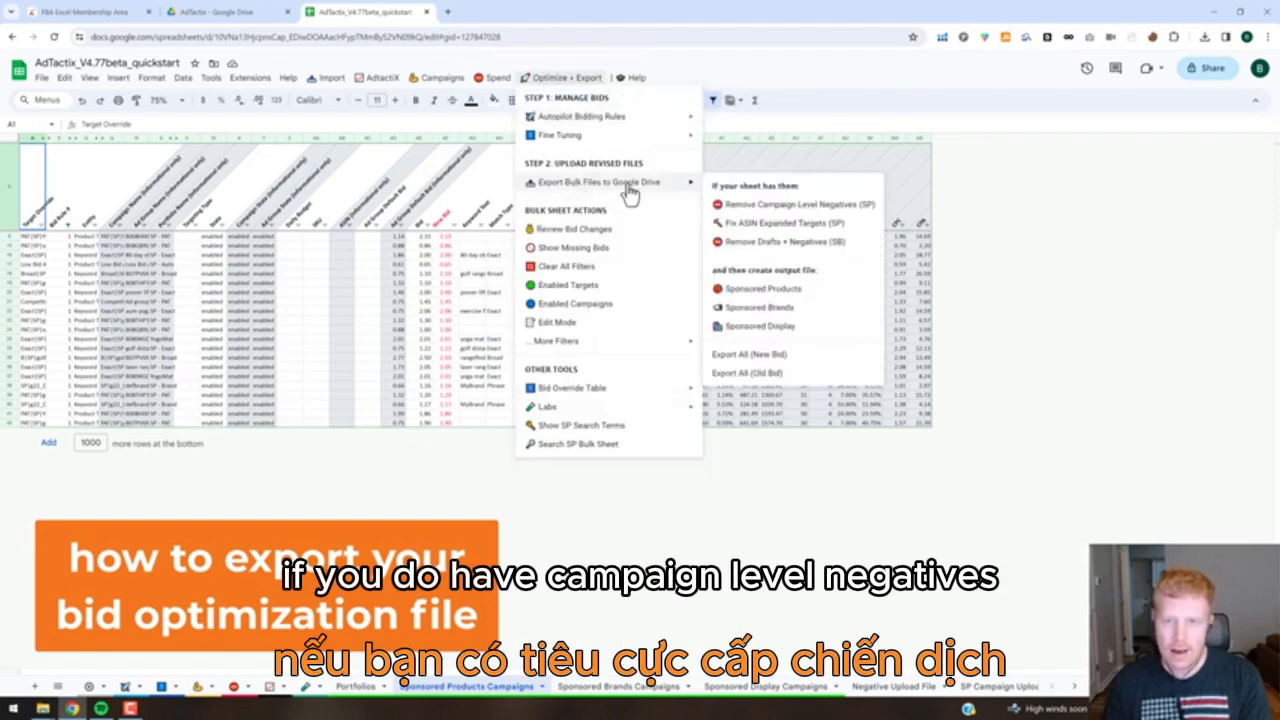
{"action": "left_click", "coordinate": [762, 206]}
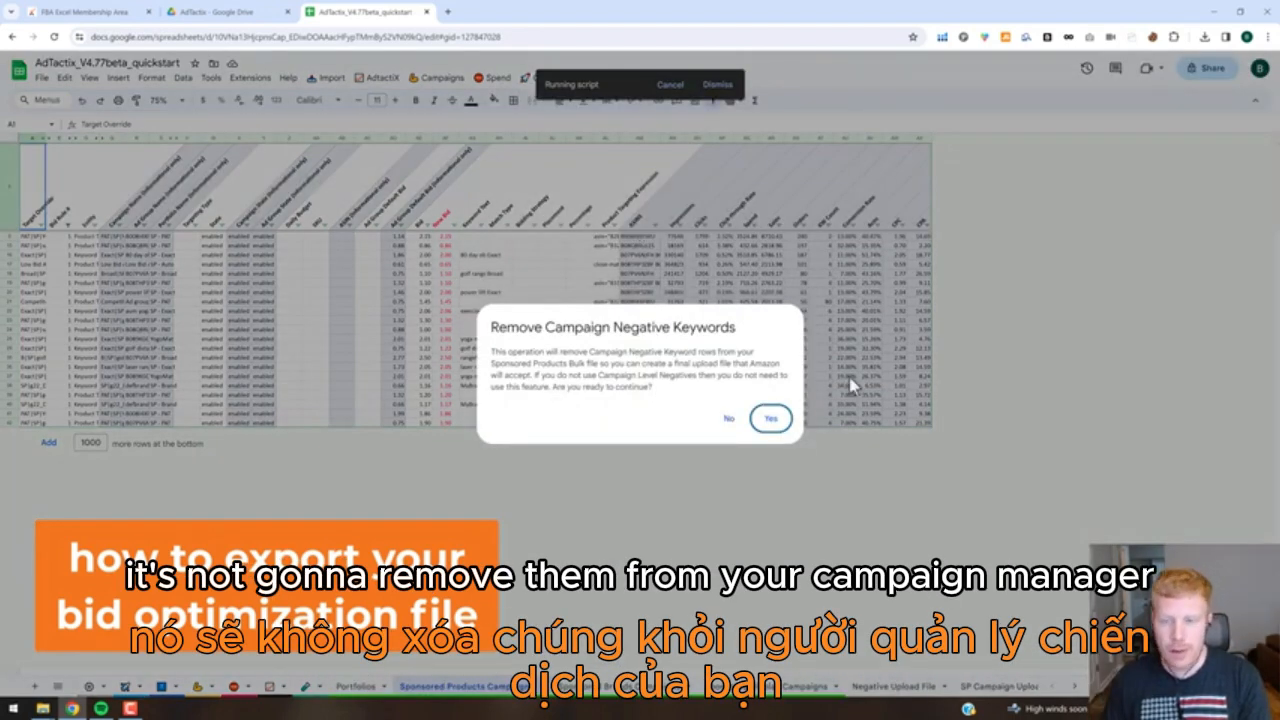
{"action": "left_click", "coordinate": [771, 421]}
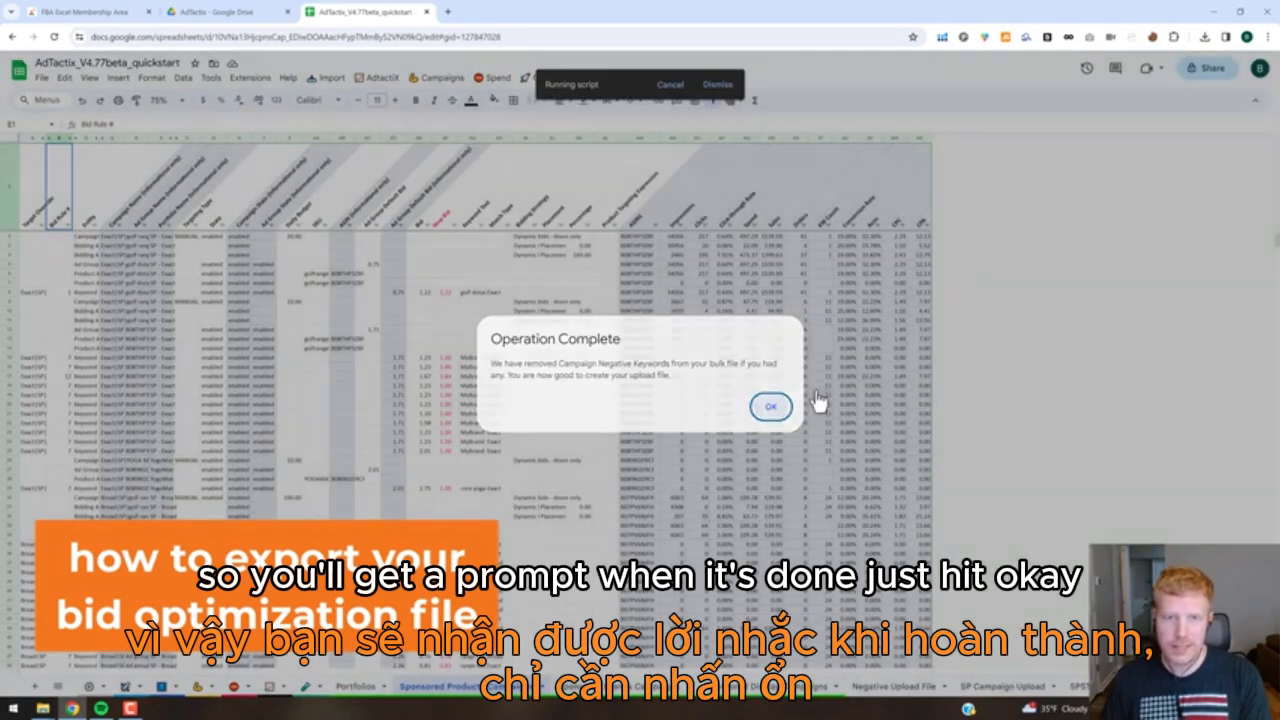
{"action": "left_click", "coordinate": [770, 406]}
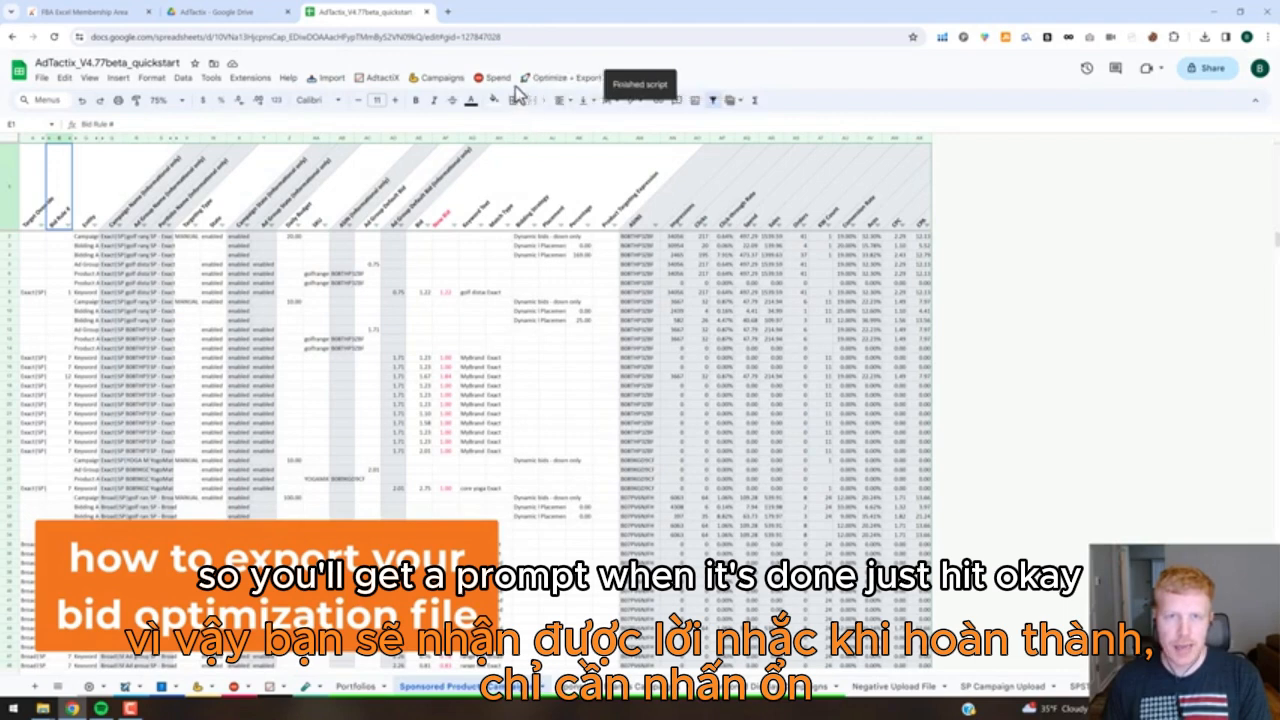
Export the optimized Sponsored Products bulk file to Google Drive.
{"action": "left_click", "coordinate": [548, 78]}
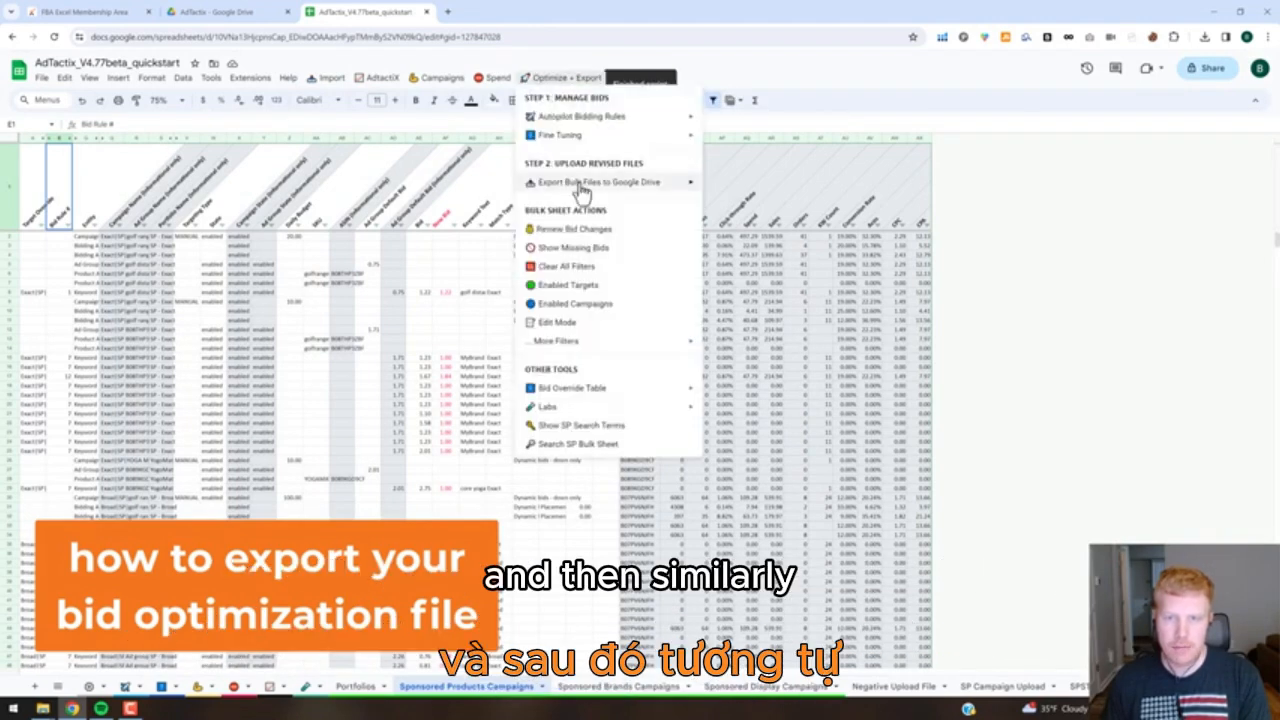
{"action": "mouse_move", "coordinate": [608, 181]}
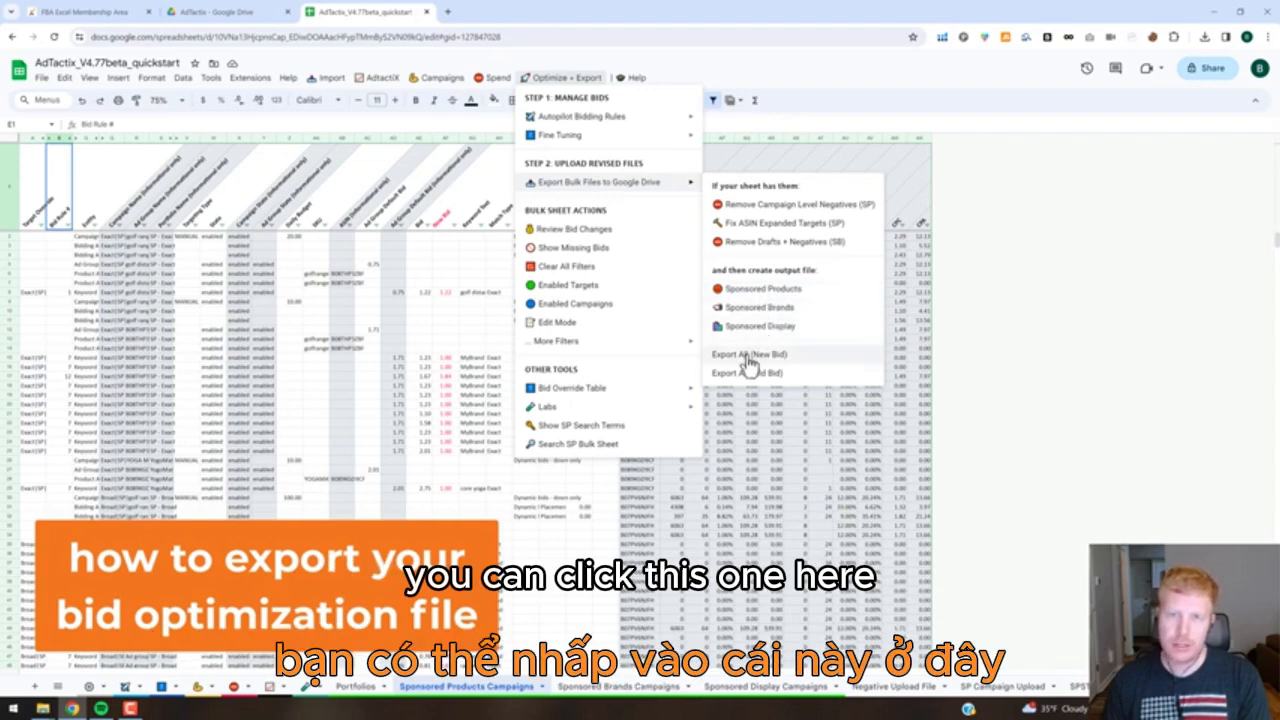
{"action": "left_click", "coordinate": [763, 289]}
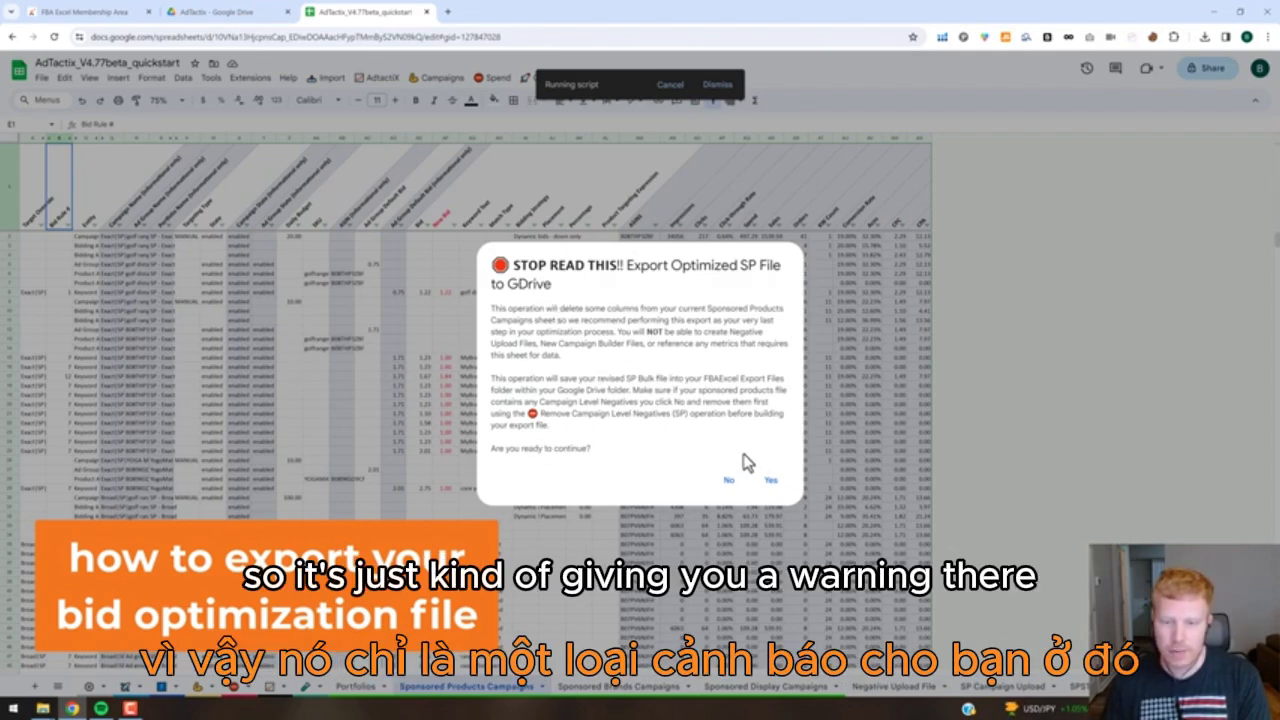
{"action": "left_click", "coordinate": [770, 482]}
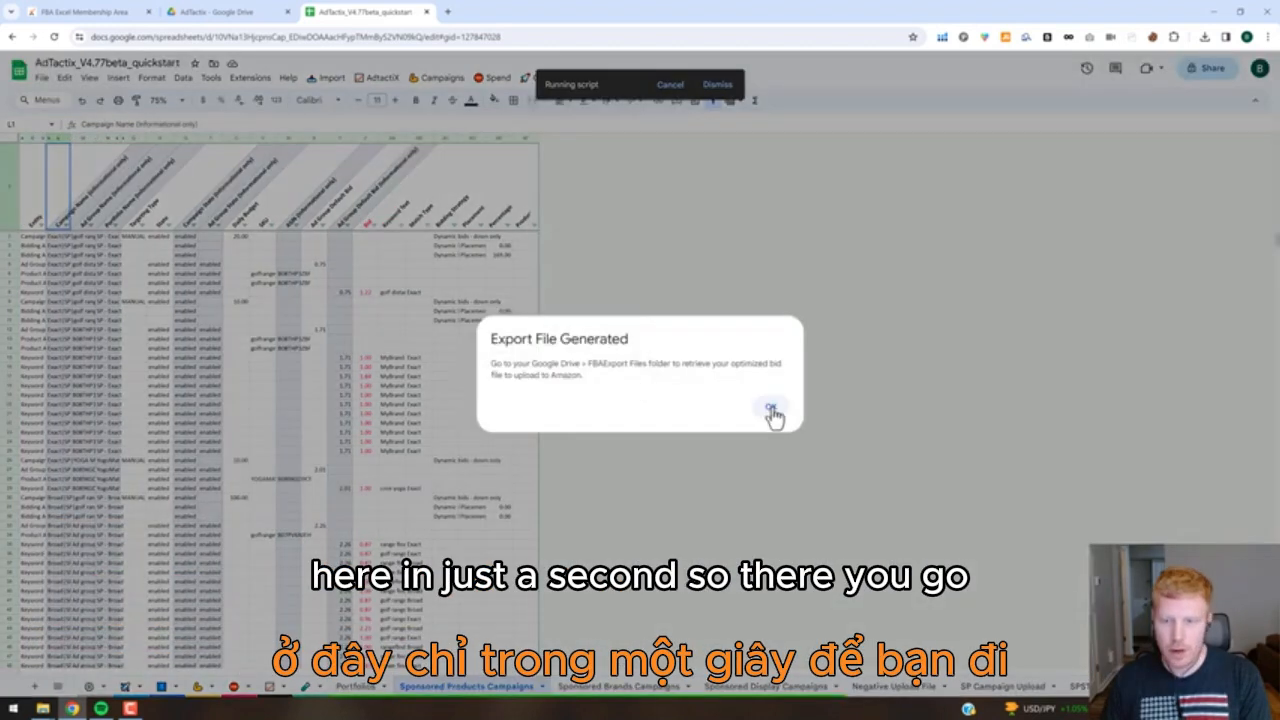
{"action": "left_click", "coordinate": [770, 410]}
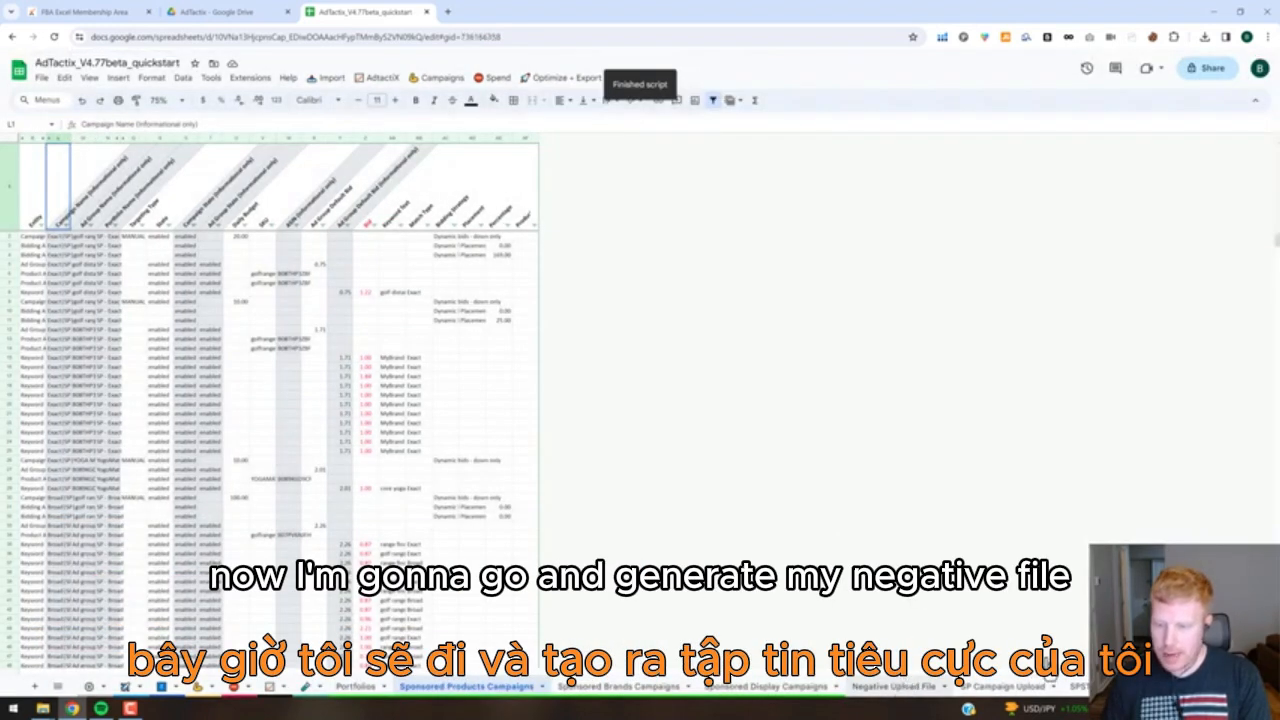
Export the bulk negate tool's Negative Upload File to Google Drive.
{"action": "left_click", "coordinate": [894, 687]}
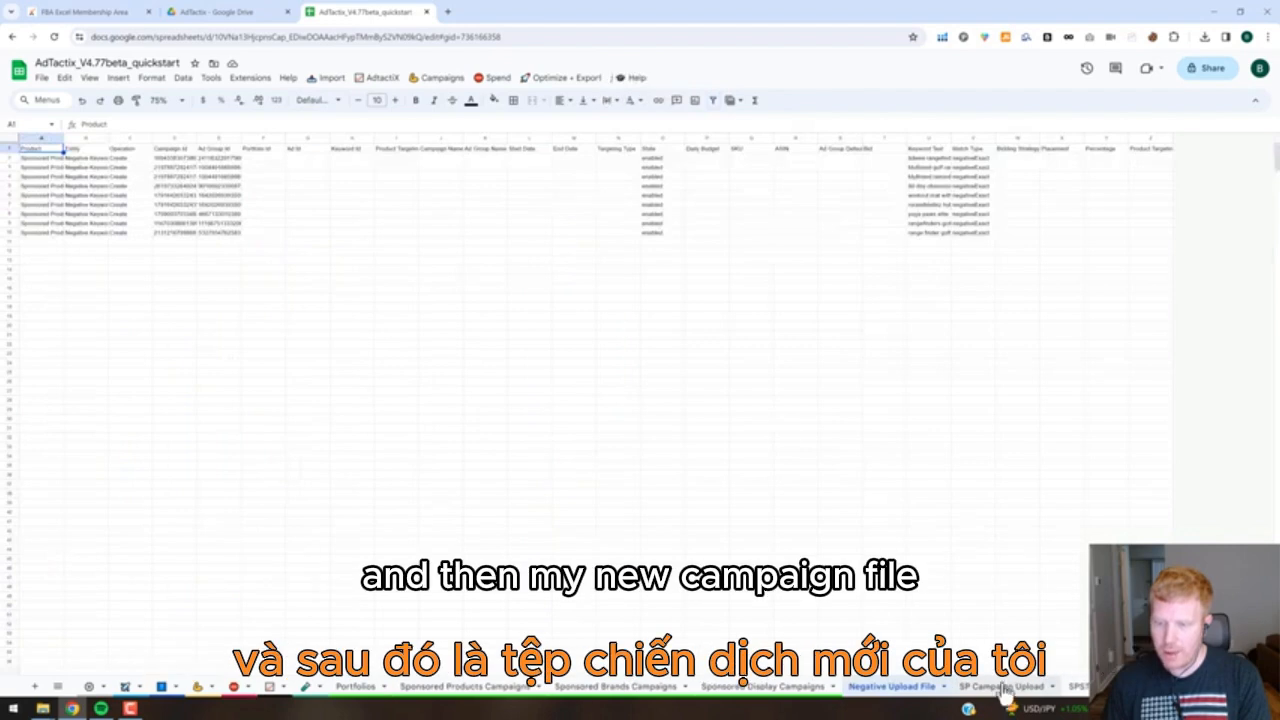
{"action": "left_click", "coordinate": [493, 86]}
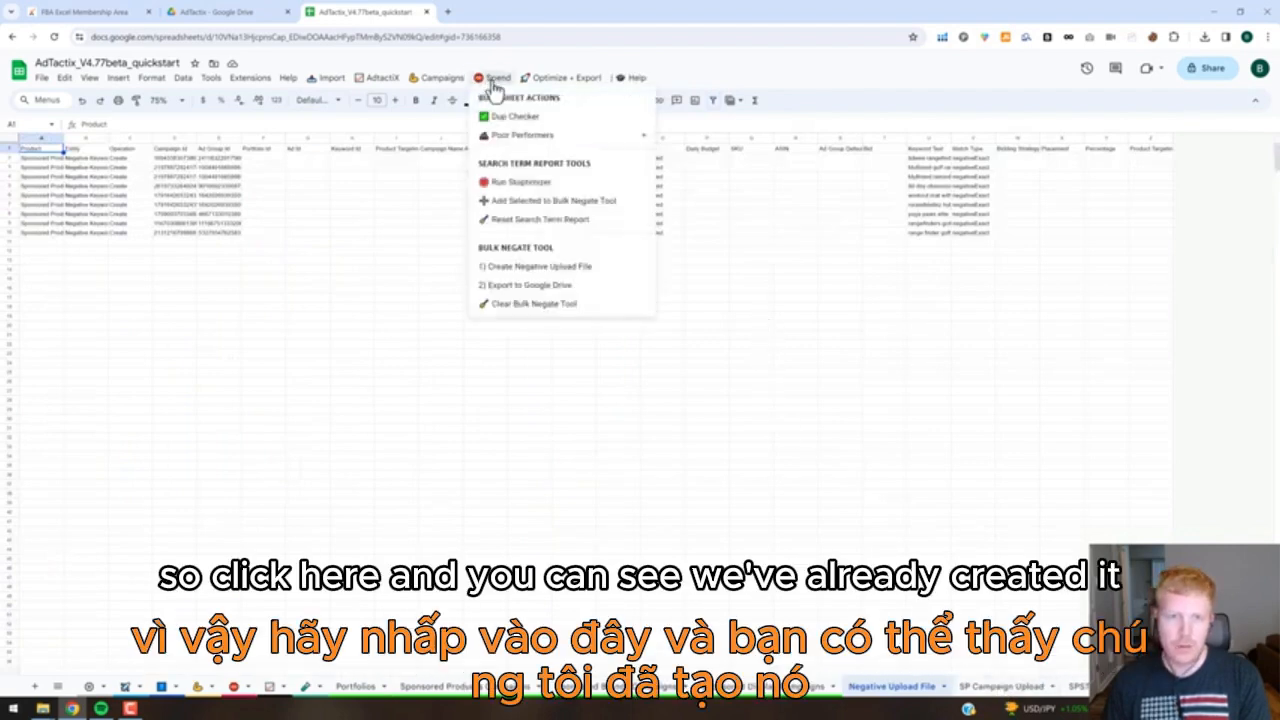
{"action": "left_click", "coordinate": [505, 286]}
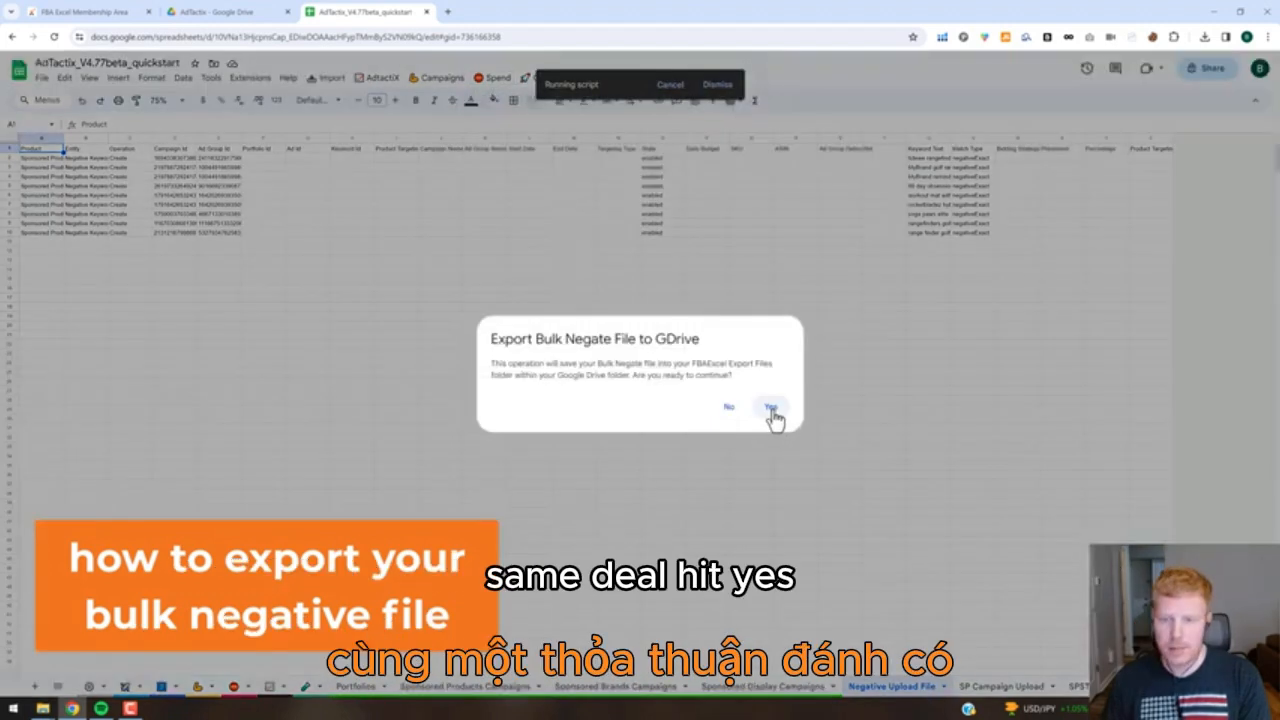
{"action": "left_click", "coordinate": [771, 418]}
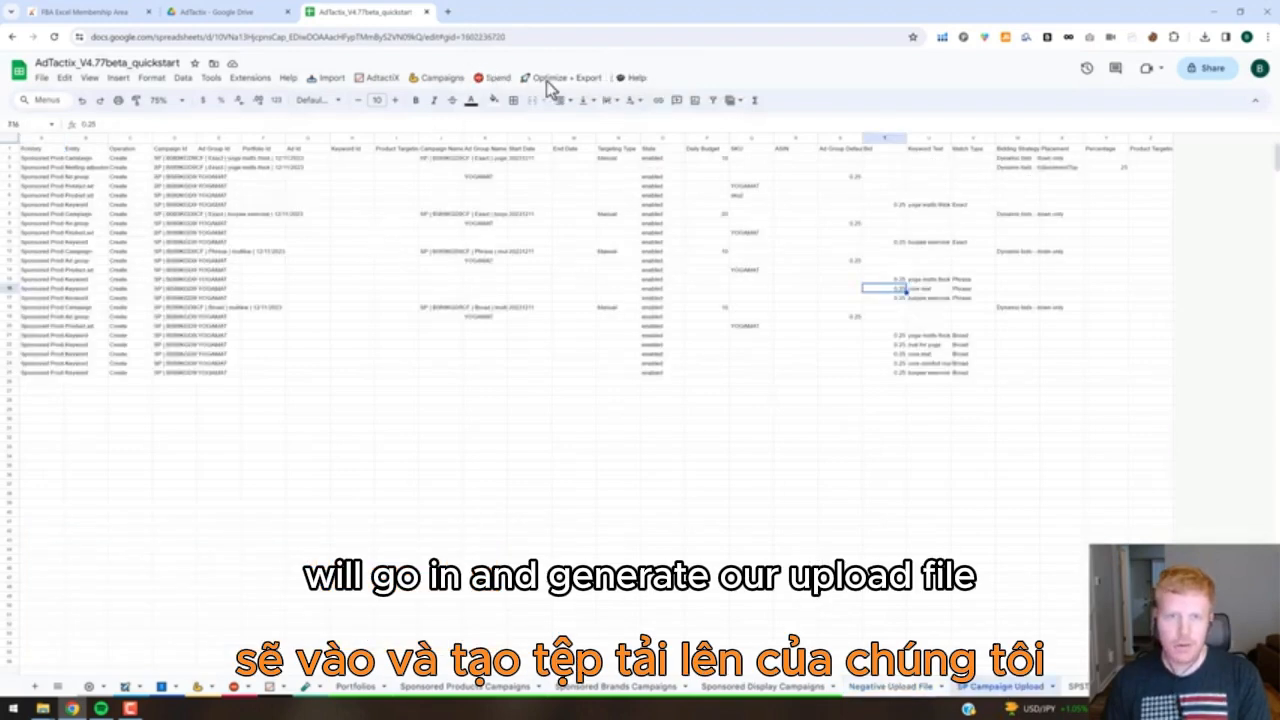
Export the new SP Campaign Upload file to Google Drive.
{"action": "left_click", "coordinate": [432, 80]}
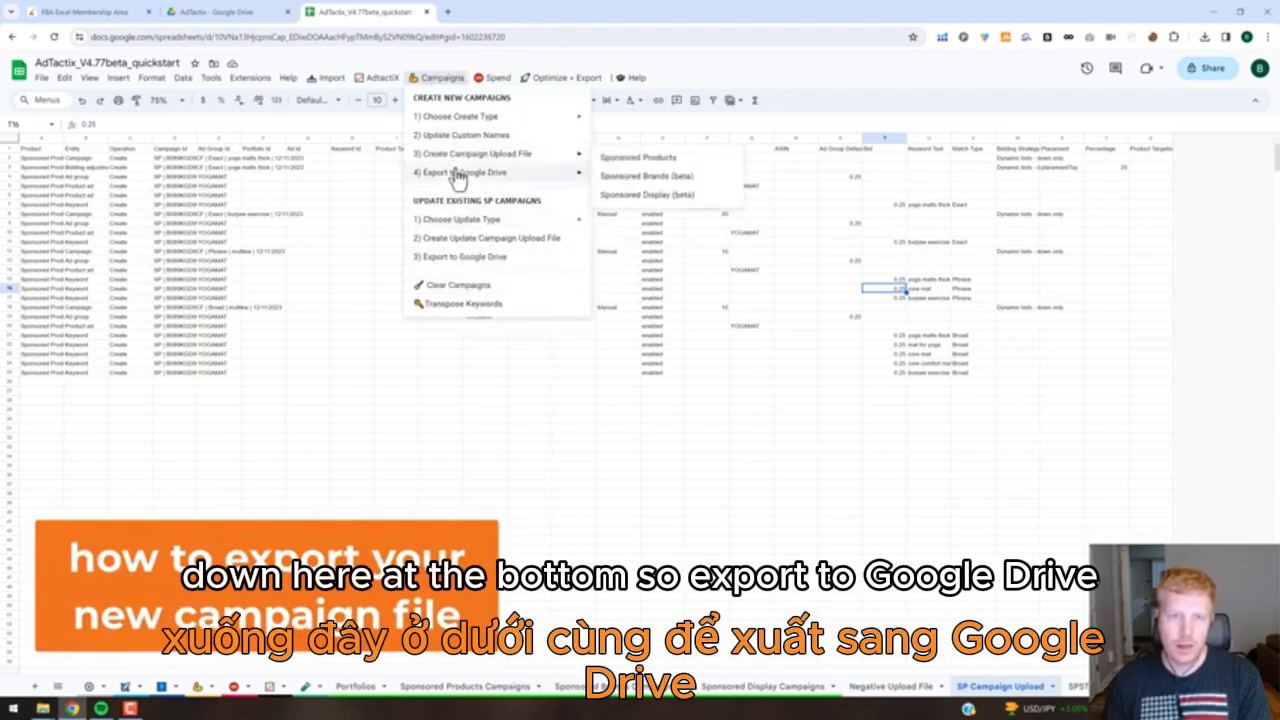
{"action": "mouse_move", "coordinate": [484, 174]}
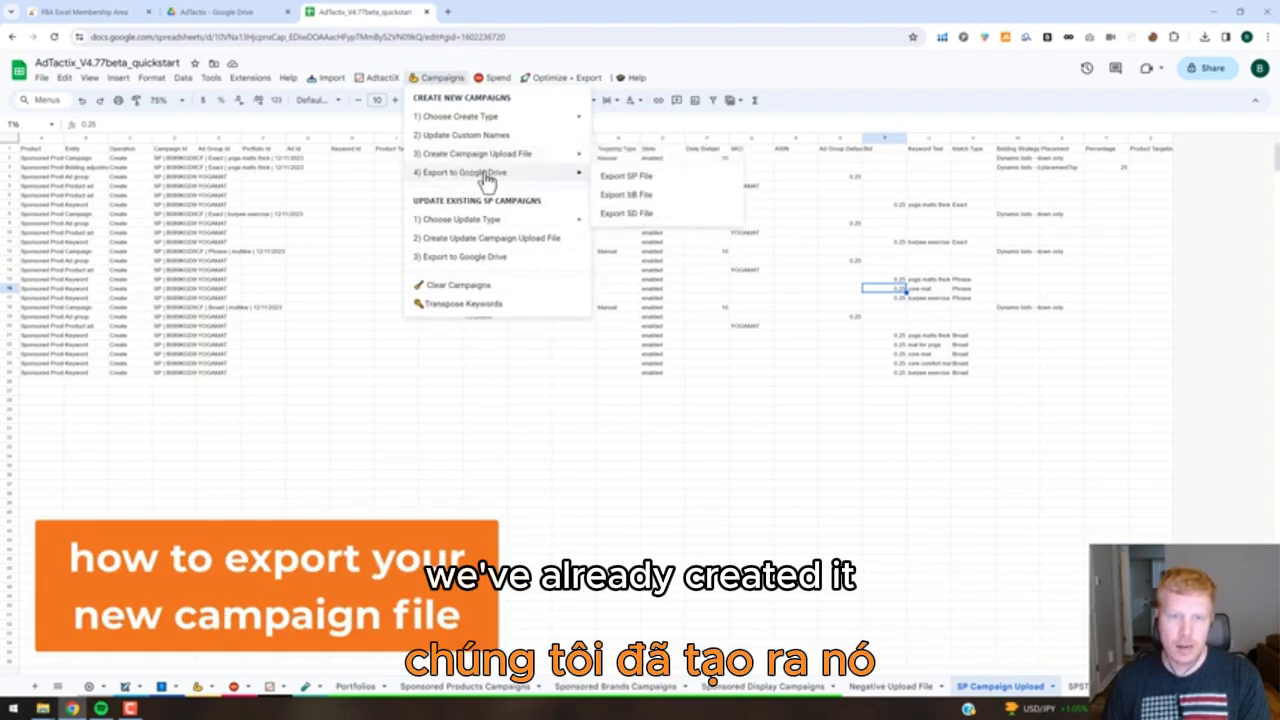
{"action": "left_click", "coordinate": [628, 177]}
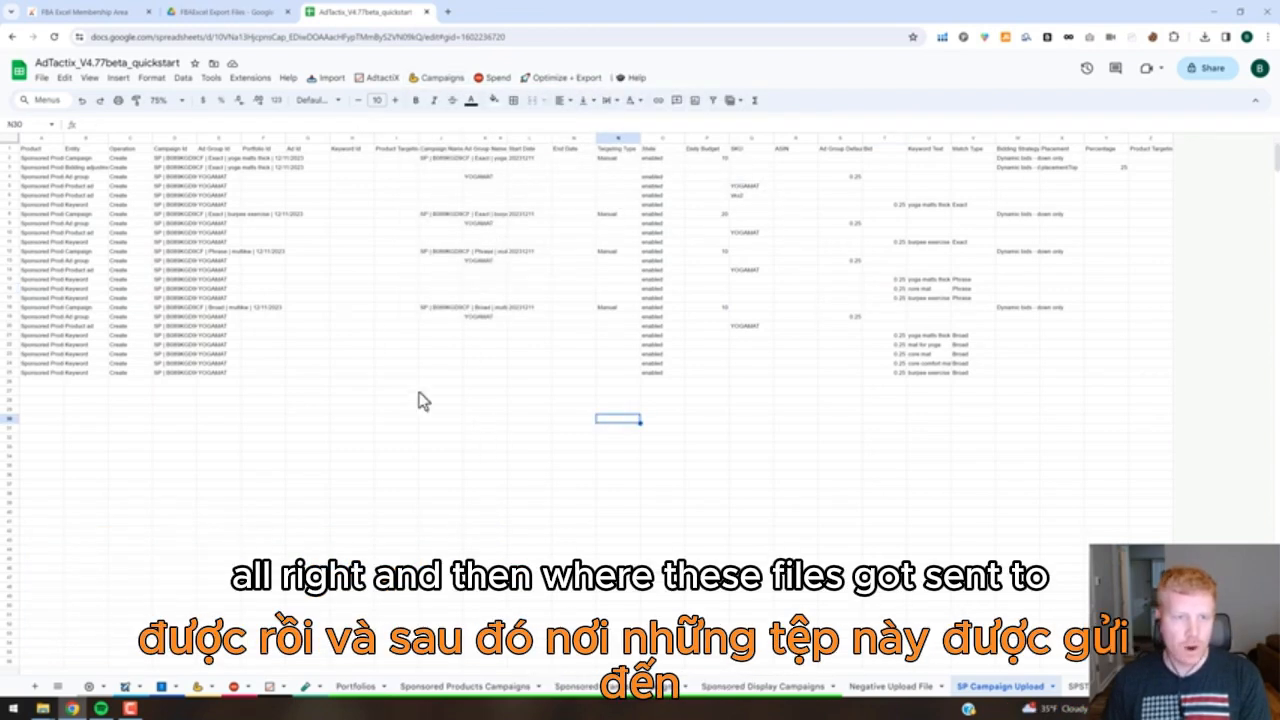
Switch to Google Drive and look through the FBAExcel Tools folder, its AdTactix subfolder, and the FBAExcel Export Files folder.
{"action": "left_click", "coordinate": [238, 13]}
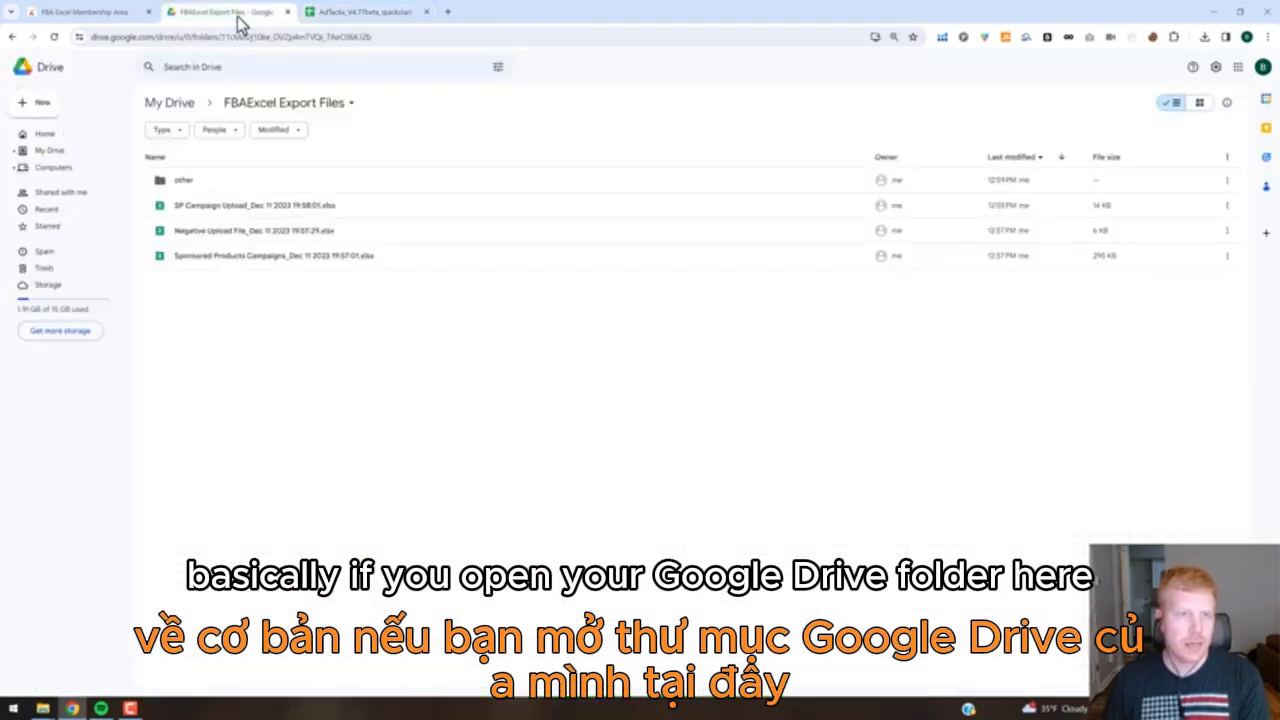
{"action": "left_click", "coordinate": [185, 106]}
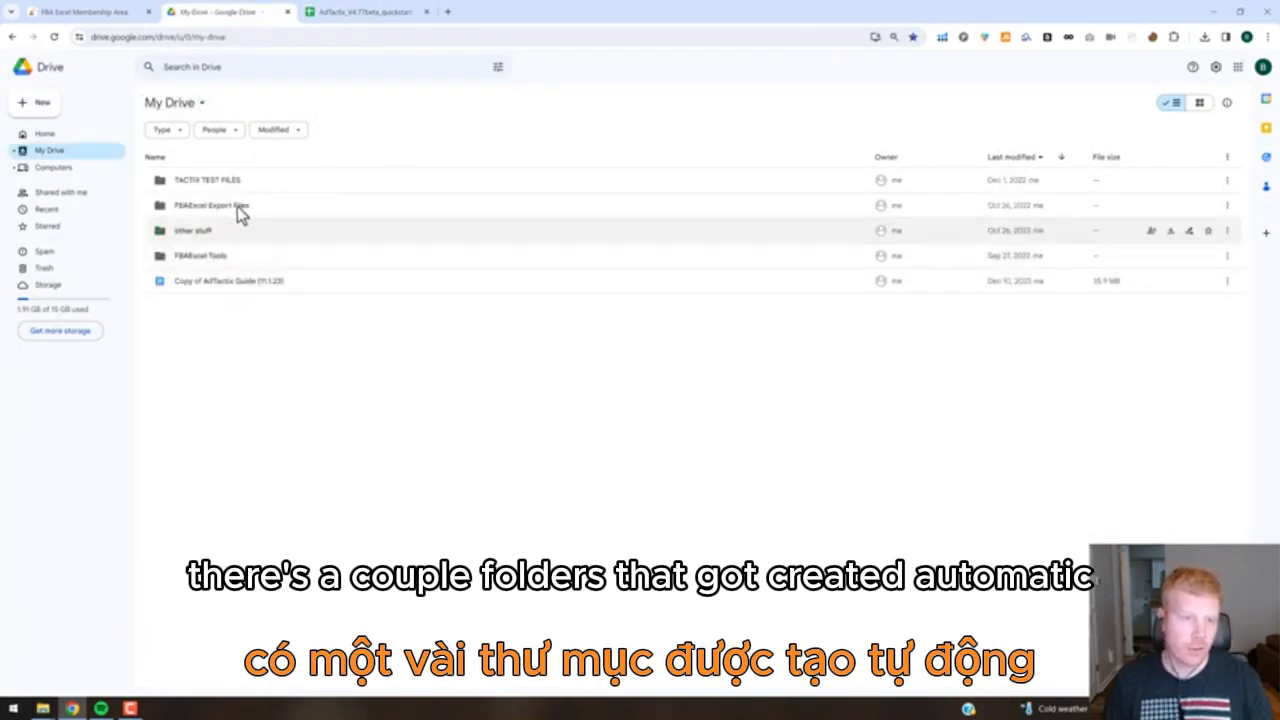
{"action": "left_click", "coordinate": [213, 258]}
{"action": "key", "text": "Up"}
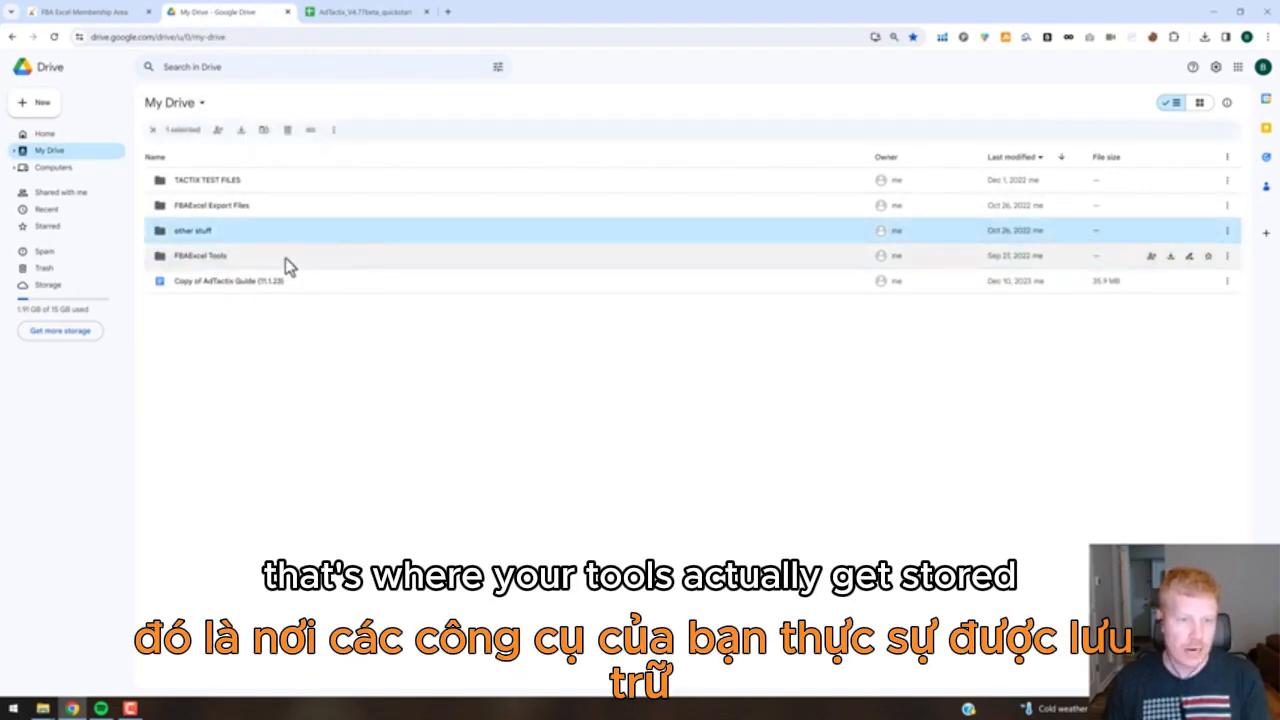
{"action": "double_click", "coordinate": [285, 258]}
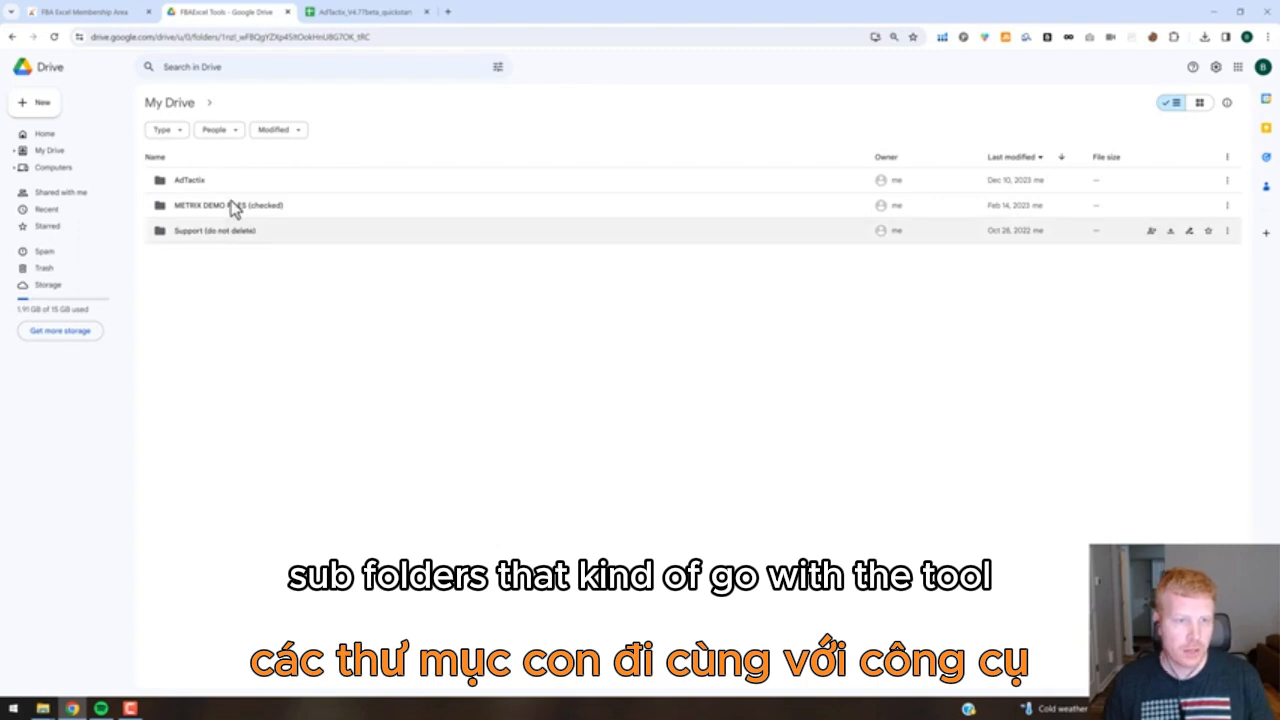
{"action": "left_click", "coordinate": [221, 190]}
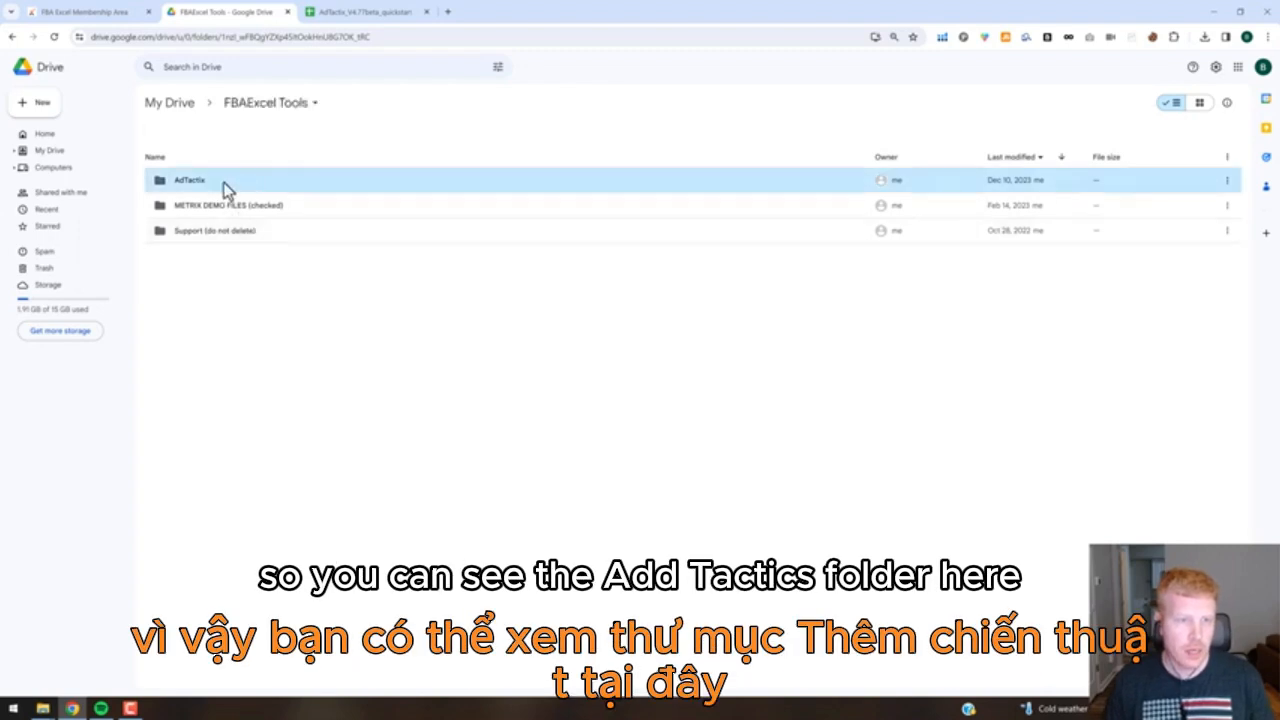
{"action": "double_click", "coordinate": [364, 192]}
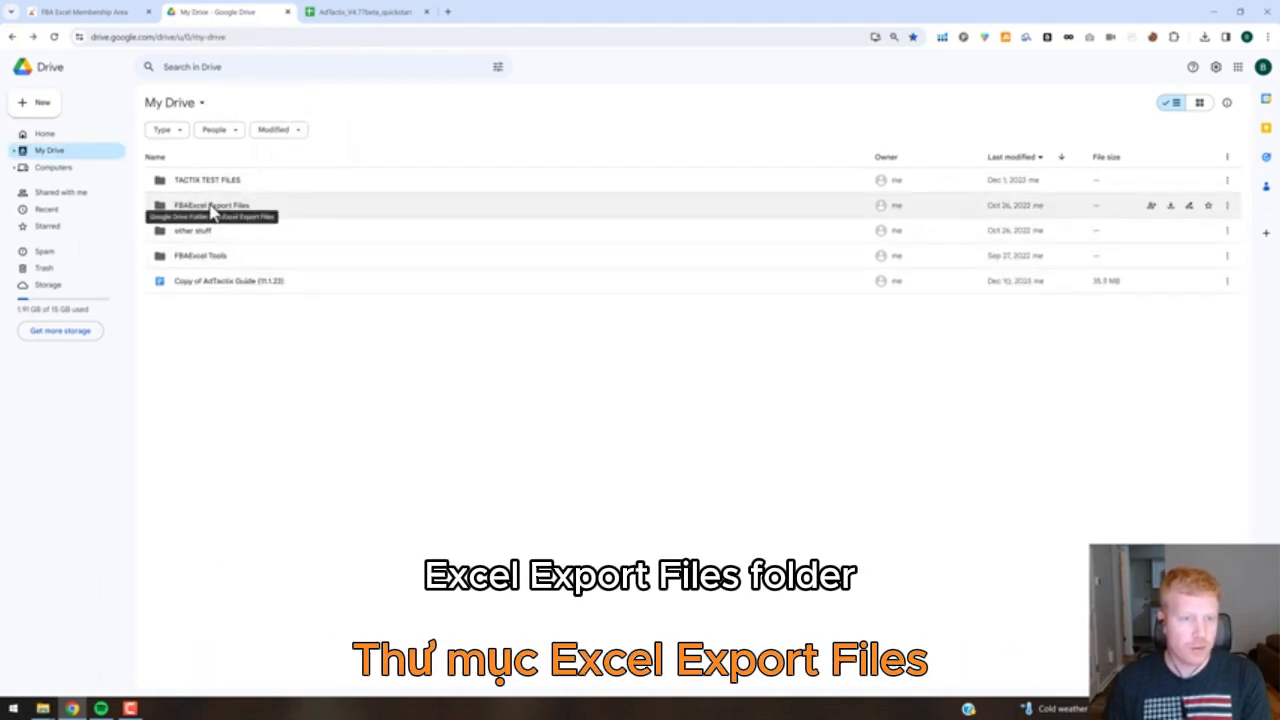
{"action": "double_click", "coordinate": [211, 208]}
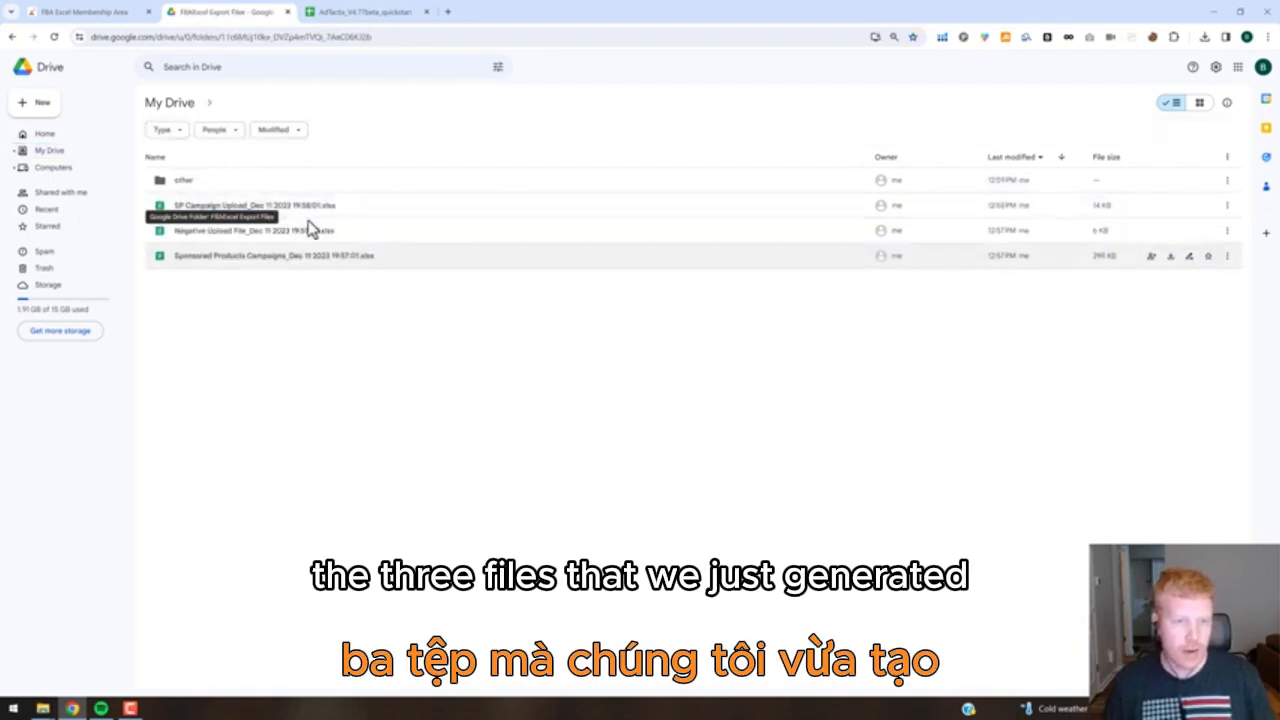
Return to the AdTactix spreadsheet and view the instructions for downloading and importing the bulk ads file, without starting the download.
{"action": "left_click", "coordinate": [358, 12]}
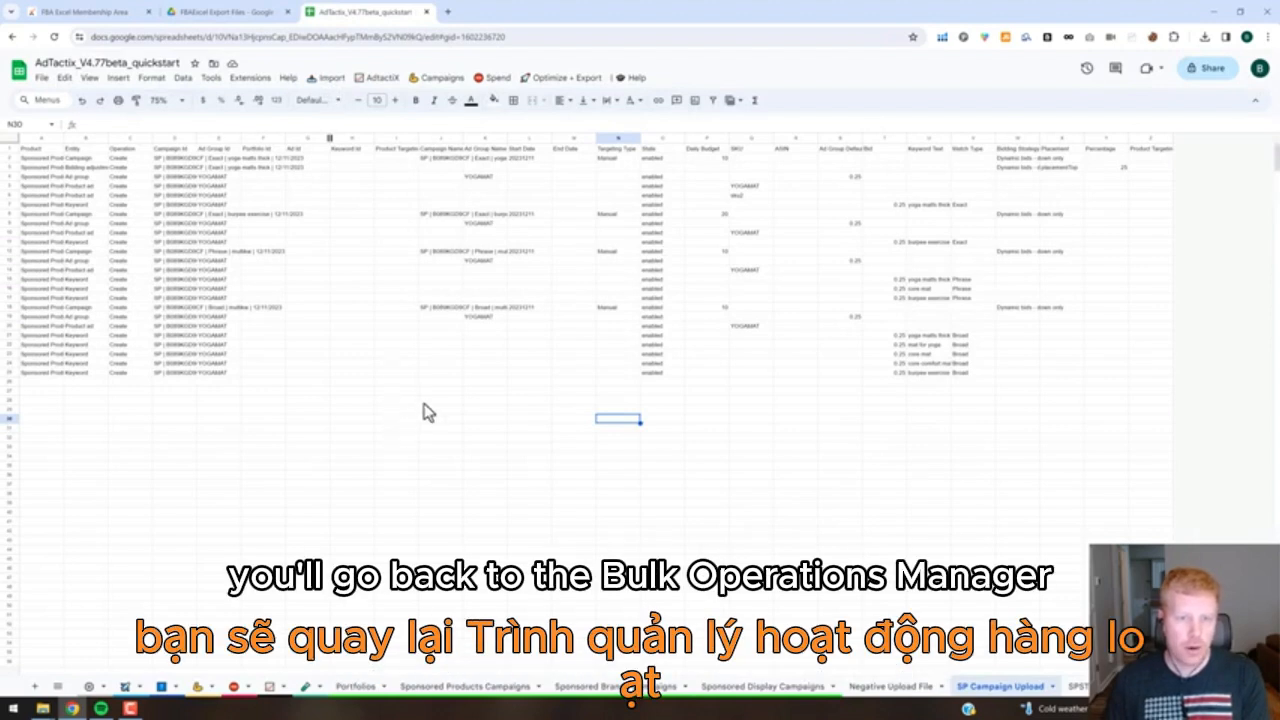
{"action": "left_click", "coordinate": [400, 418]}
{"action": "left_click", "coordinate": [330, 80]}
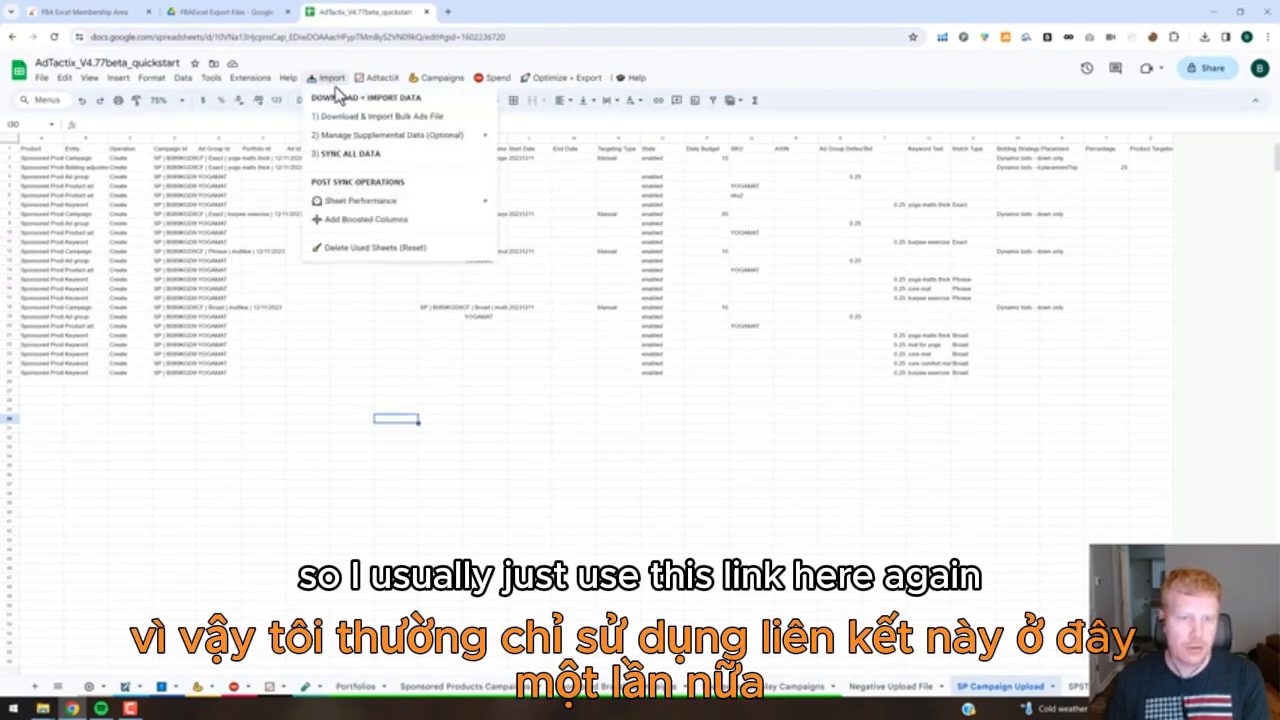
{"action": "left_click", "coordinate": [345, 118]}
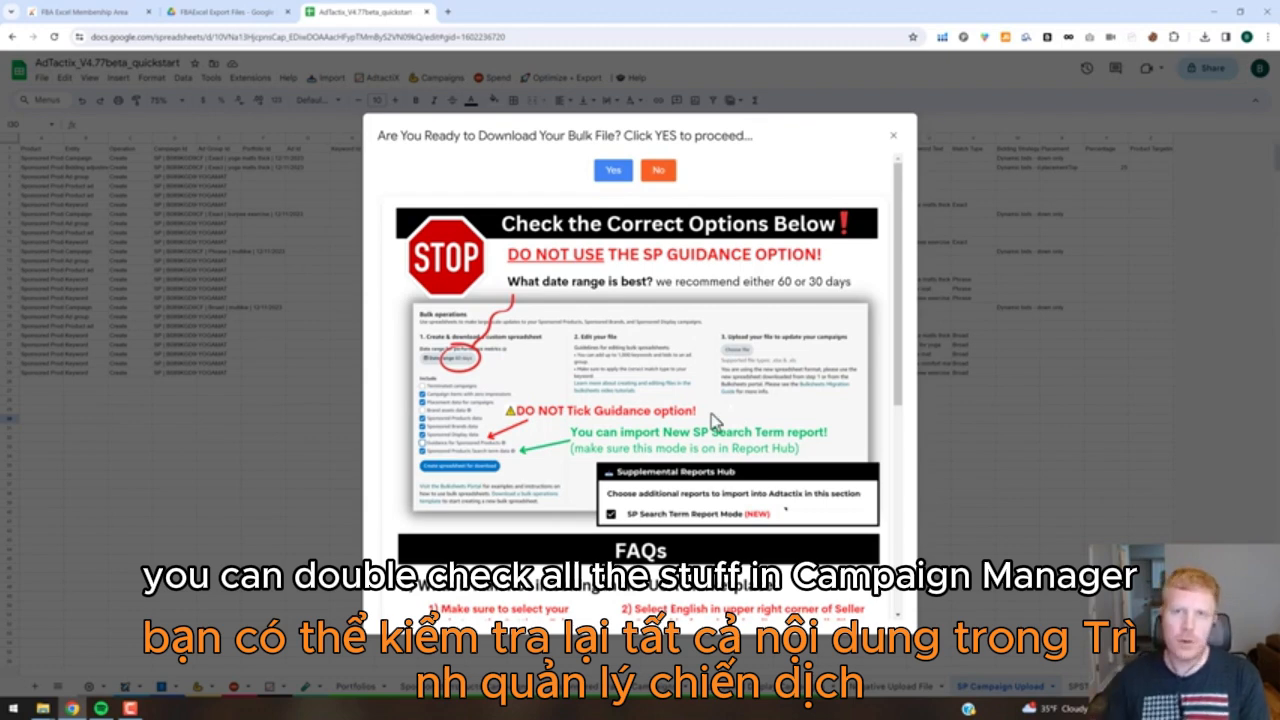
{"action": "left_click", "coordinate": [893, 140]}
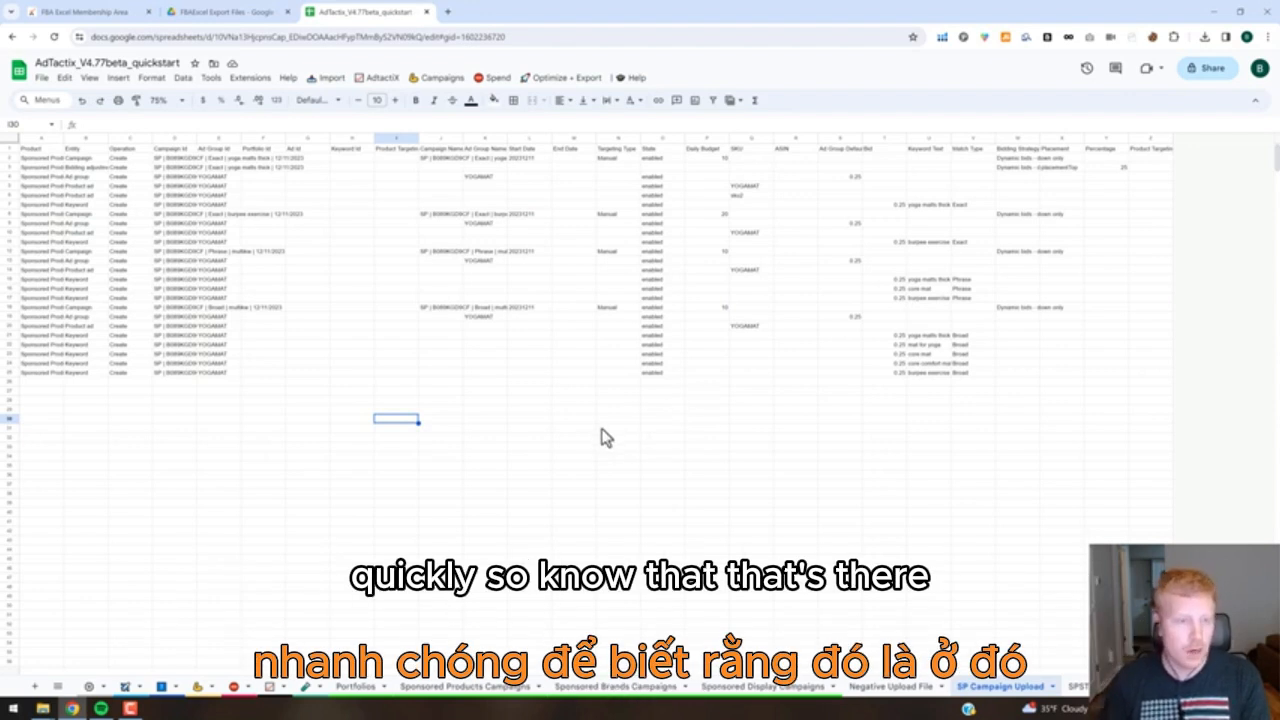
{"action": "left_click", "coordinate": [746, 493]}
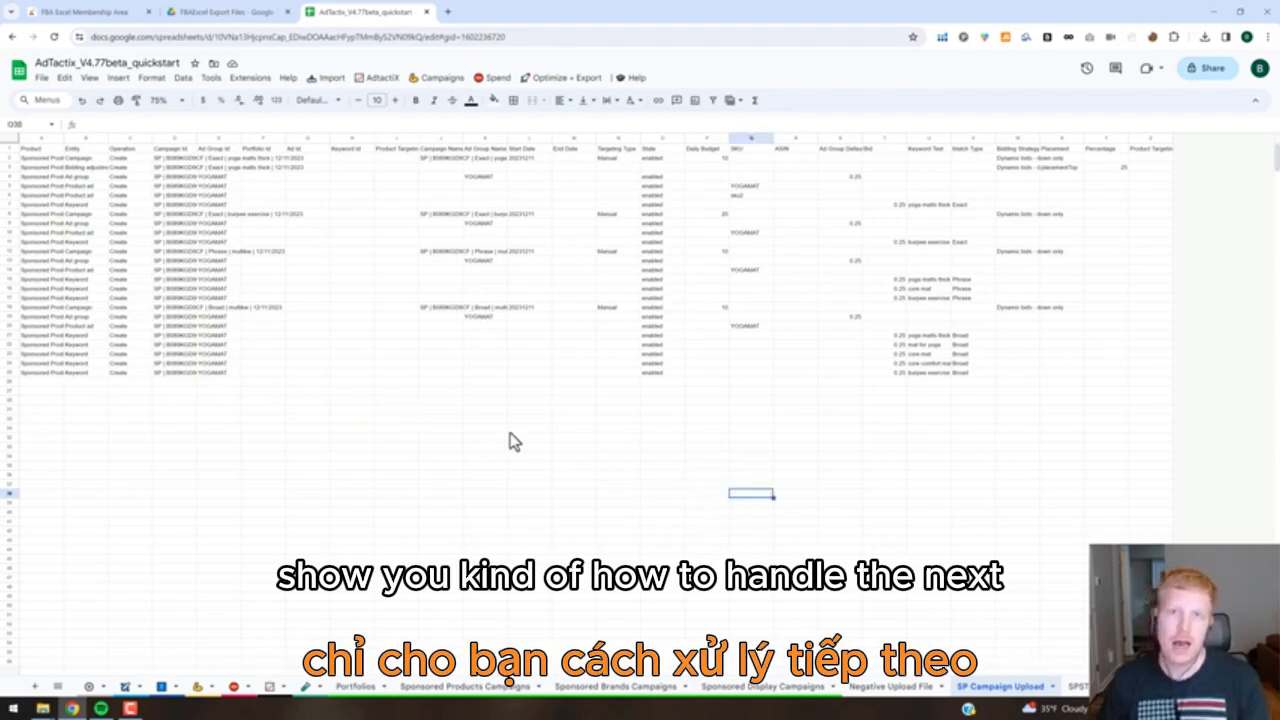
{"action": "left_click", "coordinate": [332, 80]}
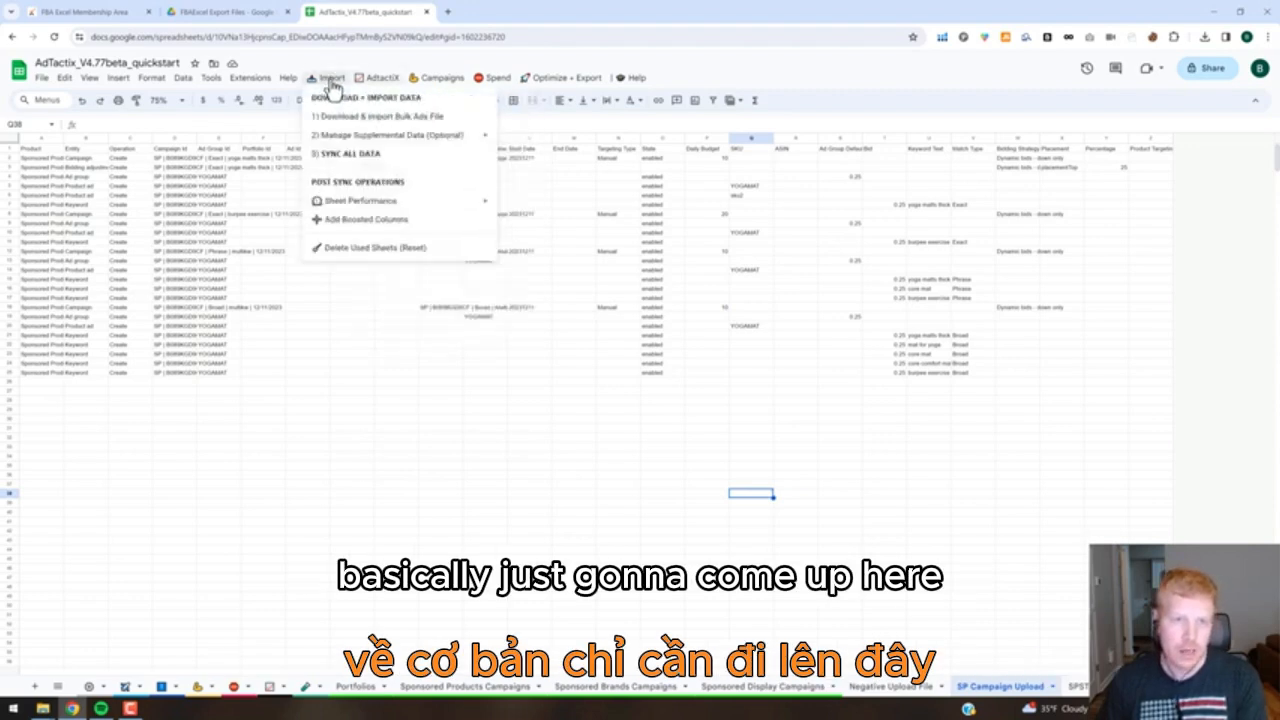
{"action": "left_click", "coordinate": [365, 252]}
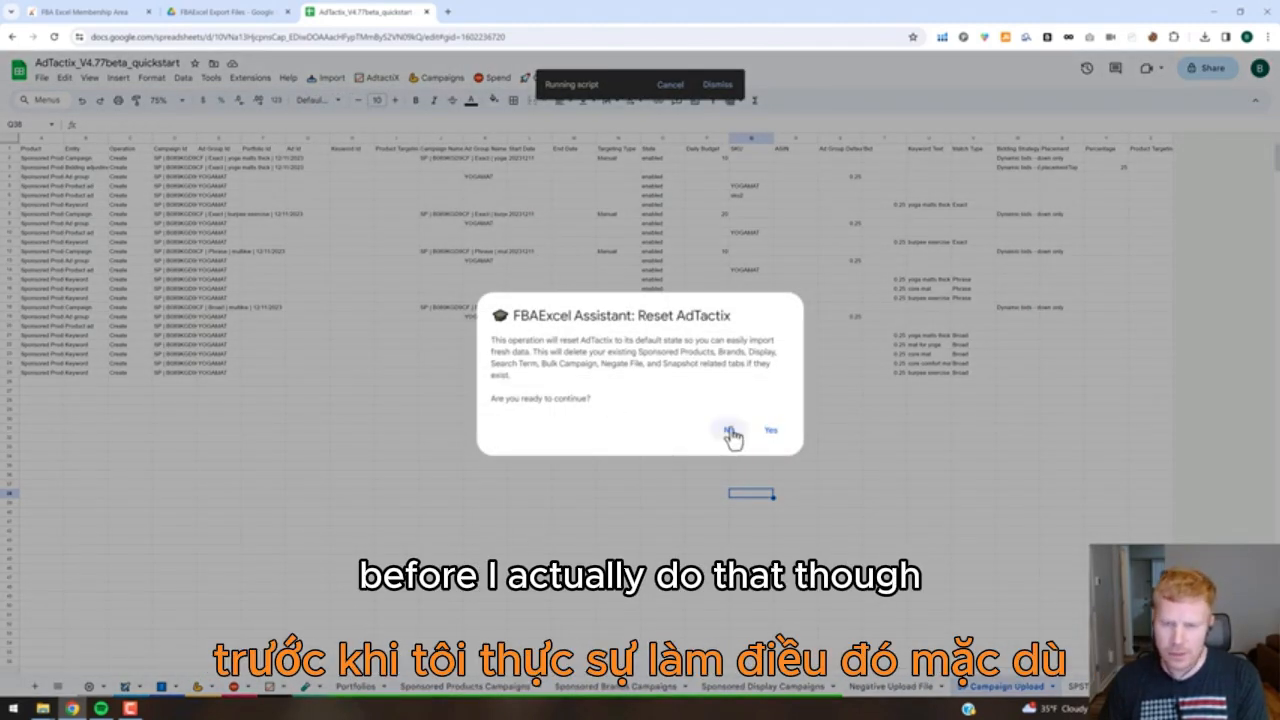
{"action": "left_click", "coordinate": [730, 432]}
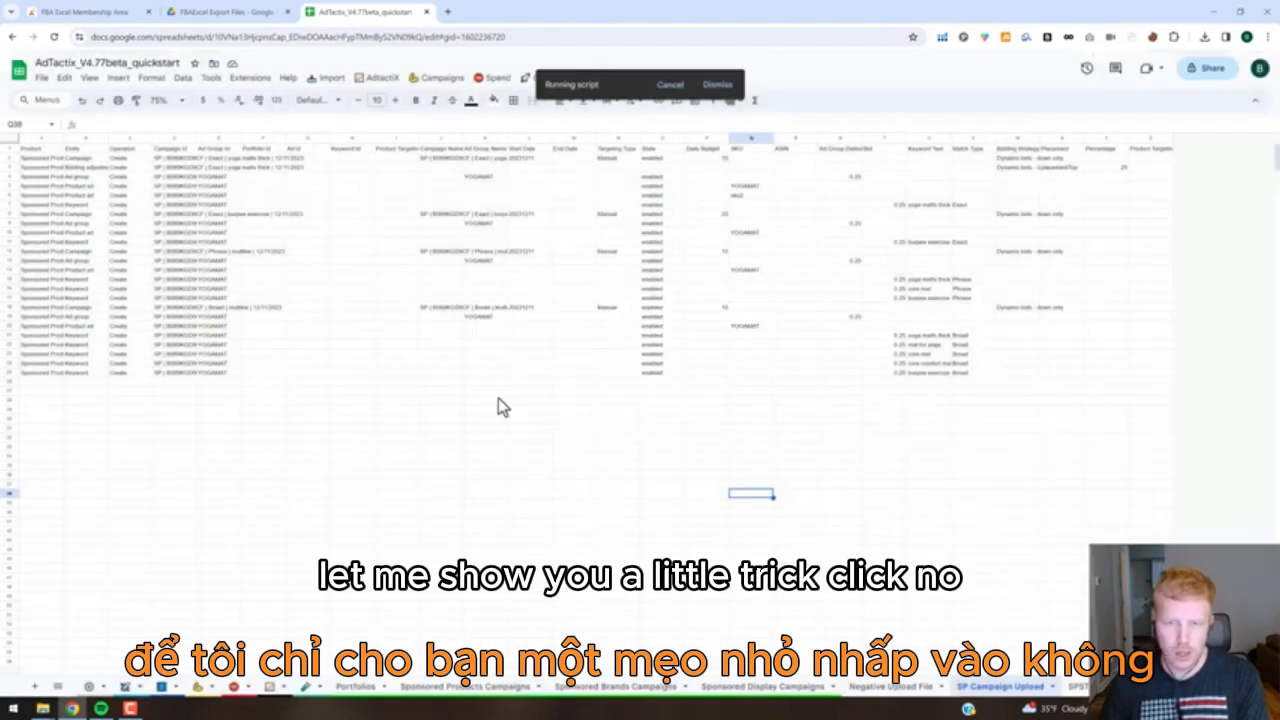
Name the spreadsheet's current version 12.11.23 in its version history.
{"action": "left_click", "coordinate": [41, 78]}
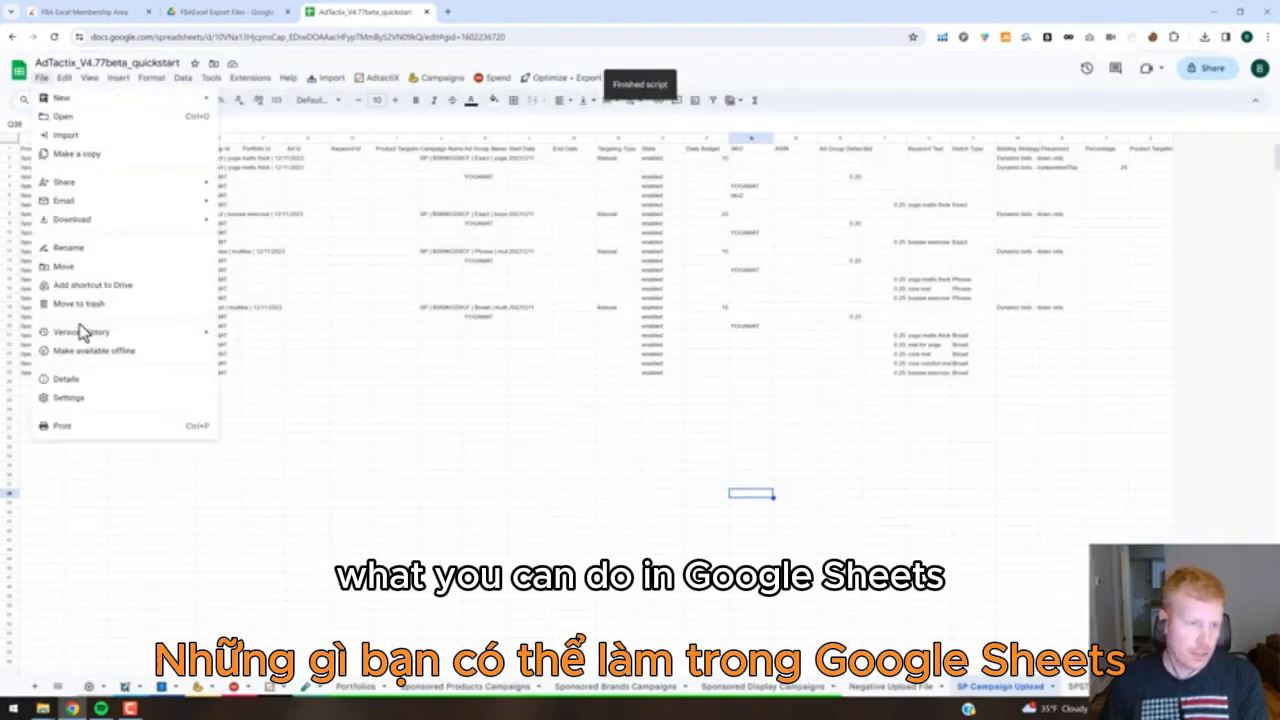
{"action": "mouse_move", "coordinate": [94, 336]}
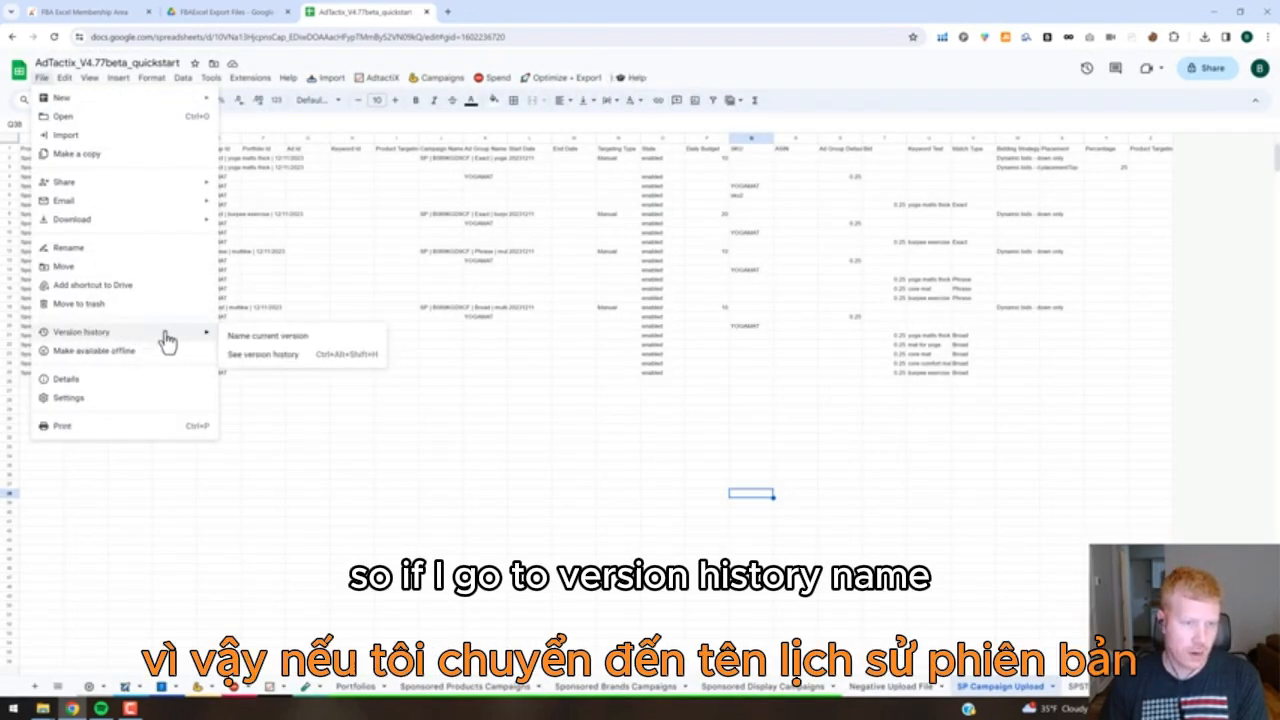
{"action": "left_click", "coordinate": [266, 339]}
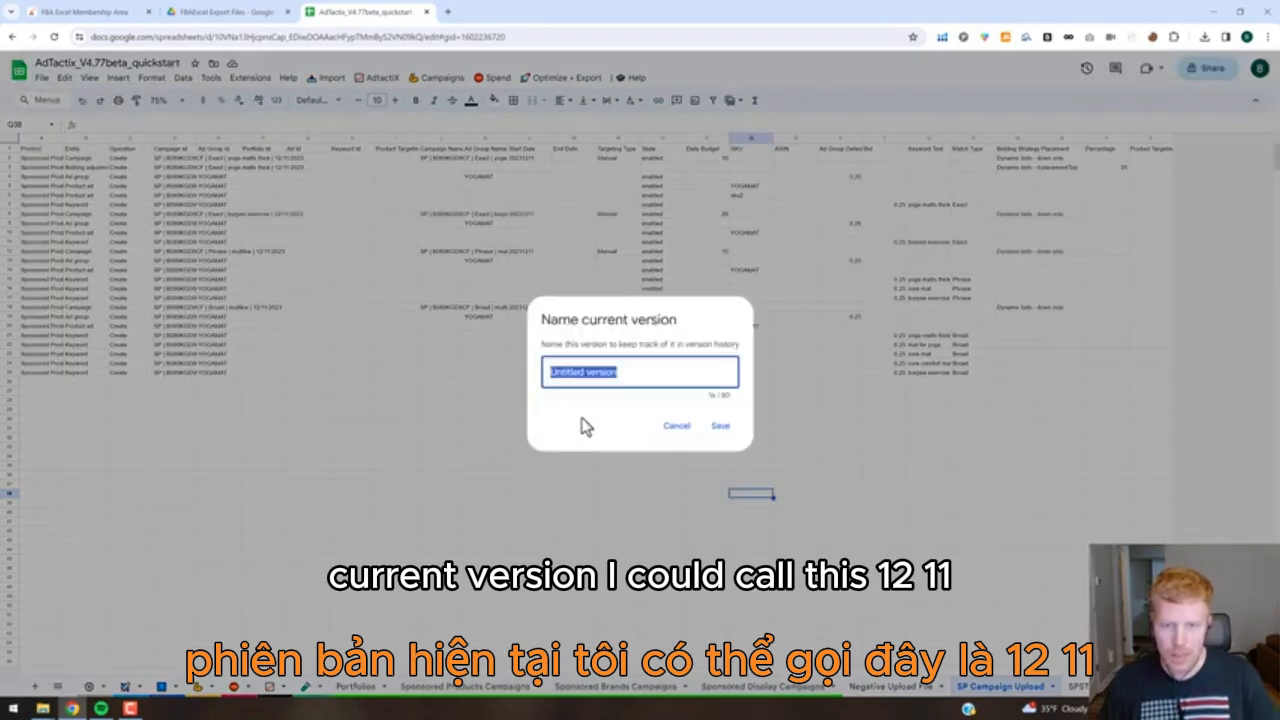
{"action": "type", "text": "12"}
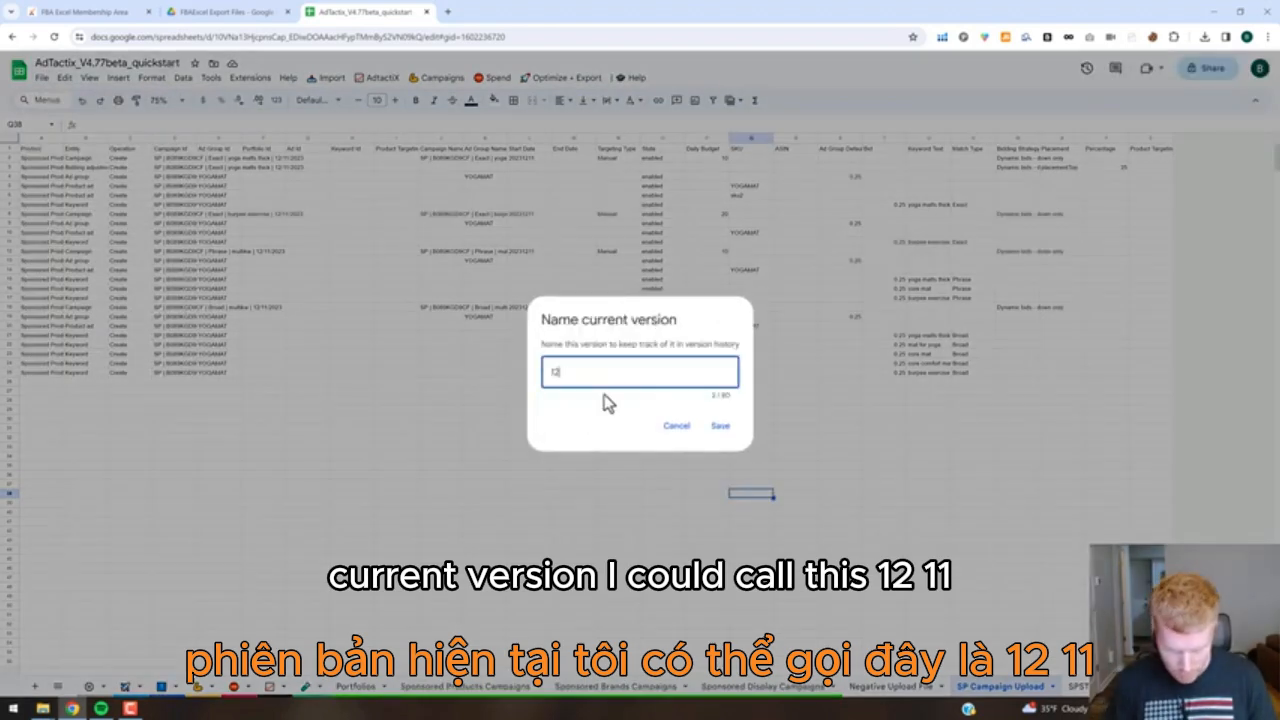
{"action": "type", "text": ".11.23"}
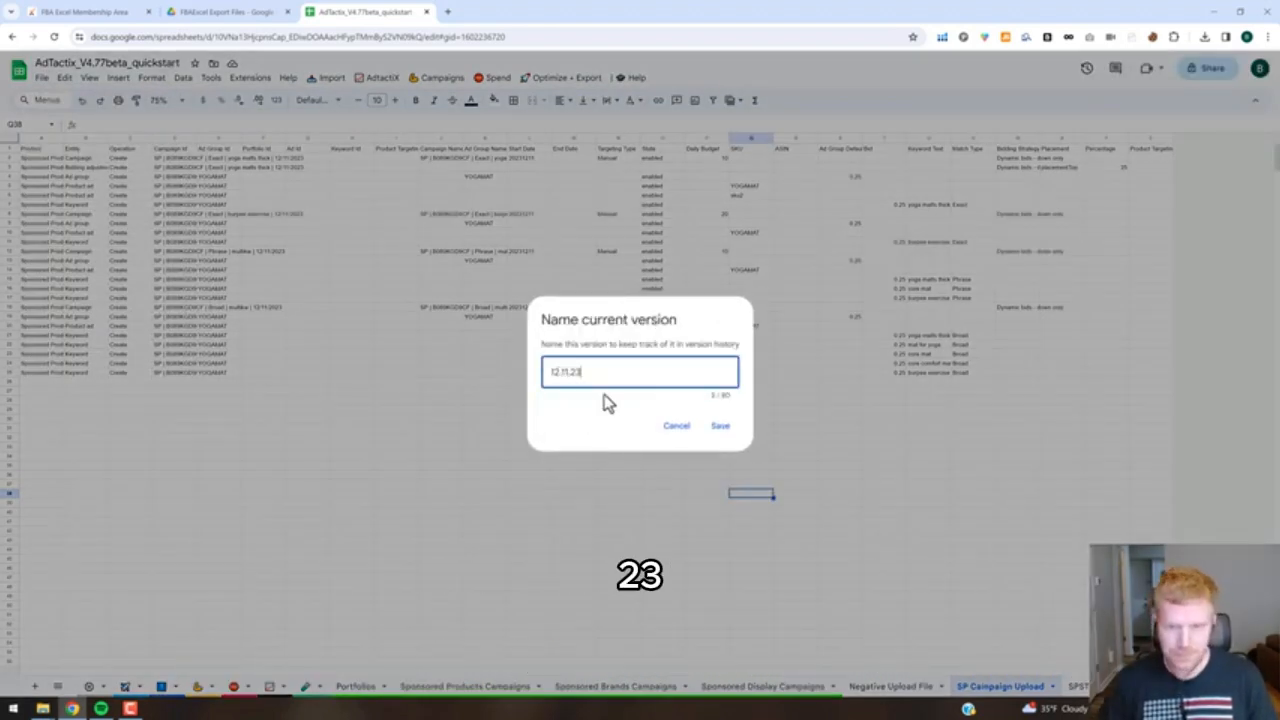
{"action": "left_click", "coordinate": [720, 426]}
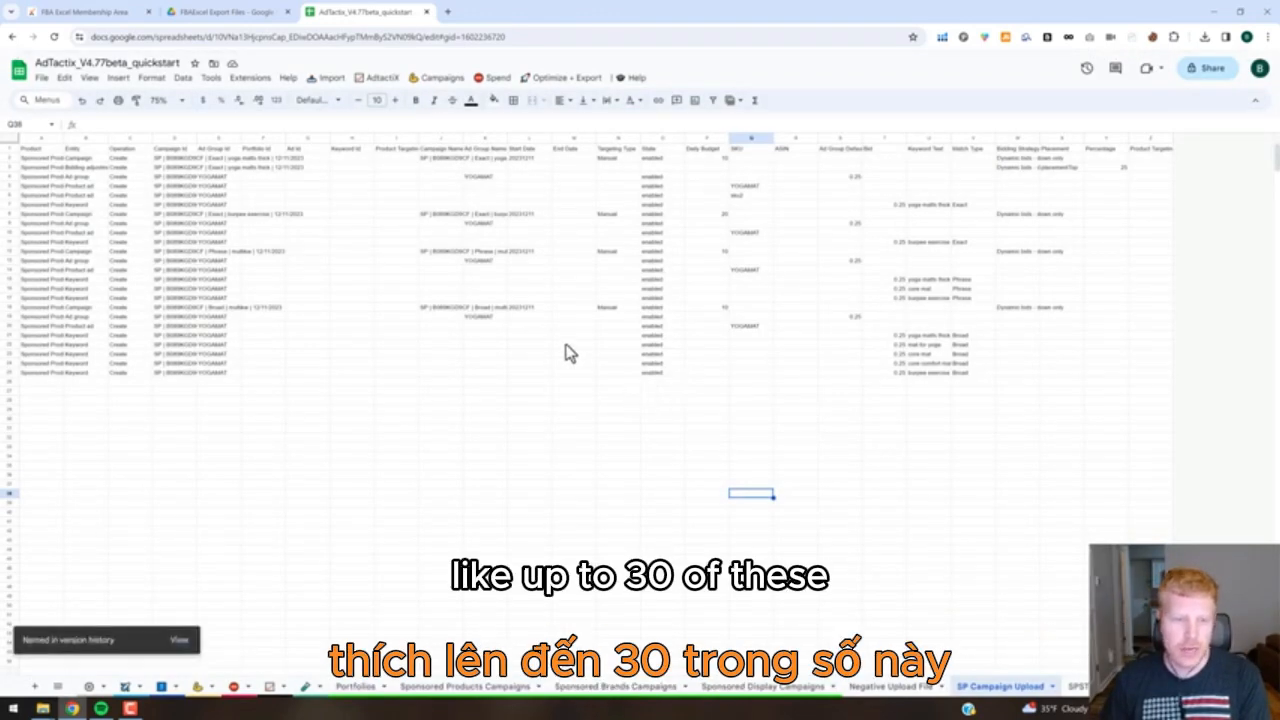
View the spreadsheet's version history with the saved 12.11.23 version, and return to the sheet without restoring anything.
{"action": "left_click", "coordinate": [42, 78]}
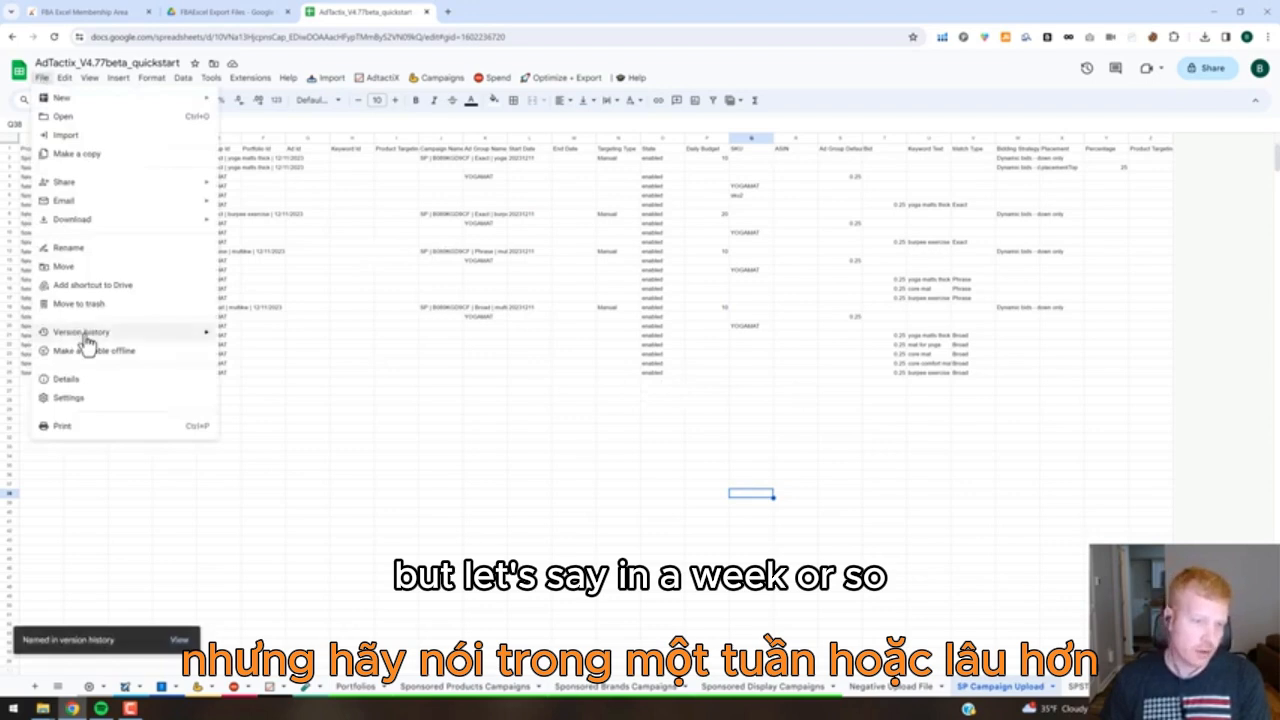
{"action": "mouse_move", "coordinate": [87, 338]}
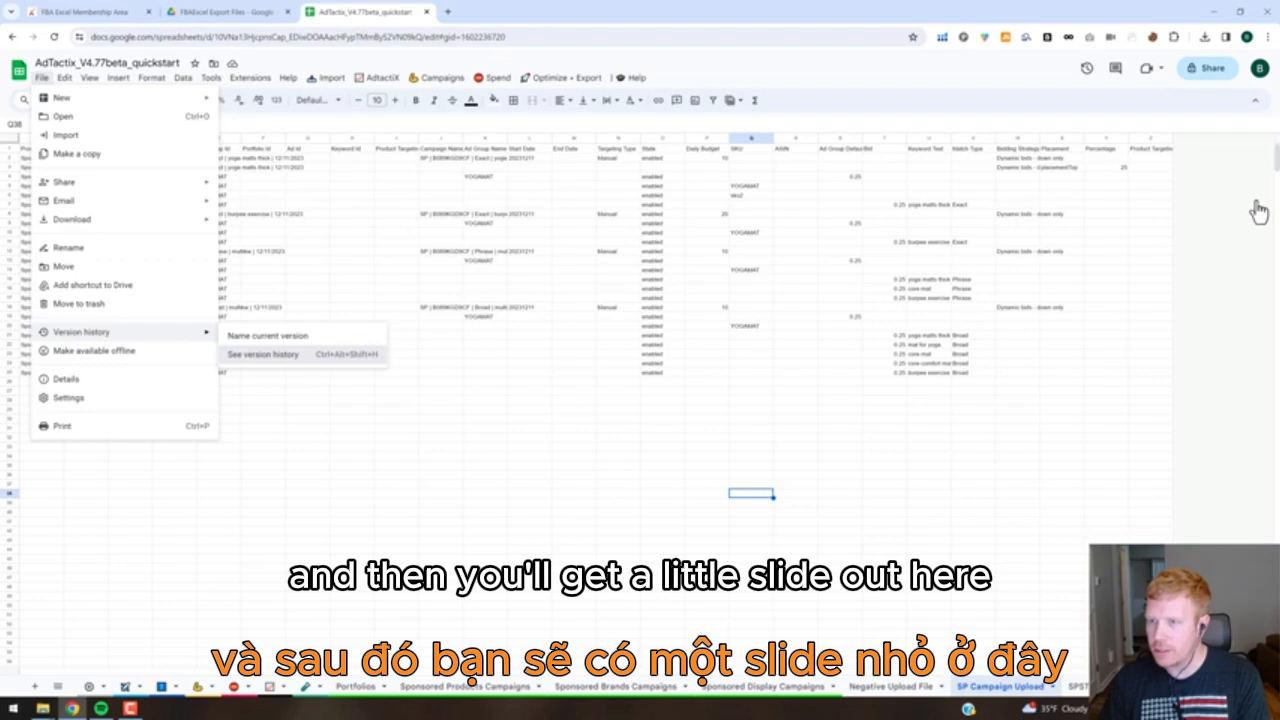
{"action": "key", "text": "ctrl+alt+shift+h"}
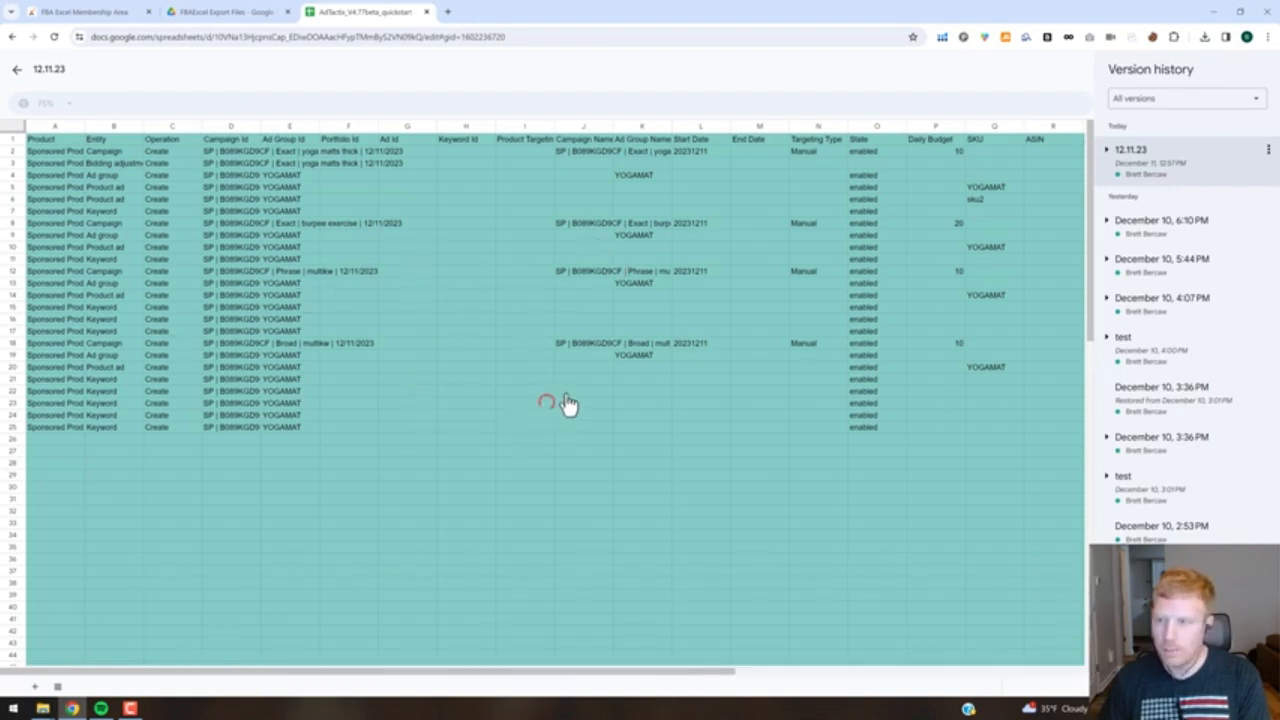
{"action": "left_click", "coordinate": [17, 76]}
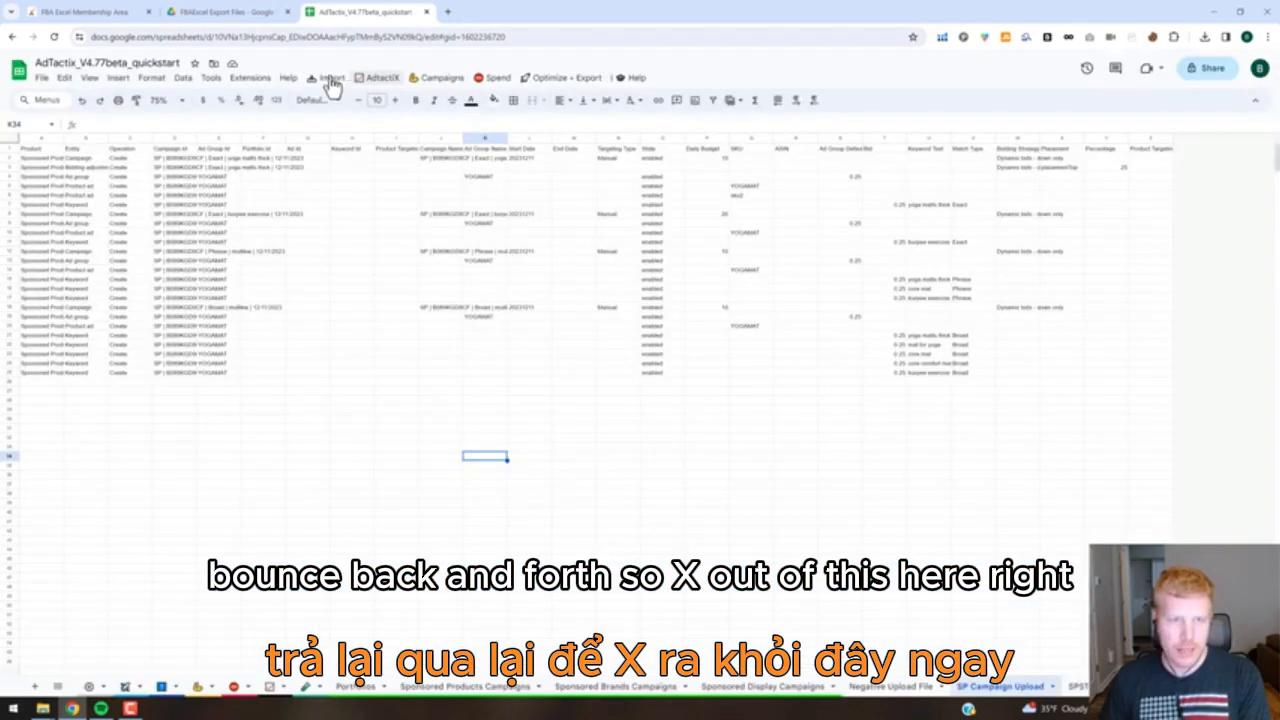
Reset AdTactix by deleting the used sheets to clear the old data, and acknowledge the reset.
{"action": "left_click", "coordinate": [325, 79]}
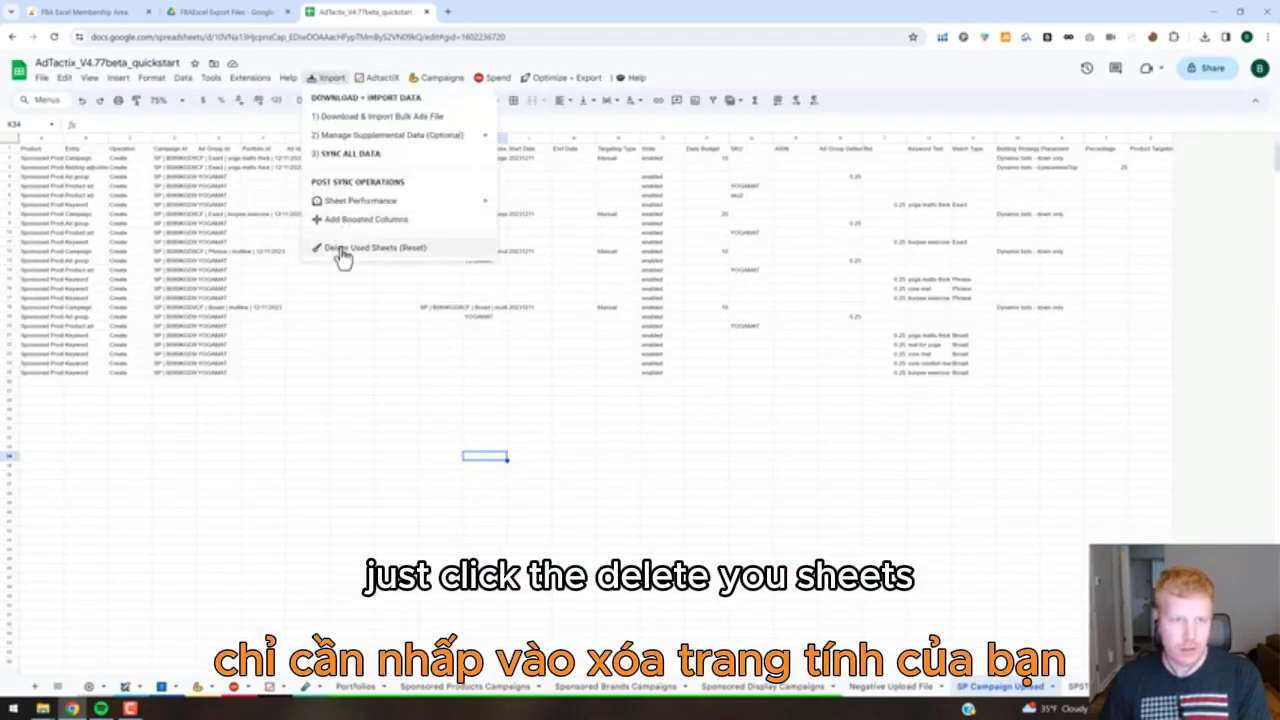
{"action": "left_click", "coordinate": [342, 252]}
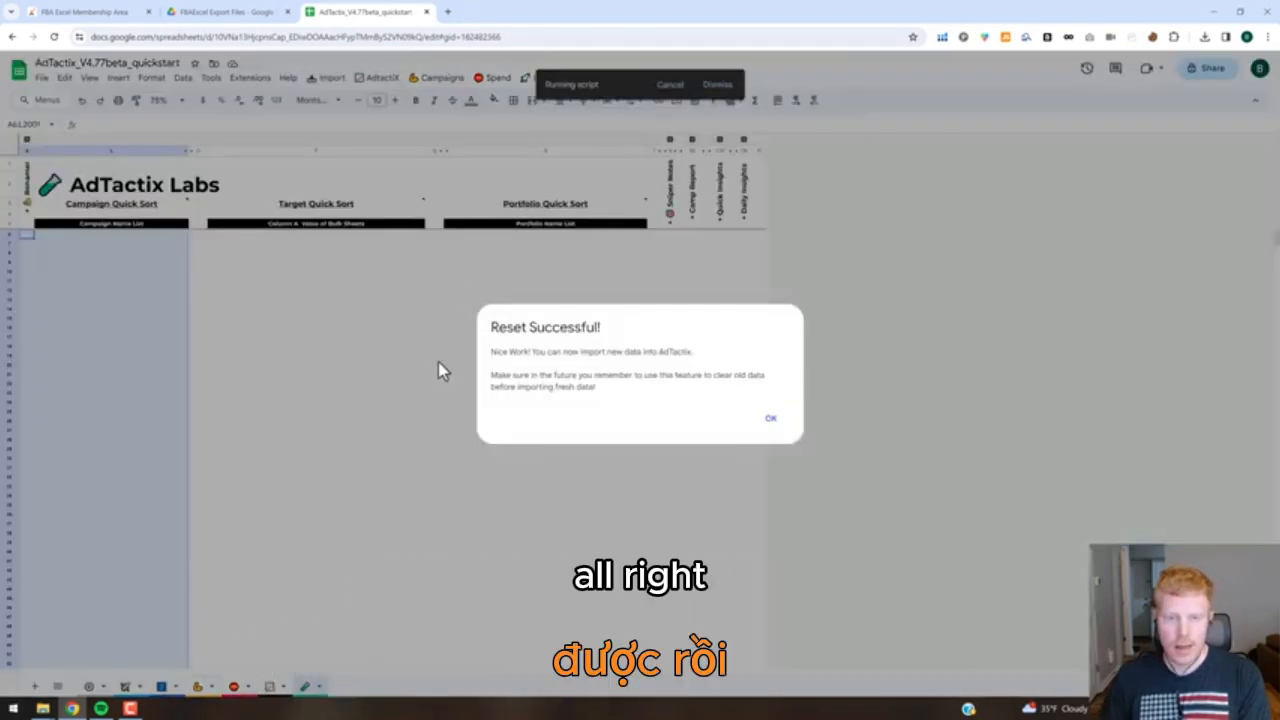
{"action": "left_click", "coordinate": [771, 418]}
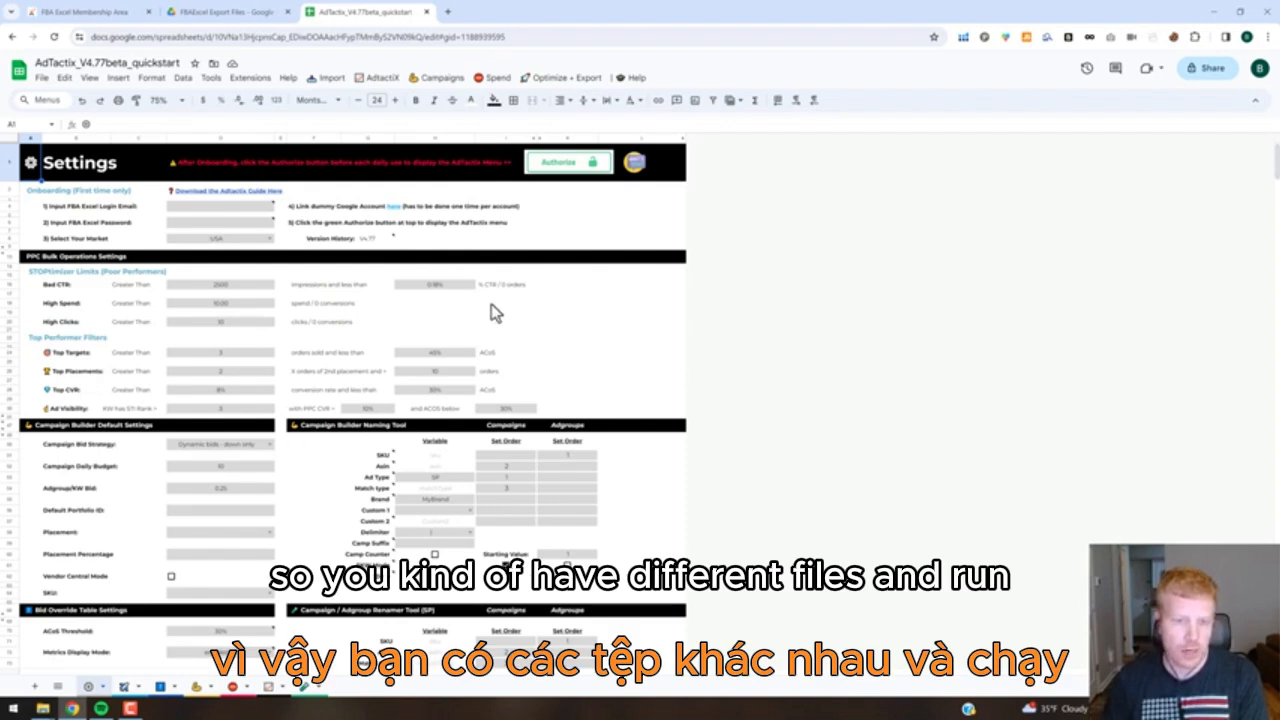
Review the data import options, including those for supplemental data, without running any, and view the AdTactix Autopilot sheet's rules.
{"action": "left_click", "coordinate": [594, 321]}
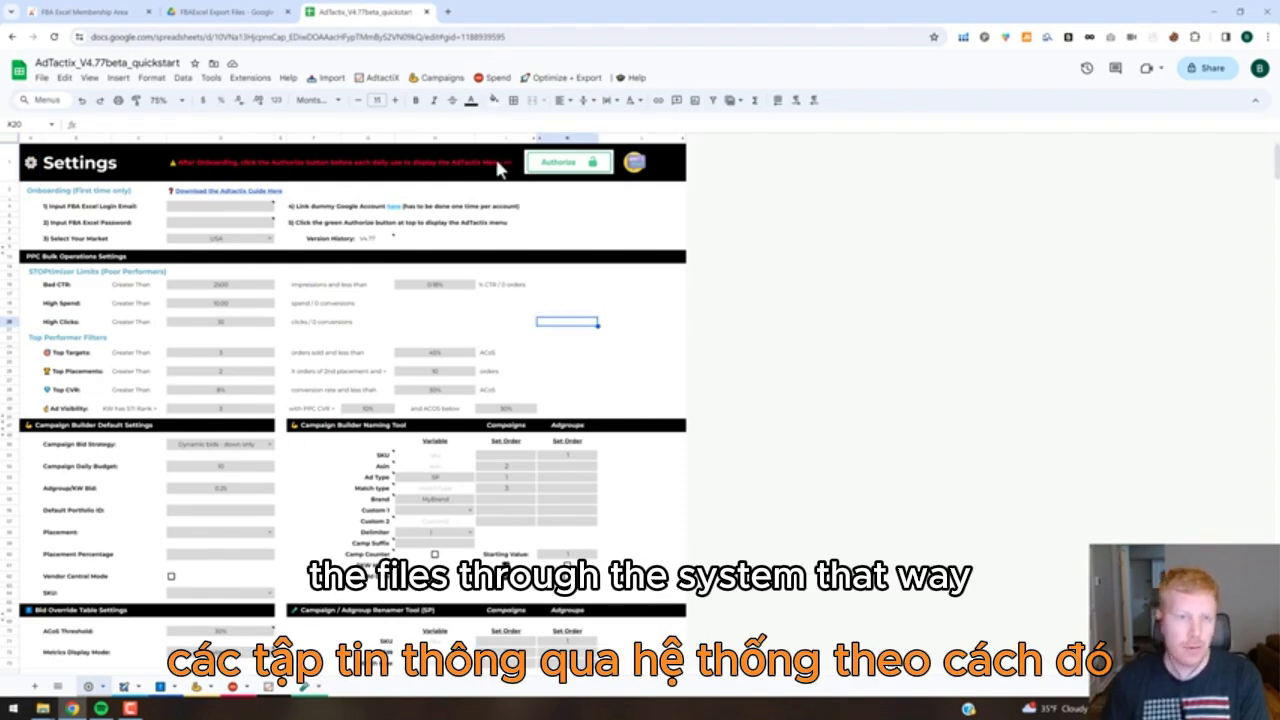
{"action": "left_click", "coordinate": [338, 82]}
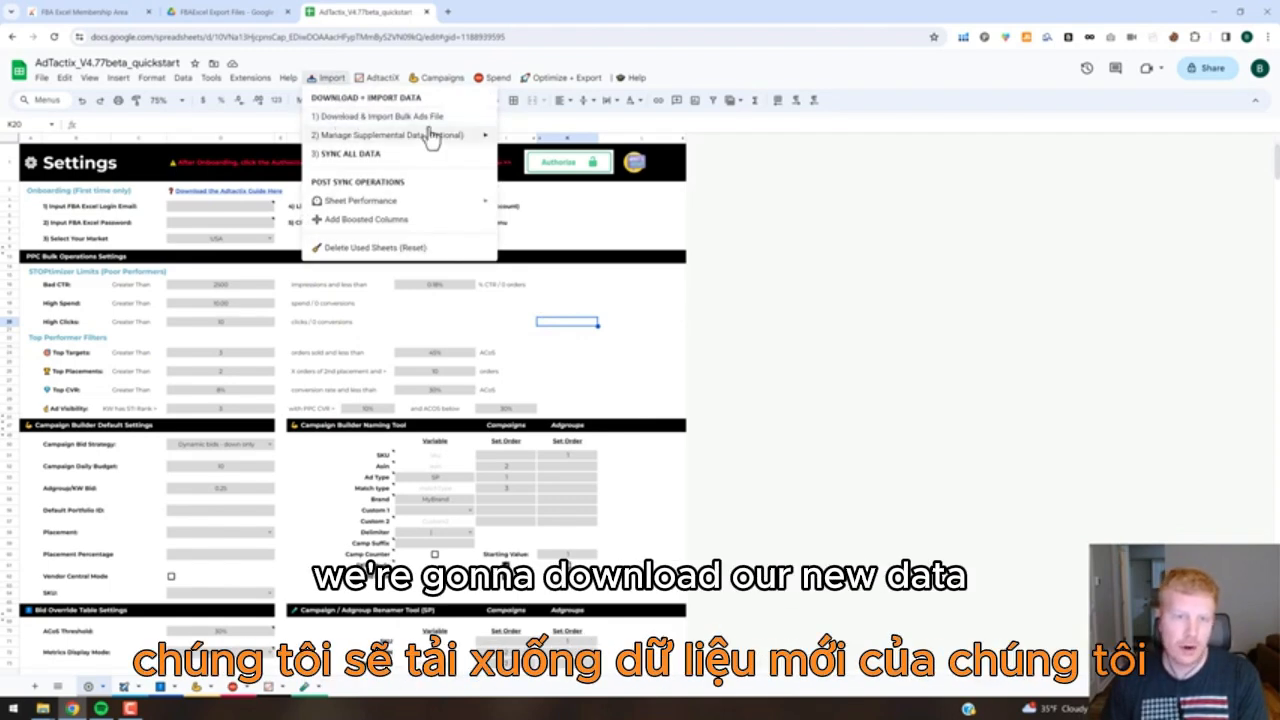
{"action": "mouse_move", "coordinate": [391, 134]}
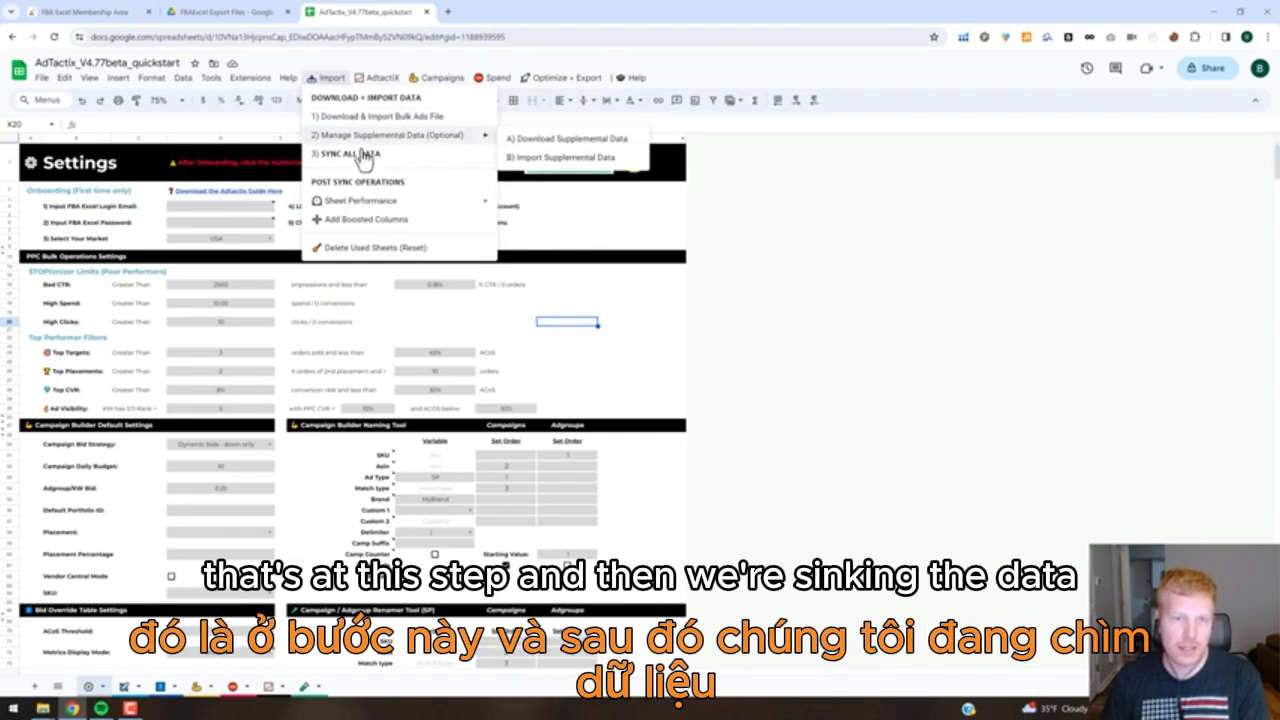
{"action": "left_click", "coordinate": [593, 286]}
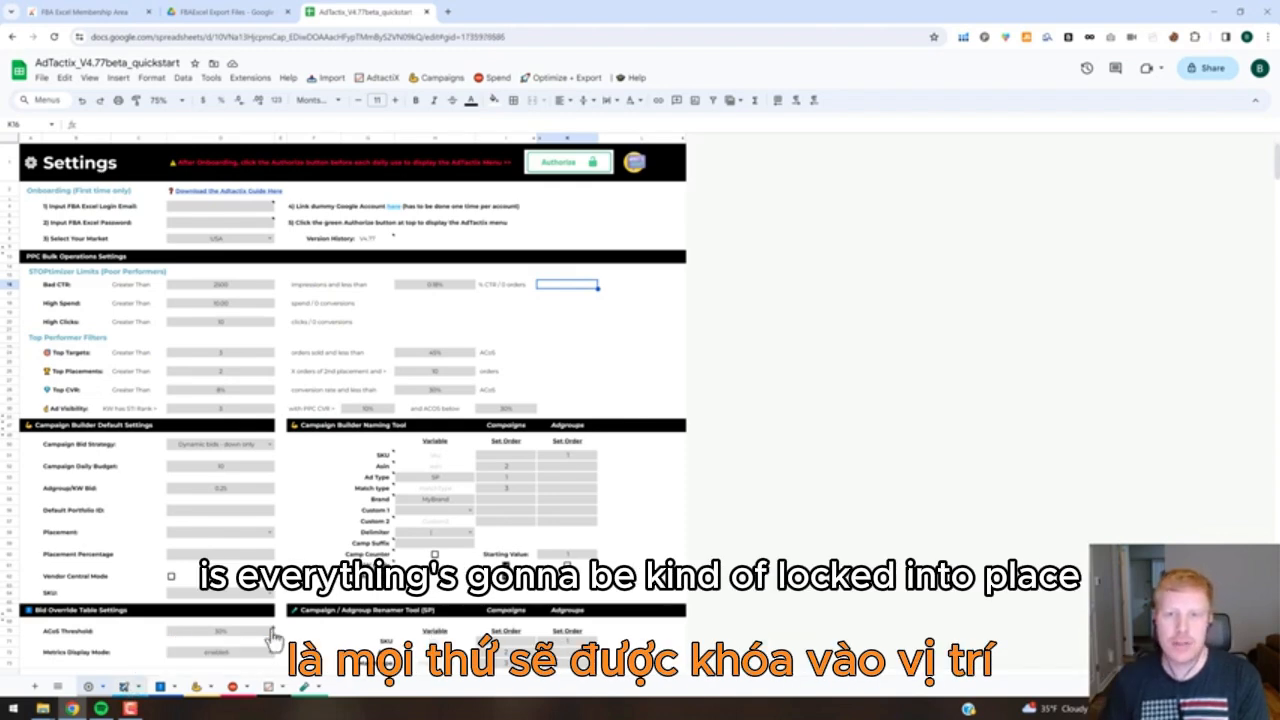
{"action": "left_click", "coordinate": [124, 686]}
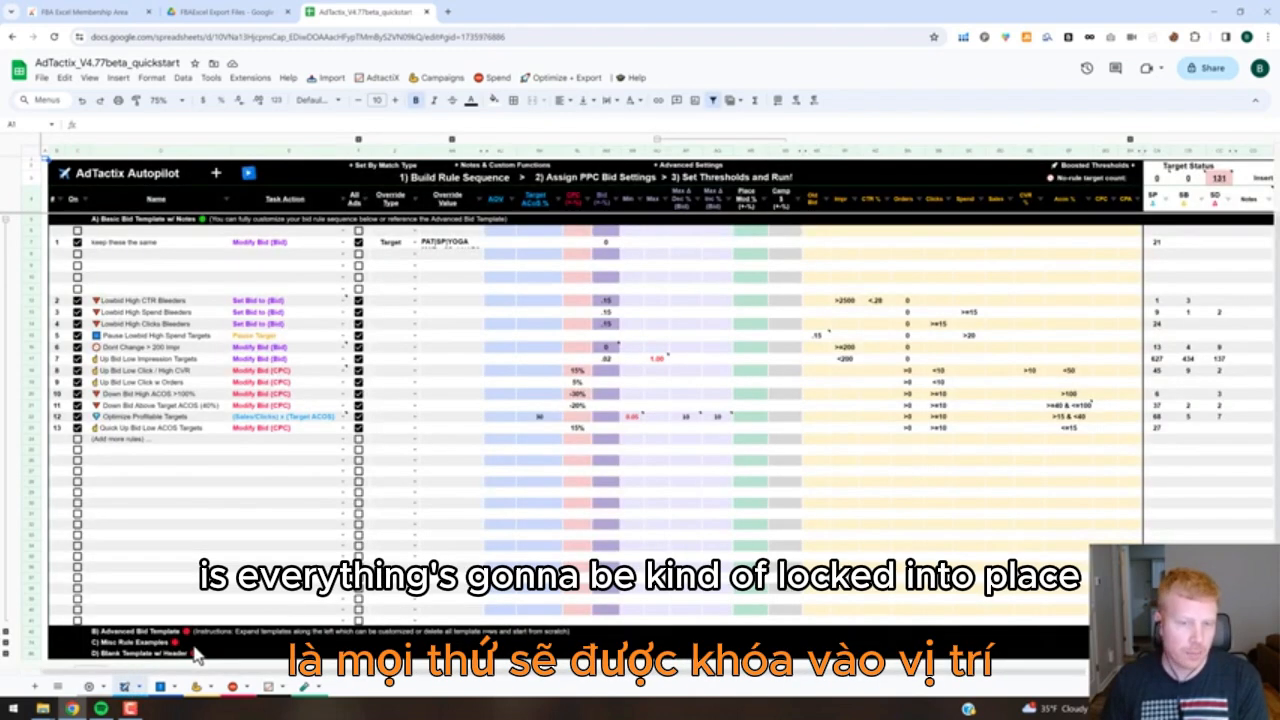